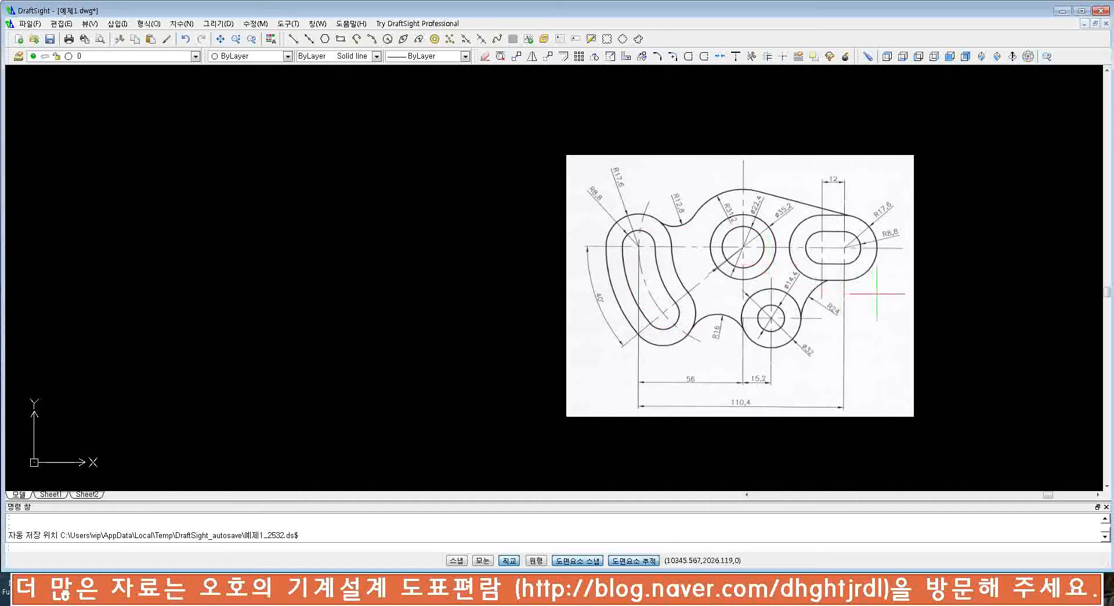
middle_drag(949, 303, 448, 294)
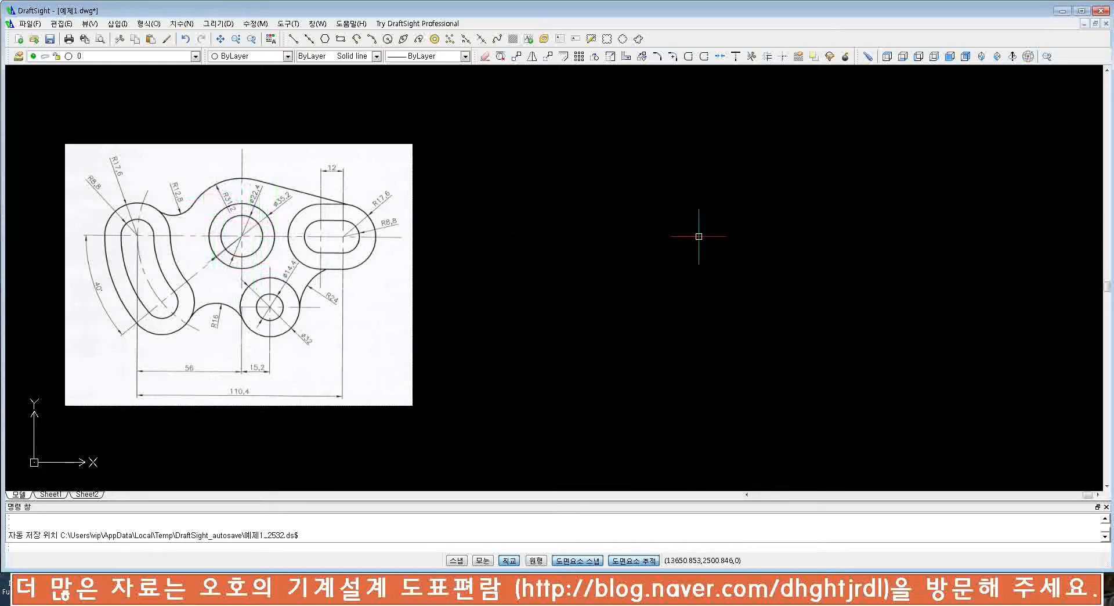
text(c)
key(Return)
scroll(695, 261, down, 1)
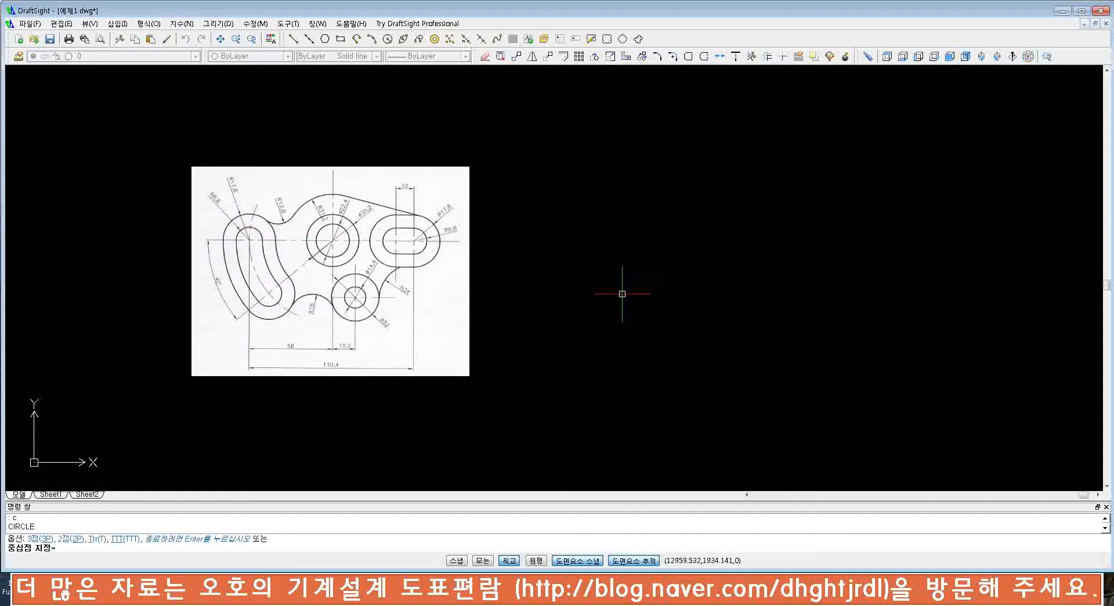
scroll(580, 316, down, 1)
middle_drag(387, 353, 704, 356)
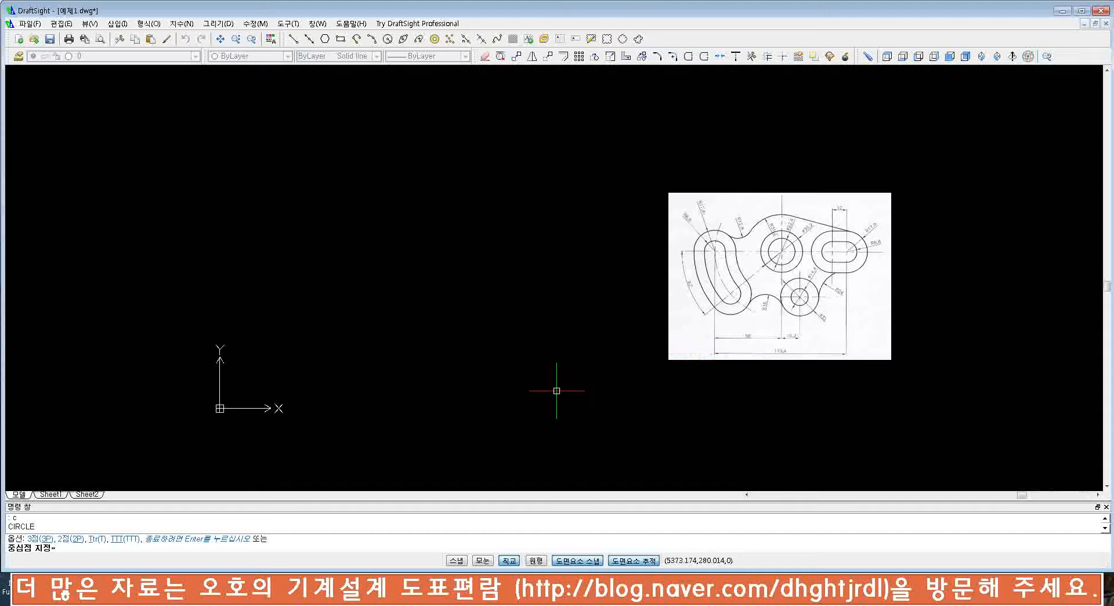
key(Escape)
- Move the reference drawing image straight down so it sits closer to the level of the origin
text(m)
key(Return)
click(712, 401)
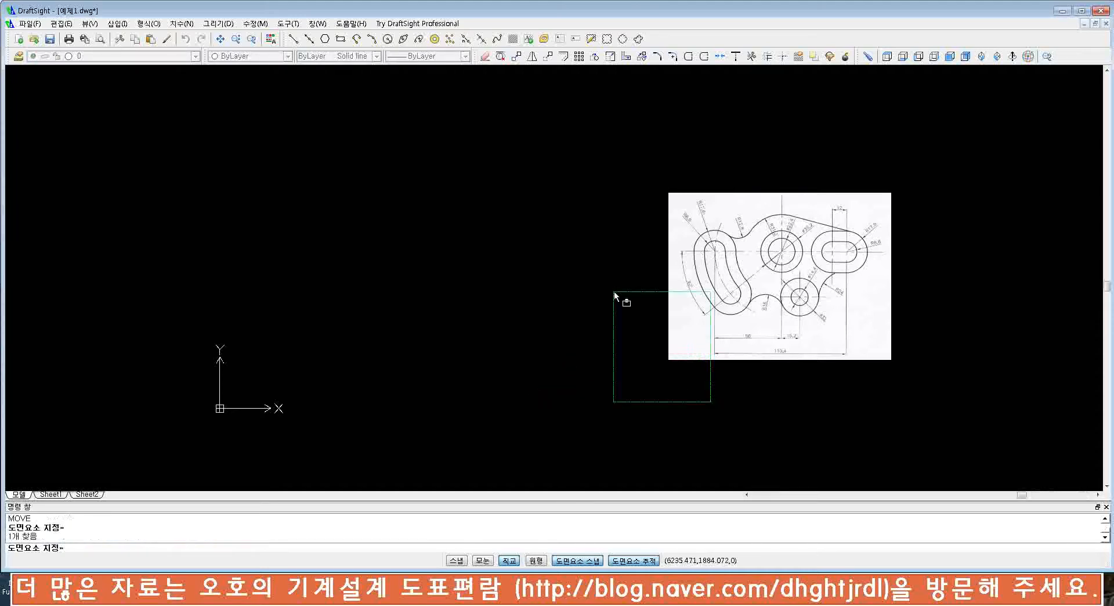
click(613, 291)
key(Return)
click(599, 298)
key(Escape)
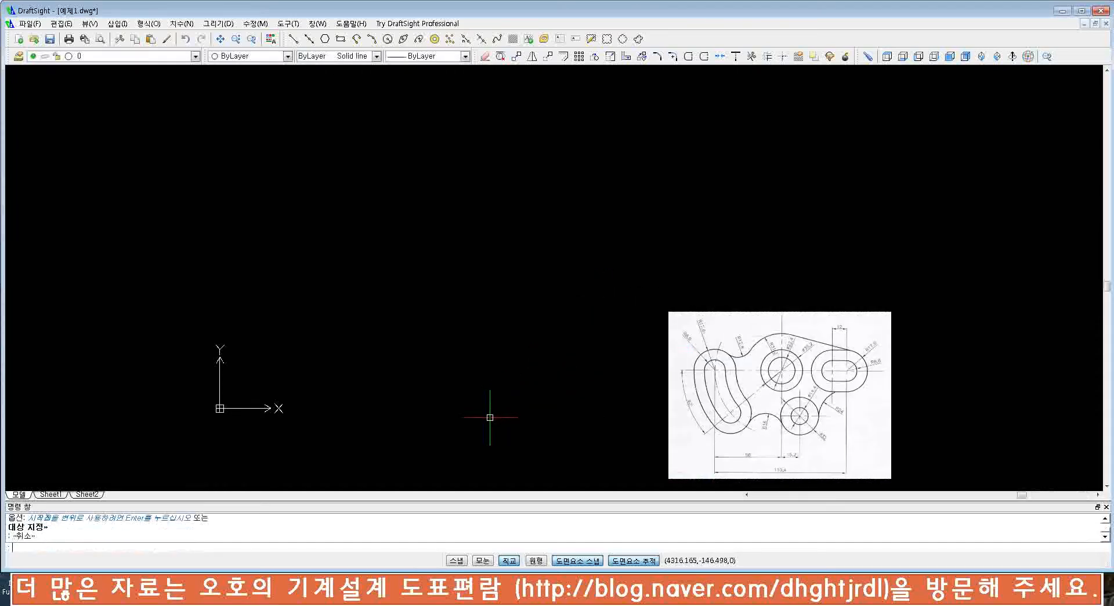
- Draw a circle with diameter 22.4 centred at 0,0
middle_drag(502, 400, 594, 301)
scroll(589, 294, up, 1)
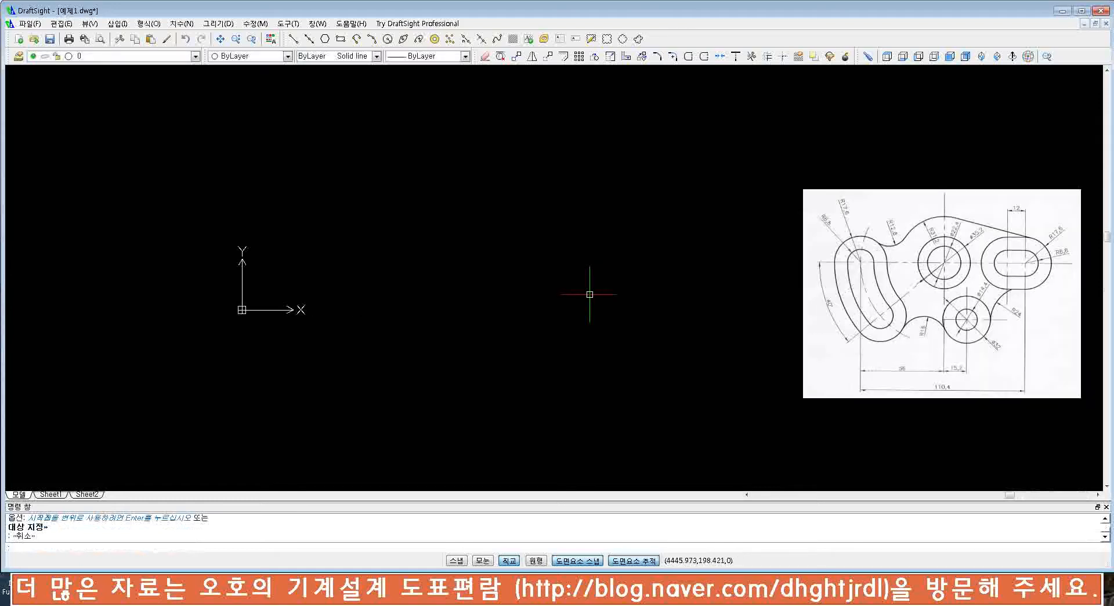
text(c)
key(Return)
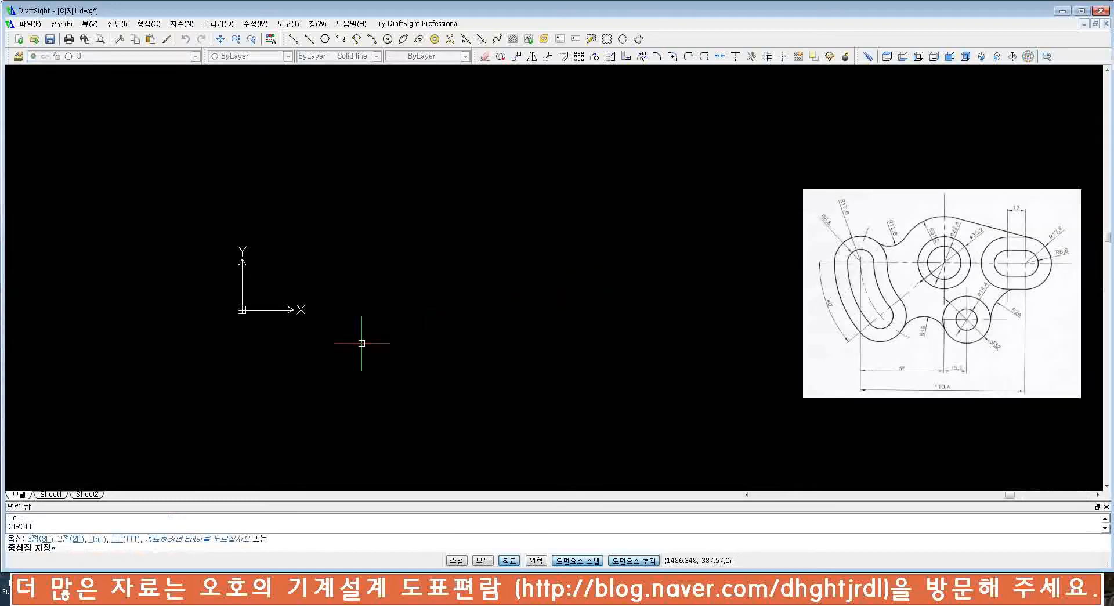
text(0,0)
key(Return)
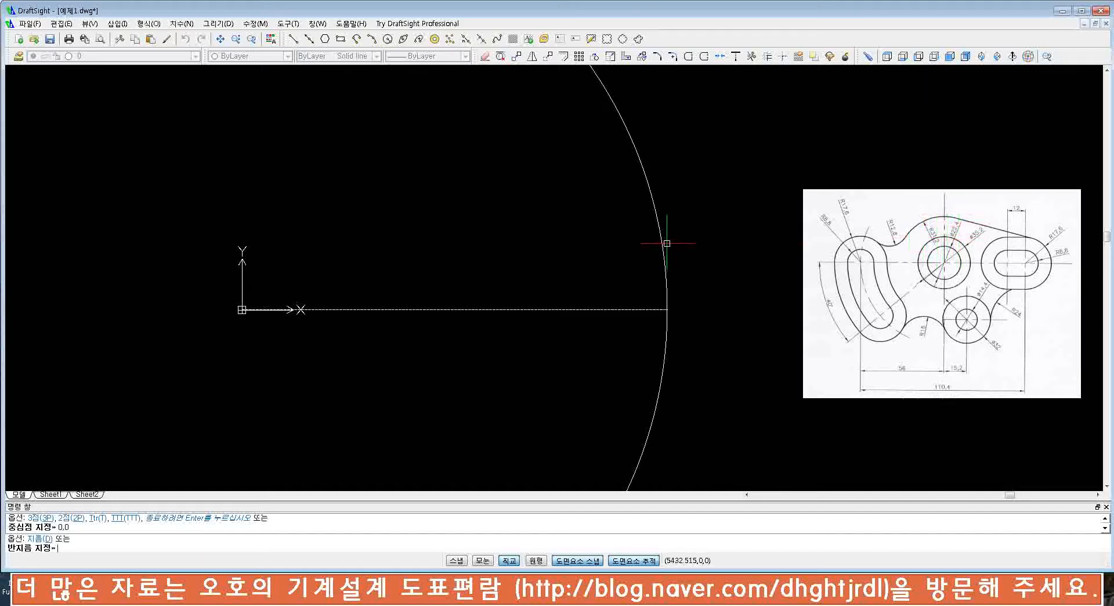
text(d)
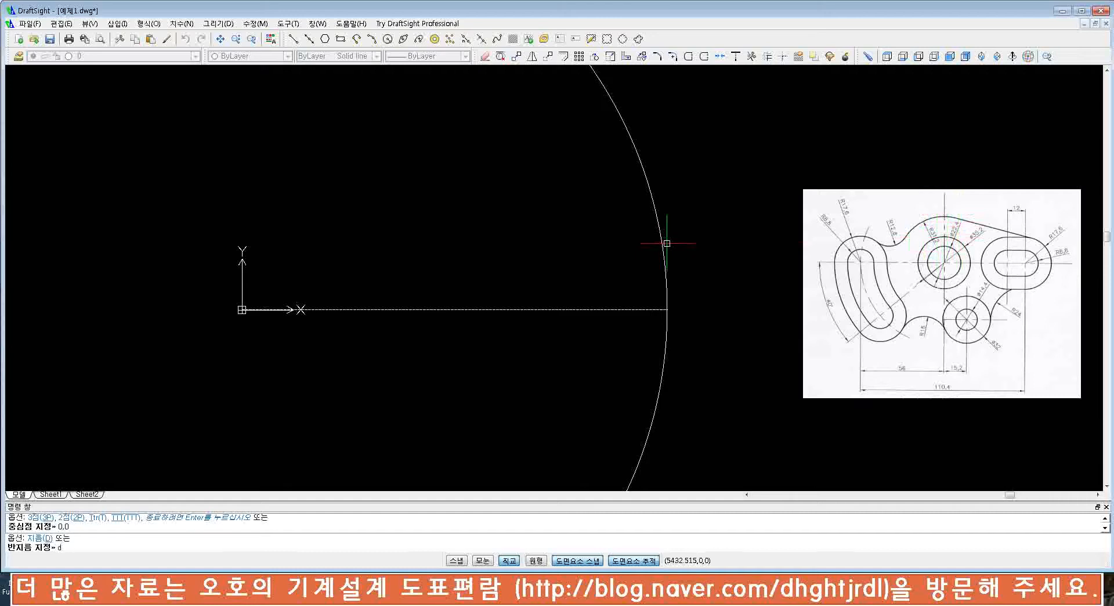
key(Return)
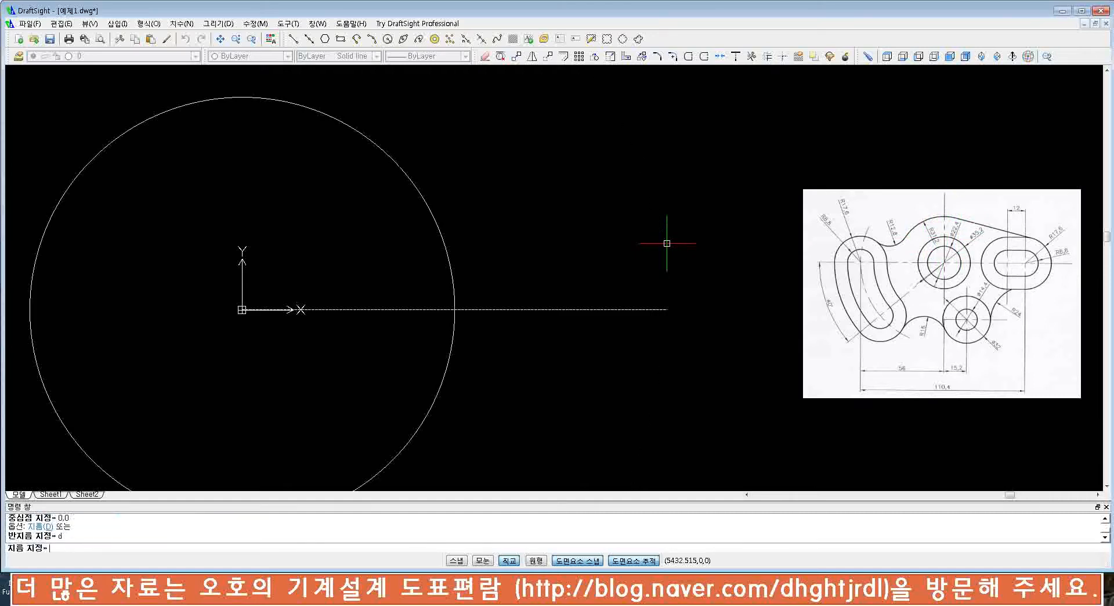
text(22.4)
key(Return)
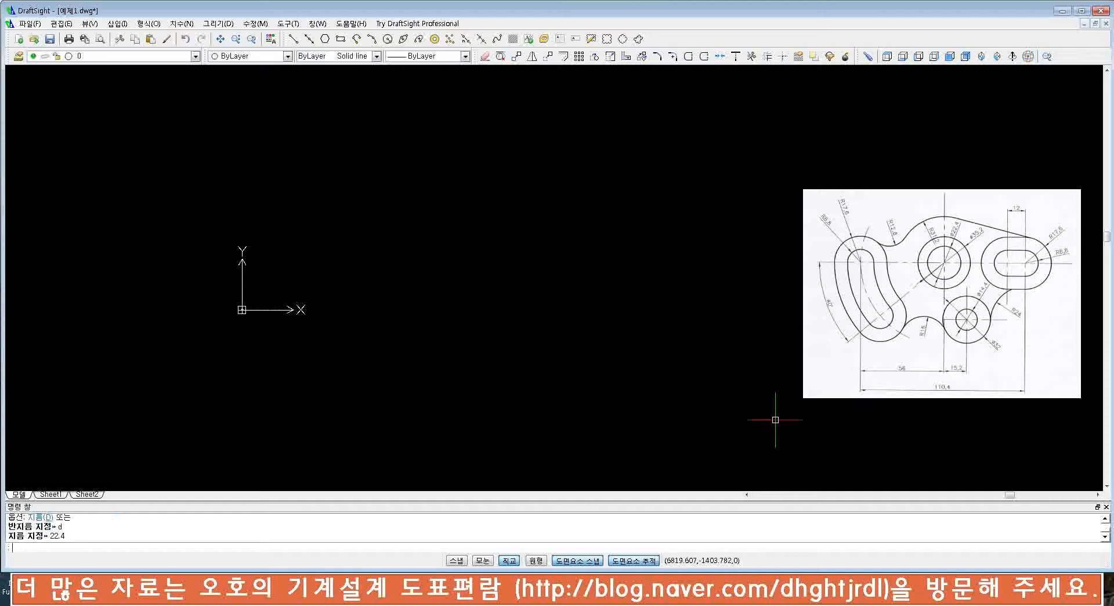
- Scale the reference image down to a tiny size about its lower-left corner, using its bottom edge as the reference length
text(sc)
key(Return)
click(811, 398)
key(Return)
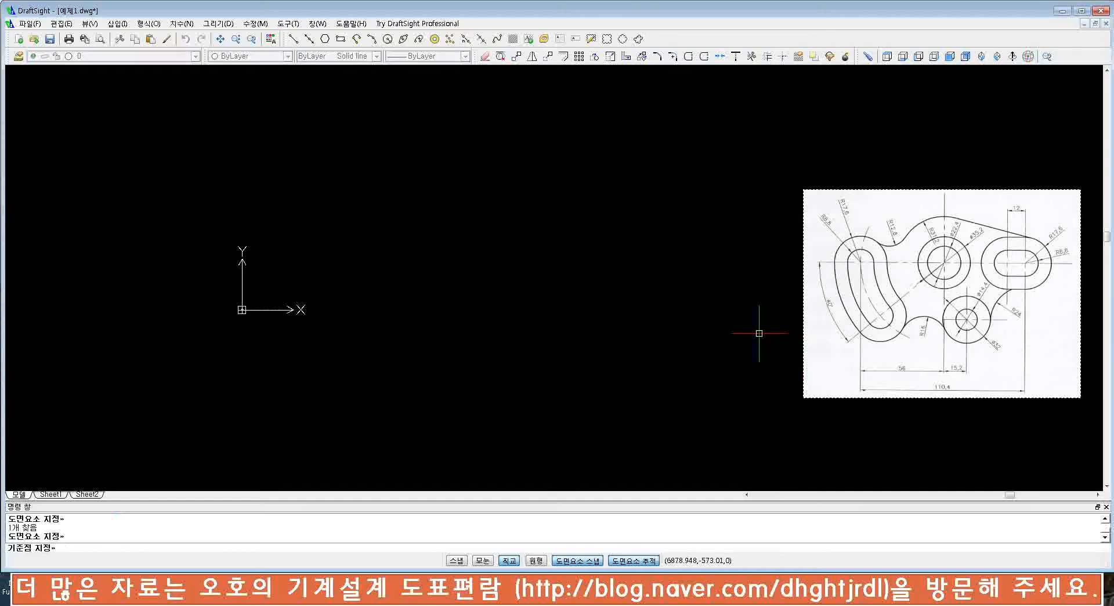
click(802, 398)
text(r)
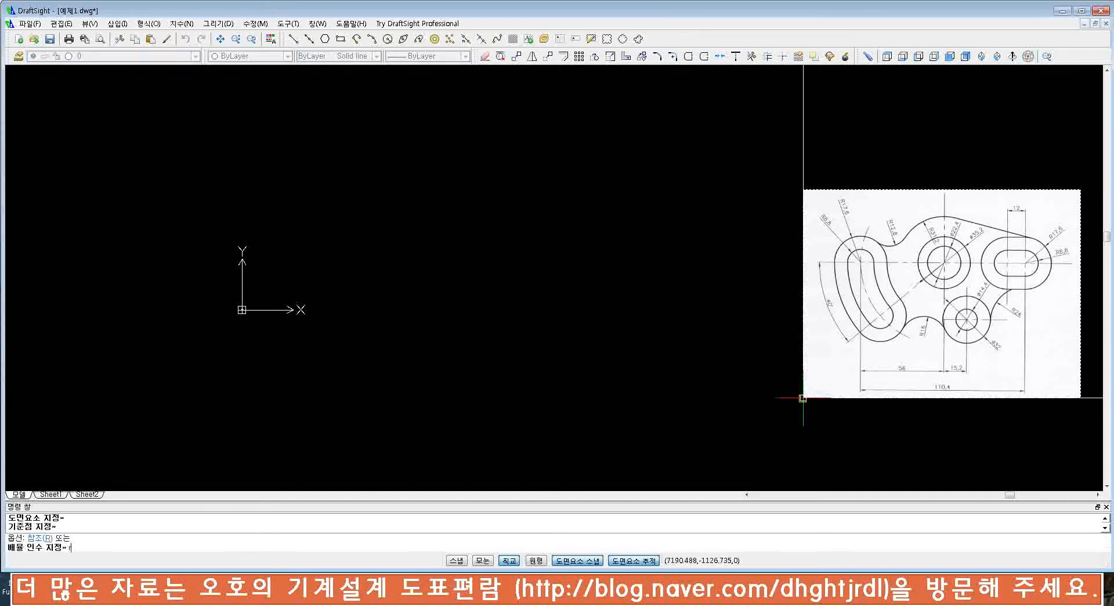
key(Return)
click(802, 398)
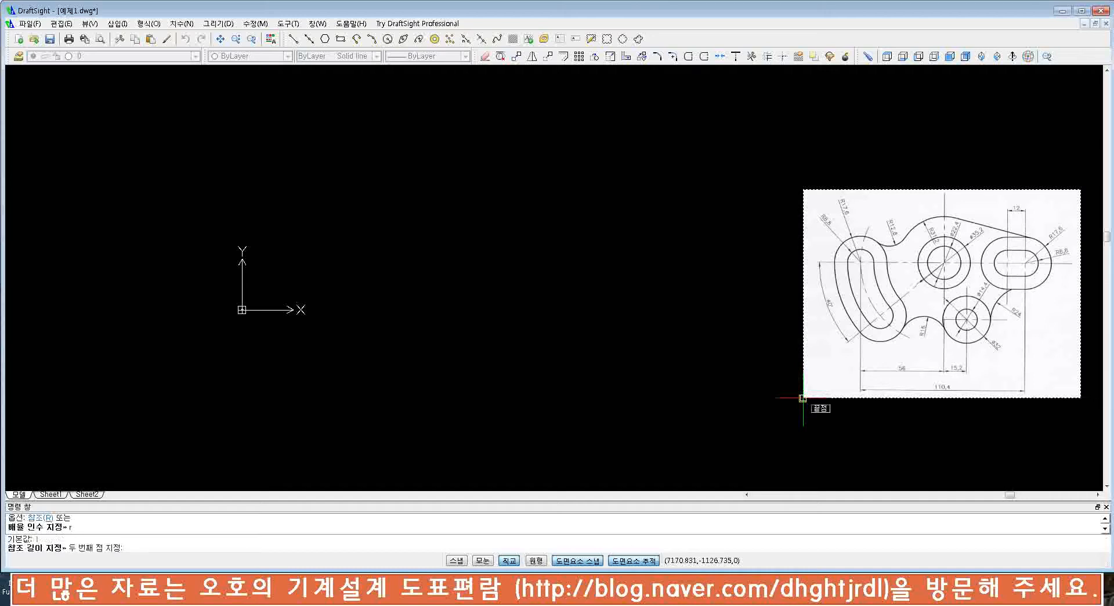
click(1080, 398)
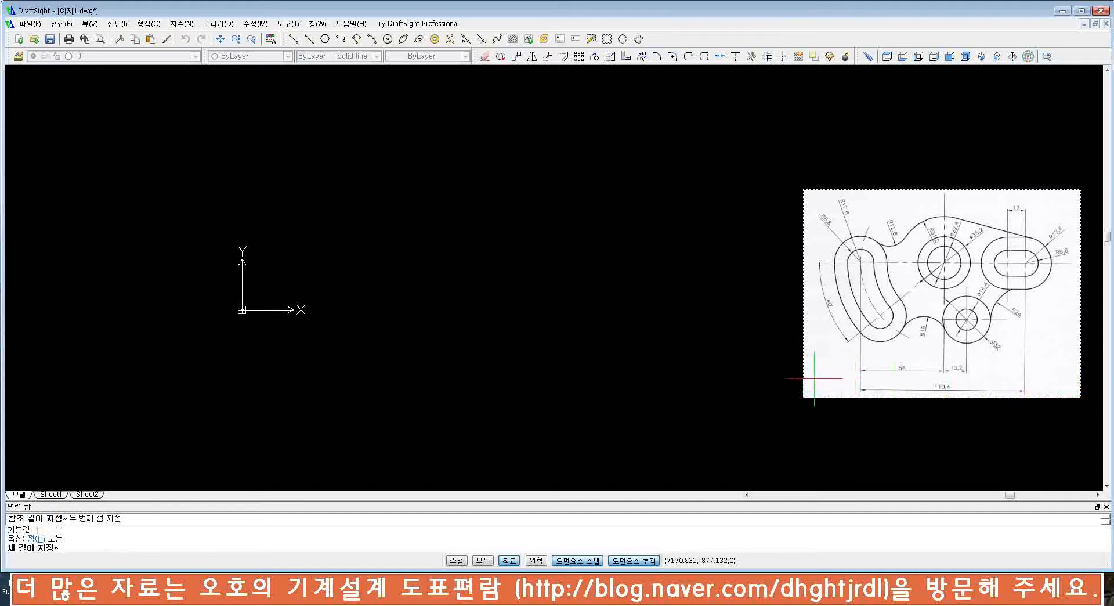
scroll(806, 402, up, 4)
scroll(806, 402, up, 3)
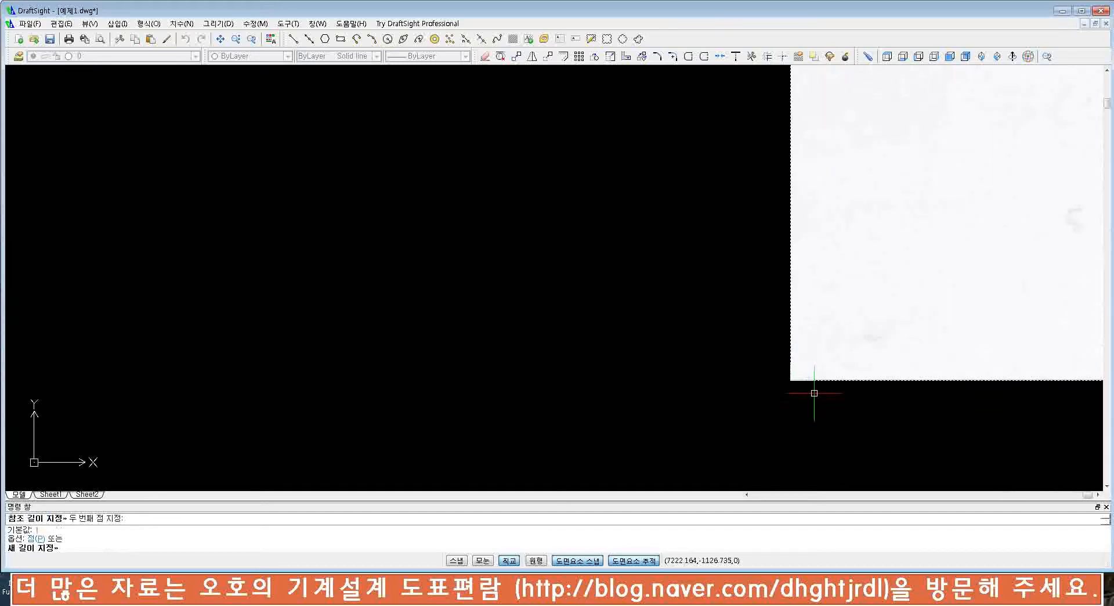
click(813, 391)
- Move the shrunken reference image a short distance horizontally toward the origin
scroll(719, 397, down, 4)
text(m)
key(Return)
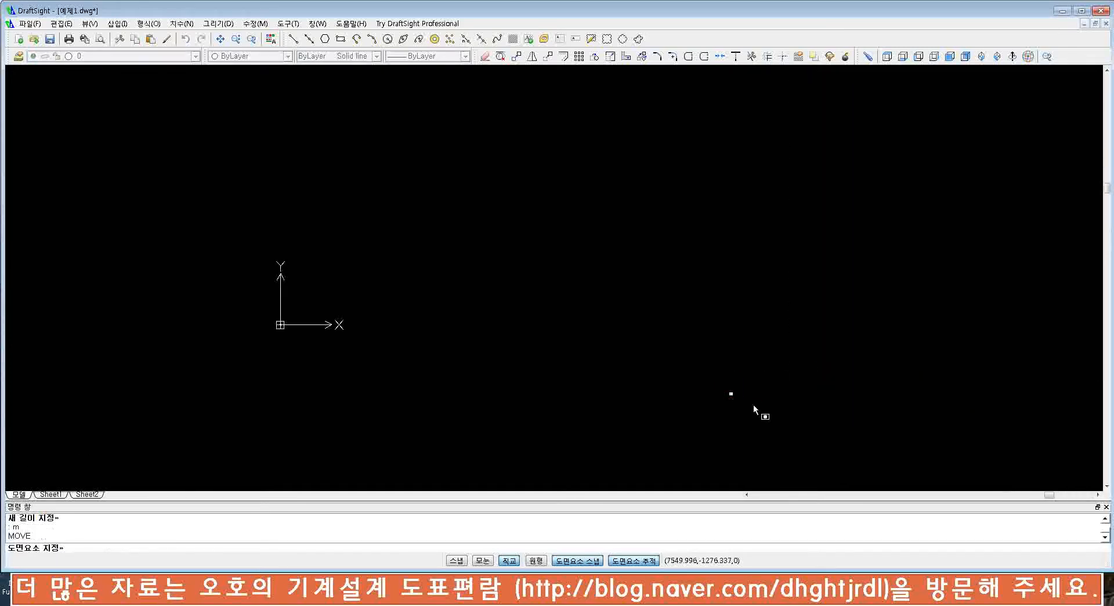
click(753, 405)
click(722, 390)
key(Return)
click(722, 390)
click(701, 414)
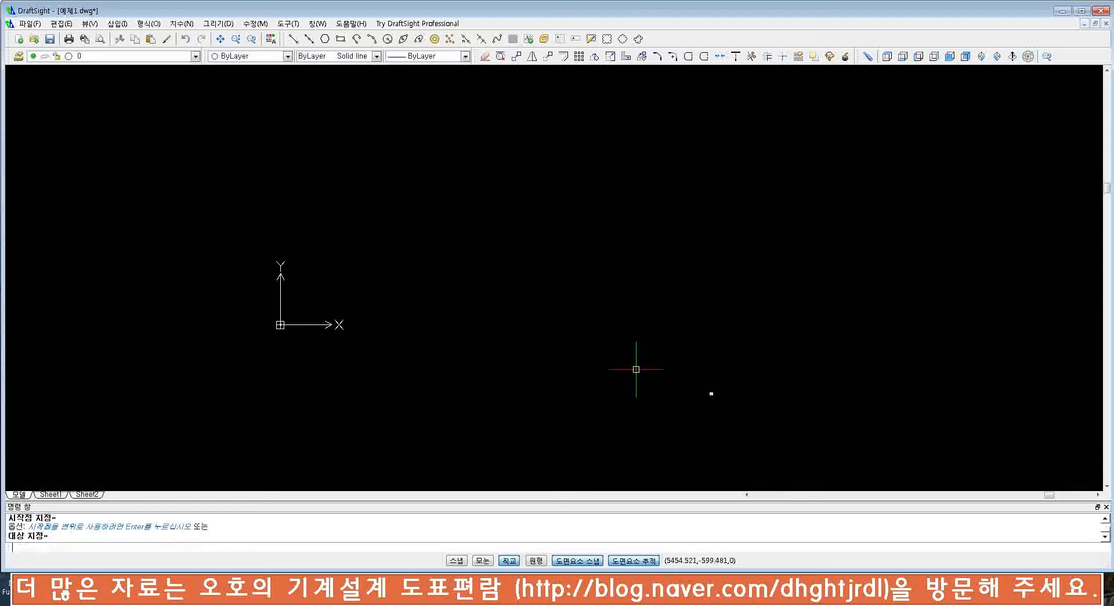
click(716, 406)
click(713, 398)
click(697, 379)
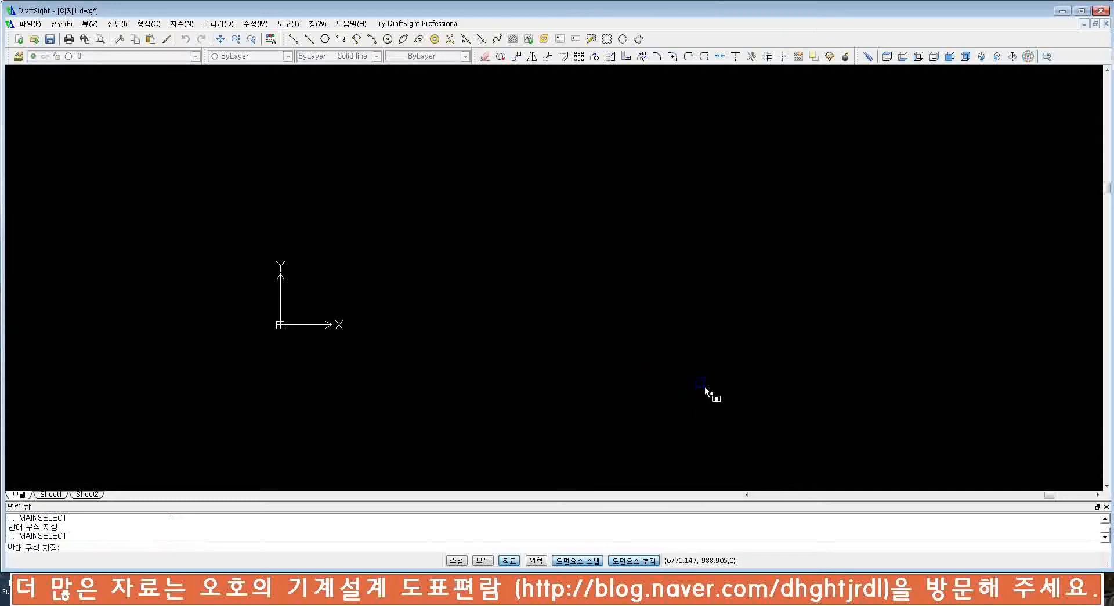
key(Escape)
key(Escape)
- Move the tiny reference image with ortho off to a spot near the circle, at about 277,-14
text(m)
key(Return)
click(703, 388)
click(726, 411)
key(Return)
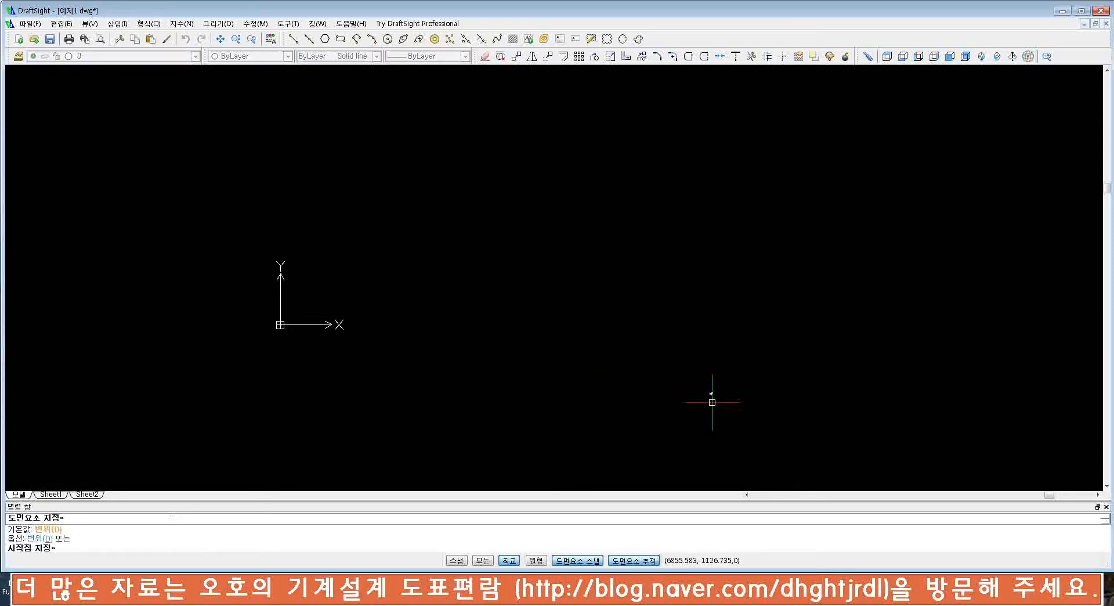
click(711, 401)
scroll(495, 367, up, 3)
middle_drag(174, 322, 343, 327)
scroll(331, 321, up, 2)
middle_drag(165, 249, 342, 294)
scroll(293, 286, up, 1)
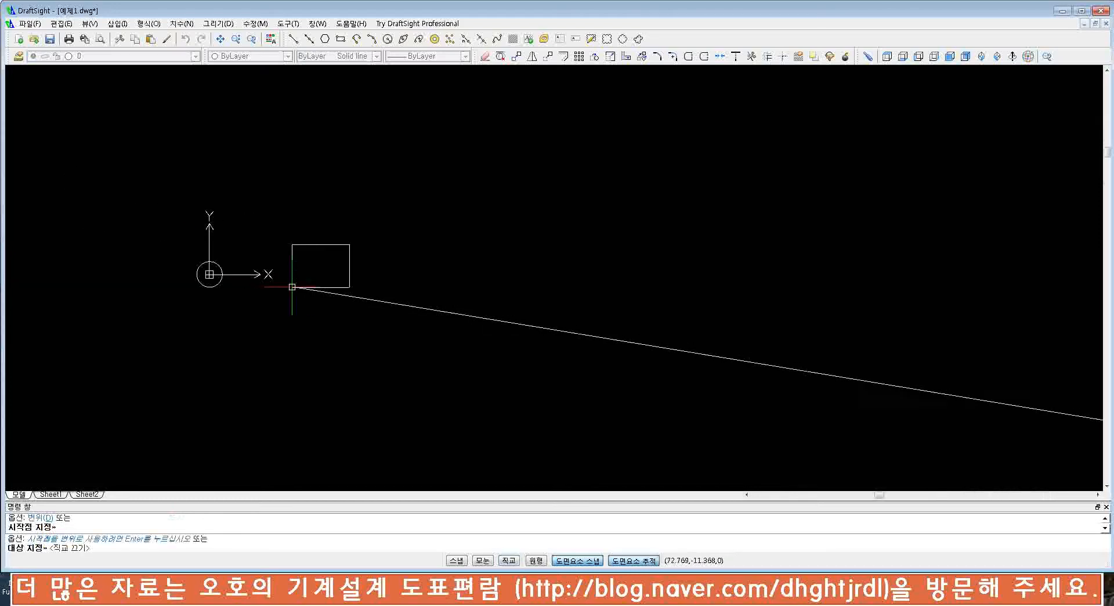
scroll(292, 286, up, 1)
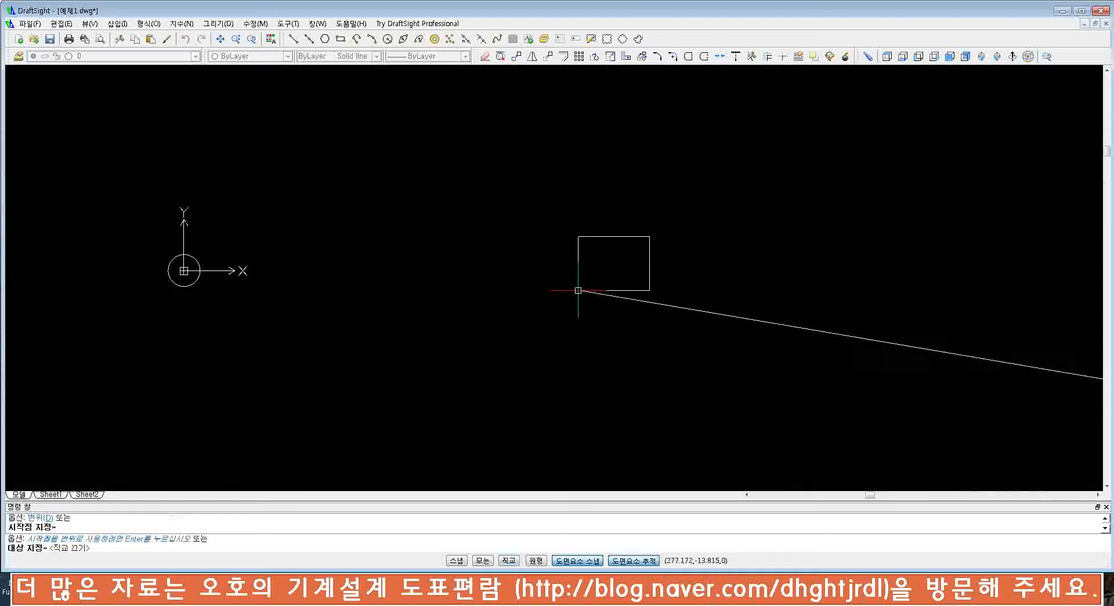
click(578, 290)
key(Escape)
- Enlarge the reference image by stretching its lower-right corner outward until its dimensions are readable
click(624, 309)
click(620, 288)
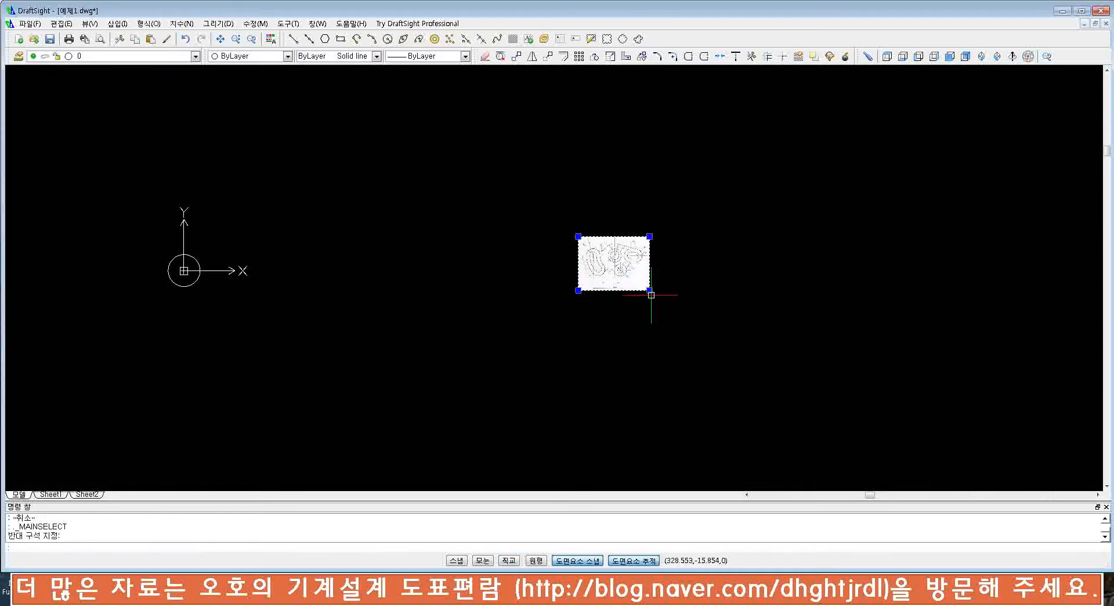
click(649, 290)
click(888, 447)
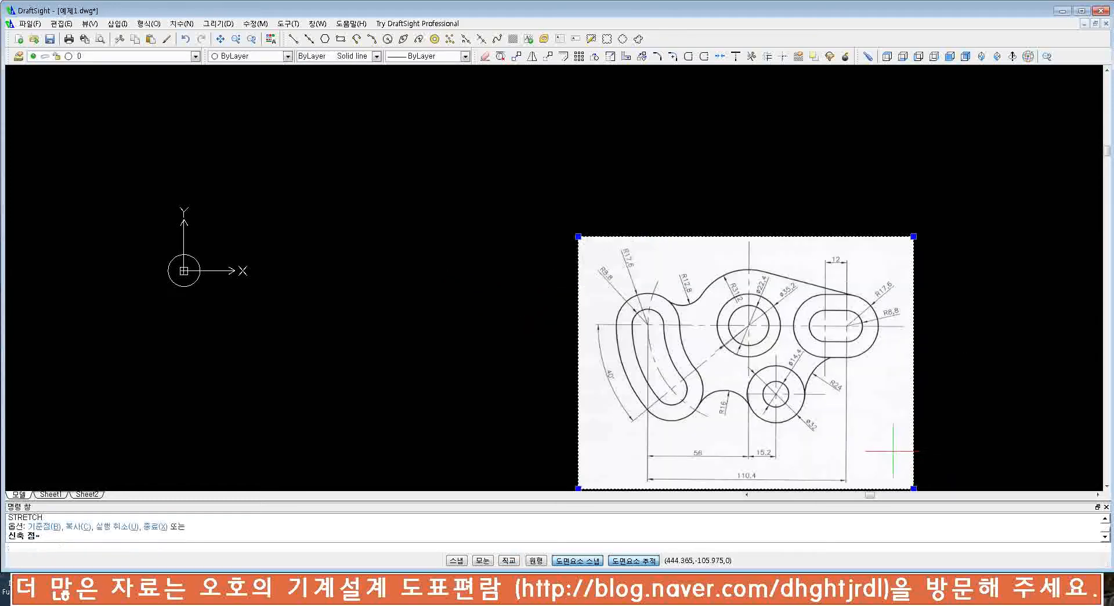
- Move the enlarged reference image up and to the right, clear of the drawing area around the origin
text(m)
key(Return)
click(681, 233)
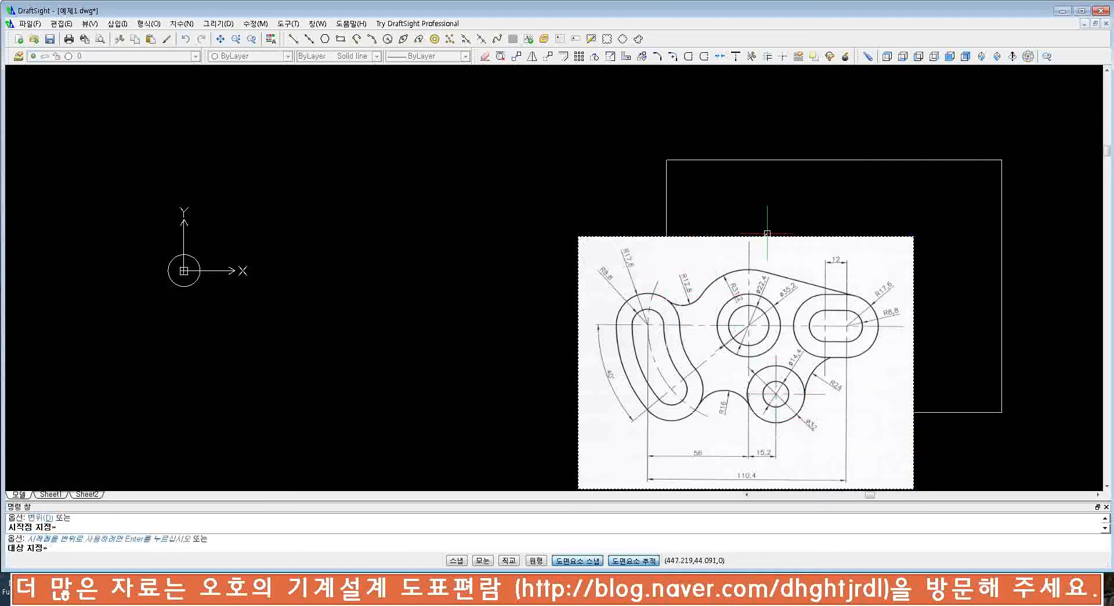
click(920, 109)
key(Escape)
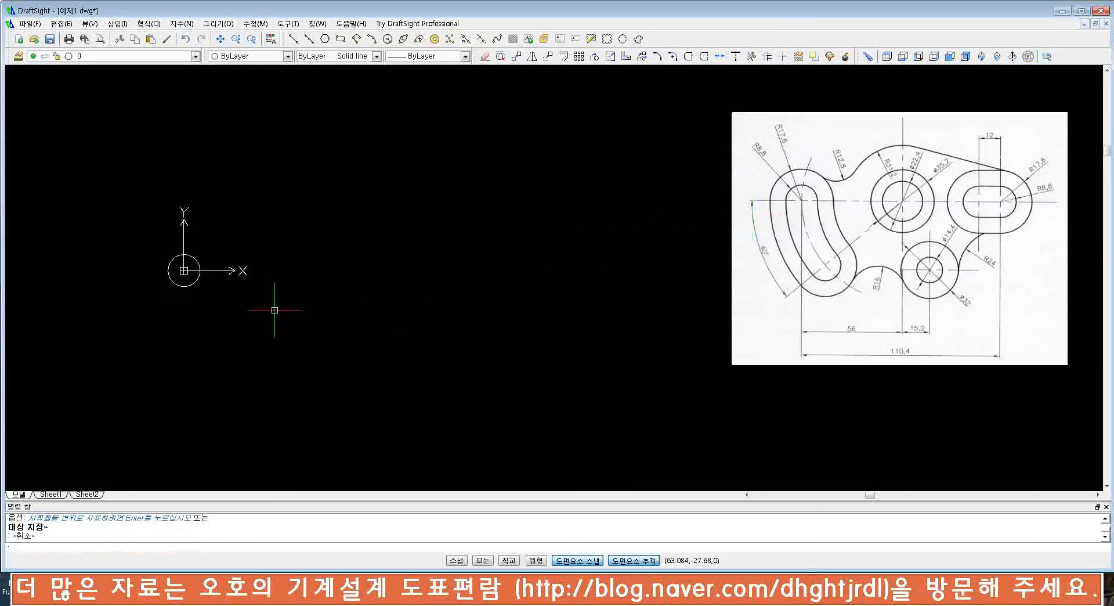
text(c)
key(Return)
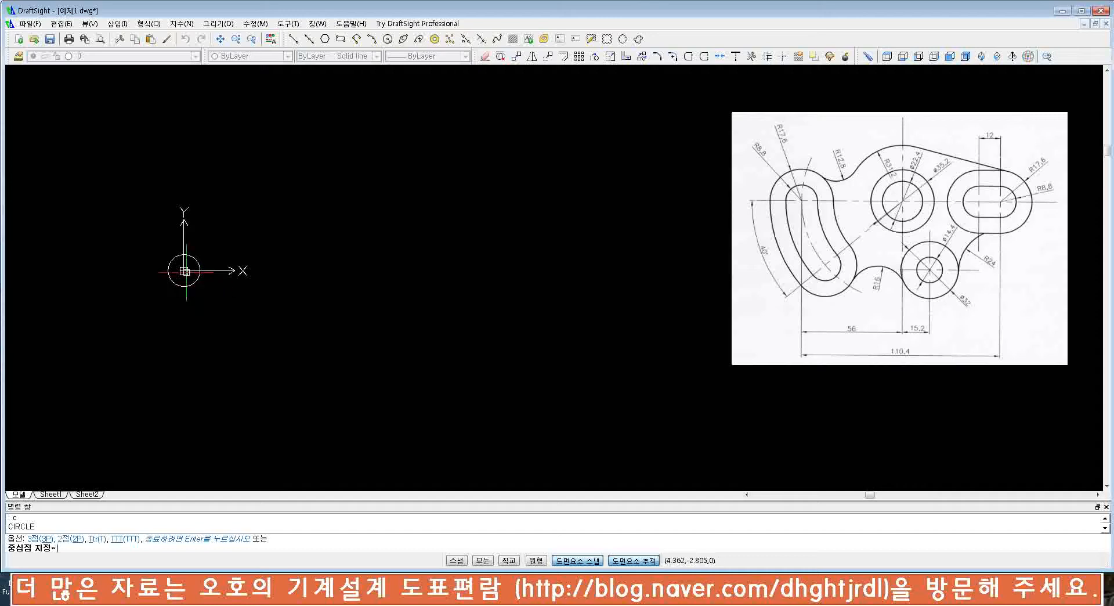
click(182, 269)
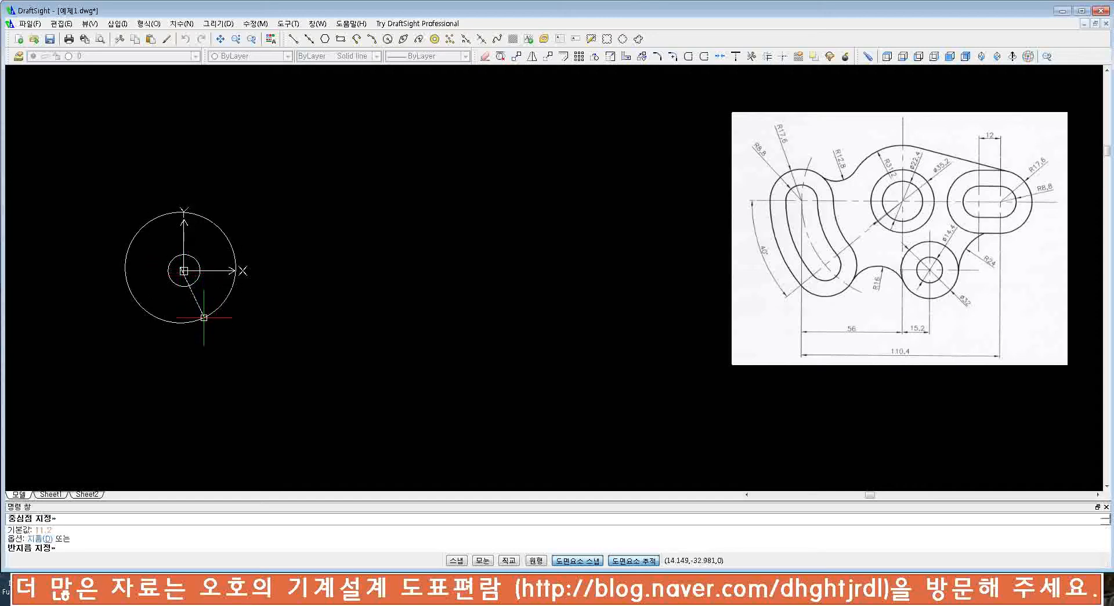
key(Escape)
key(Return)
click(184, 270)
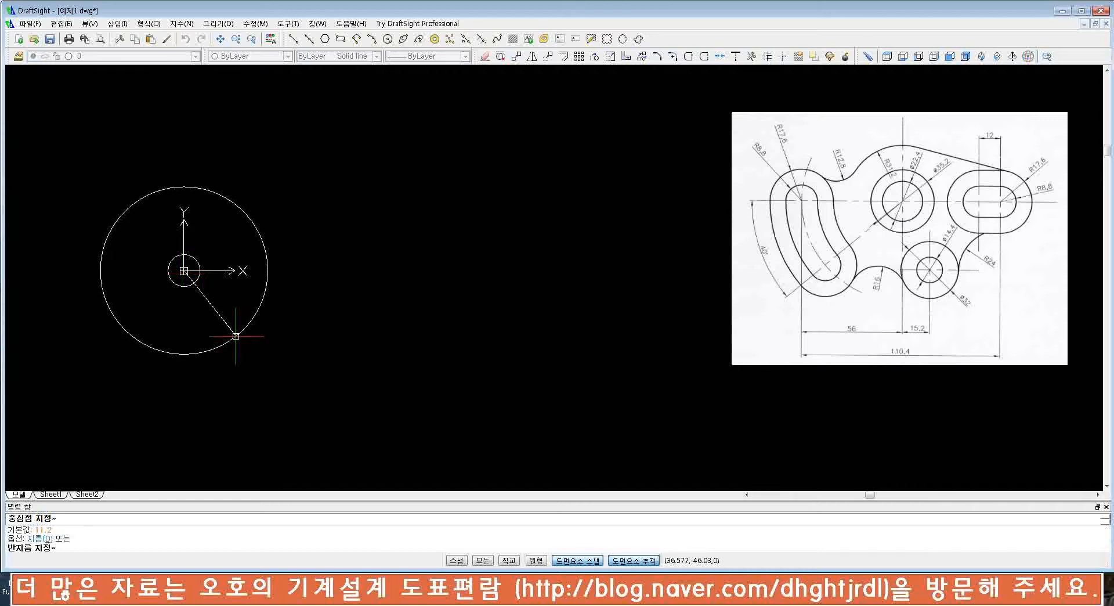
key(Escape)
- Draw a concentric circle with diameter 35.2 centred at 0,0
text(c)
key(Return)
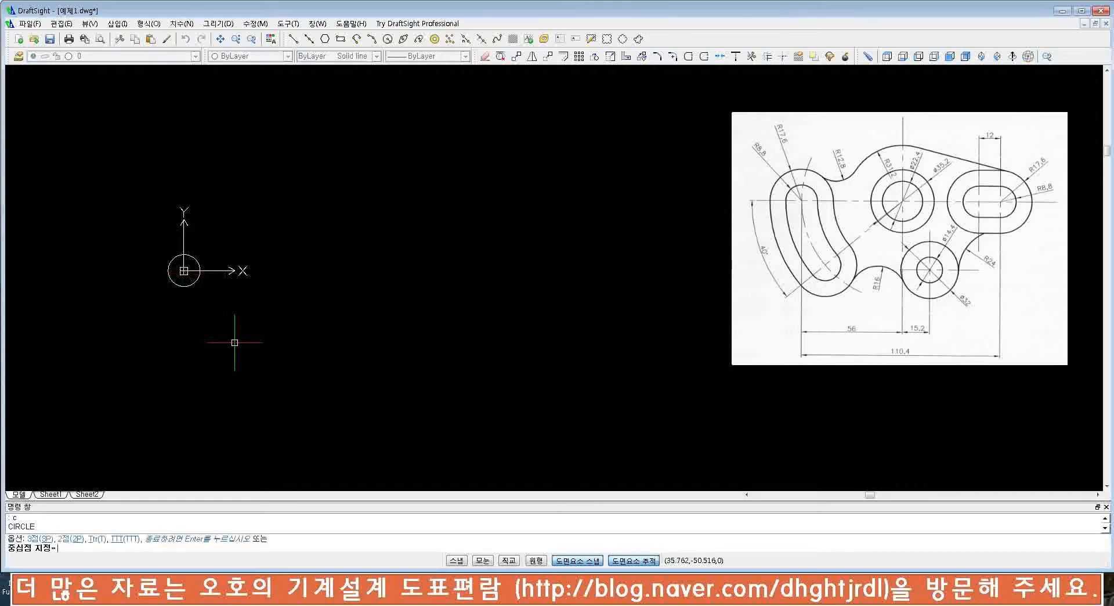
key(Return)
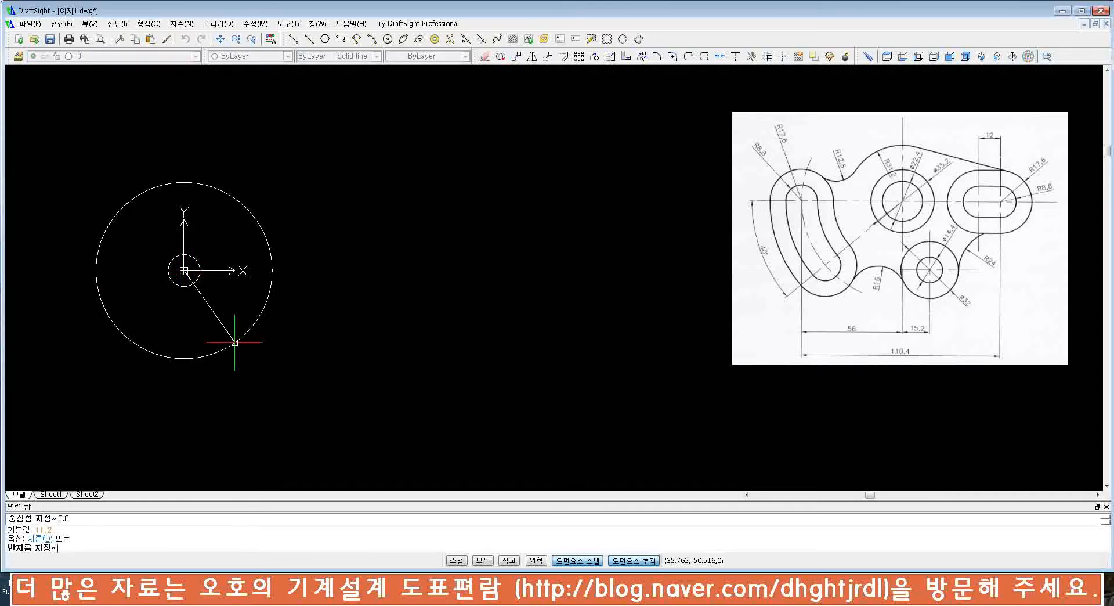
text(d)
key(Return)
text(35.)
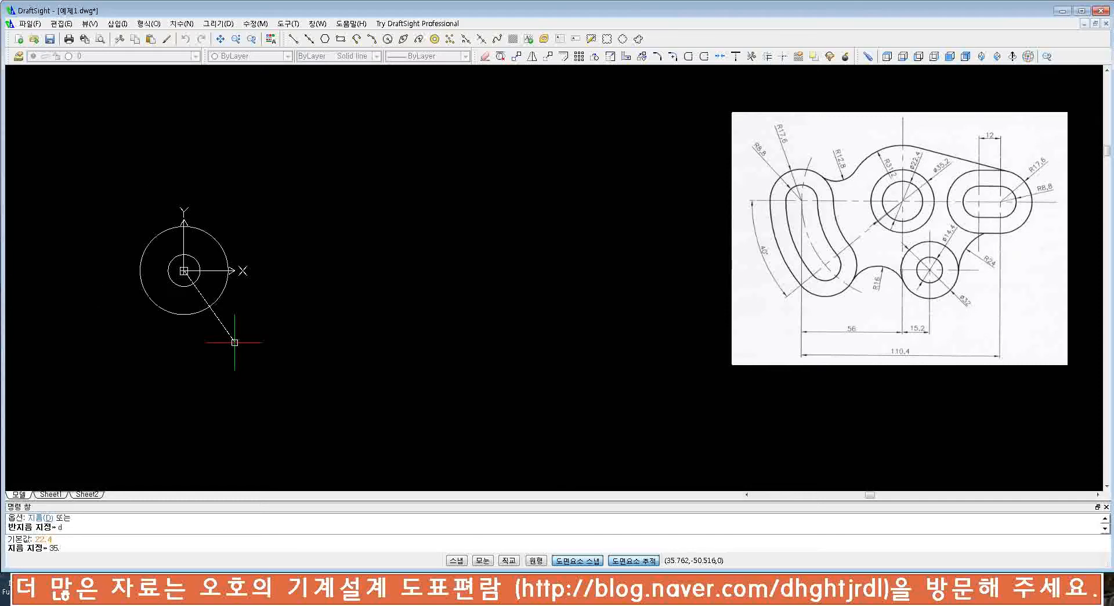
text(2)
key(Return)
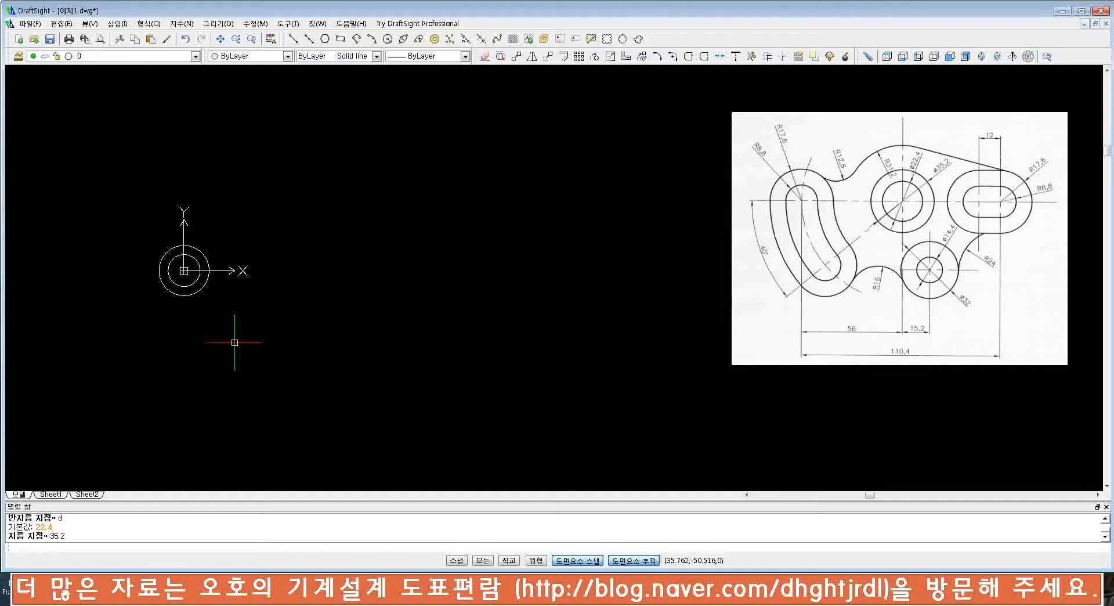
- Draw another concentric circle with radius 31.2 centred at 0,0
key(Return)
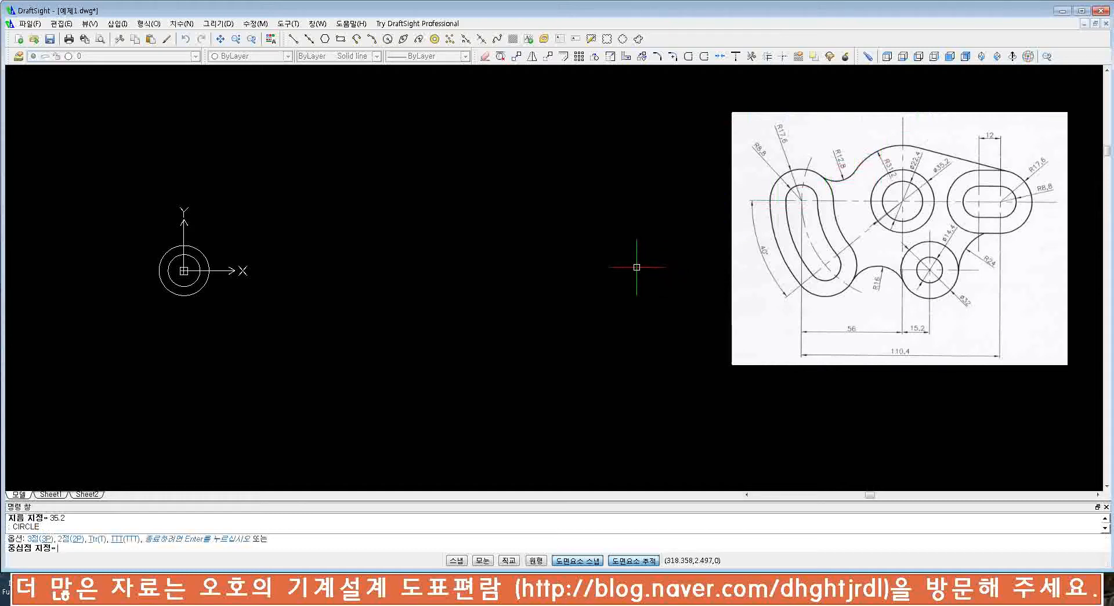
key(Return)
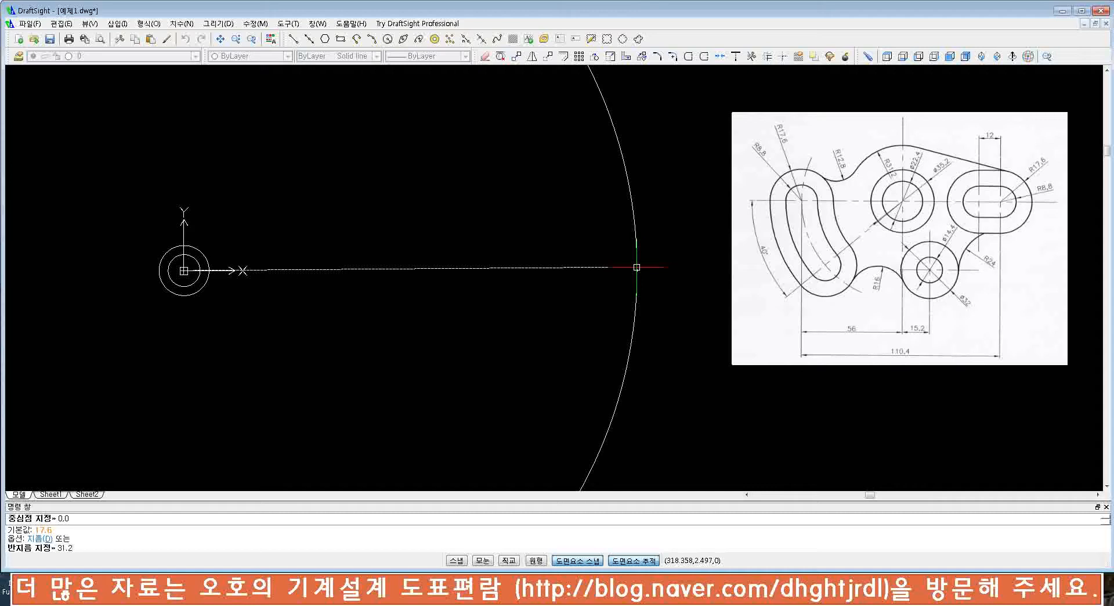
key(Return)
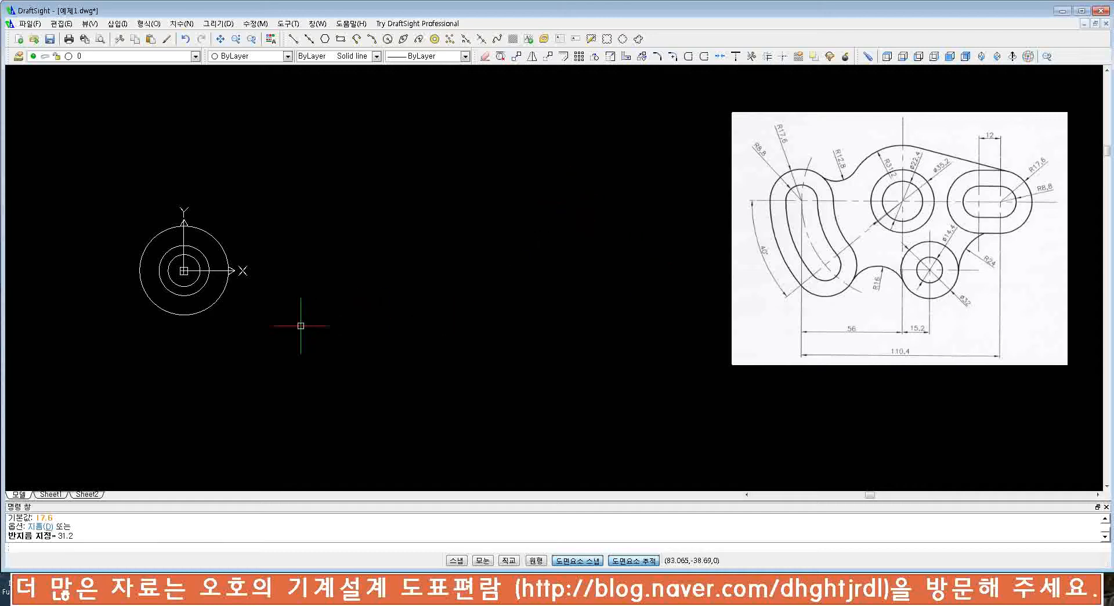
text(c)
key(Return)
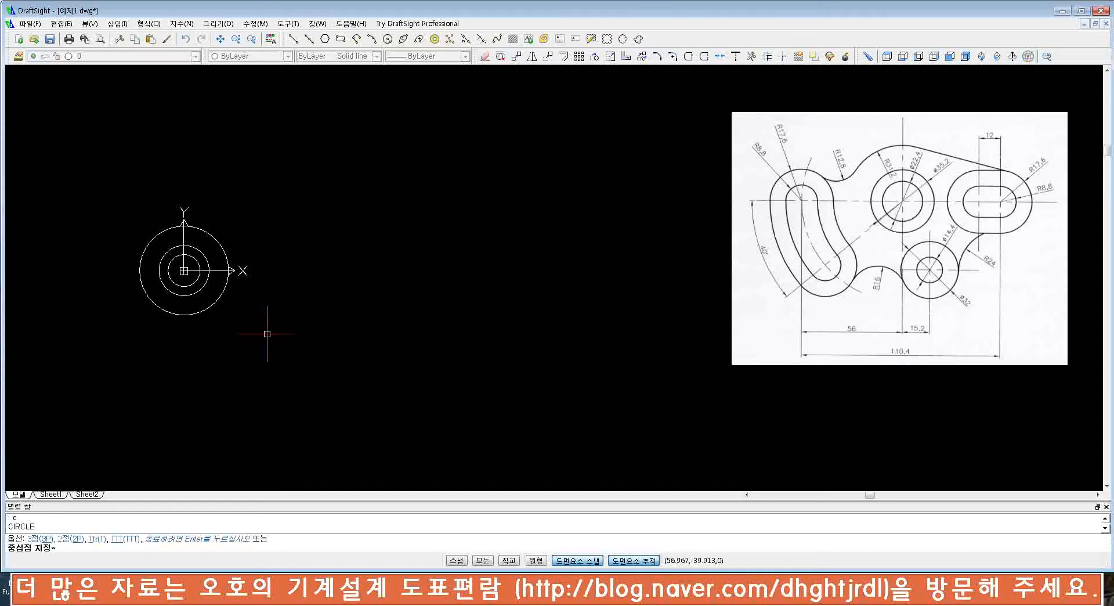
key(Escape)
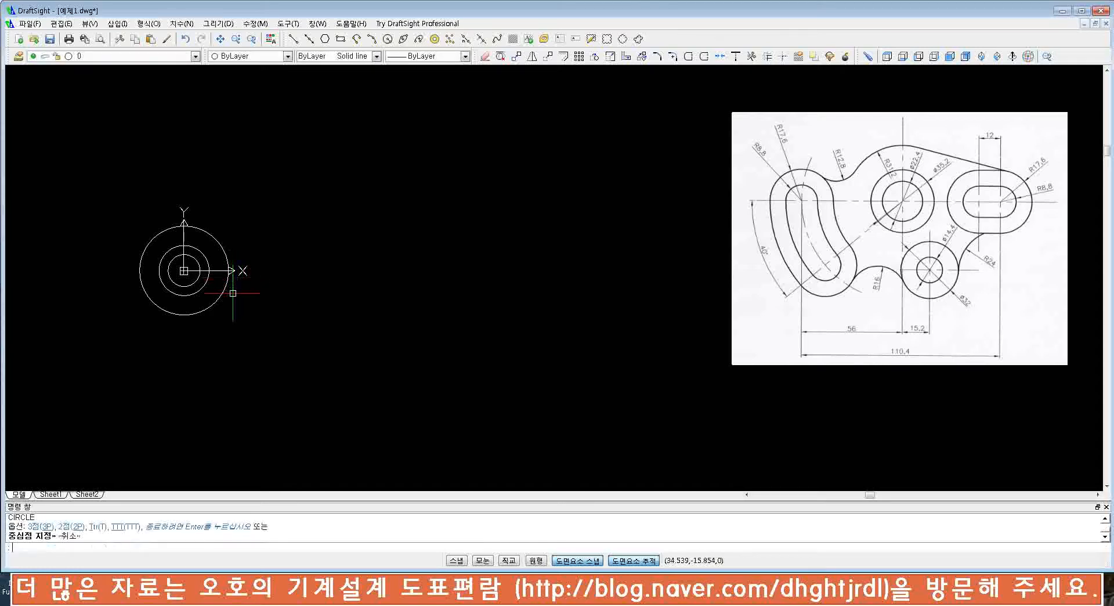
text(l)
key(Return)
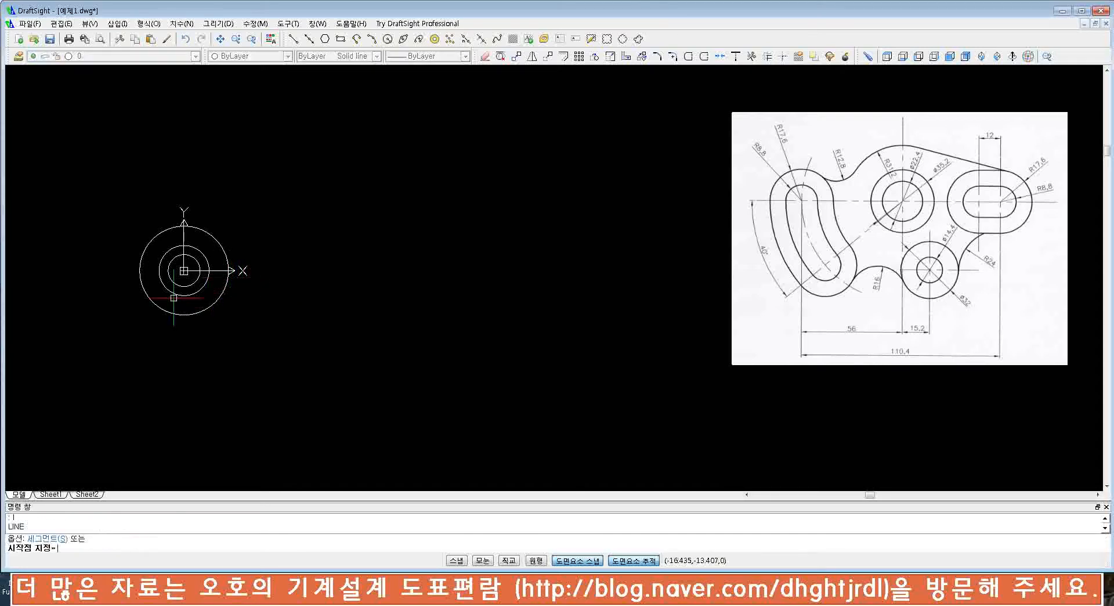
click(139, 270)
key(Escape)
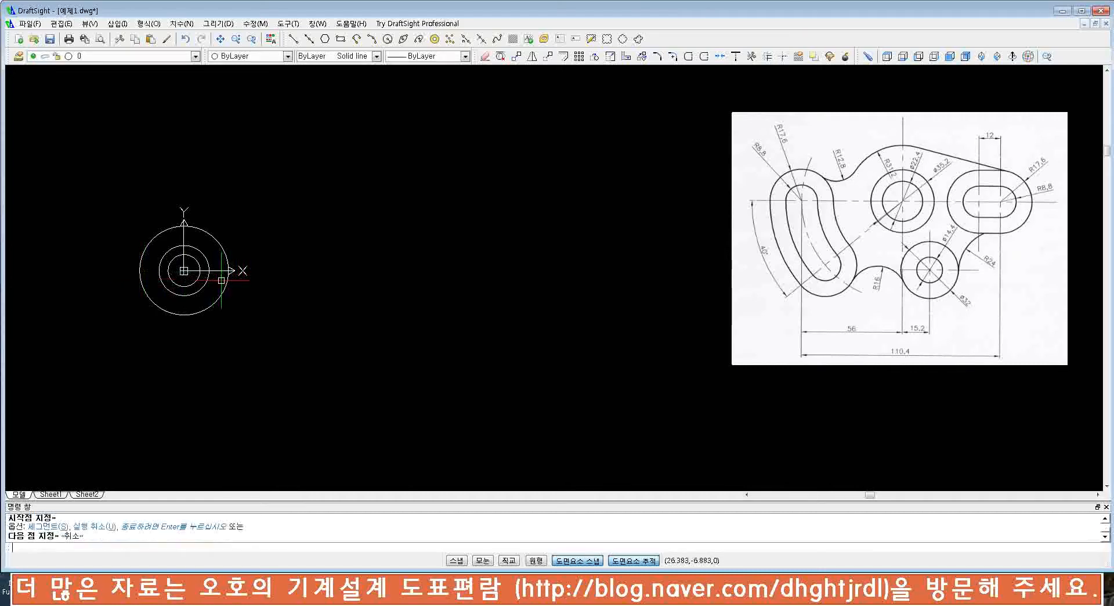
- Draw a horizontal infinite construction line through 0,0
text(xl)
key(Return)
text(h)
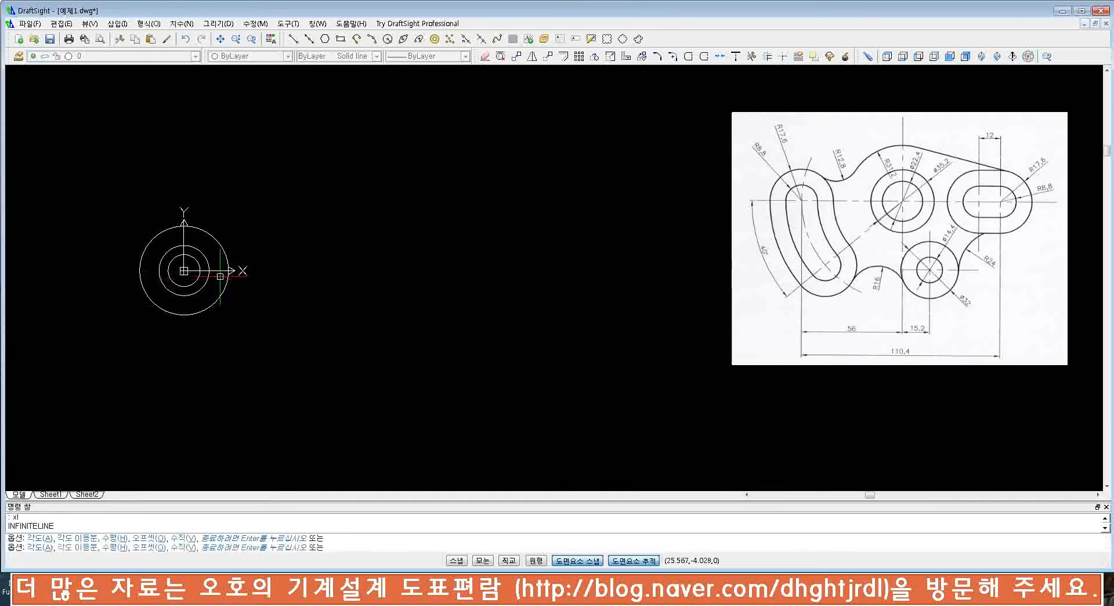
key(Return)
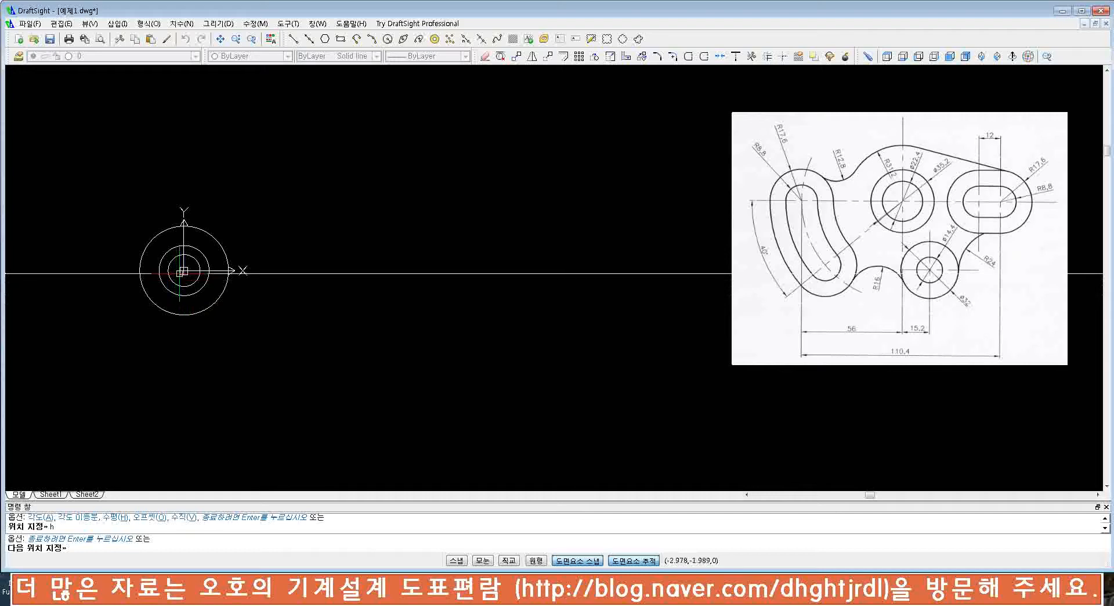
text(0,0)
key(Return)
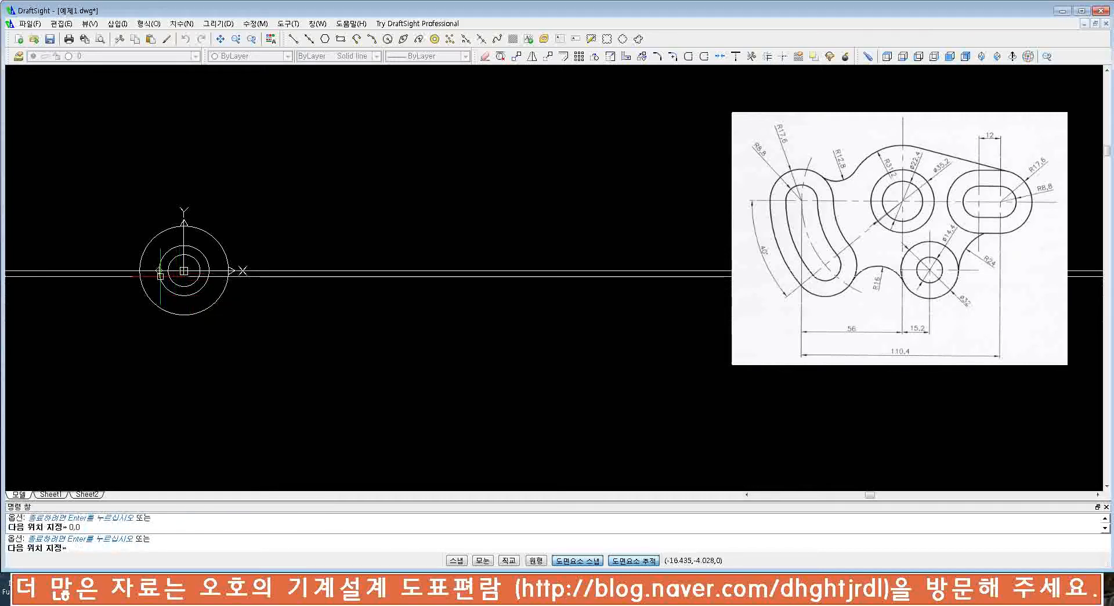
key(Return)
- Draw a vertical infinite construction line through 0,0
key(Return)
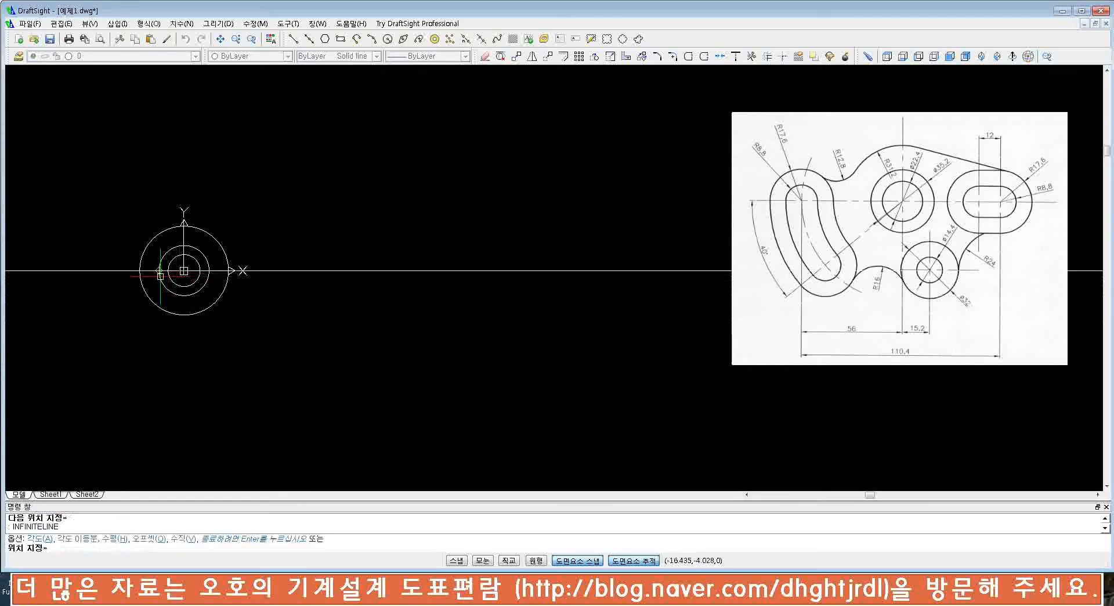
text(v)
key(Return)
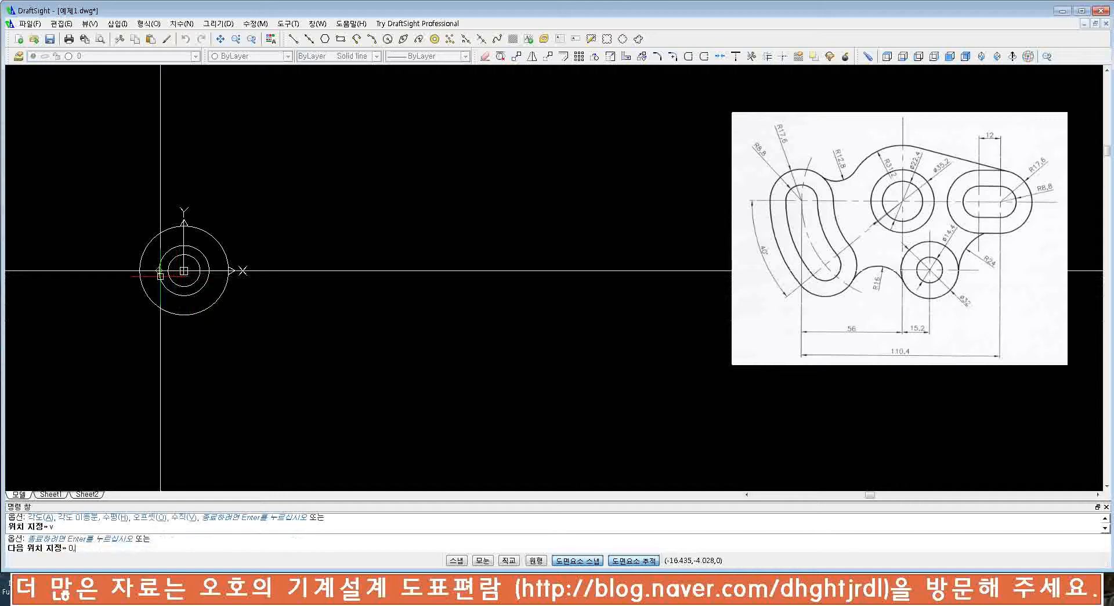
text(0,0)
key(Return)
key(Escape)
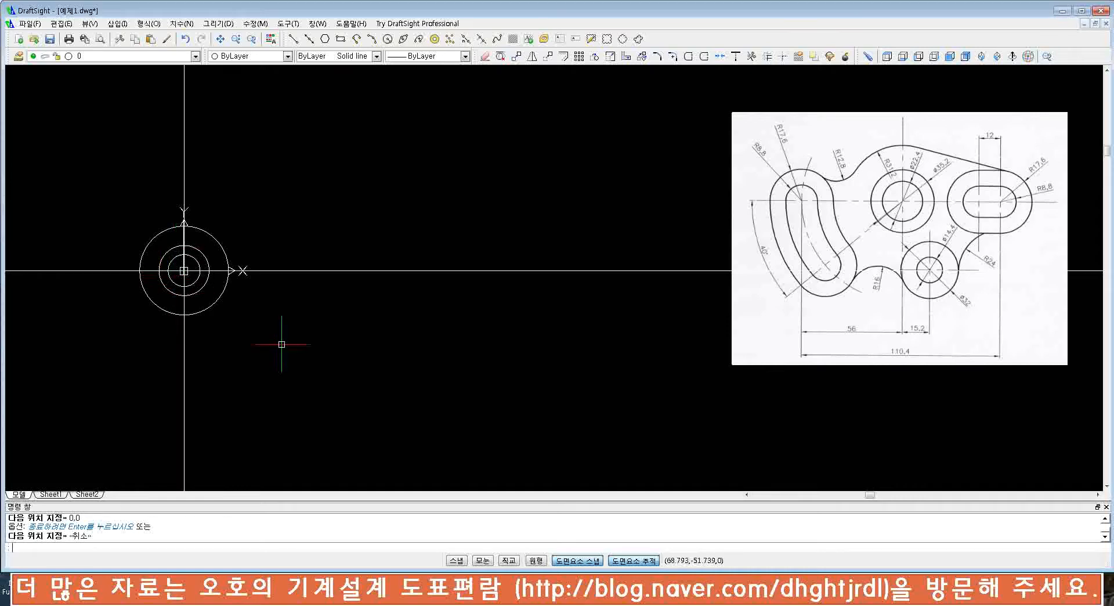
- Move the reference image down and to the left, closer to the concentric circles
middle_drag(401, 395, 517, 370)
key(Return)
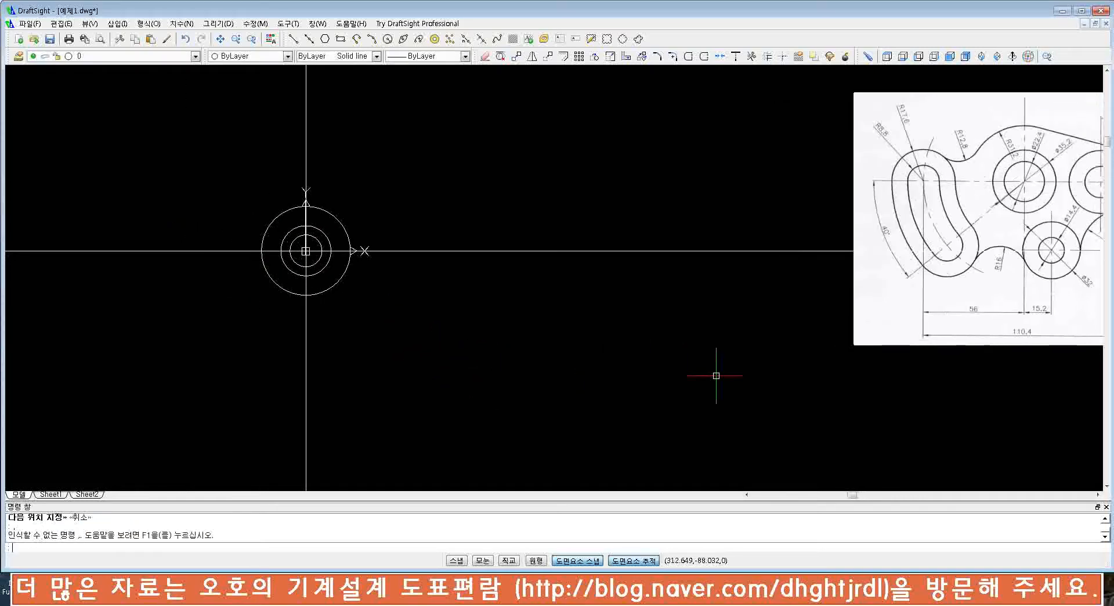
click(870, 388)
click(799, 316)
click(868, 376)
click(771, 431)
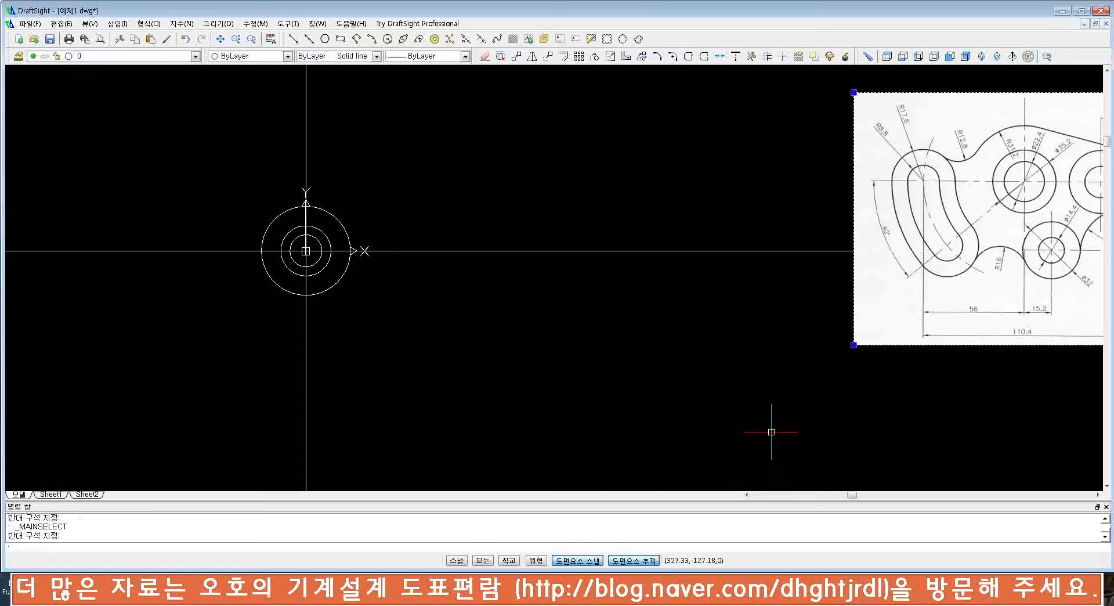
text(m)
key(Return)
click(922, 349)
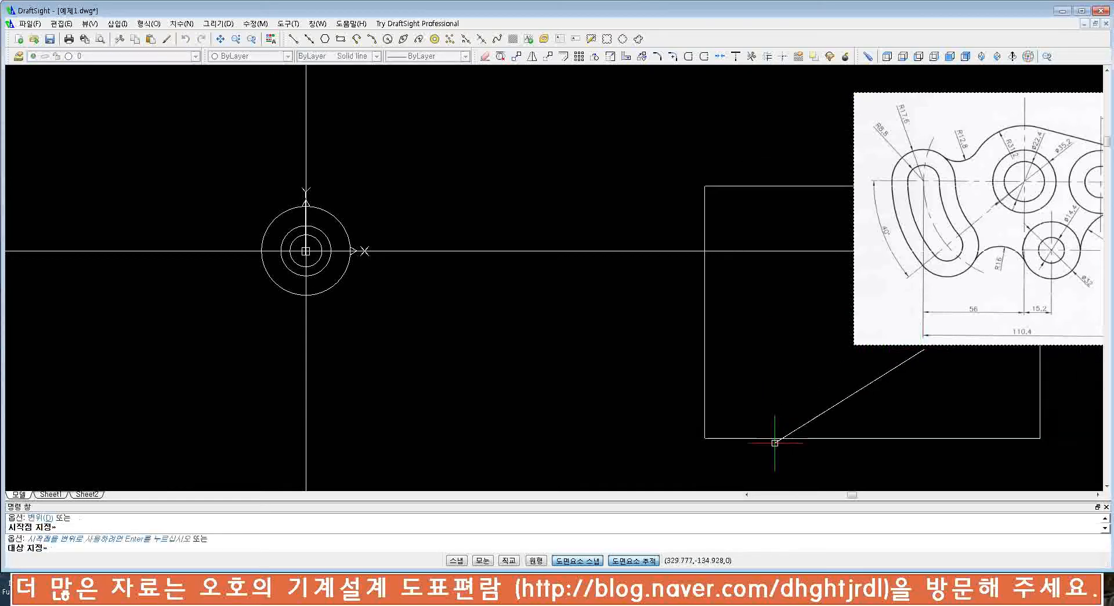
click(771, 442)
key(Escape)
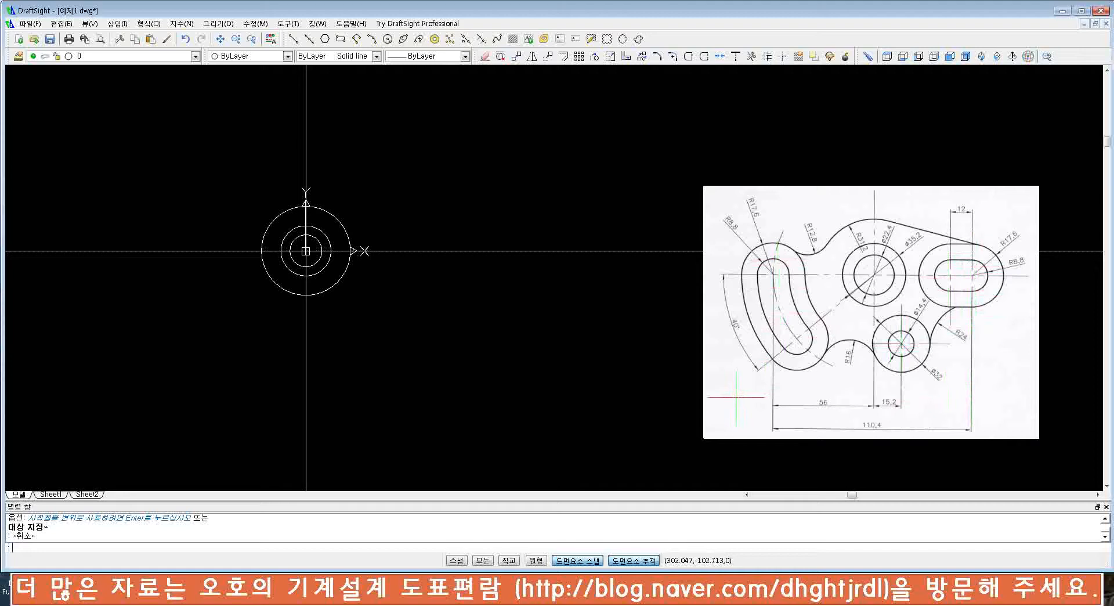
- Offset the vertical construction line through the origin by 56 to its left
middle_drag(517, 388, 544, 383)
text(o)
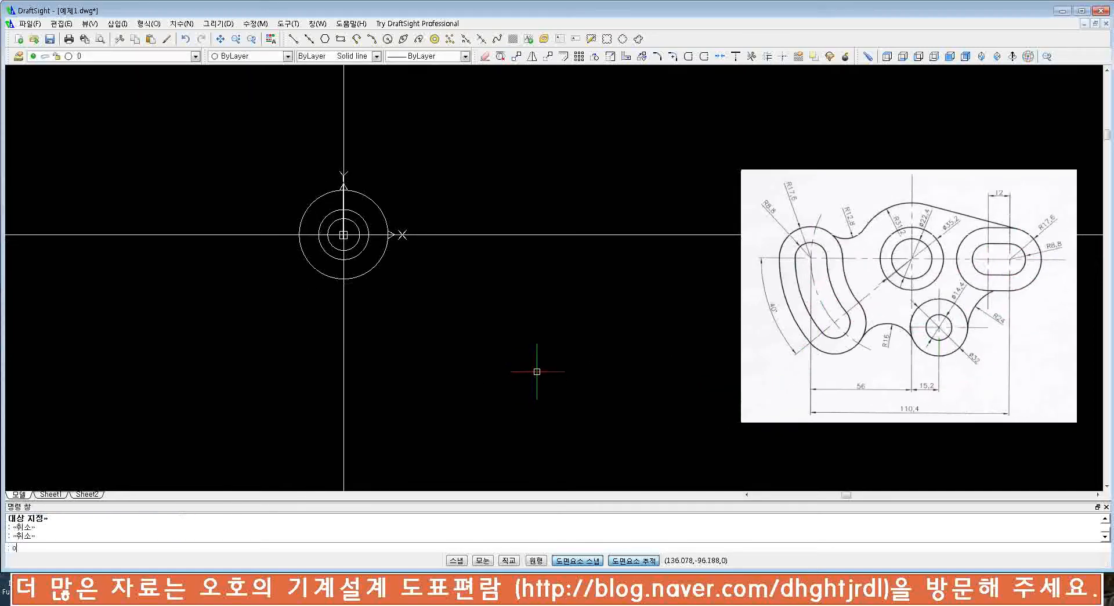
key(Return)
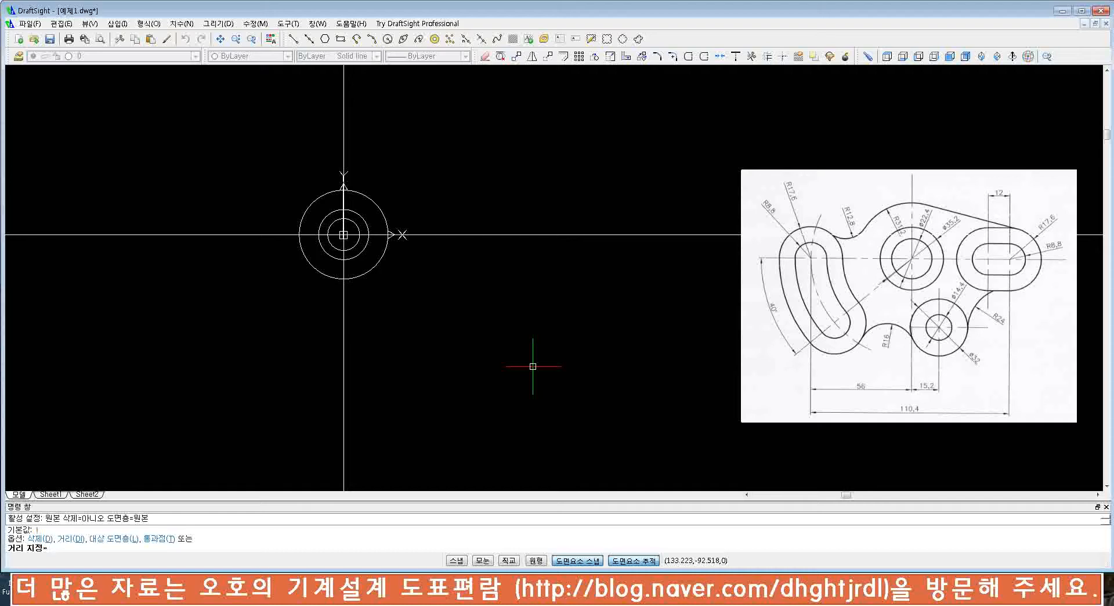
text(56)
key(Return)
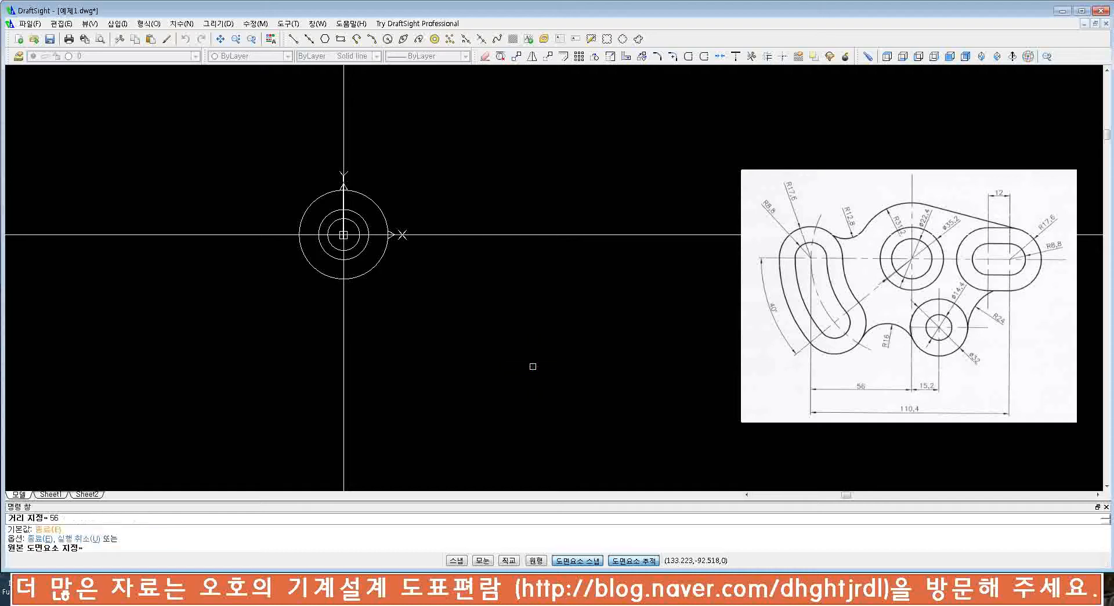
click(346, 422)
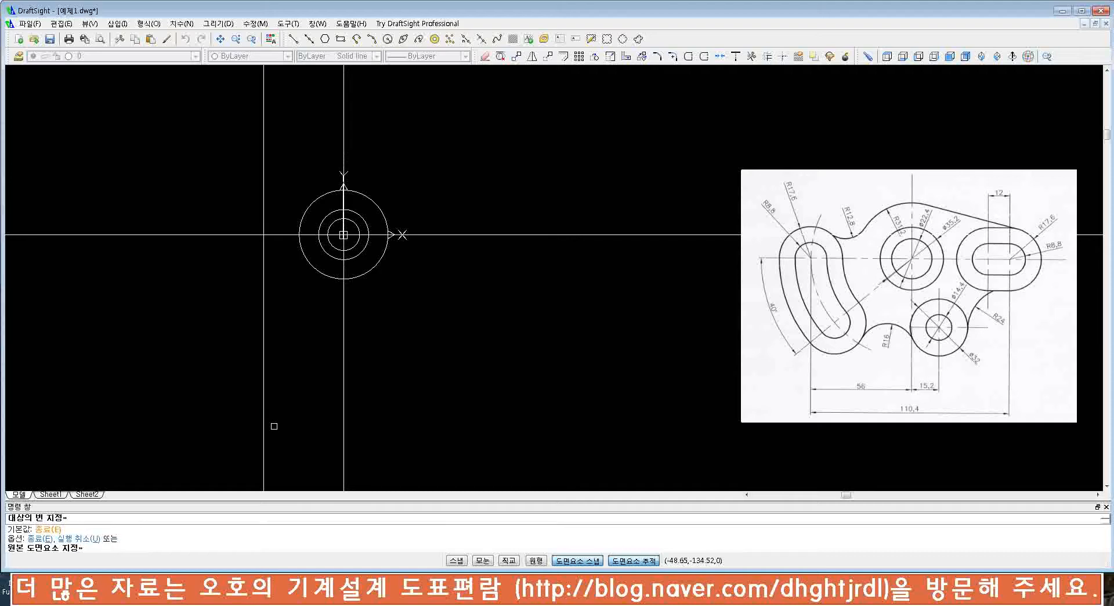
key(Return)
- Offset the vertical construction line through the origin by 15.2 to its right
key(Return)
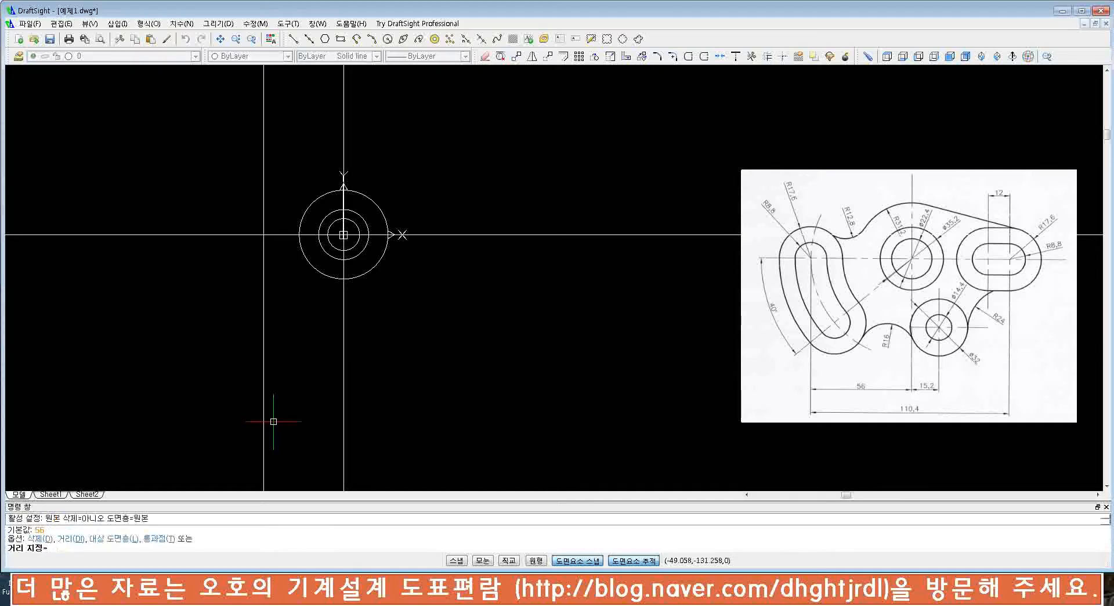
text(15.2)
key(Return)
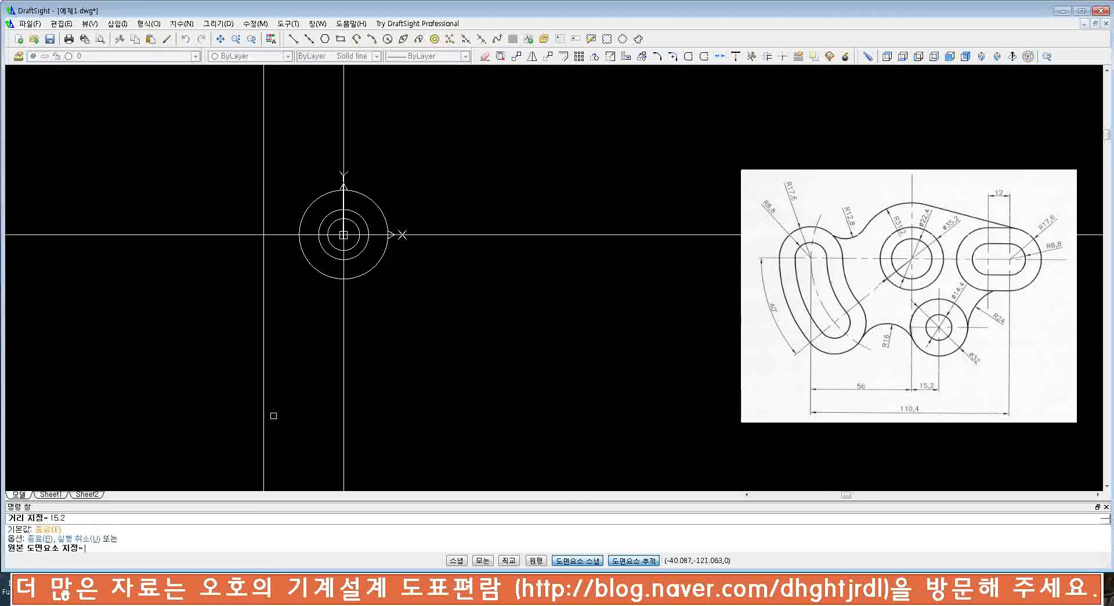
click(344, 336)
click(380, 377)
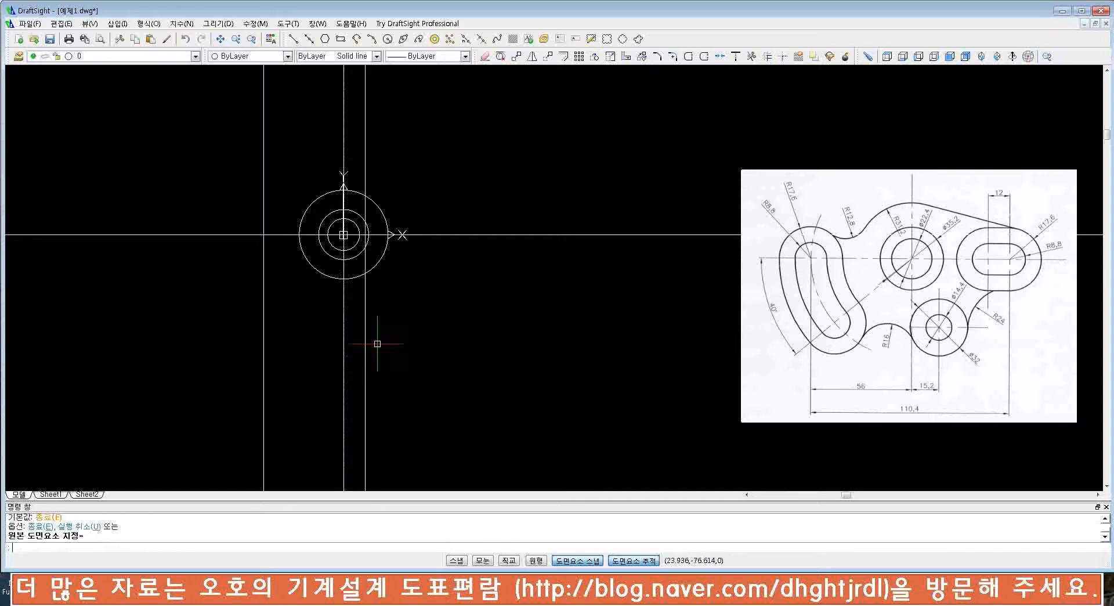
- Offset the leftmost vertical construction line by 110.4 to the right
key(Return)
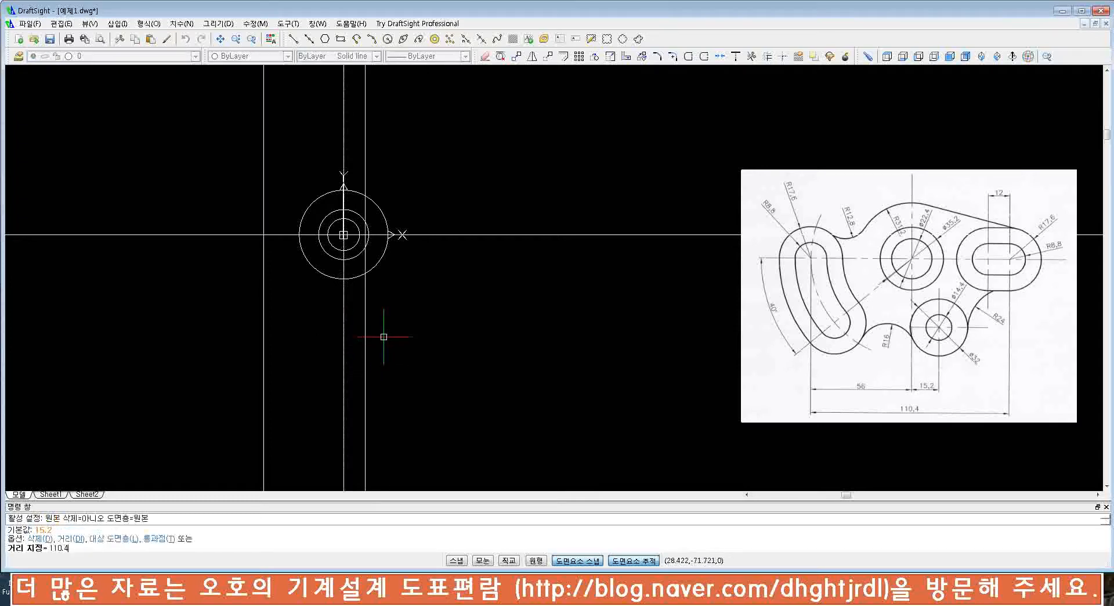
key(Return)
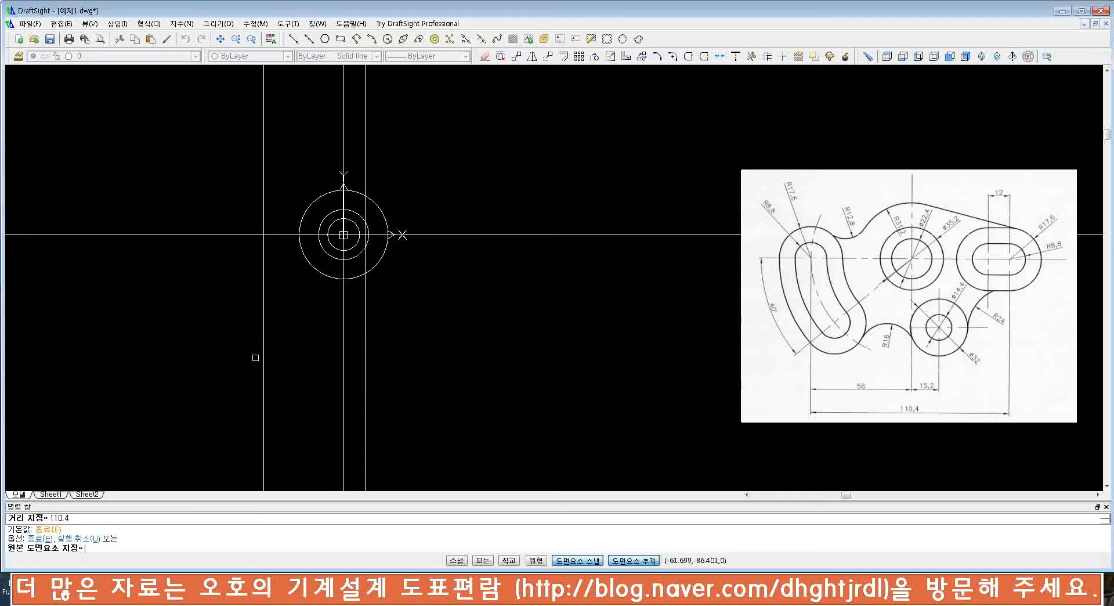
click(260, 359)
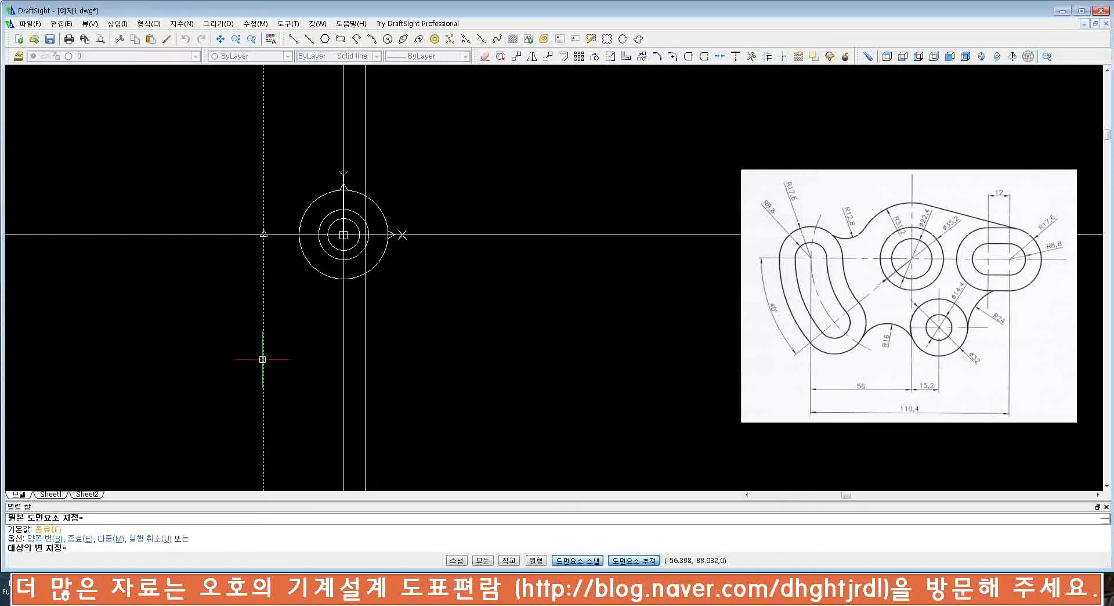
click(479, 368)
key(Return)
- Offset the rightmost vertical construction line by 12 to the left
key(Return)
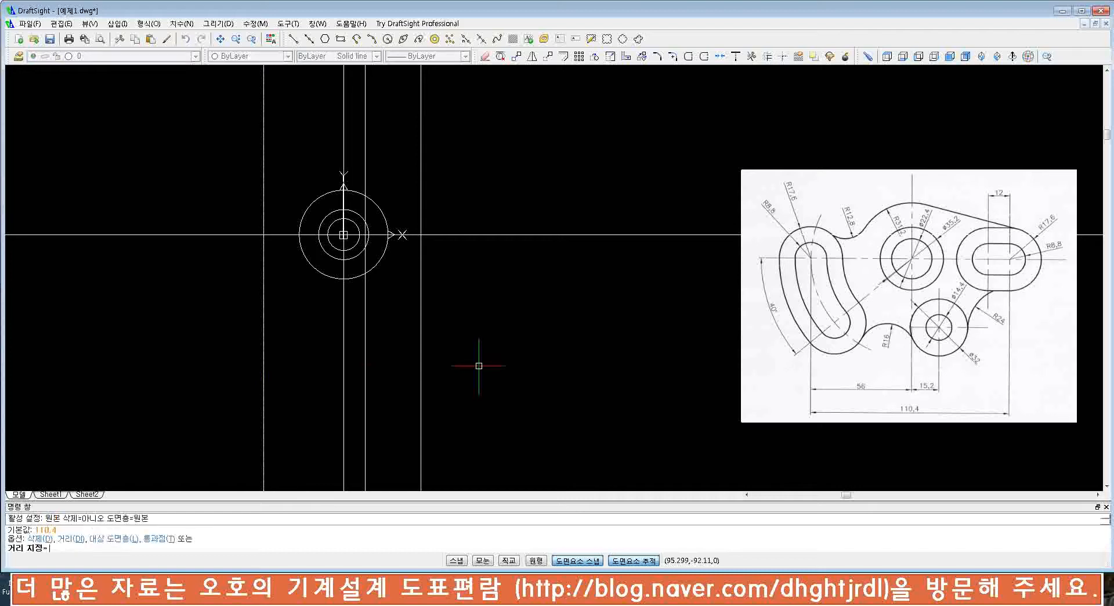
key(Return)
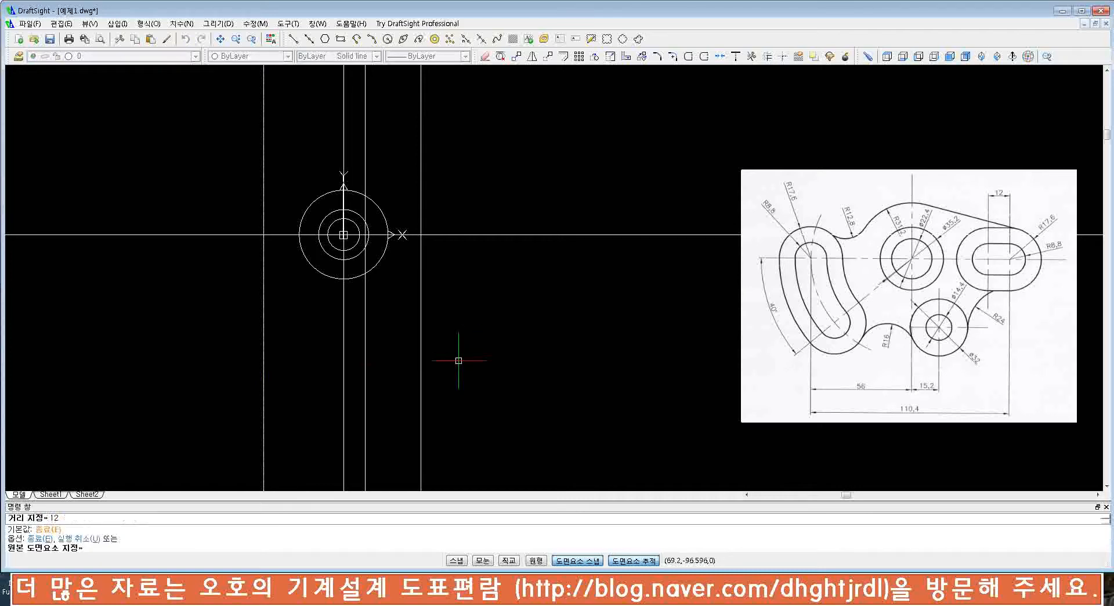
click(393, 374)
key(Escape)
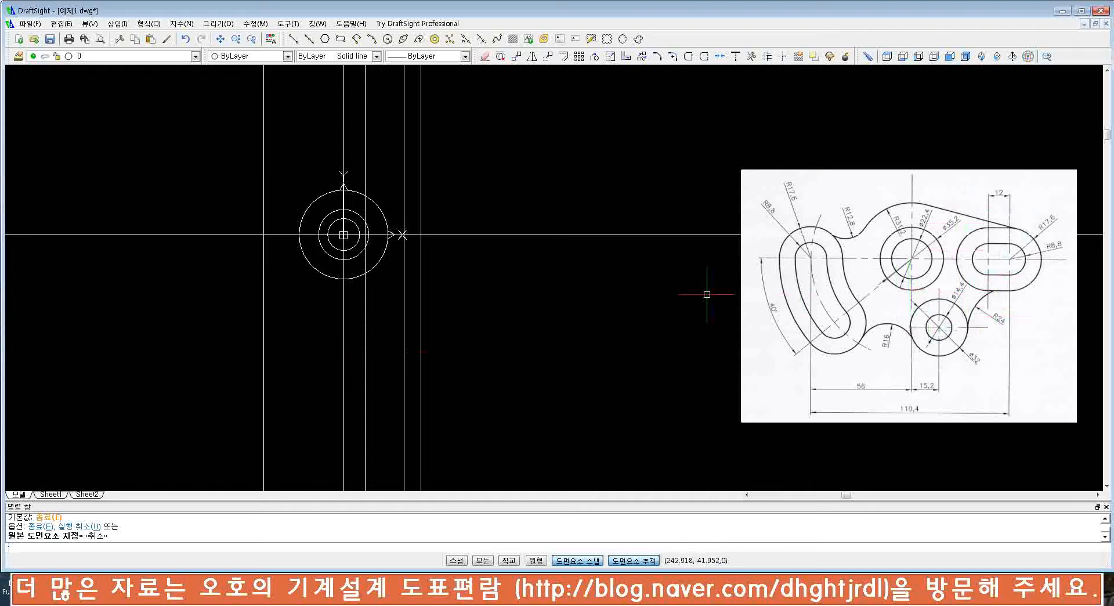
- Draw two concentric circles with radii 8.8 and 17.6 where the rightmost vertical line crosses the horizontal construction line
text(c)
key(Return)
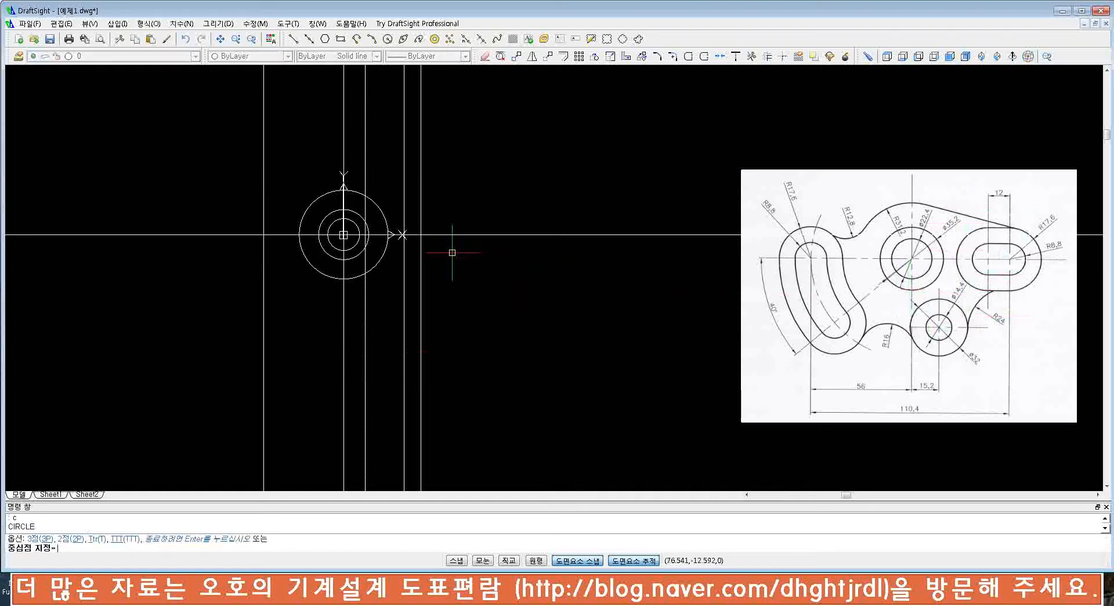
click(421, 235)
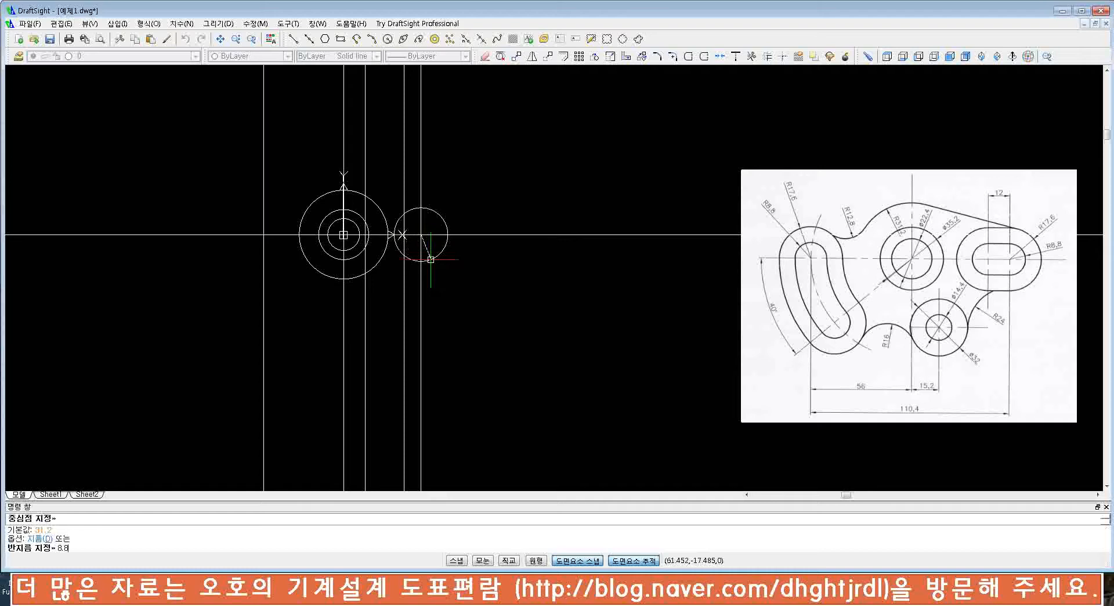
key(Return)
key(Return)
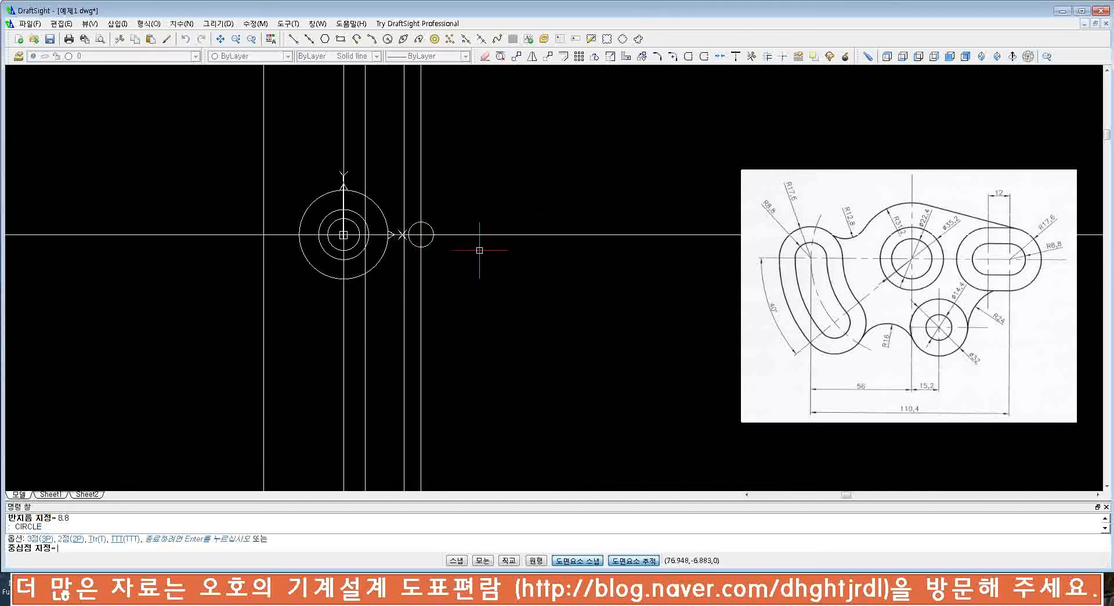
click(421, 234)
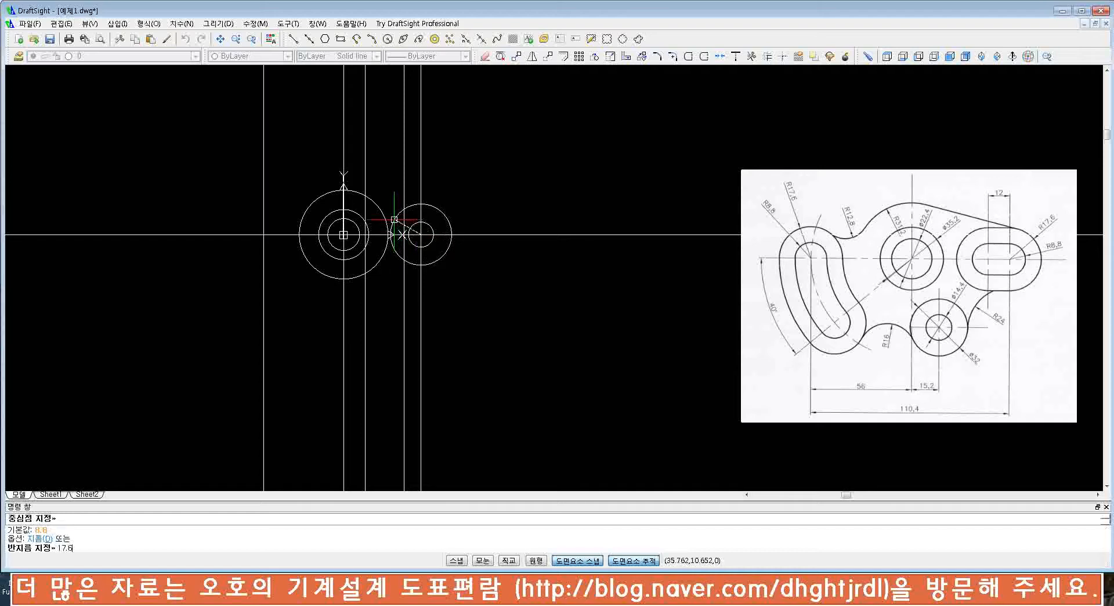
key(Return)
key(Escape)
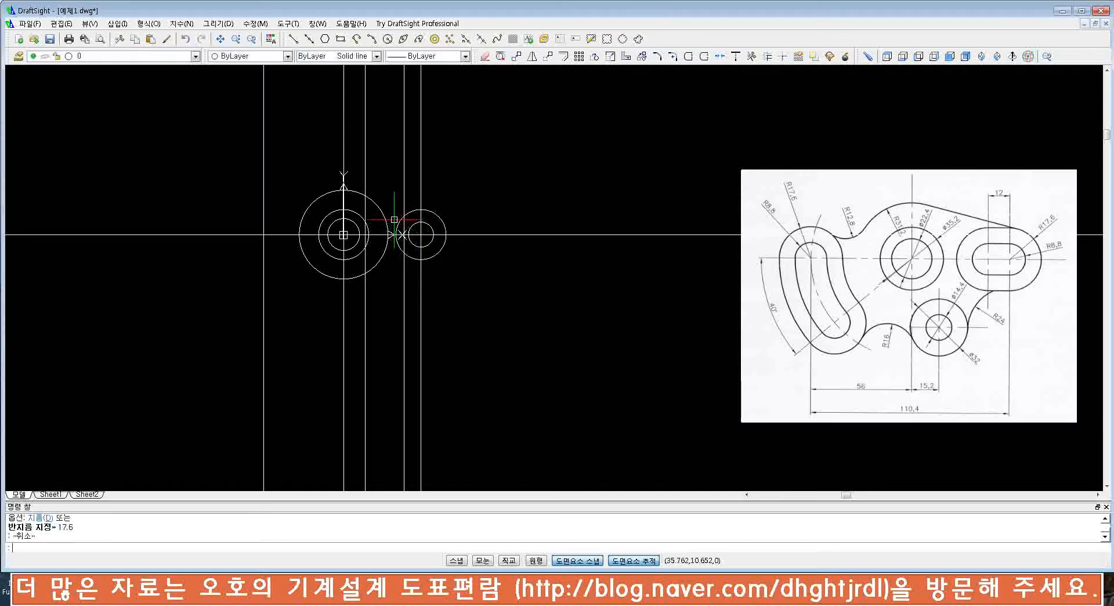
- Draw two concentric circles with radii 17.6 and 8.8 where the second vertical line from the right crosses the horizontal construction line
key(Return)
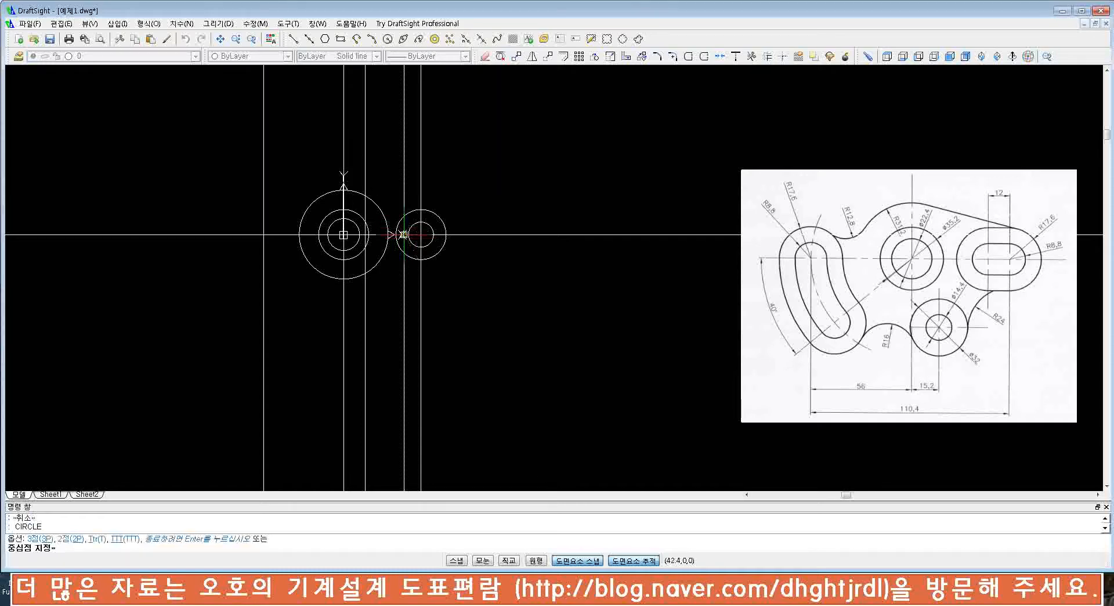
click(403, 235)
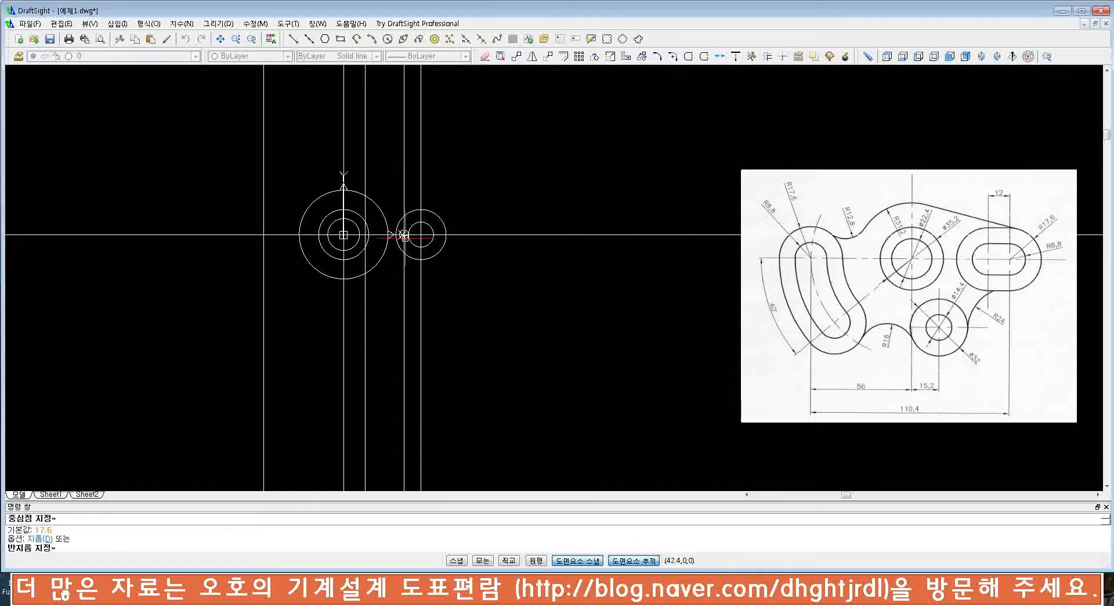
text(17.6)
key(Return)
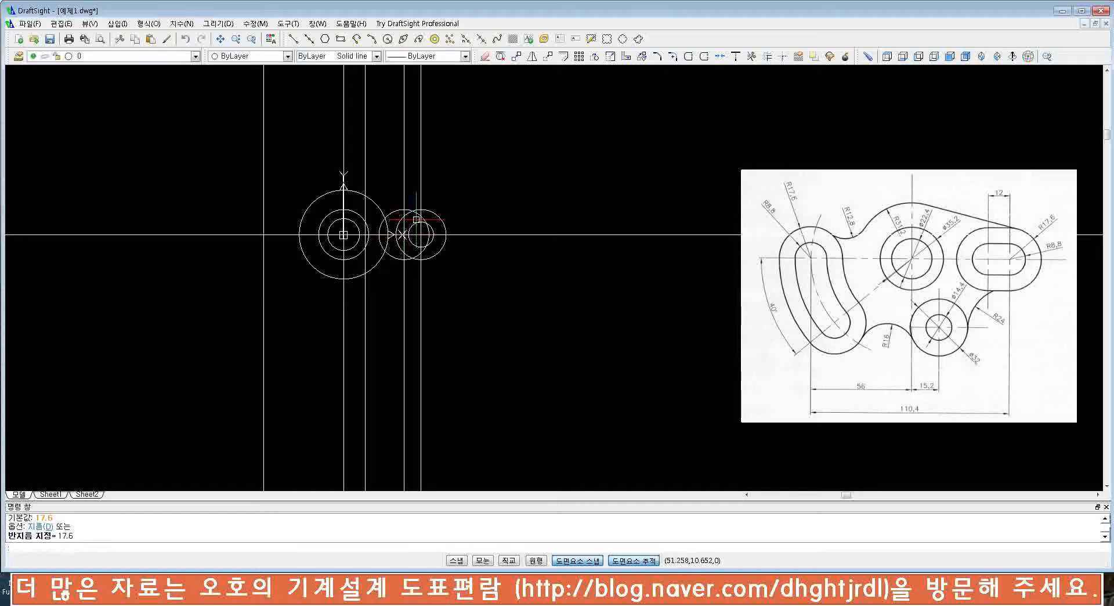
key(Return)
click(404, 234)
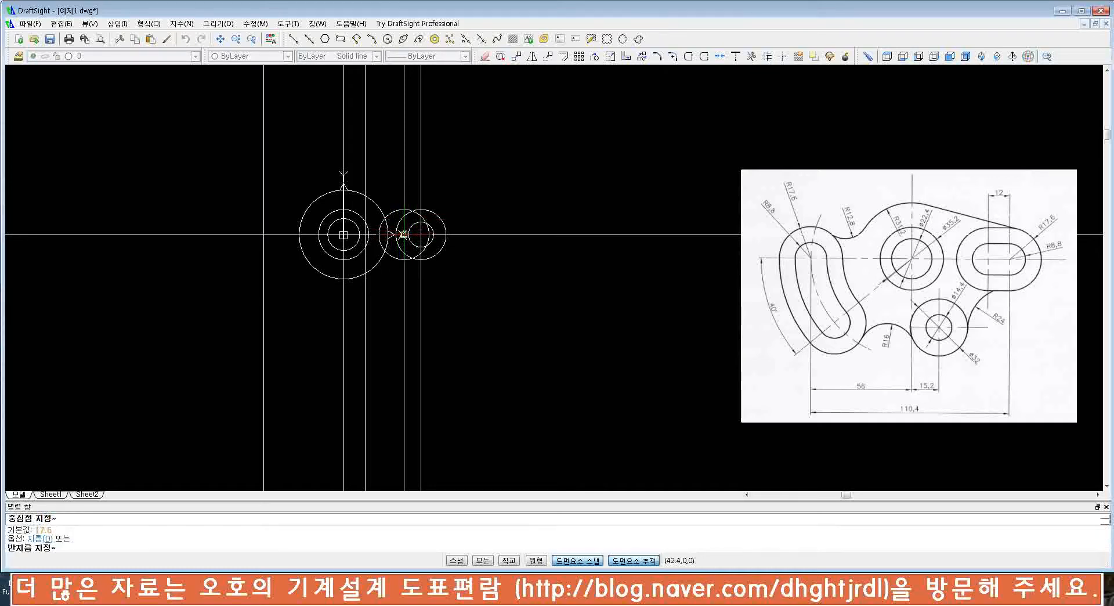
text(8.8)
key(Return)
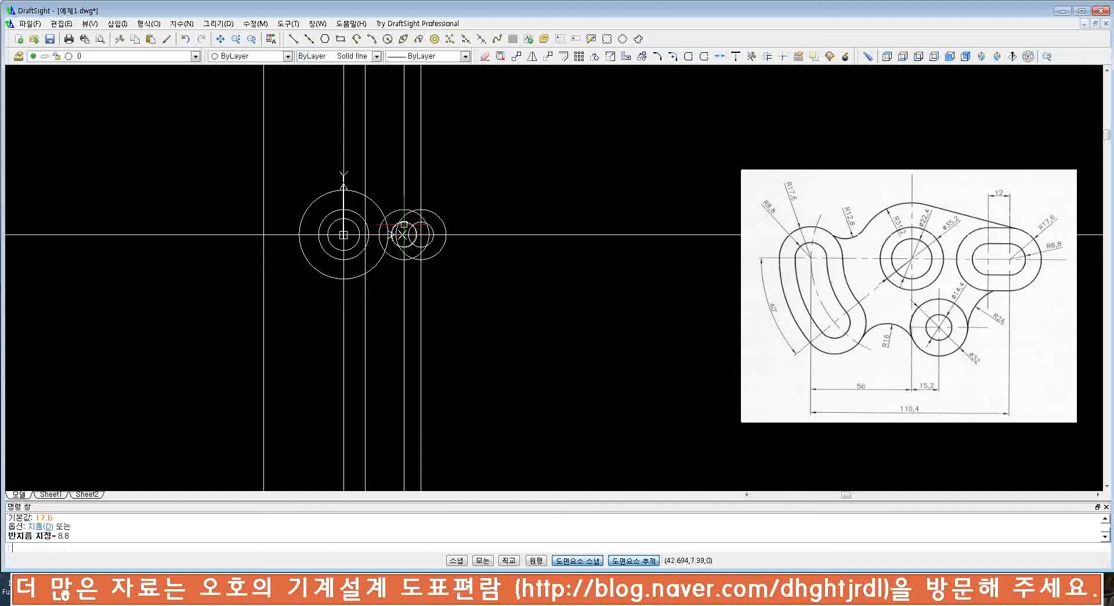
- Connect the two 8.8-radius circles with horizontal tangent lines between their top points and between their bottom points
scroll(403, 225, up, 4)
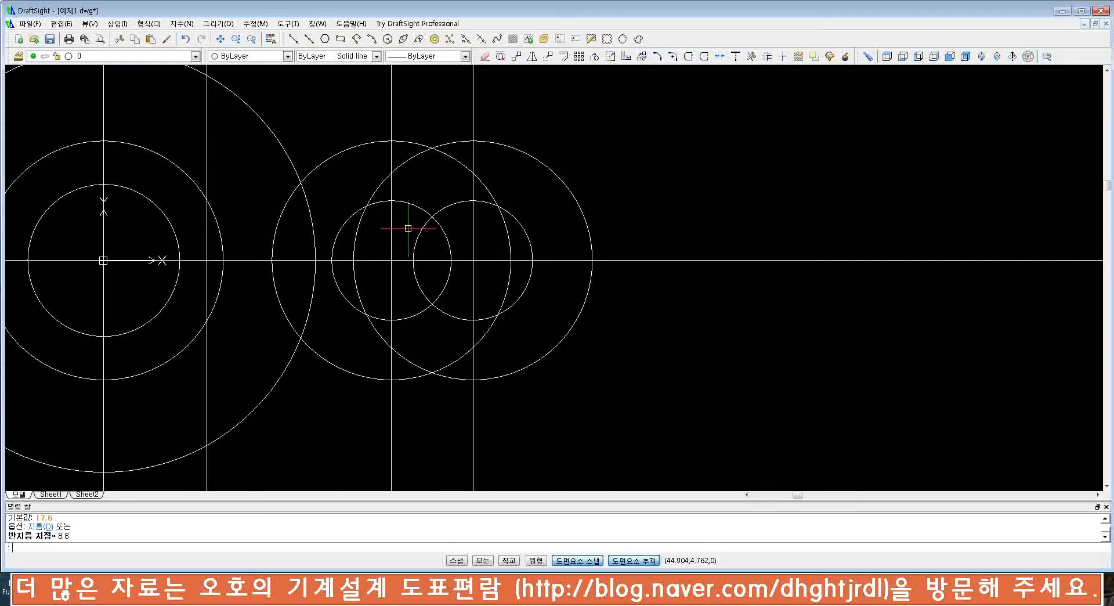
text(l)
key(Return)
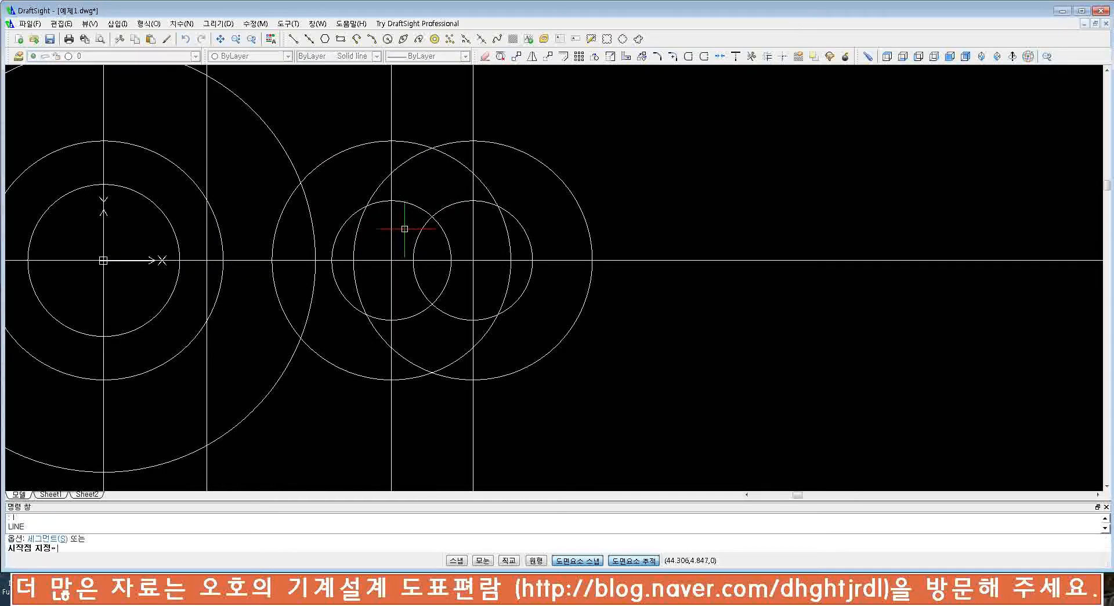
click(391, 200)
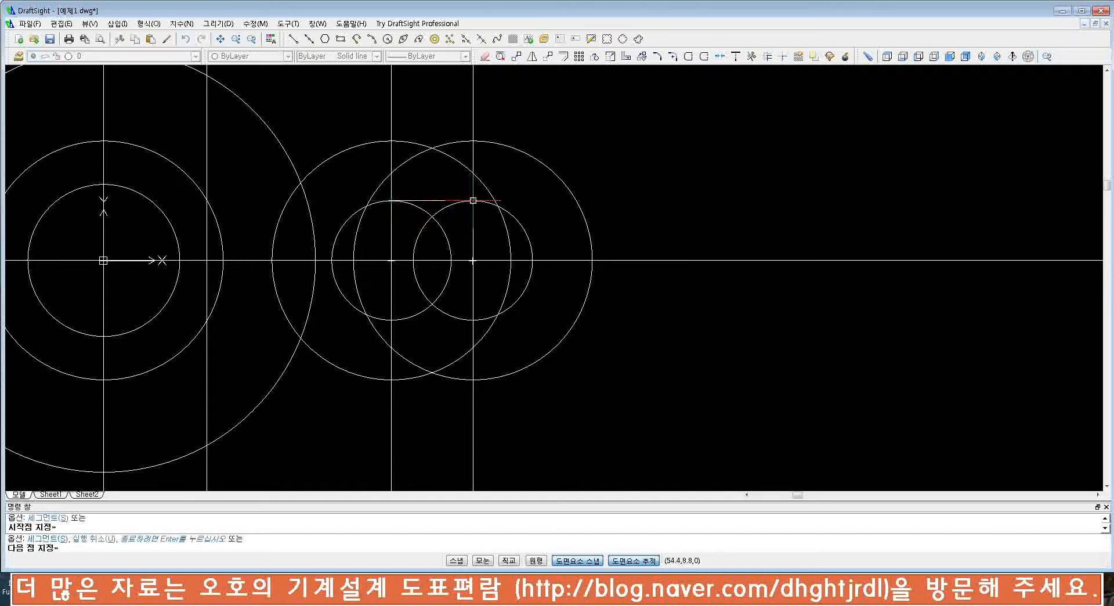
key(Escape)
key(Return)
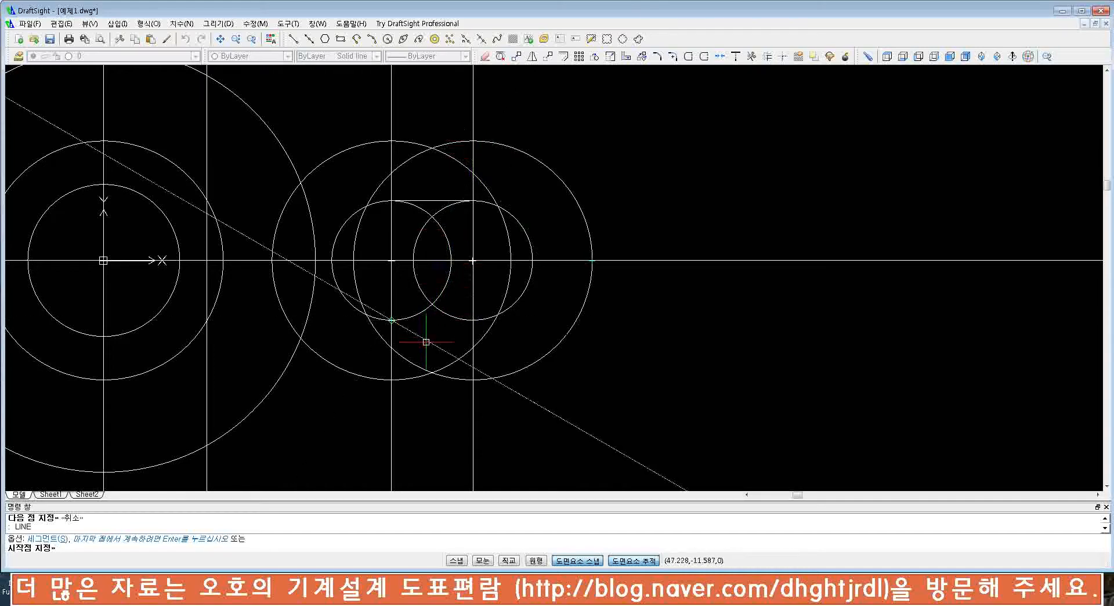
click(391, 319)
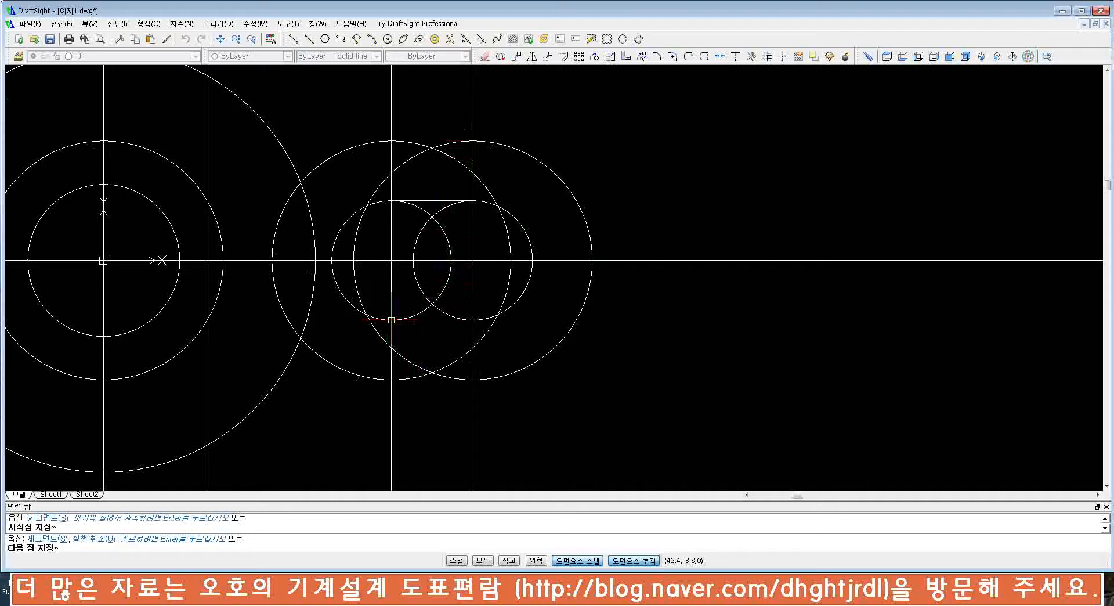
click(473, 319)
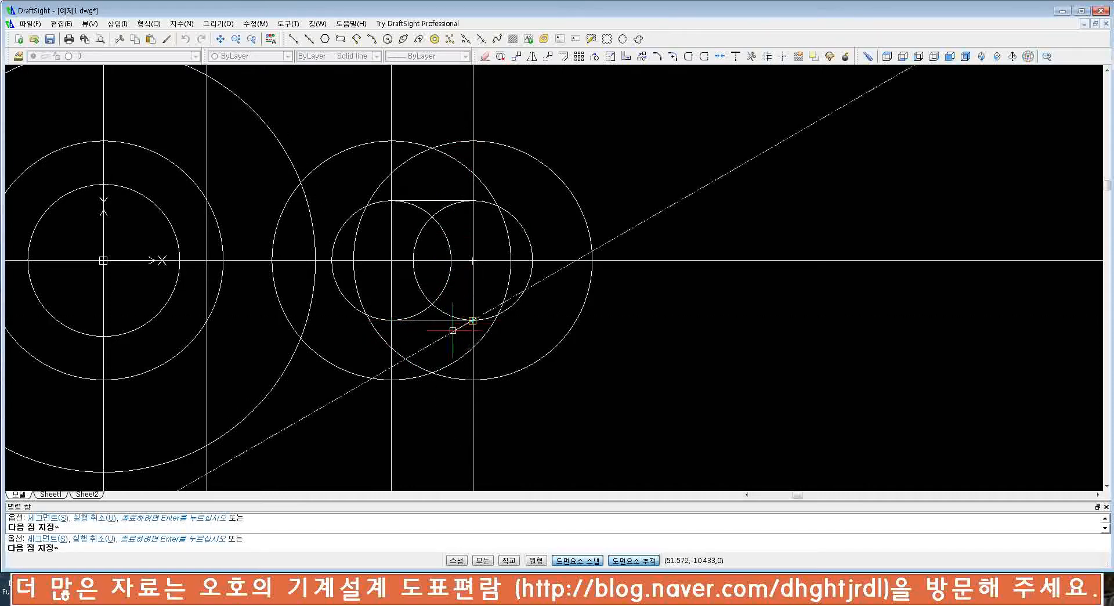
key(Escape)
click(447, 315)
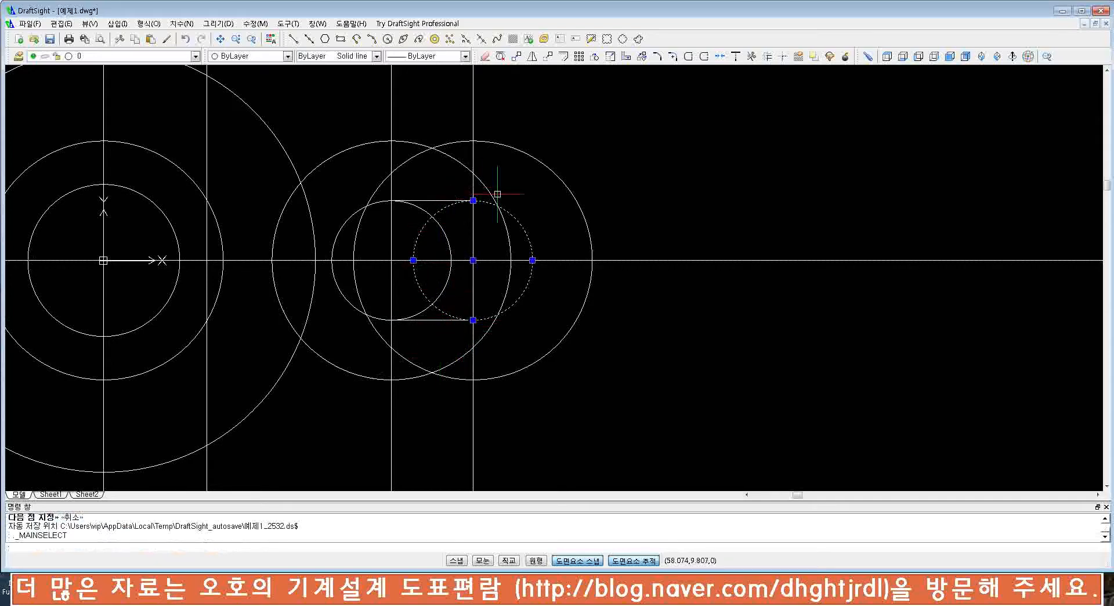
key(Escape)
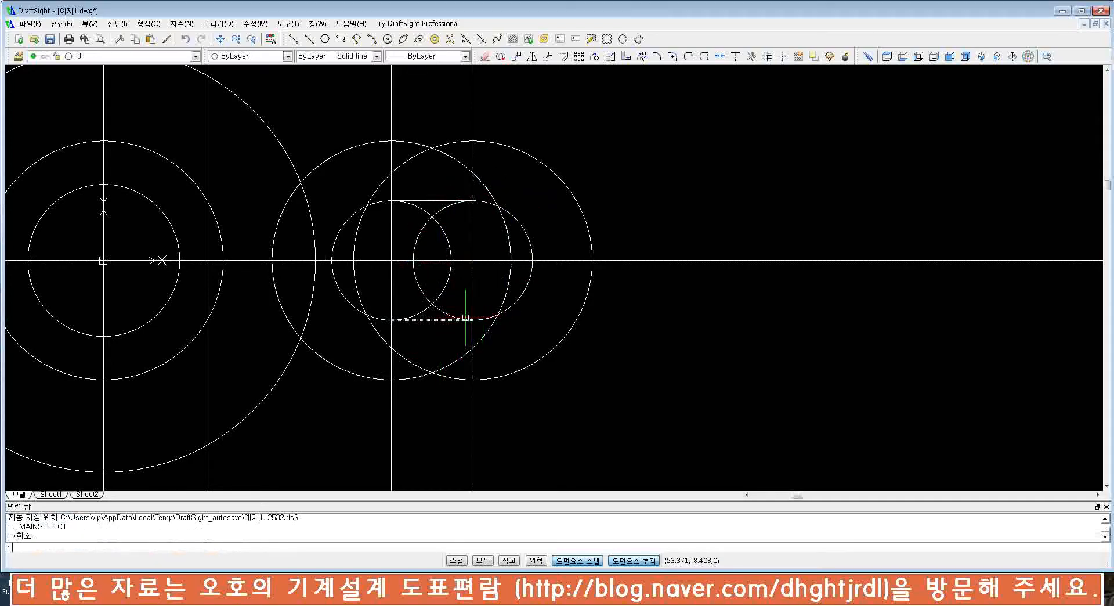
- Connect the two overlapping 17.6-radius circles with horizontal tangent lines between their top points and between their bottom points
text(l)
key(Return)
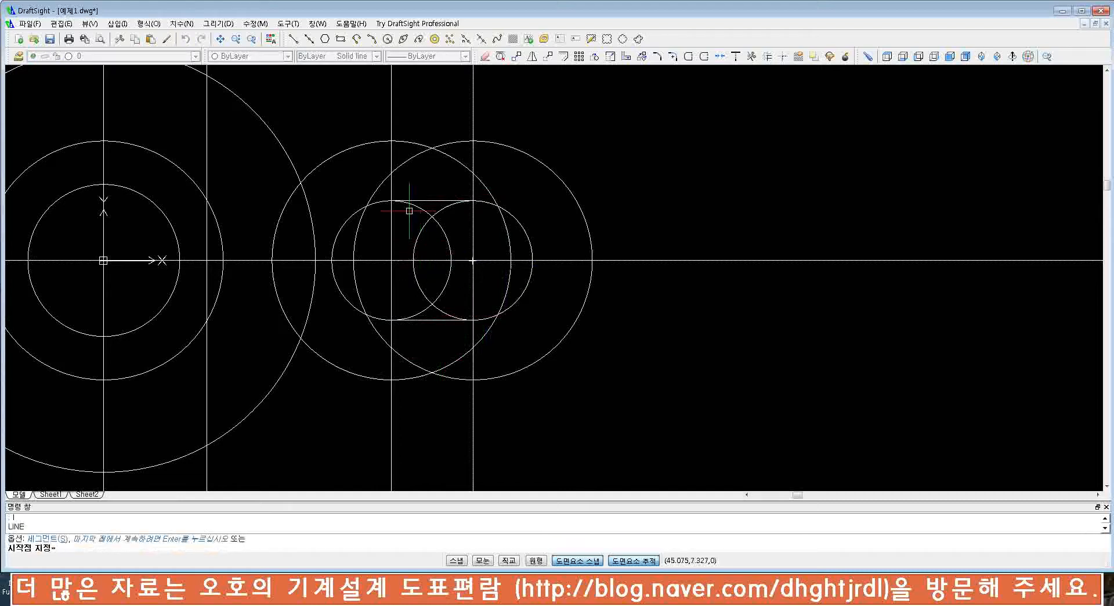
click(391, 141)
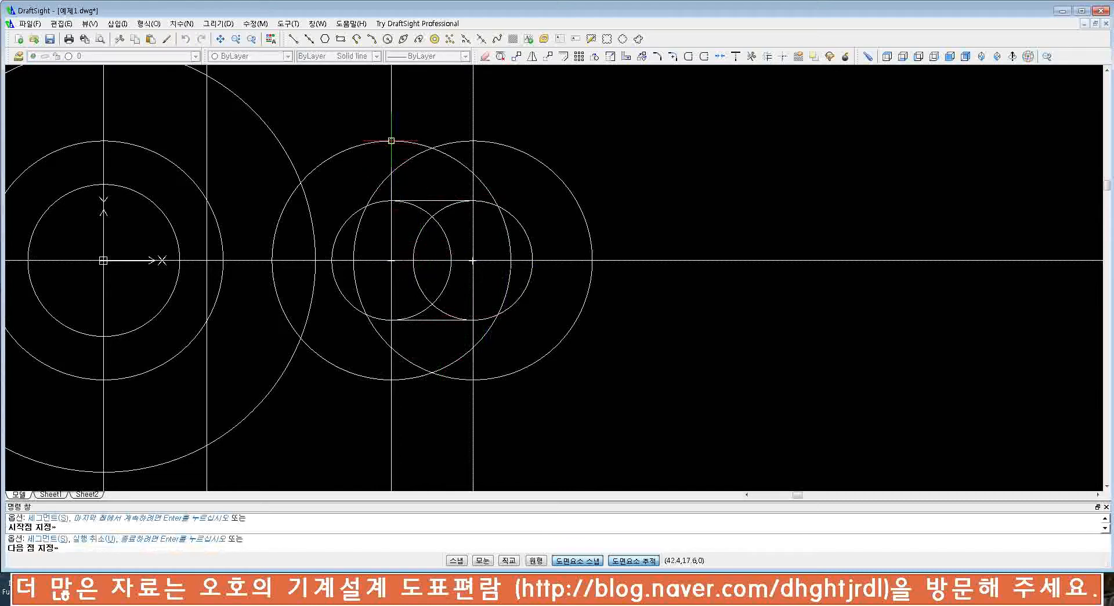
click(473, 141)
key(Escape)
key(Return)
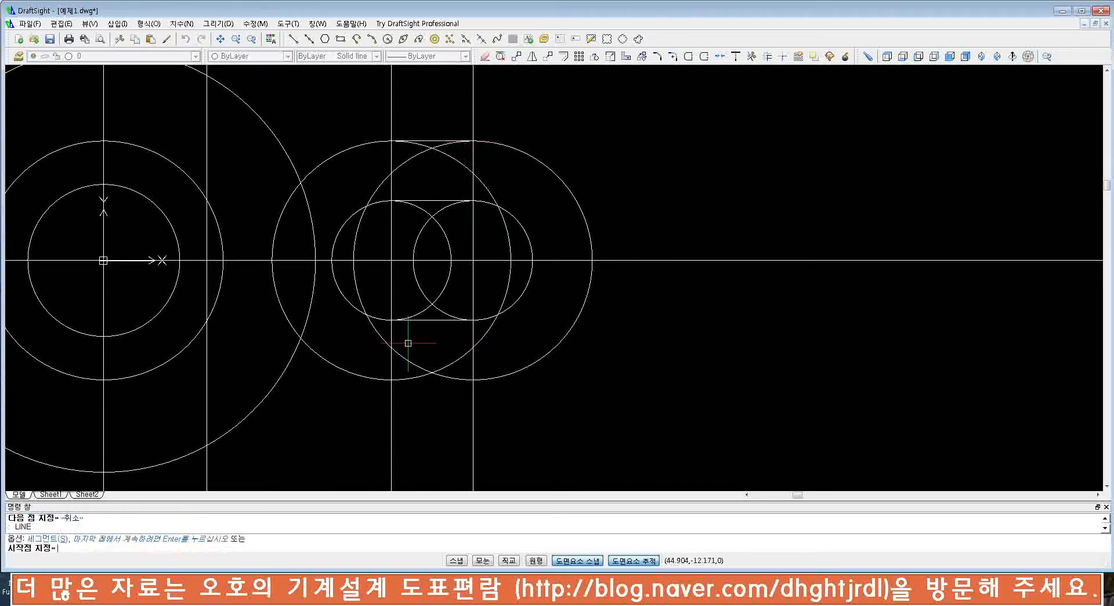
click(391, 380)
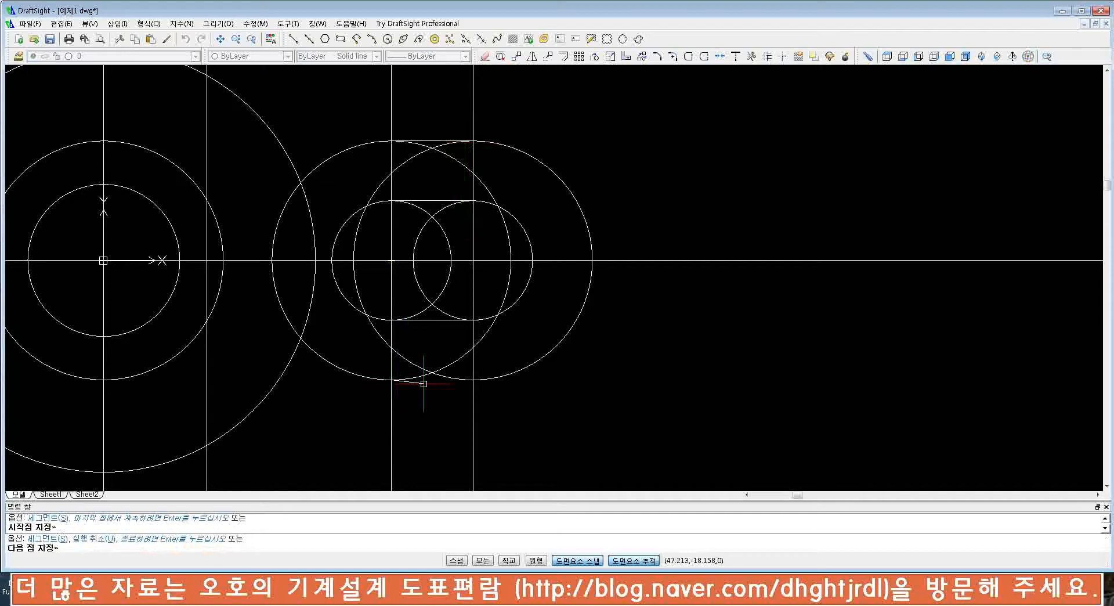
click(468, 378)
key(Escape)
text(tr)
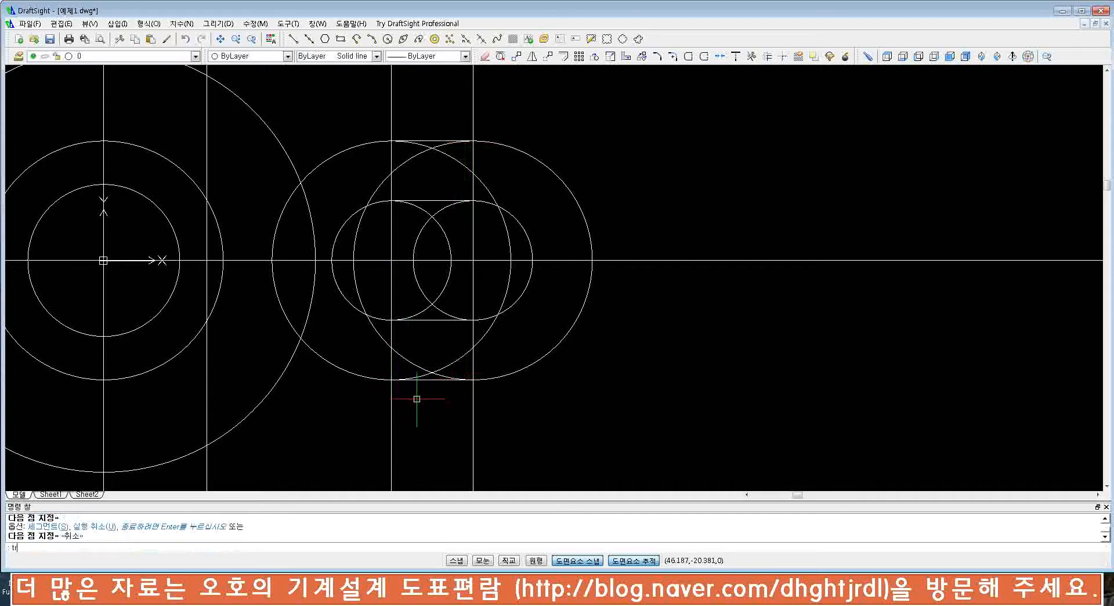
key(Return)
key(Escape)
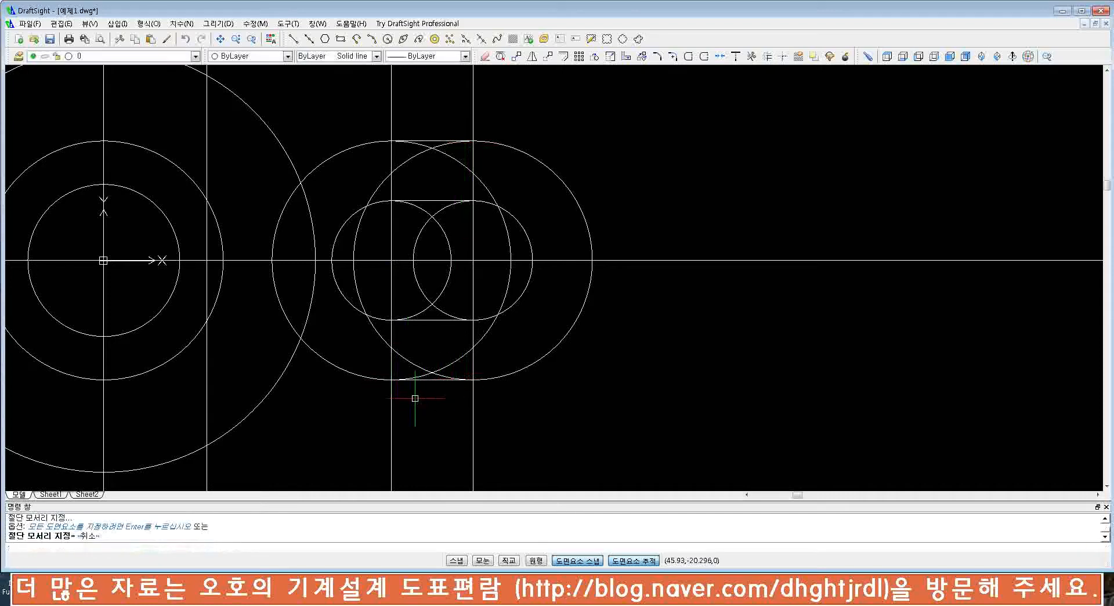
click(420, 308)
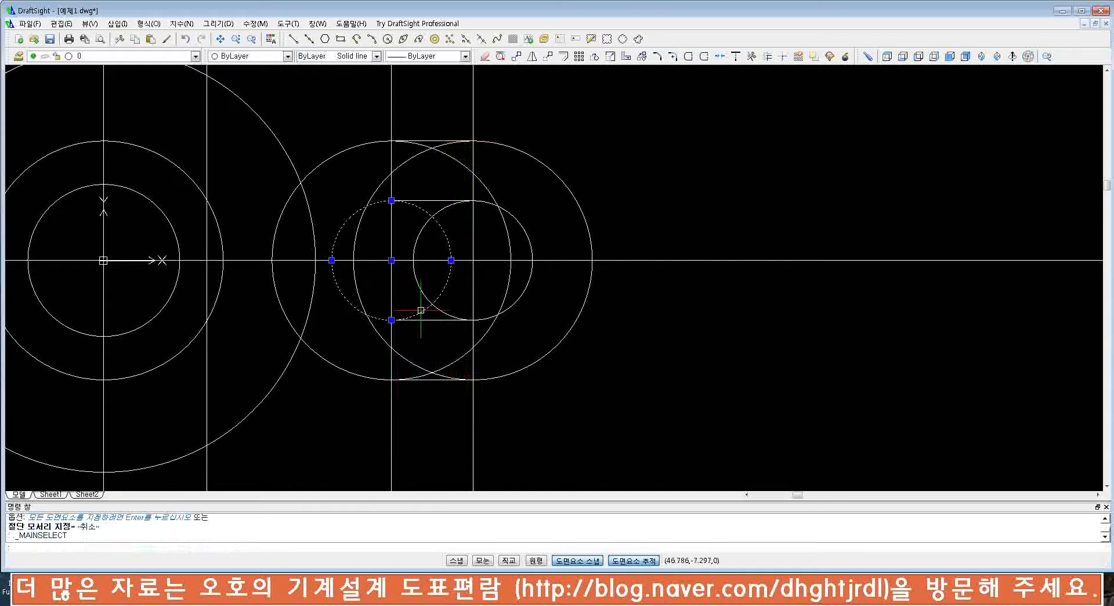
key(Escape)
key(Escape)
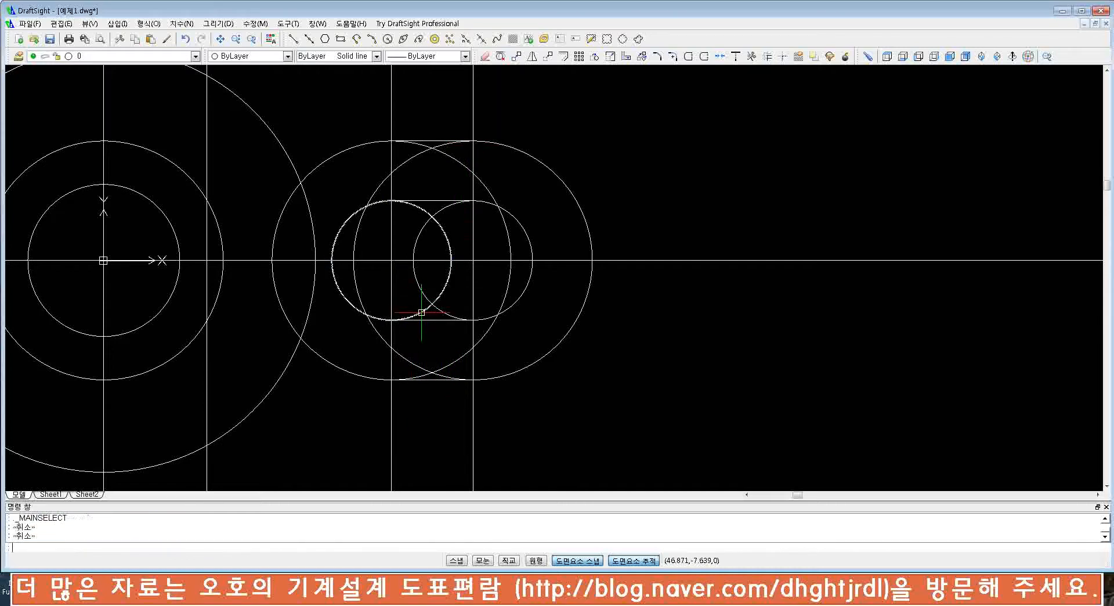
- Trim away the inner arcs of the two 8.8-radius circles against their tangent lines to form the inner slot
text(tr)
key(Return)
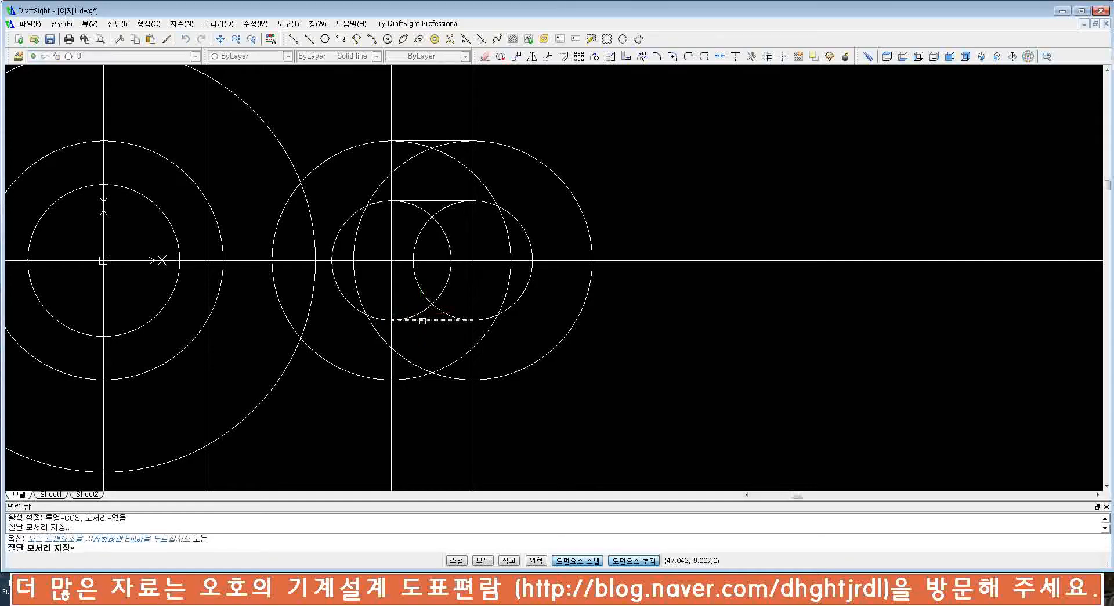
click(422, 322)
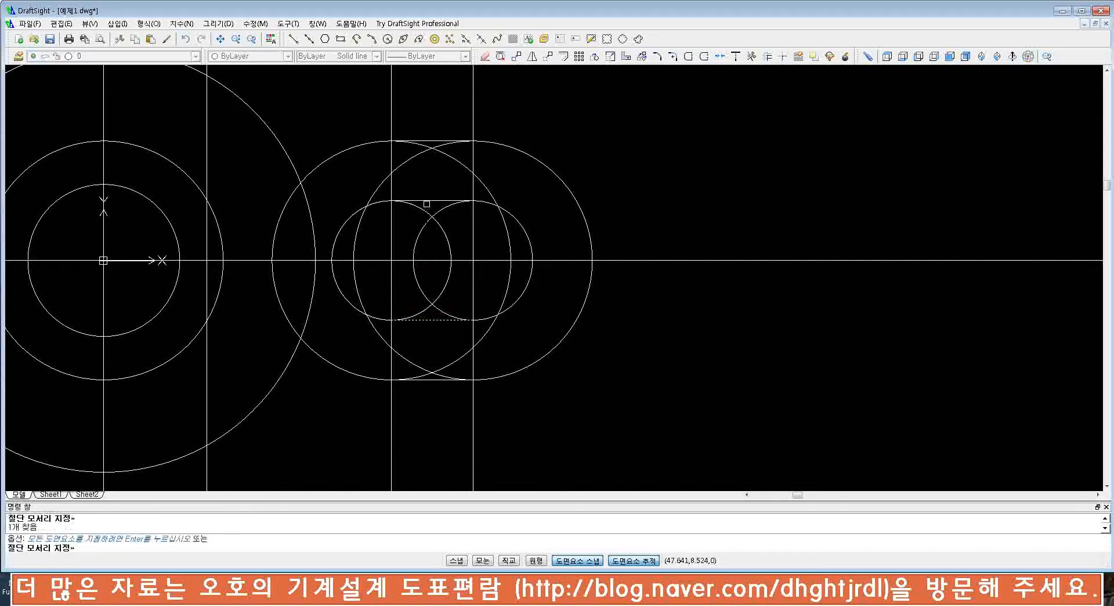
click(428, 201)
key(Return)
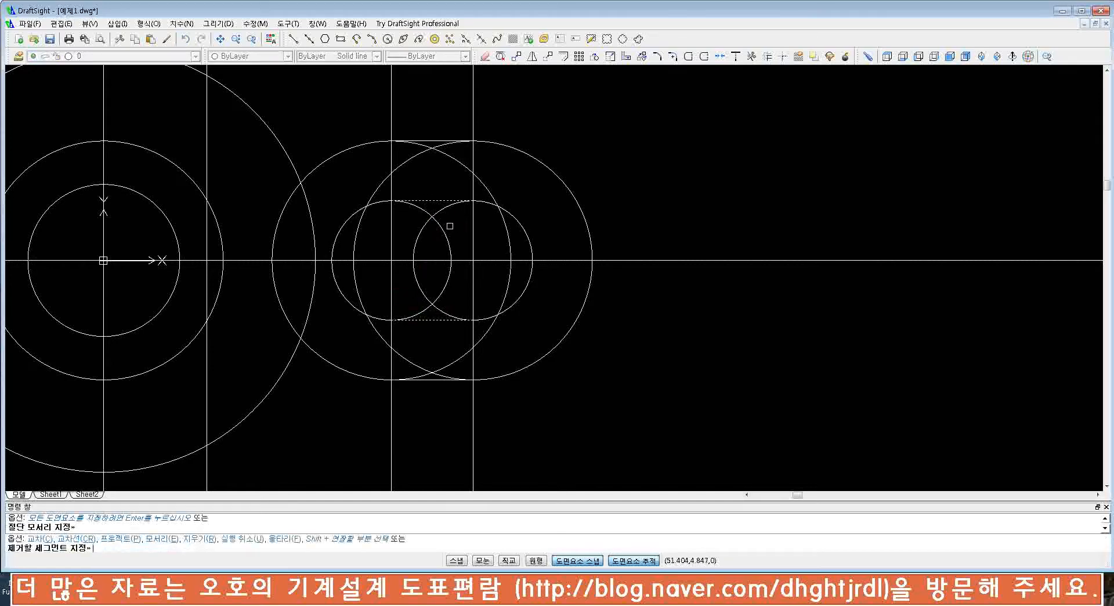
click(442, 228)
click(425, 227)
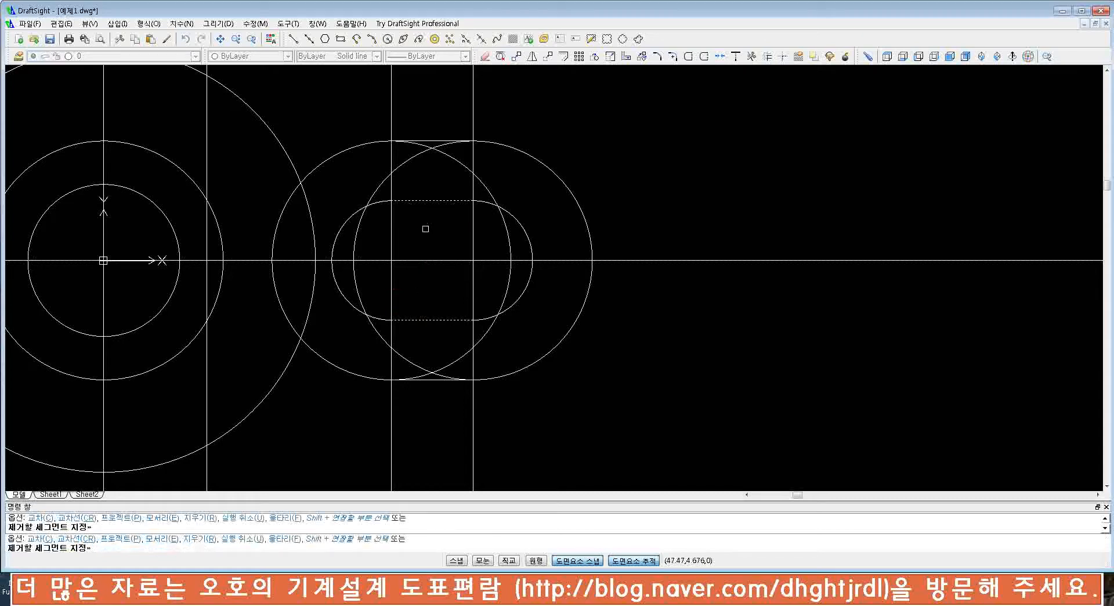
key(Escape)
- Trim the inner arcs of the two overlapping 17.6-radius circles against their tangent lines to form the outer slot contour
key(Return)
click(432, 141)
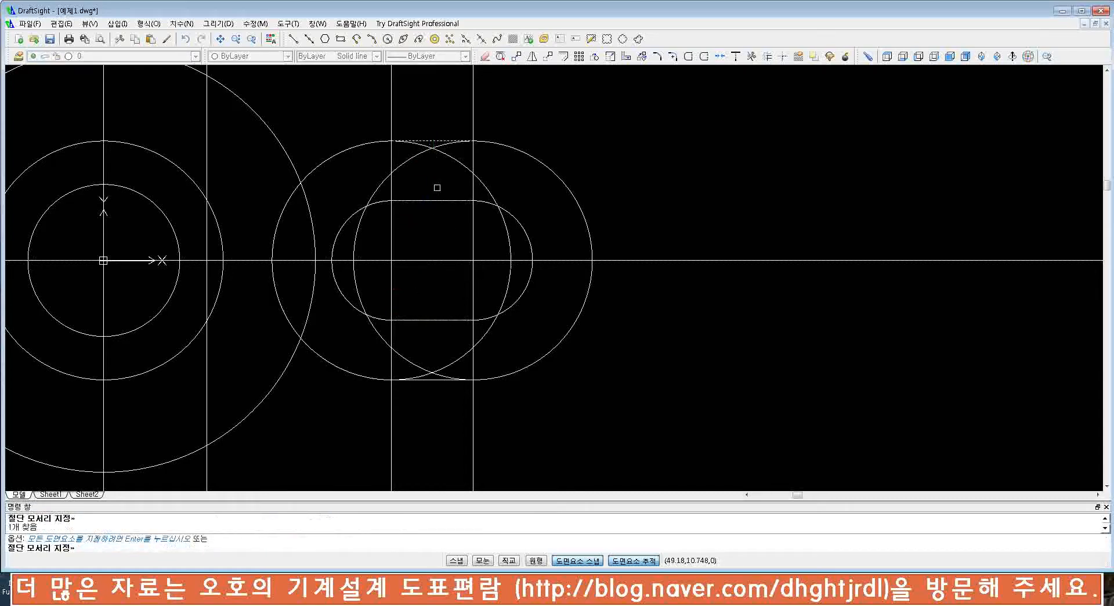
click(435, 379)
key(Return)
click(459, 383)
click(416, 364)
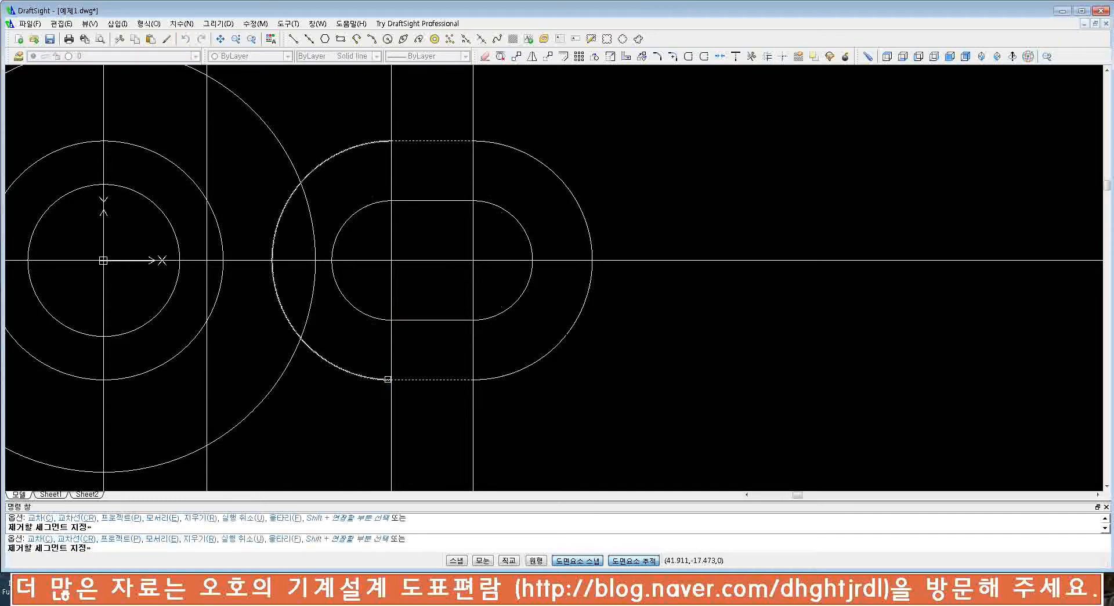
key(Escape)
- Draw a circle of radius 56 centred on the origin, passing through the leftmost vertical line's crossing with the horizontal construction line
scroll(379, 373, down, 5)
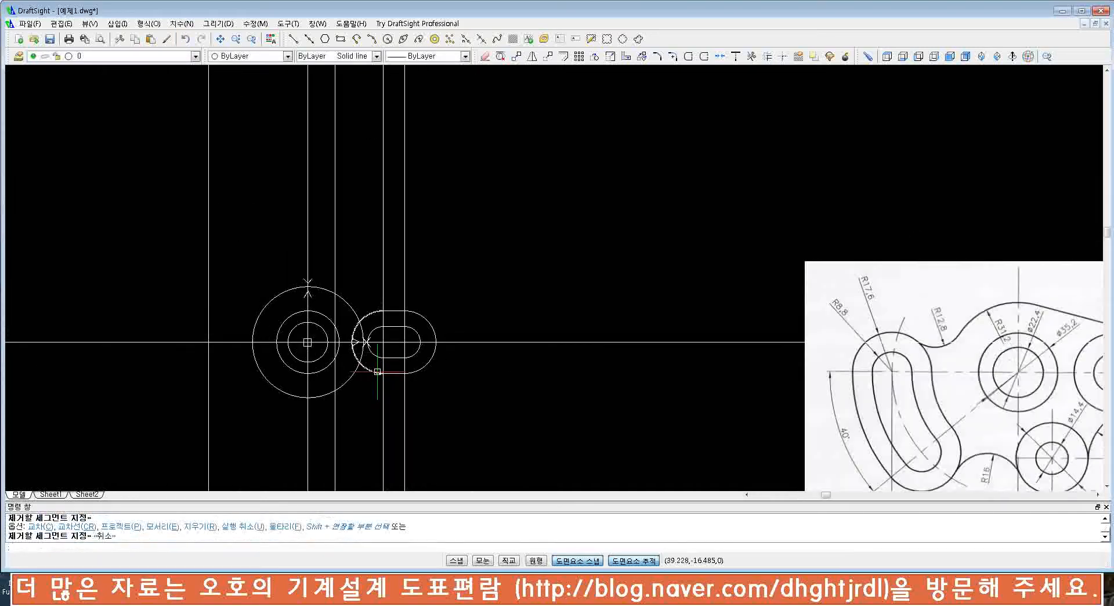
middle_drag(406, 401, 457, 314)
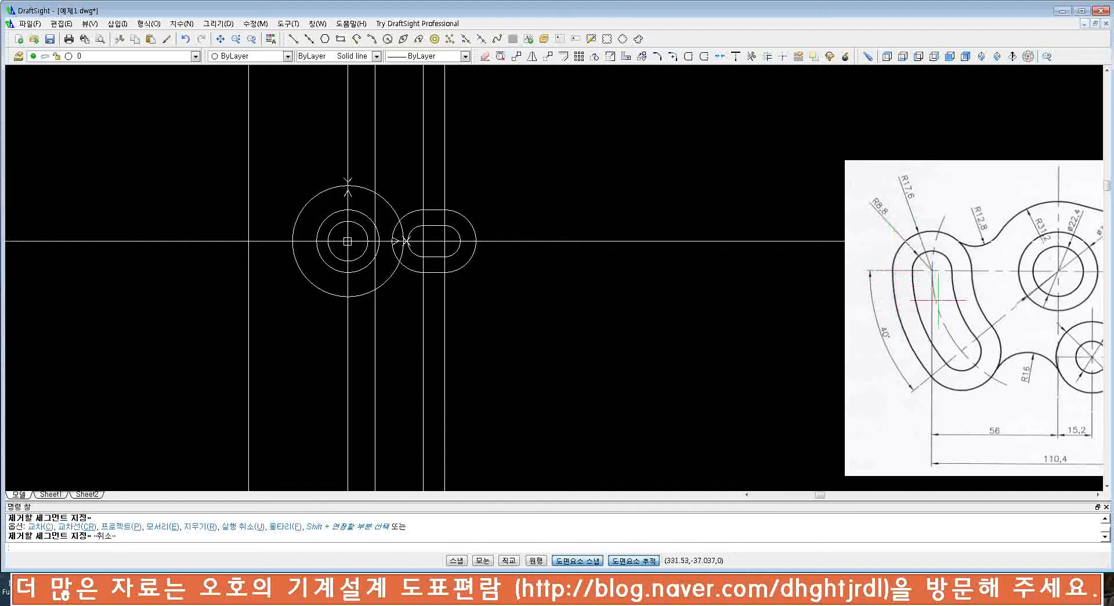
middle_drag(984, 374, 808, 384)
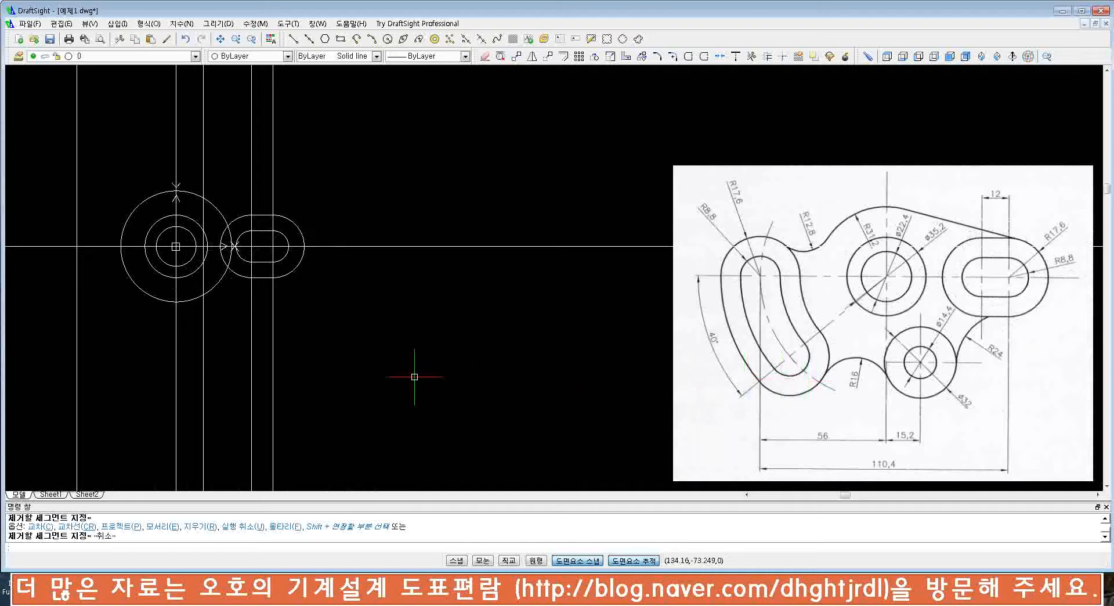
middle_drag(423, 383, 447, 383)
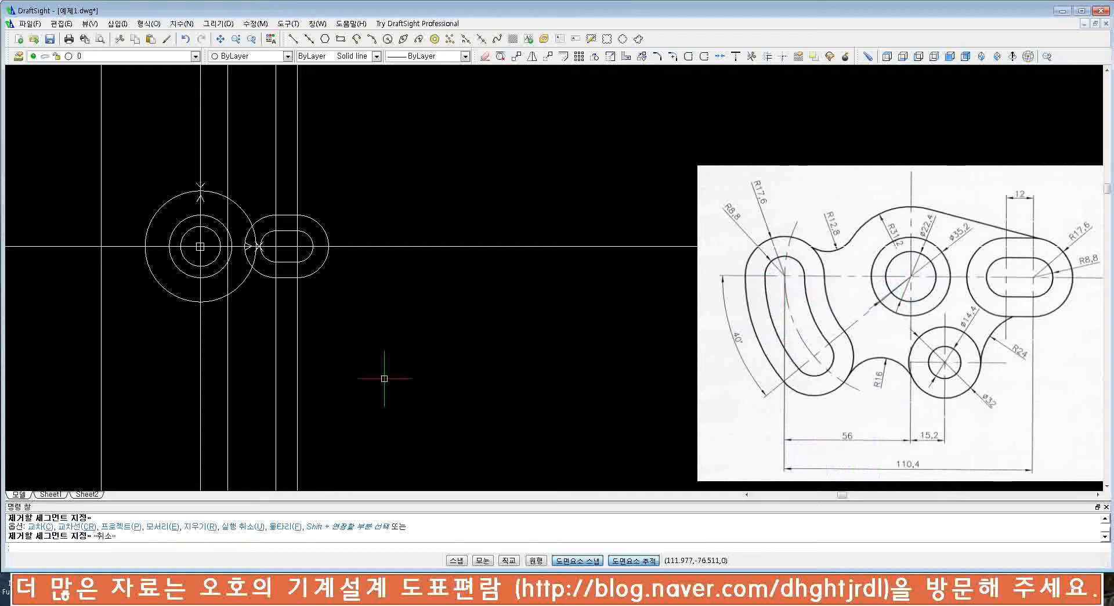
text(c)
key(Return)
click(200, 246)
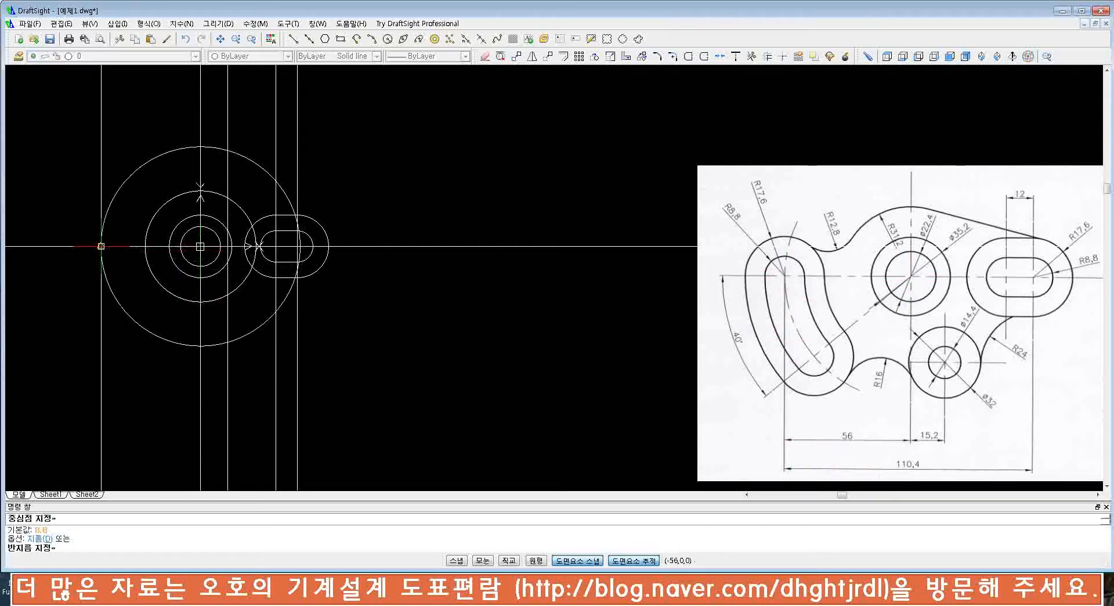
click(101, 246)
- Draw a circle of radius 8.8 where the leftmost vertical construction line crosses the horizontal construction line
middle_drag(129, 334, 236, 354)
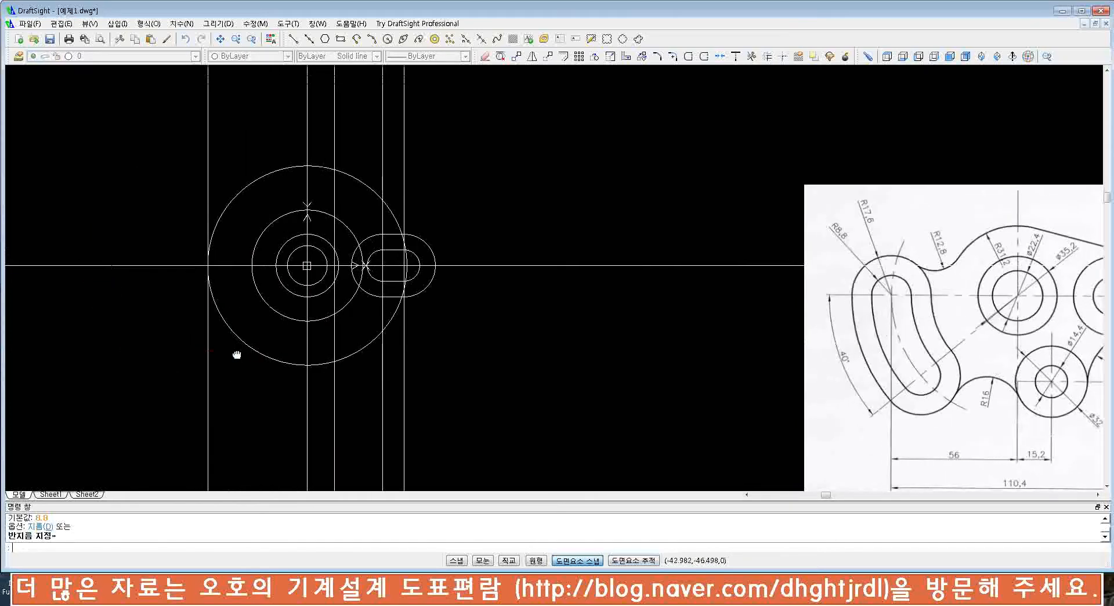
key(Return)
click(207, 265)
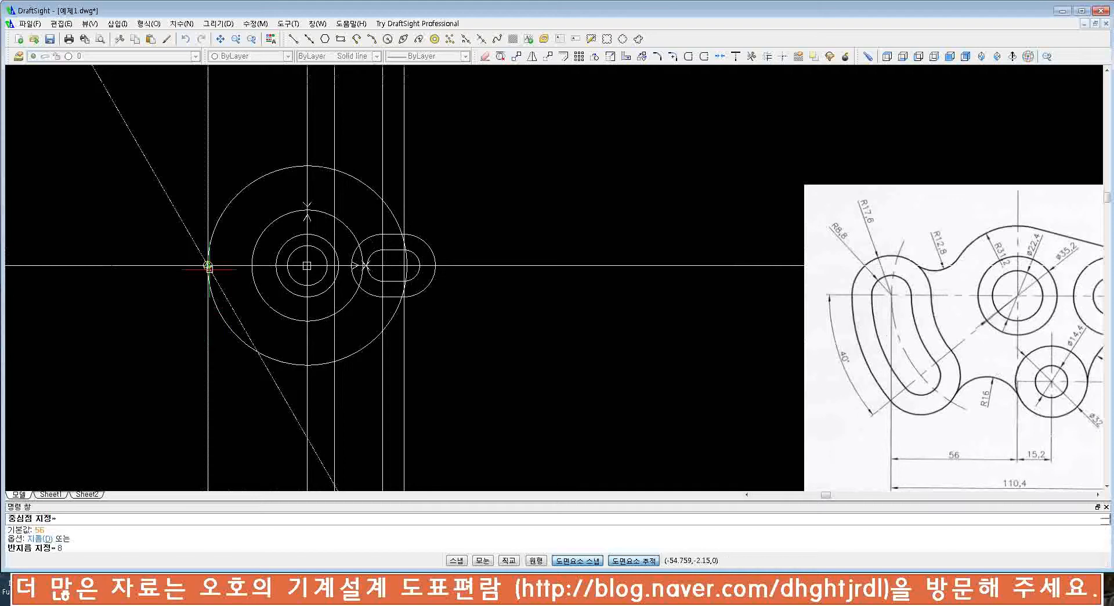
text(8.8)
key(Return)
key(Return)
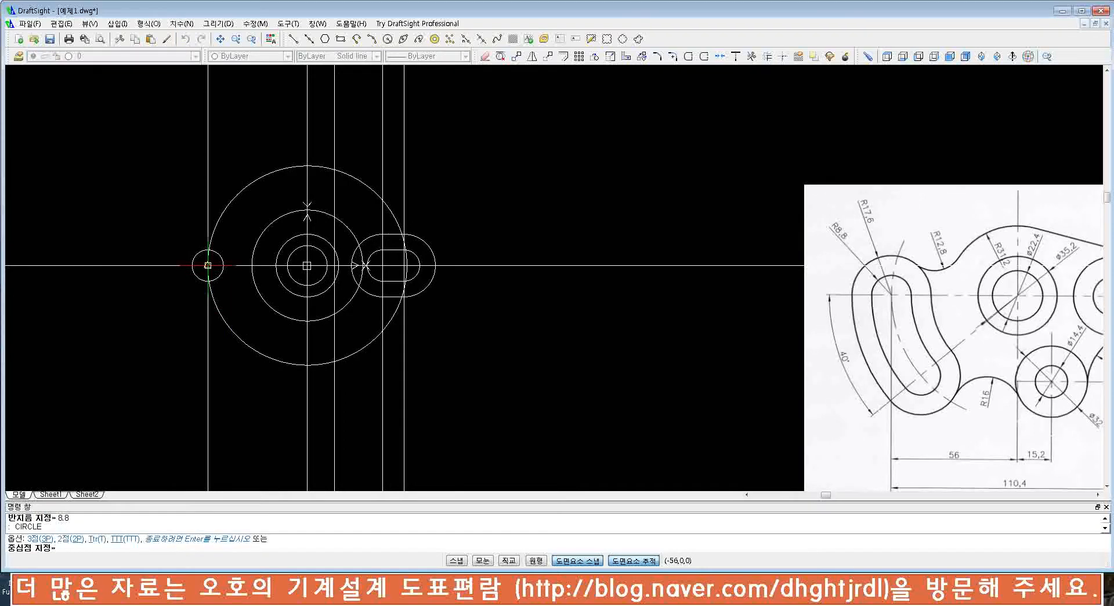
- Draw a circle of radius 17.6 concentric with the leftmost 8.8-radius circle
click(199, 268)
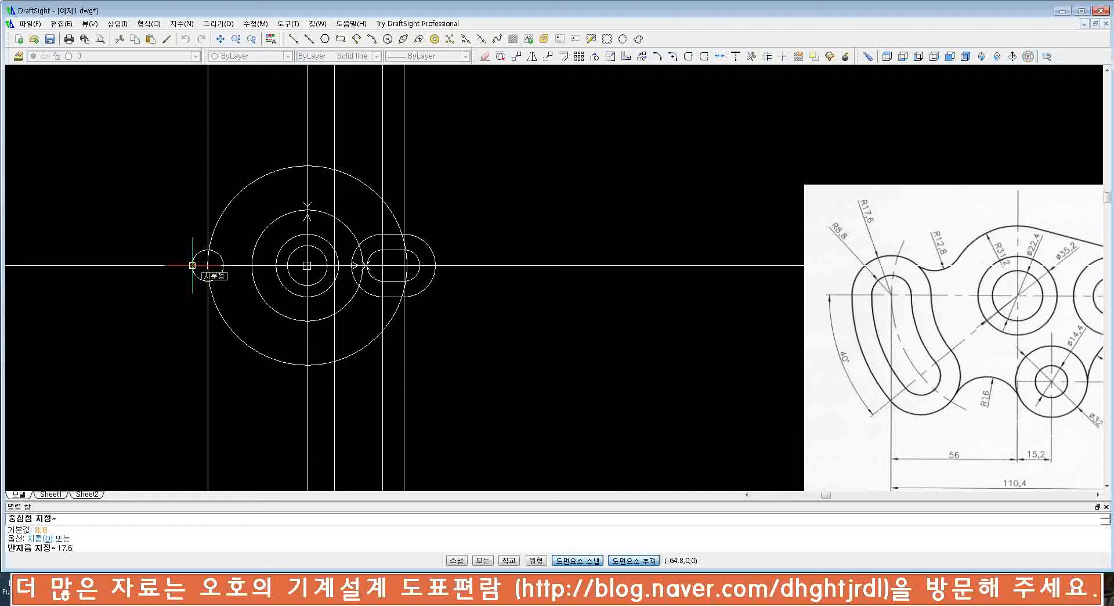
text(17.6)
key(Return)
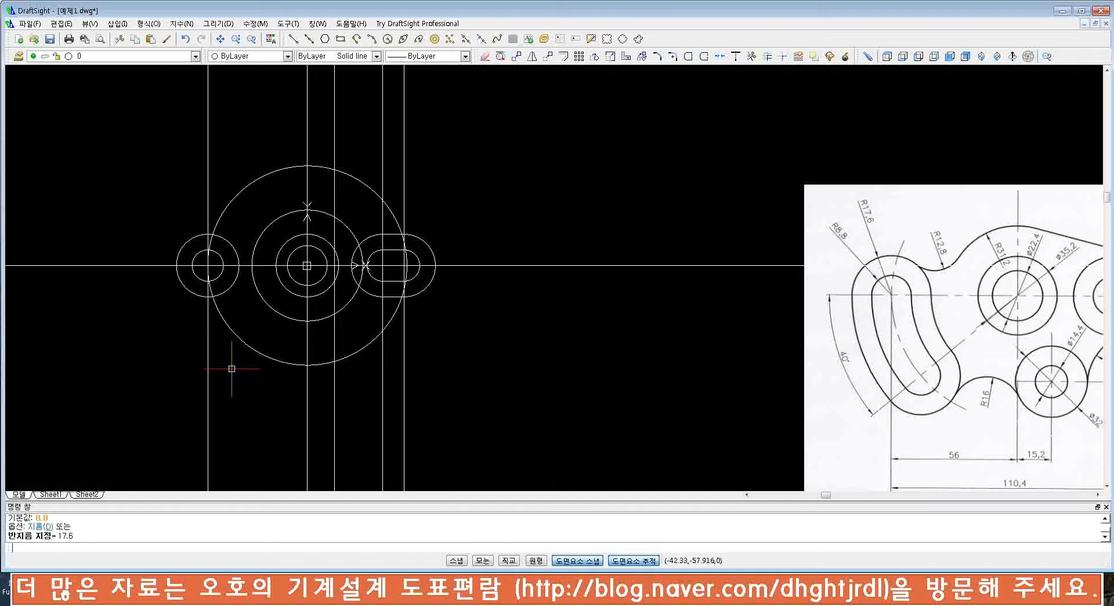
- Copy the leftmost 8.8- and 17.6-radius circles in place, using their common centre as both base and destination point
text(cc)
key(Return)
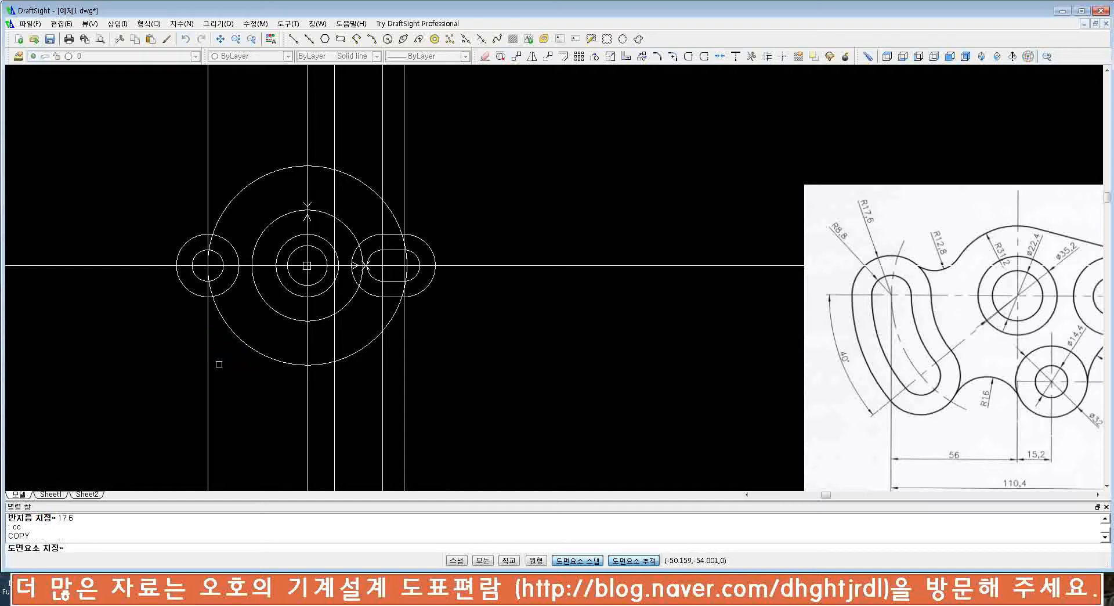
click(199, 279)
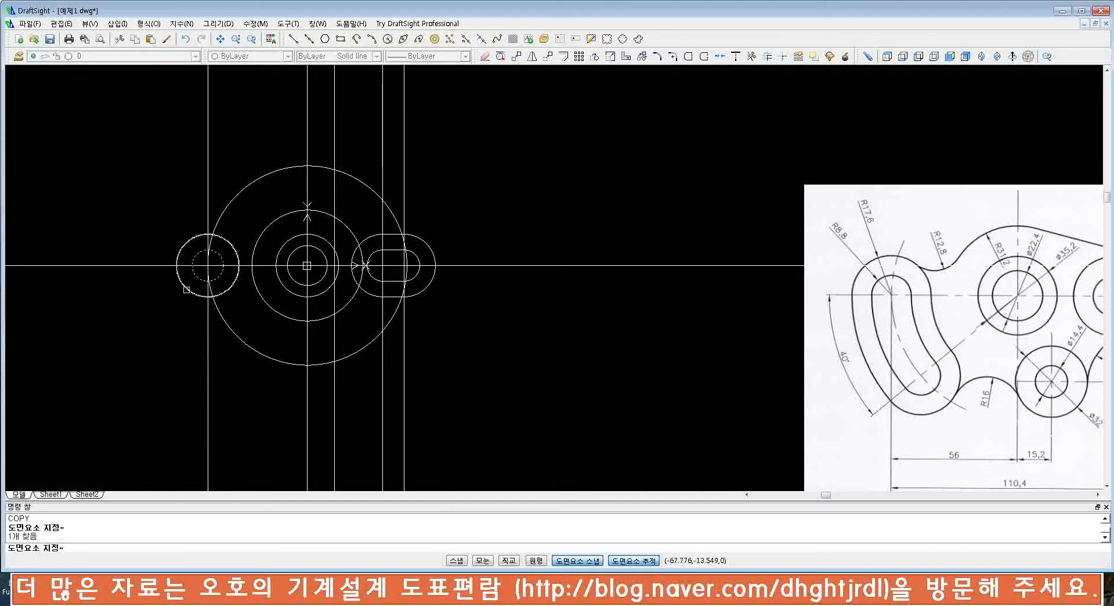
click(185, 287)
key(Return)
click(207, 265)
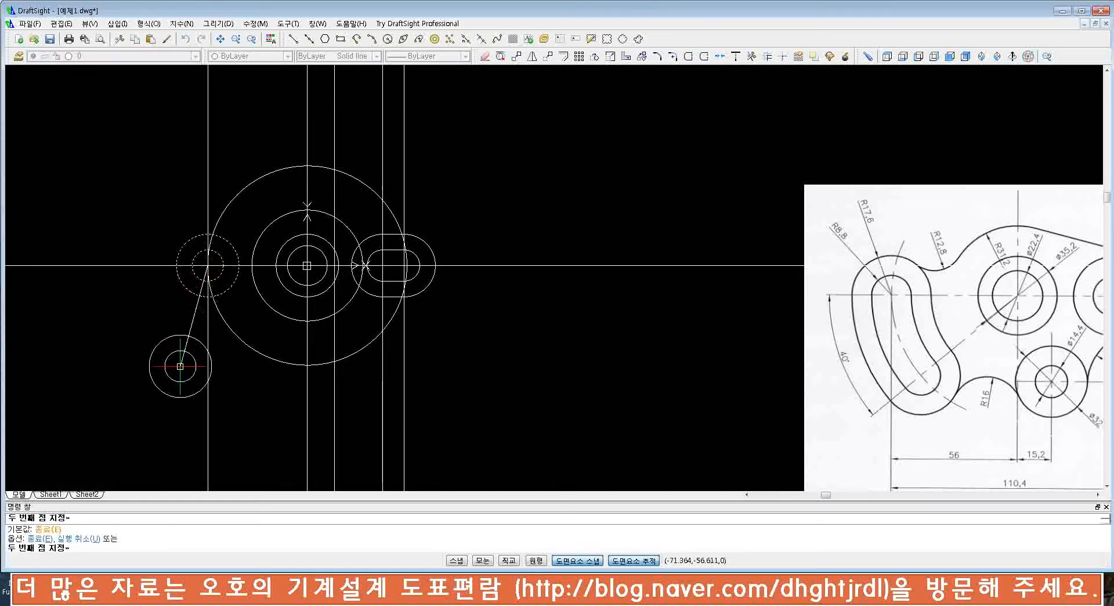
key(Escape)
- Rotate one pair of the leftmost 8.8- and 17.6-radius circles 40 degrees about the origin
text(r)
key(Return)
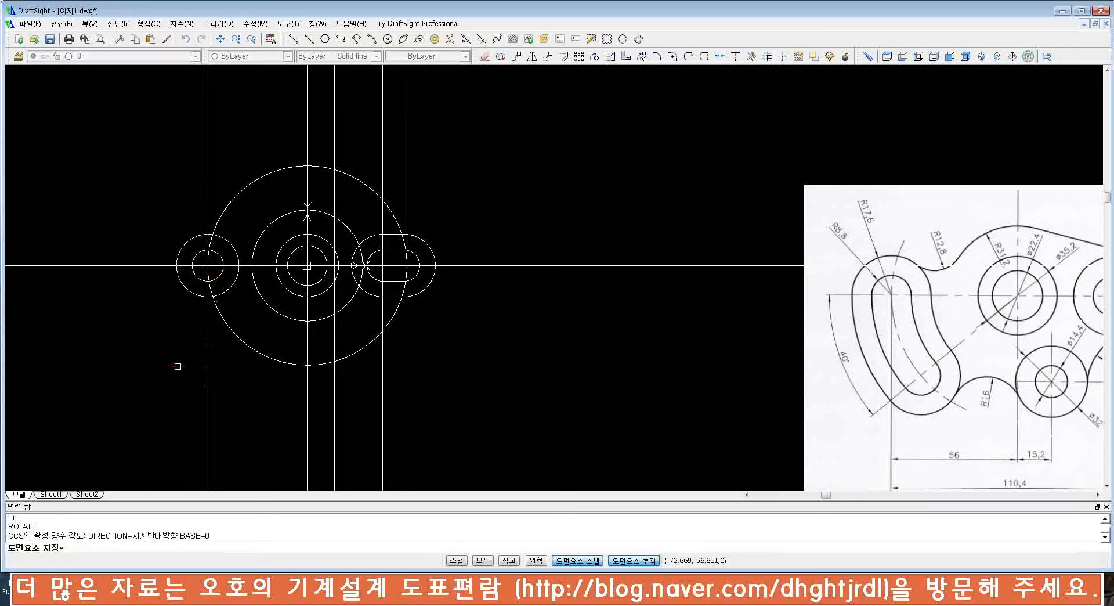
click(198, 277)
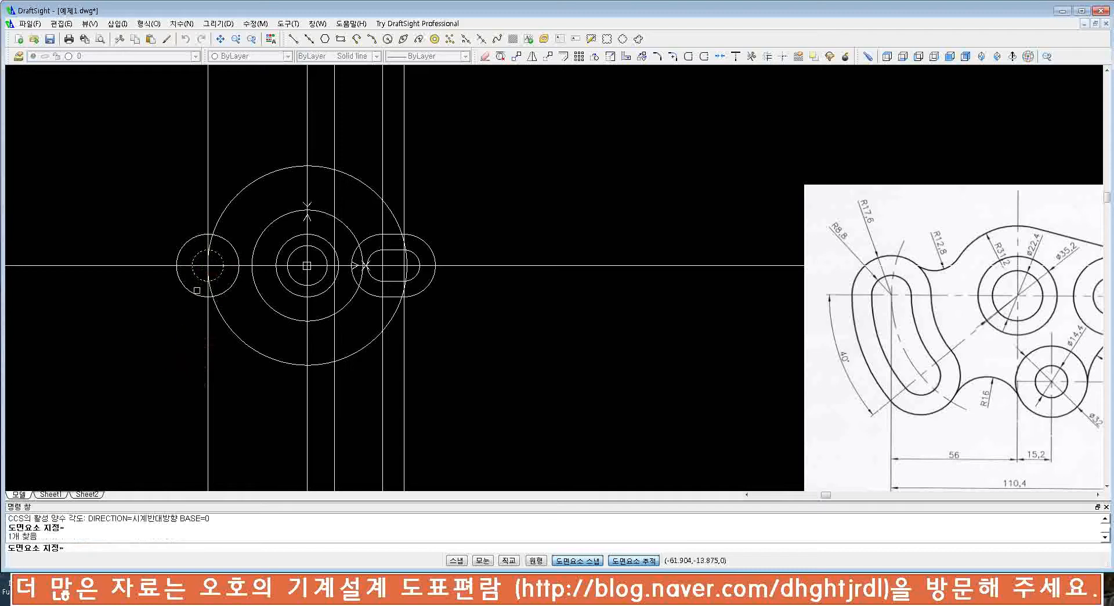
click(197, 294)
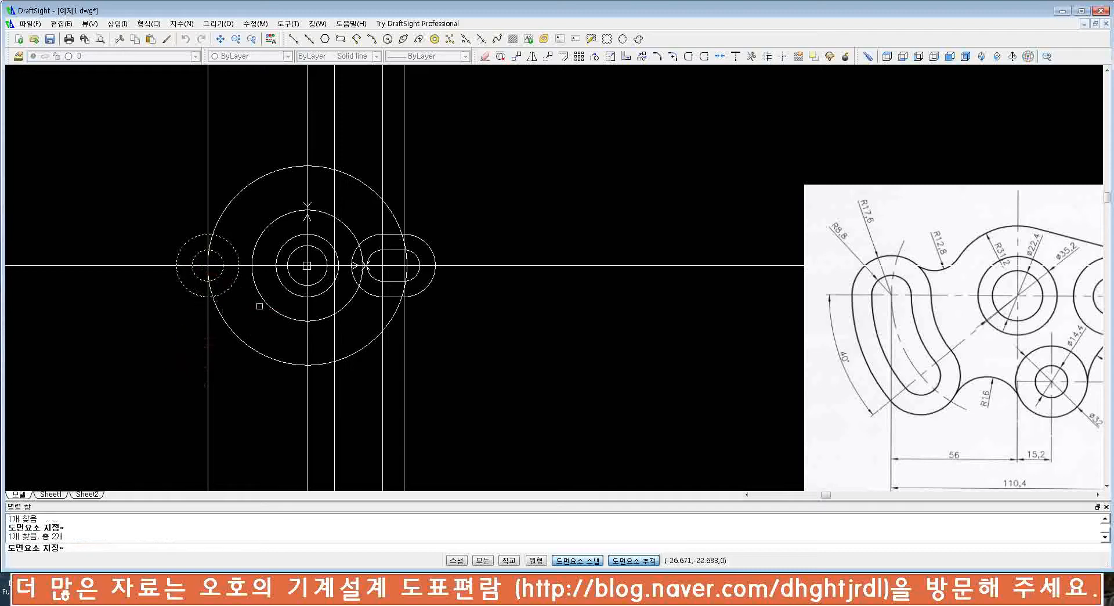
key(Return)
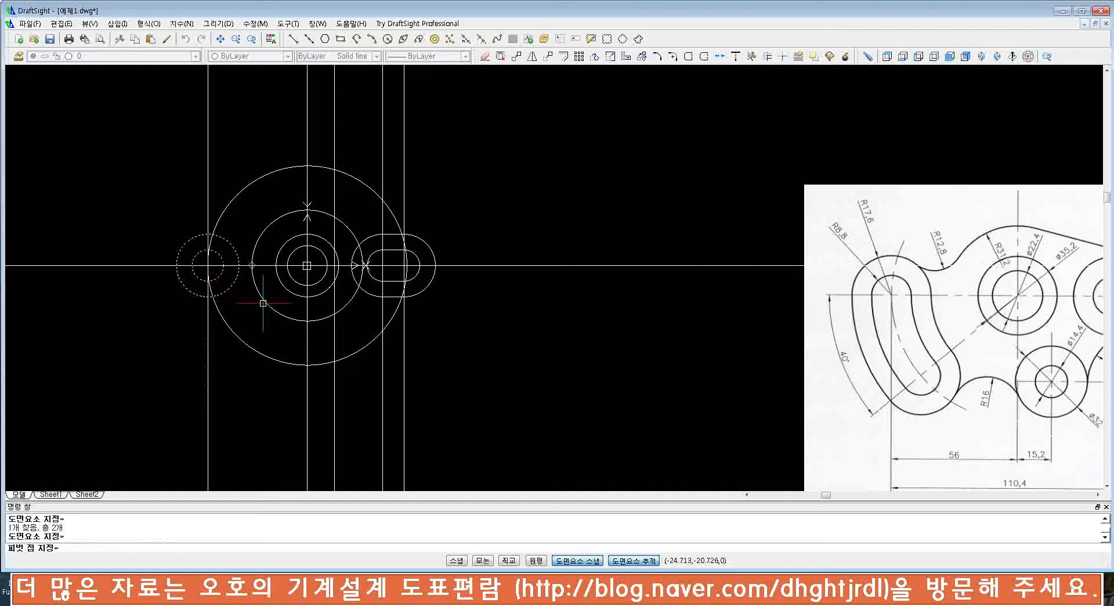
click(307, 265)
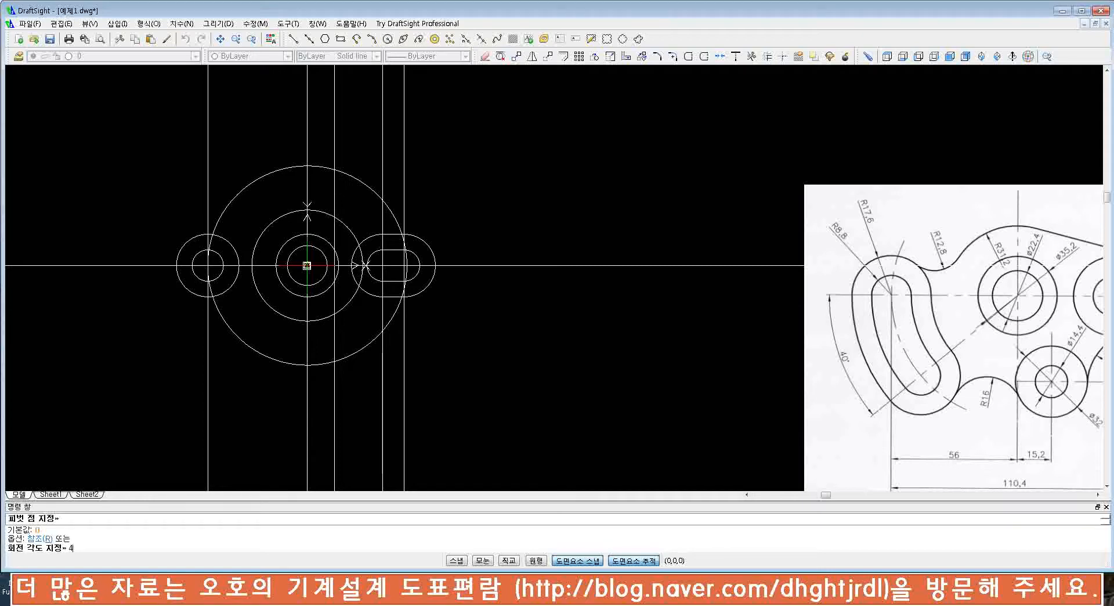
key(Return)
key(Escape)
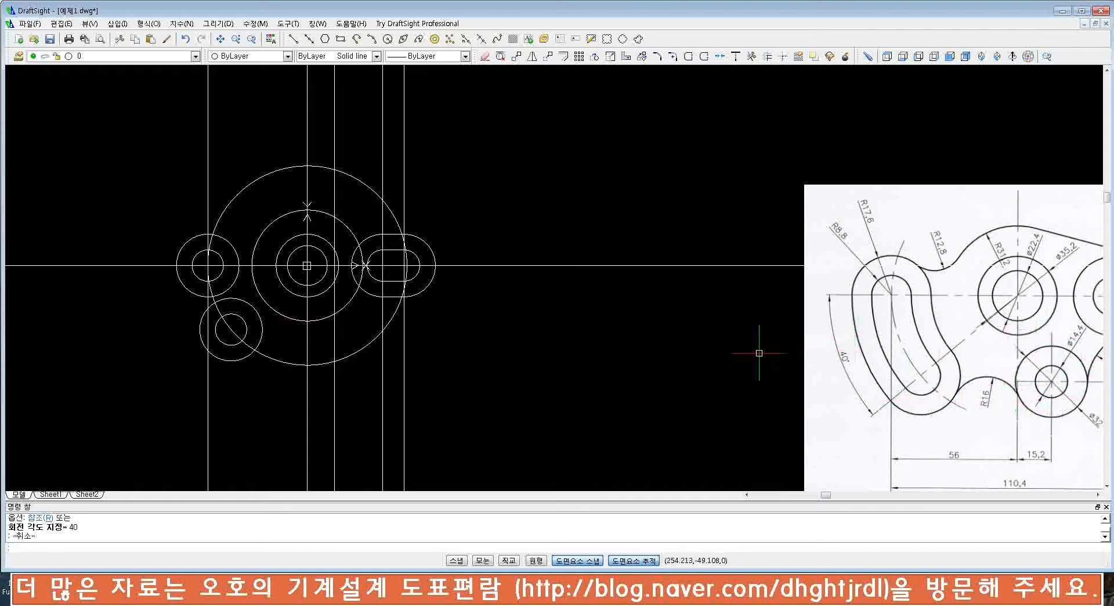
- Draw a horizontal line across the reference image from the centre of its ø14.4 circle to beyond the image's left edge, with ortho on
middle_drag(669, 365, 636, 353)
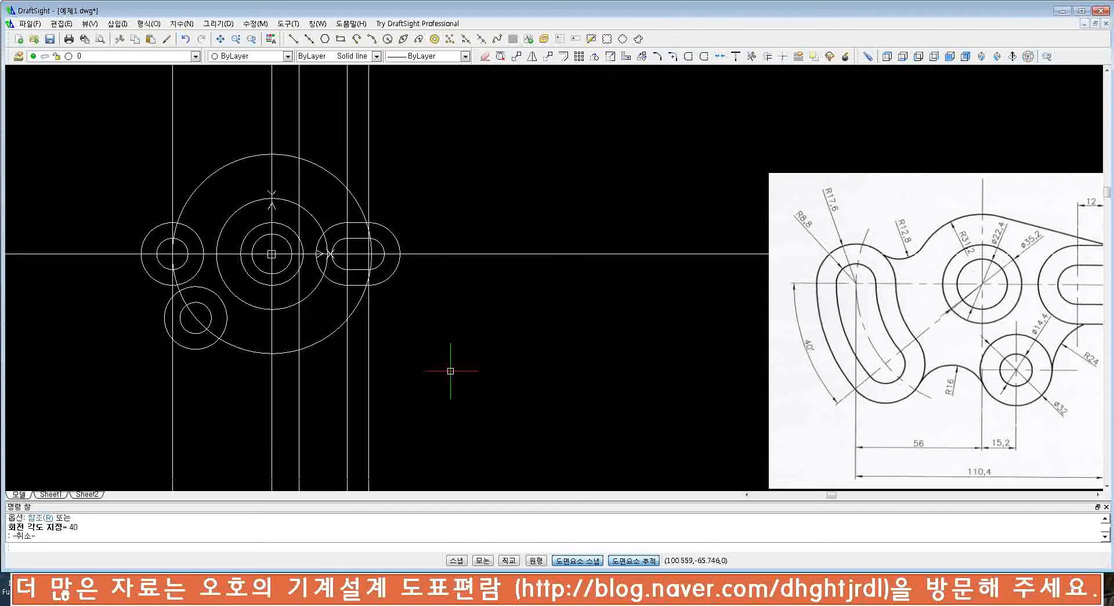
middle_drag(704, 384, 614, 381)
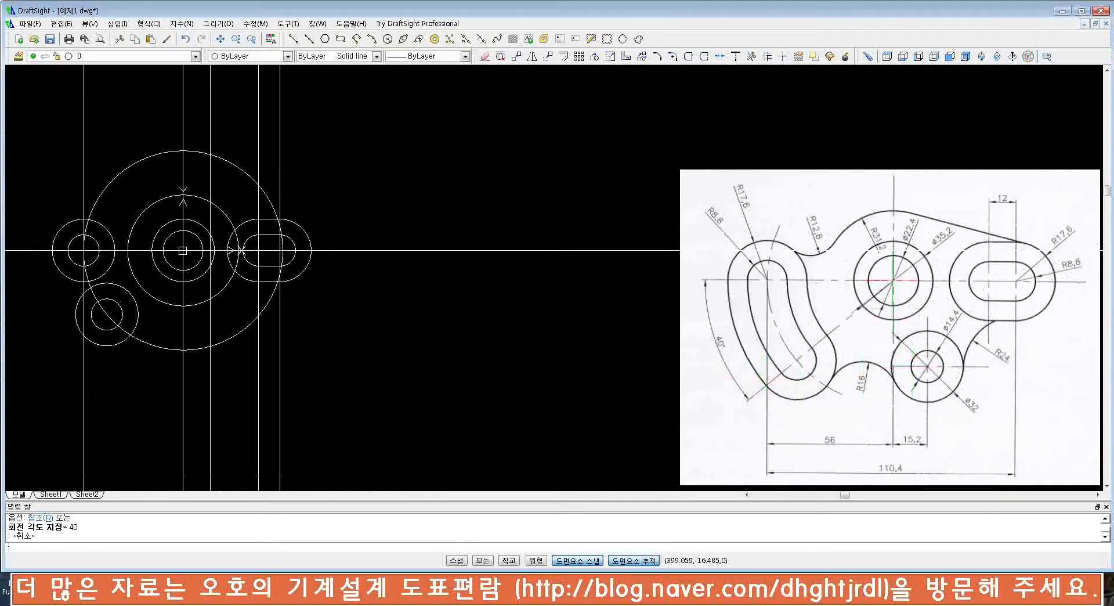
text(l)
key(Return)
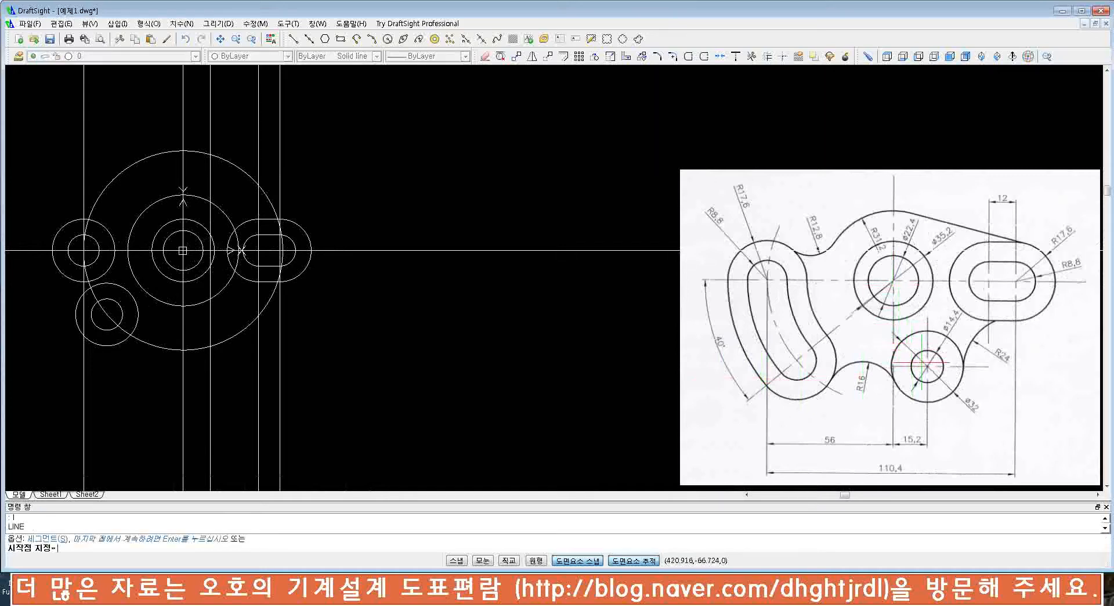
scroll(924, 364, up, 5)
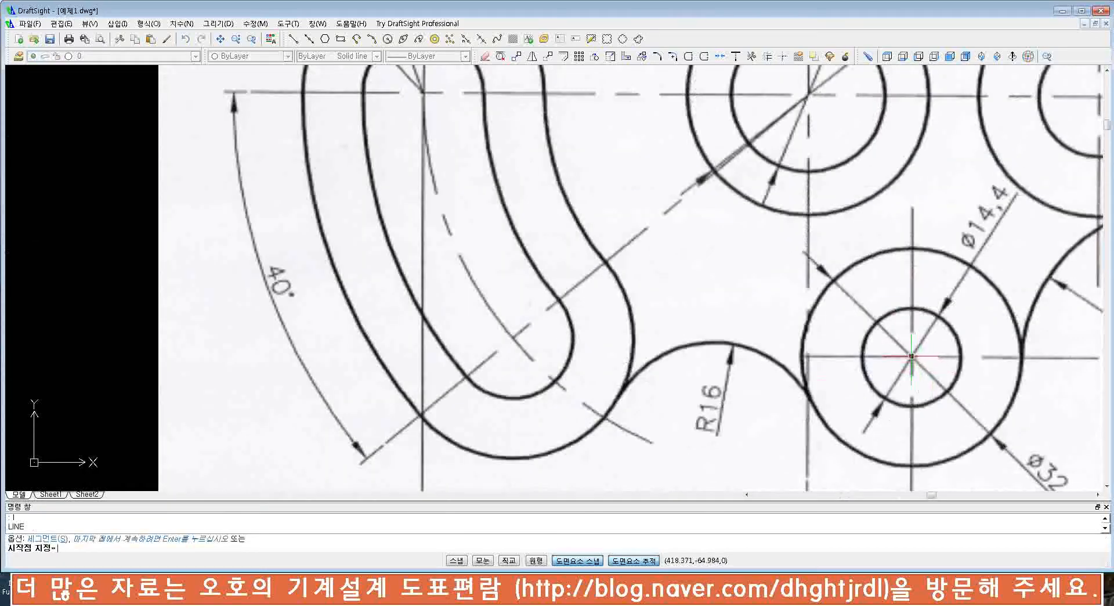
click(912, 357)
key(F8)
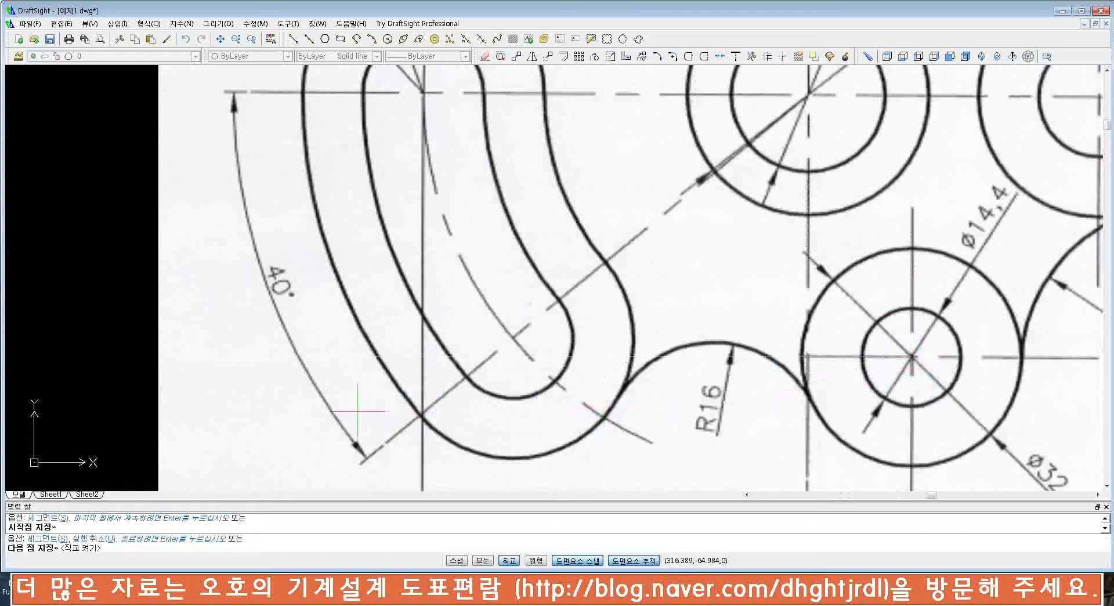
scroll(309, 410, down, 3)
key(Escape)
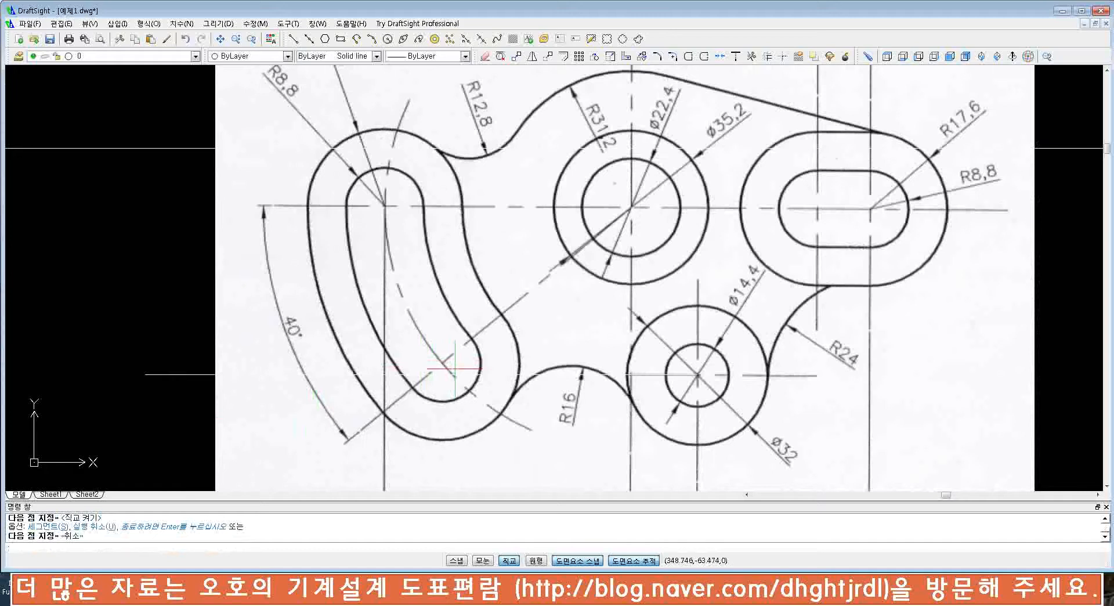
- Measure the vertical distance between the centres of the original and rotated curved-slot circles with a linear dimension, without placing it
scroll(455, 368, down, 1)
middle_drag(443, 347, 696, 347)
scroll(516, 338, down, 3)
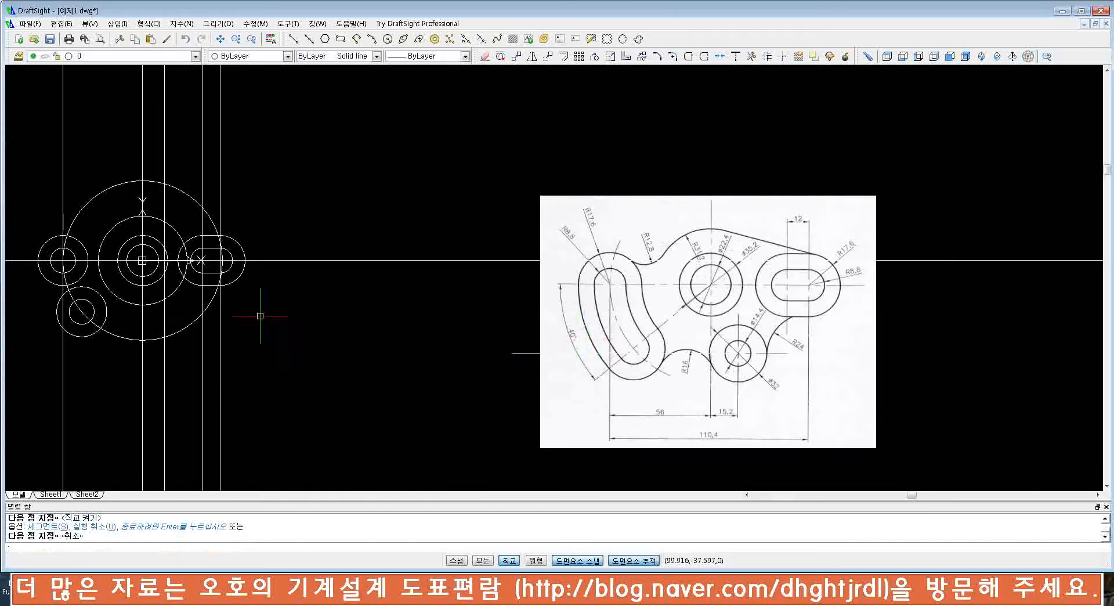
middle_drag(247, 329, 351, 333)
scroll(205, 307, up, 2)
text(dli)
key(Return)
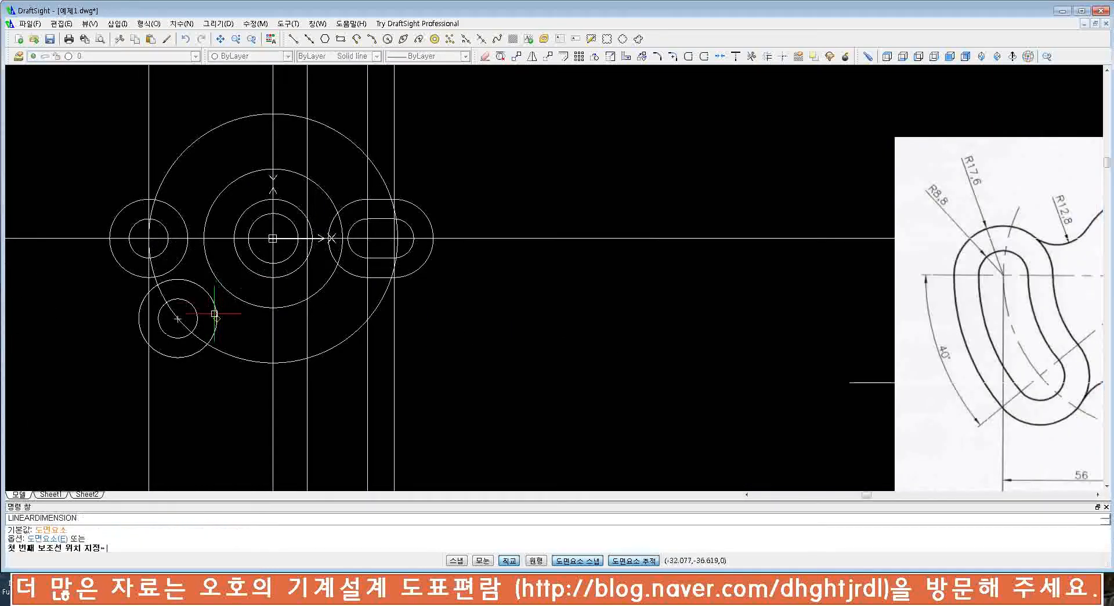
click(177, 319)
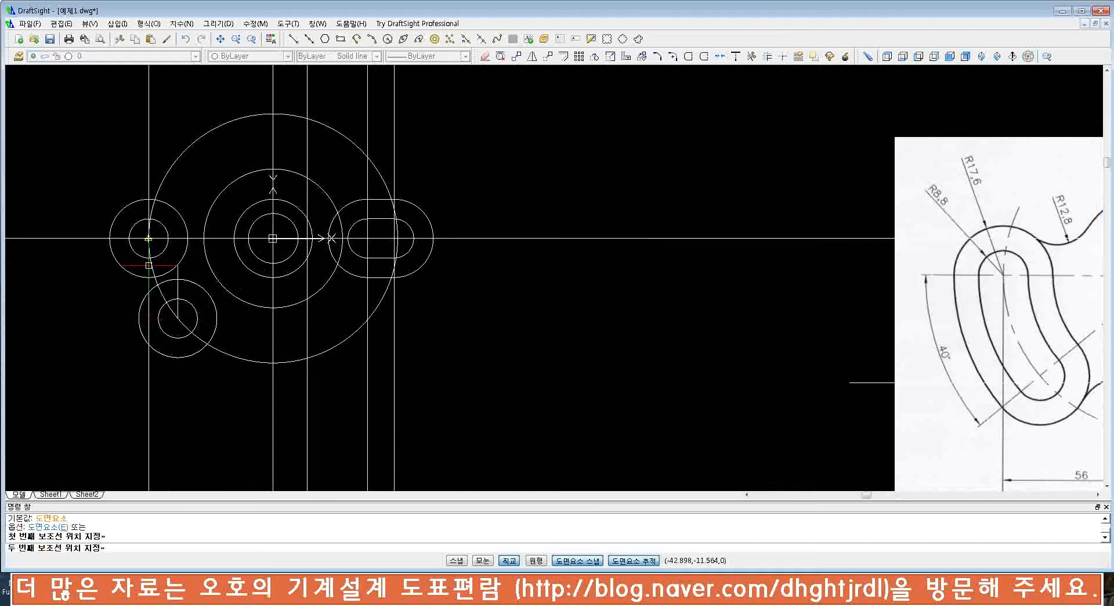
click(149, 238)
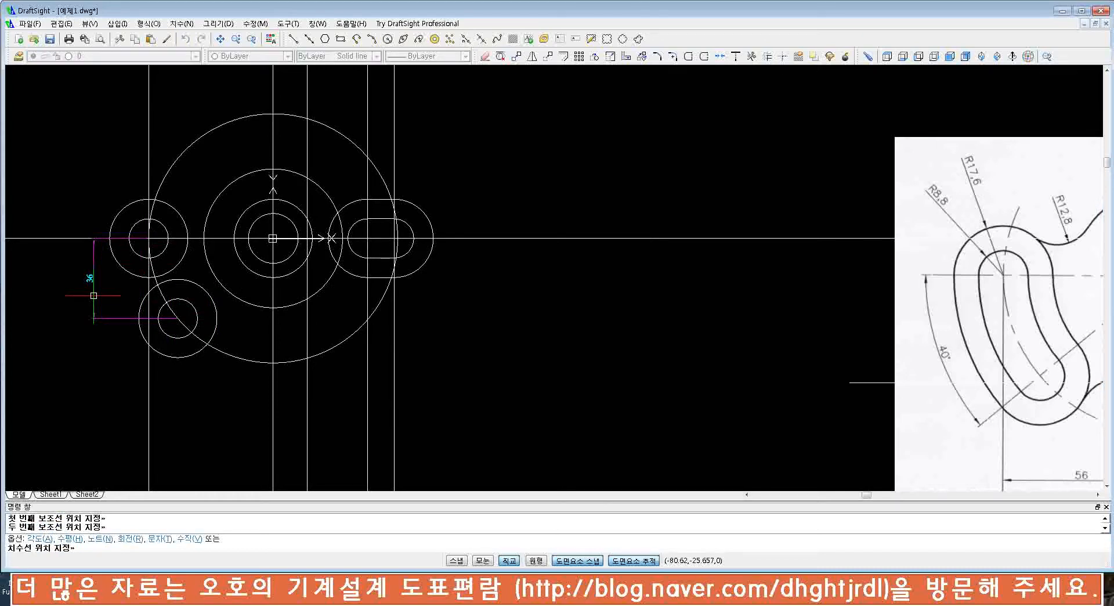
key(Escape)
- Offset the horizontal construction line 45 downward
text(o)
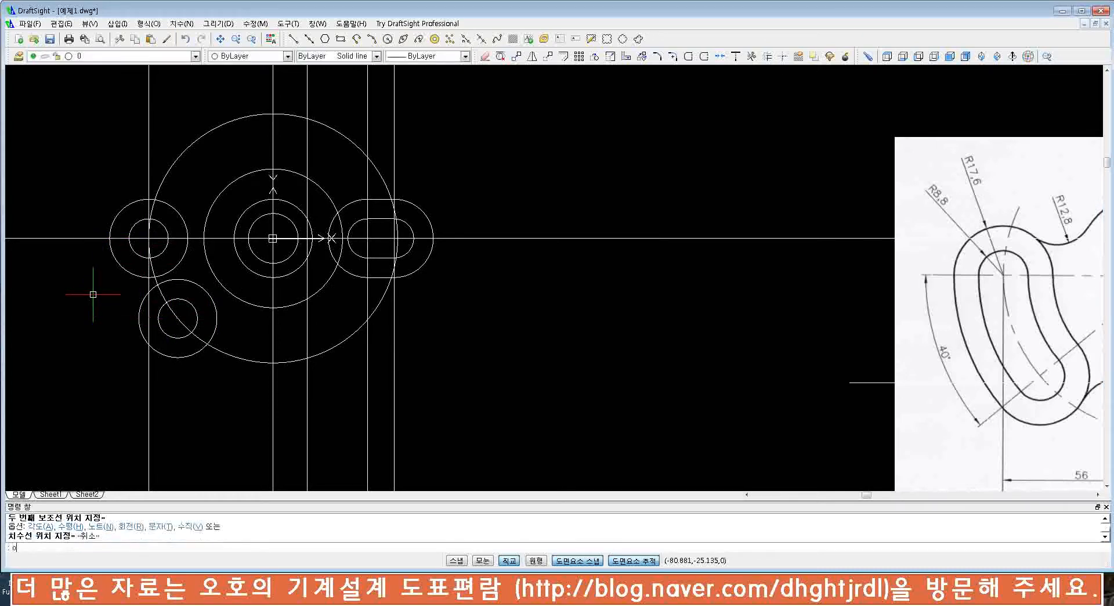
key(Return)
text(45)
key(Return)
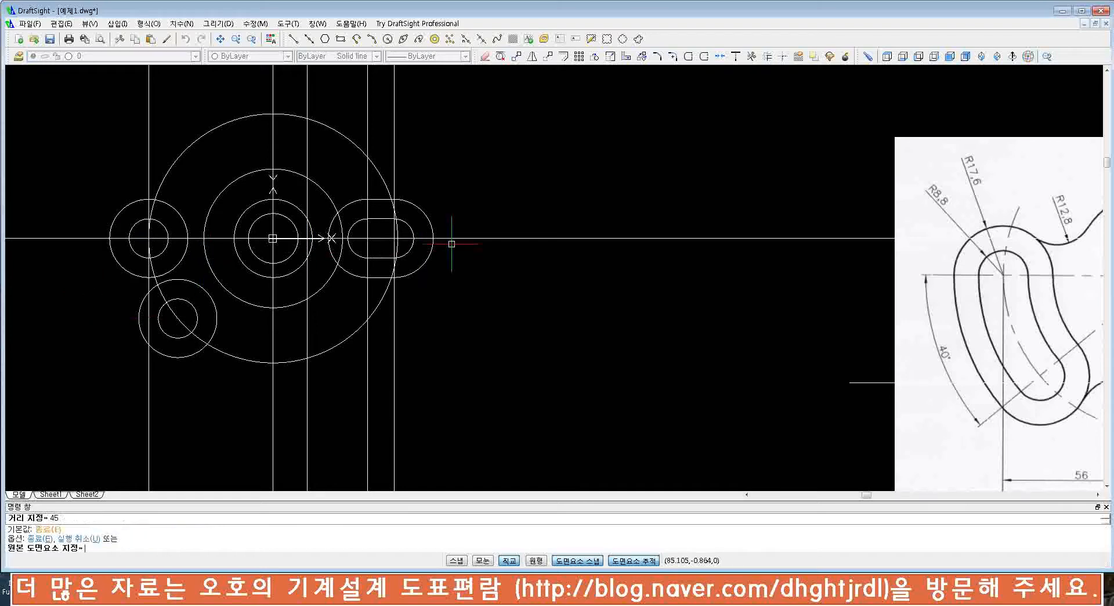
click(472, 238)
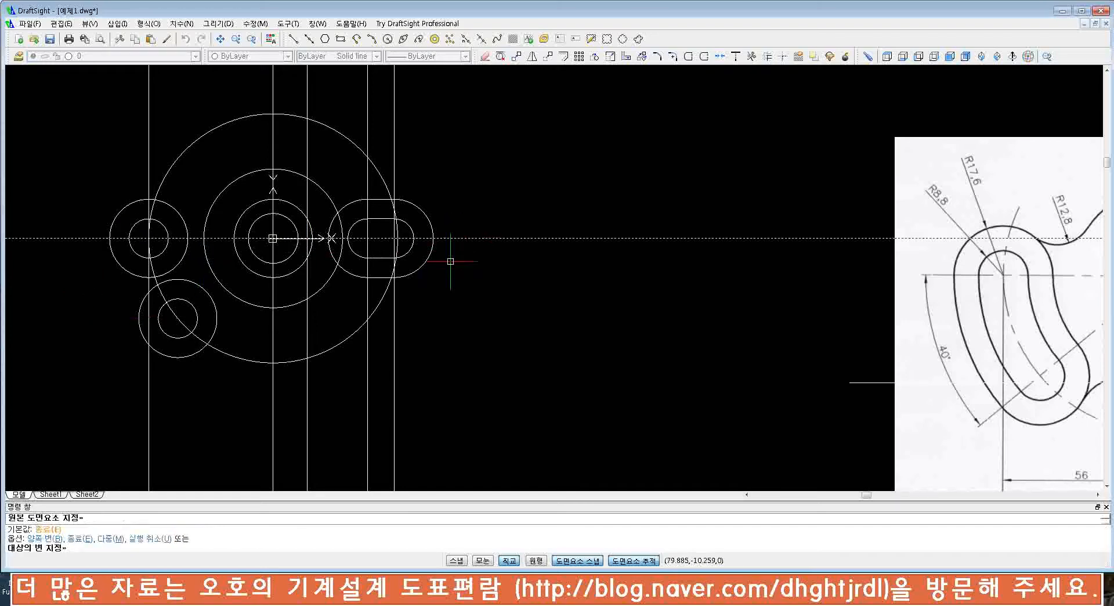
click(408, 368)
key(Escape)
middle_drag(596, 350, 586, 346)
scroll(510, 328, down, 2)
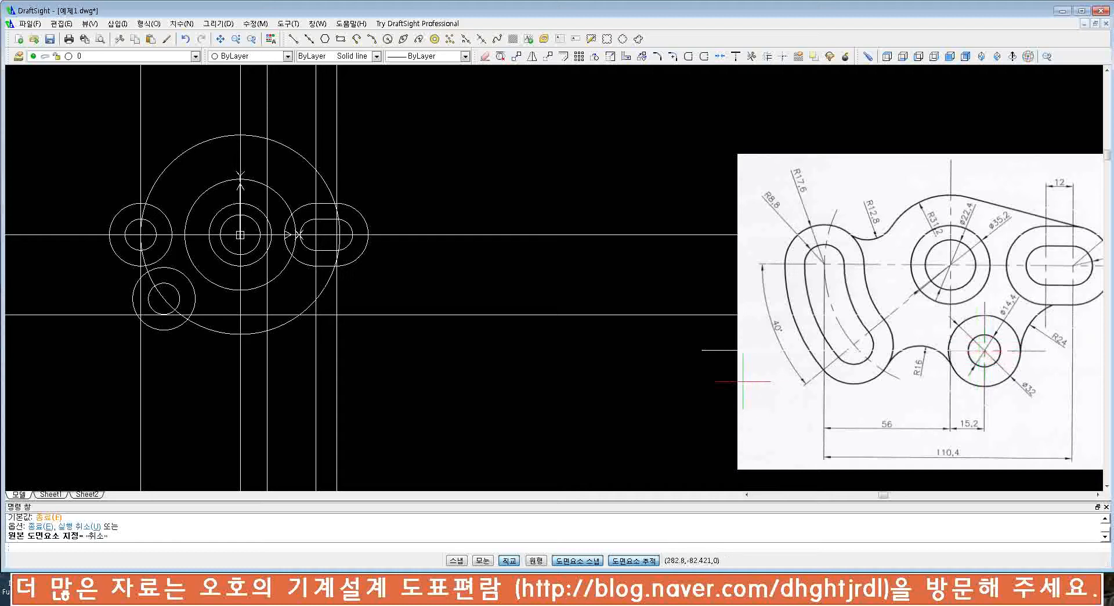
text(c)
key(Return)
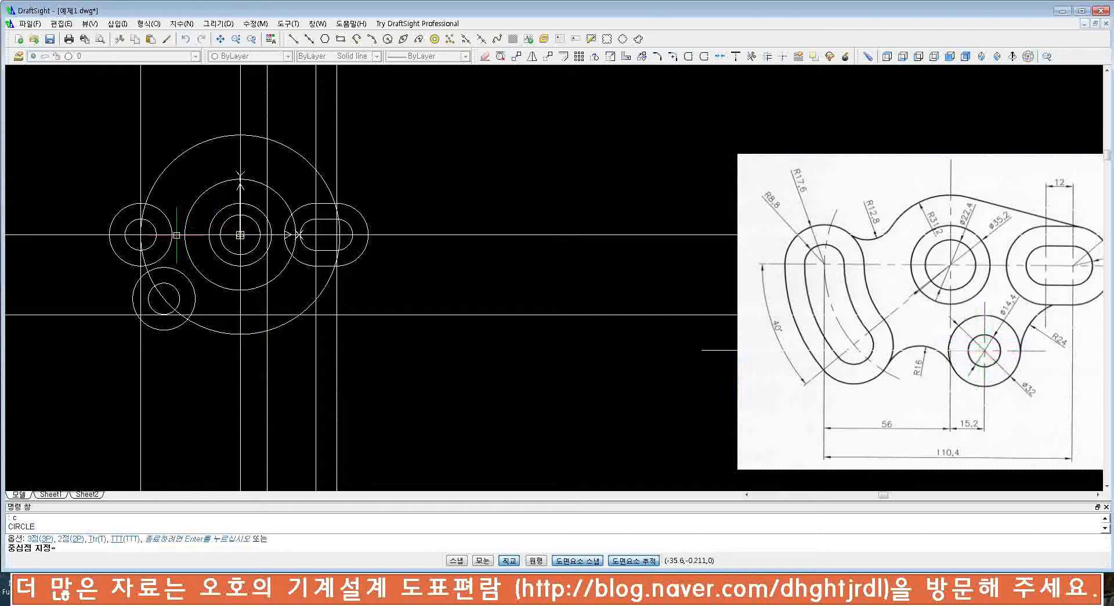
key(Escape)
click(373, 102)
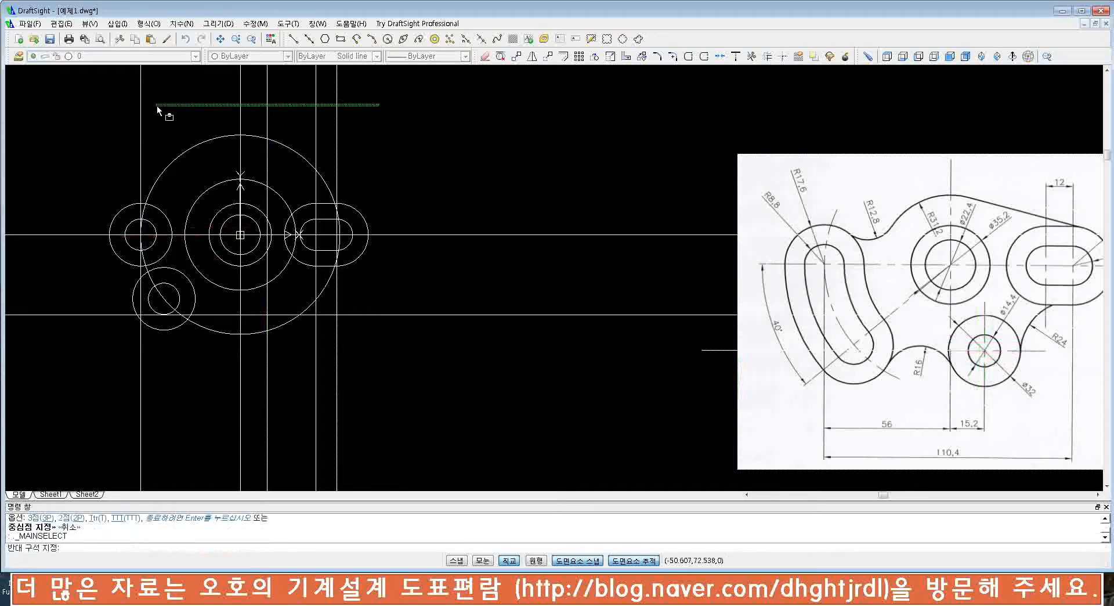
click(119, 105)
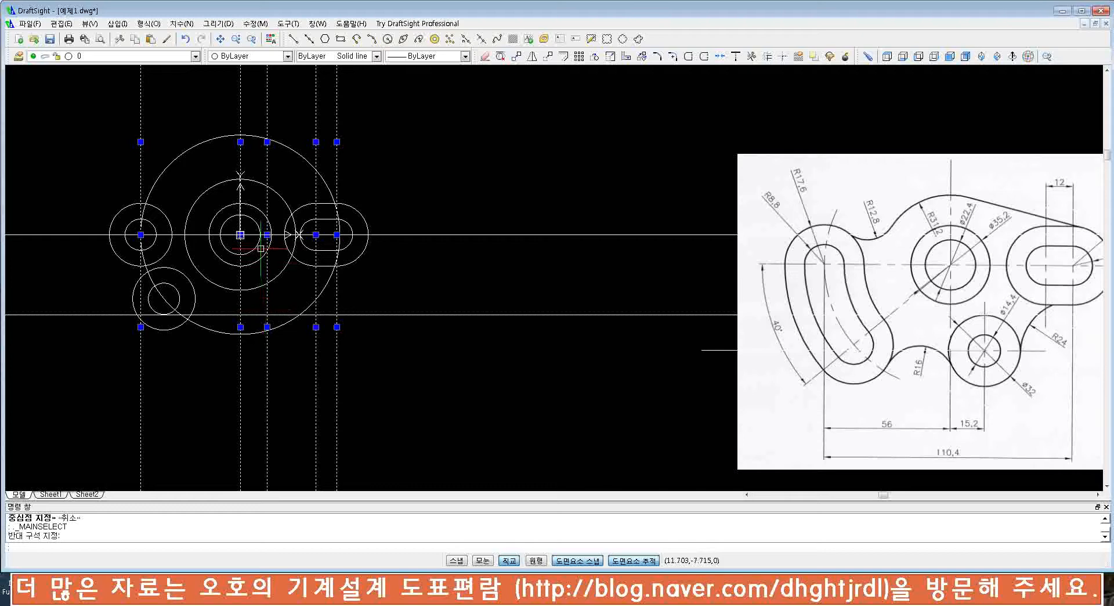
key(Escape)
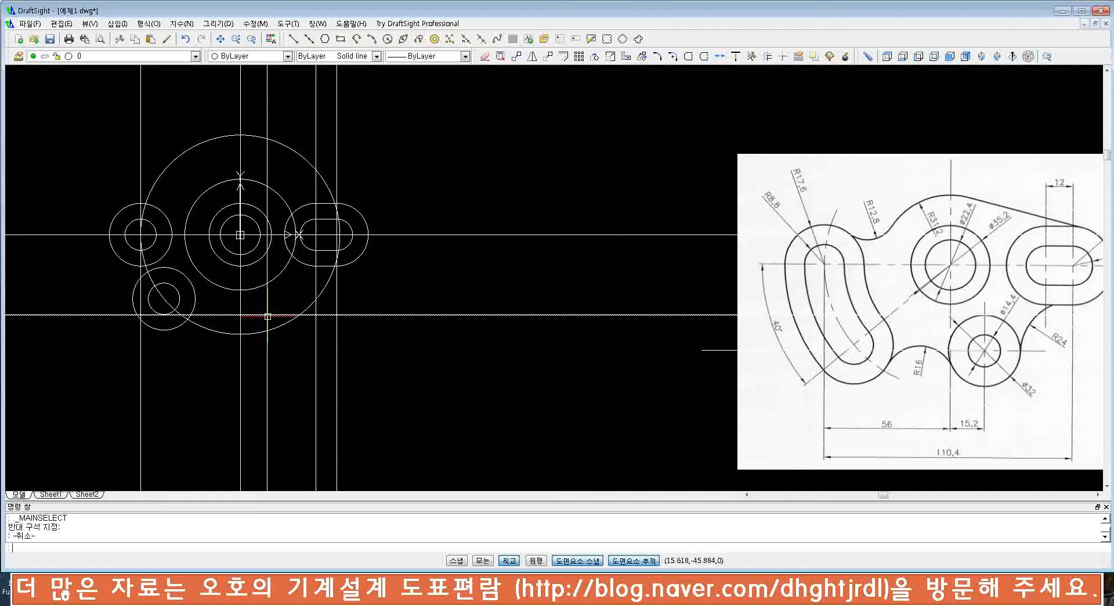
- Draw a circle of diameter 14.4 centred where the lower horizontal construction line crosses the vertical line 15.2 right of the origin
text(c)
key(Return)
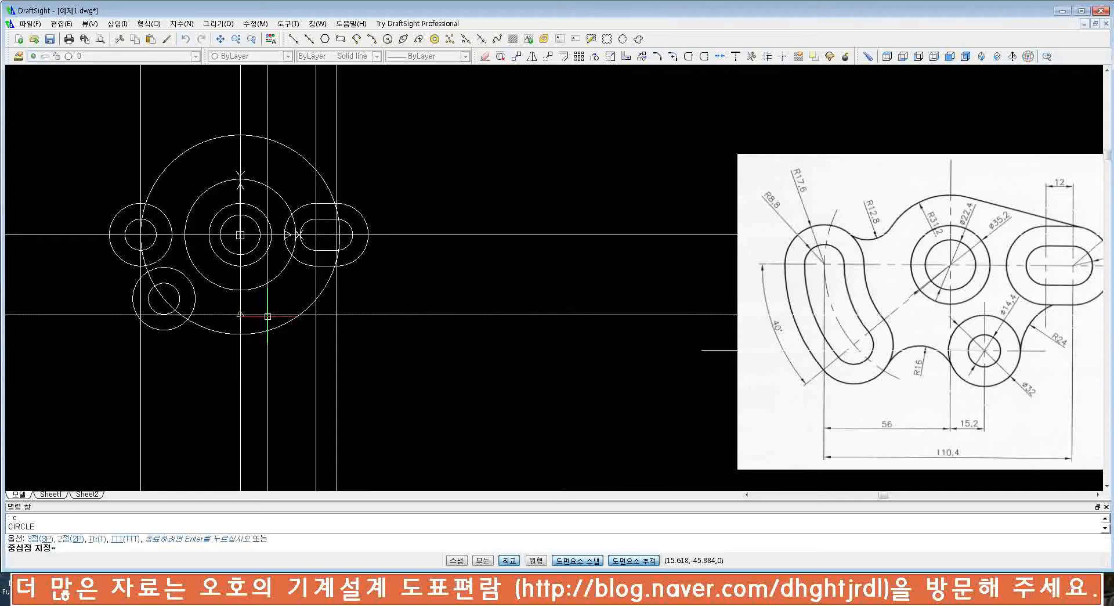
shift+right_click(268, 316)
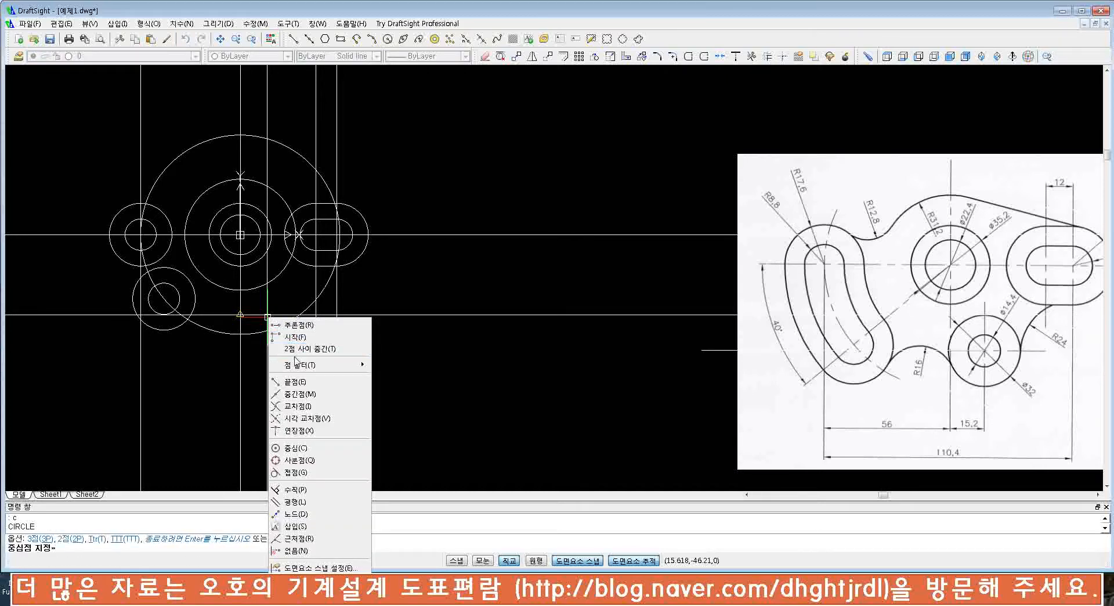
mouse_move(300, 365)
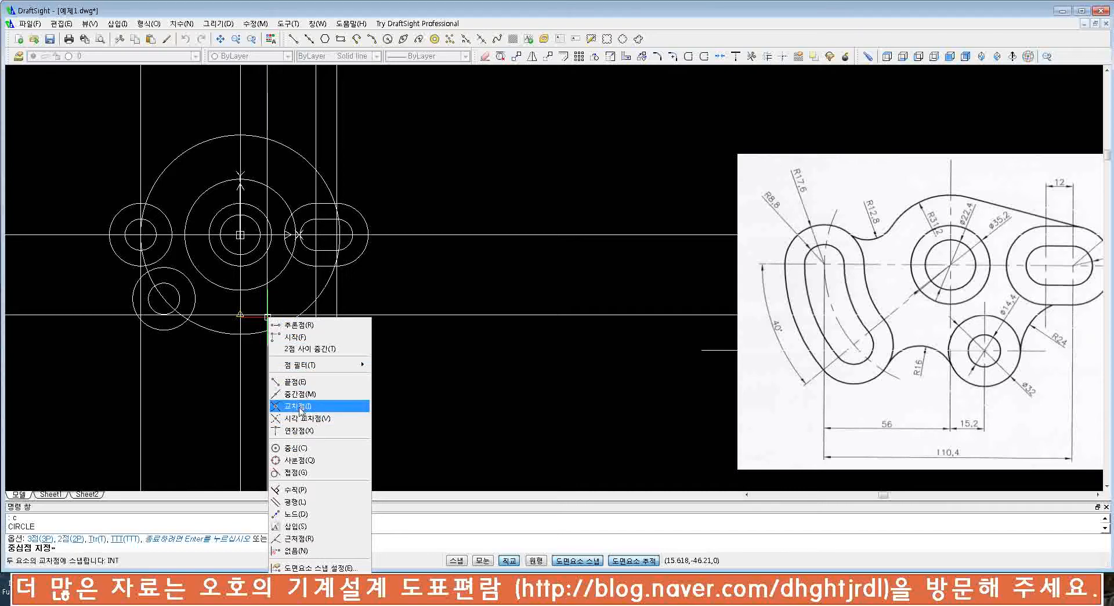
click(300, 411)
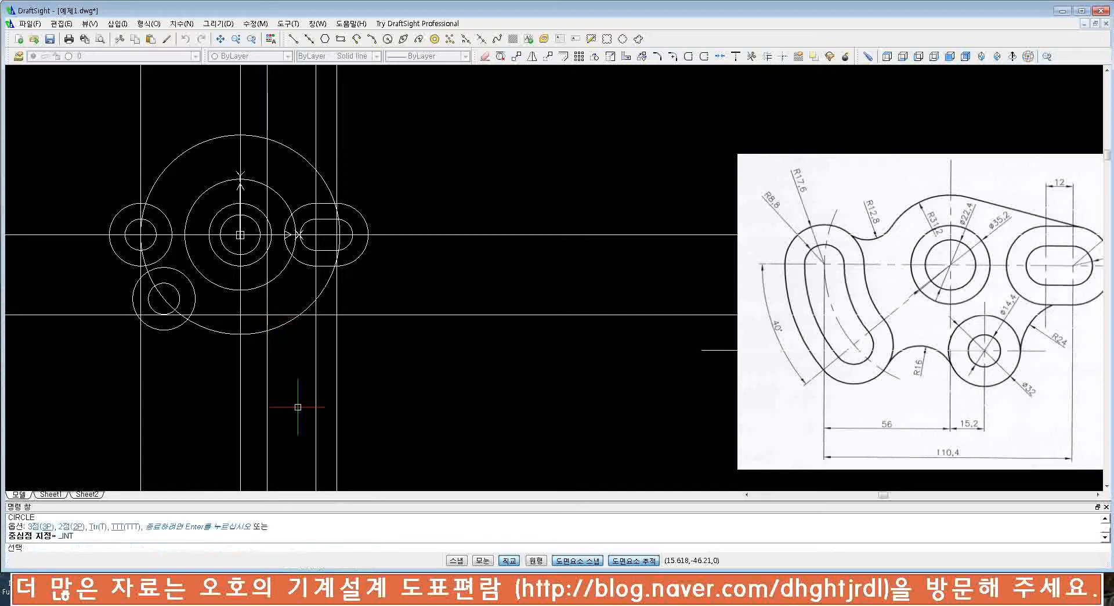
click(267, 315)
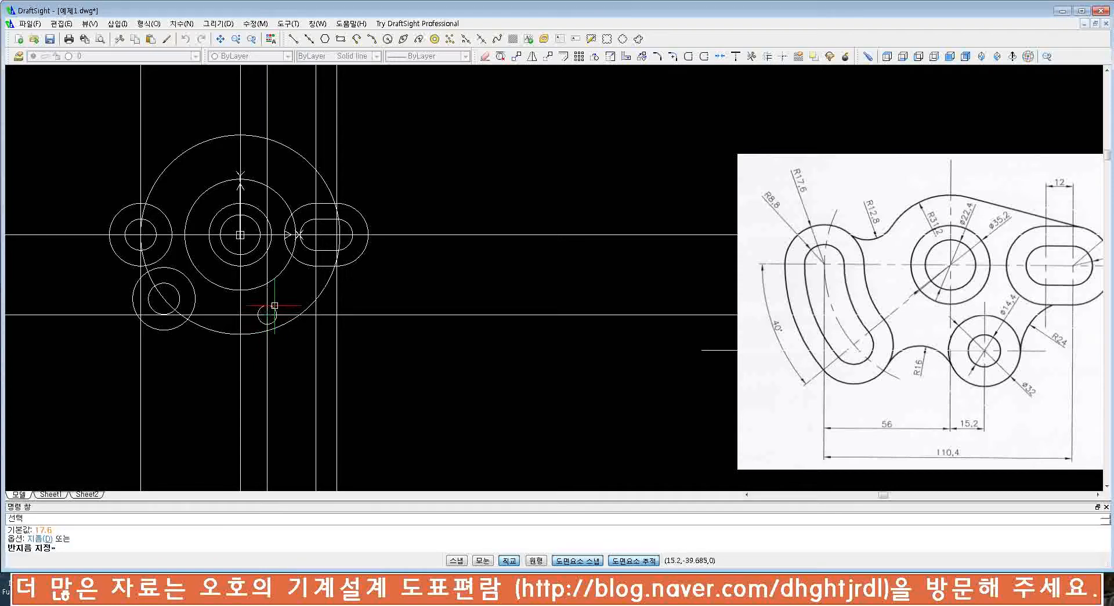
text(8)
key(Return)
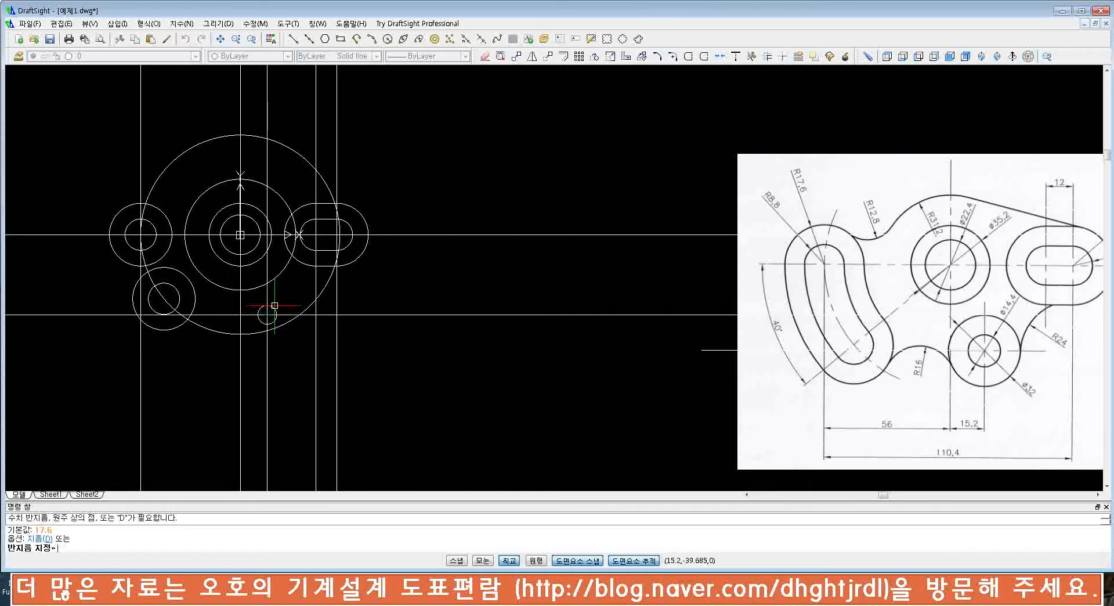
text(d)
key(Return)
text(14.4)
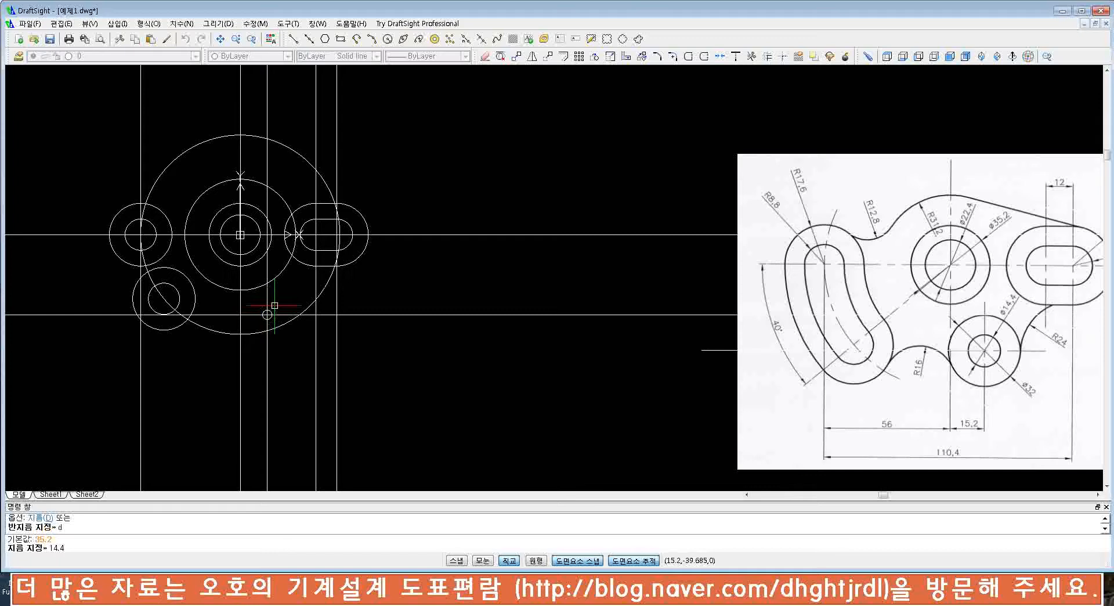
key(Return)
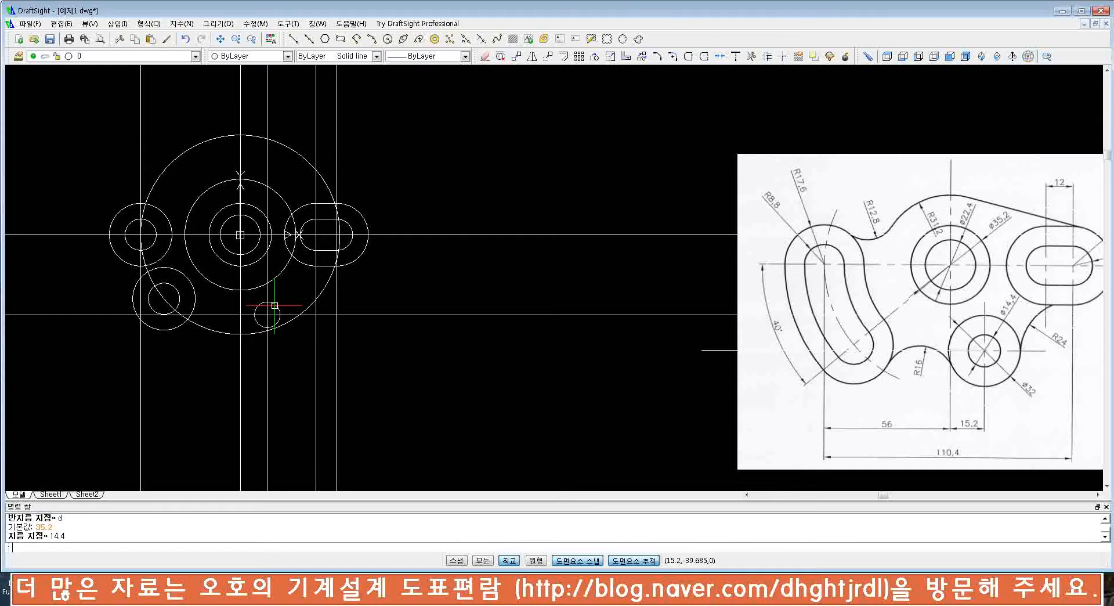
- Draw a circle of diameter 32 concentric with the lower ø14.4 circle
key(Return)
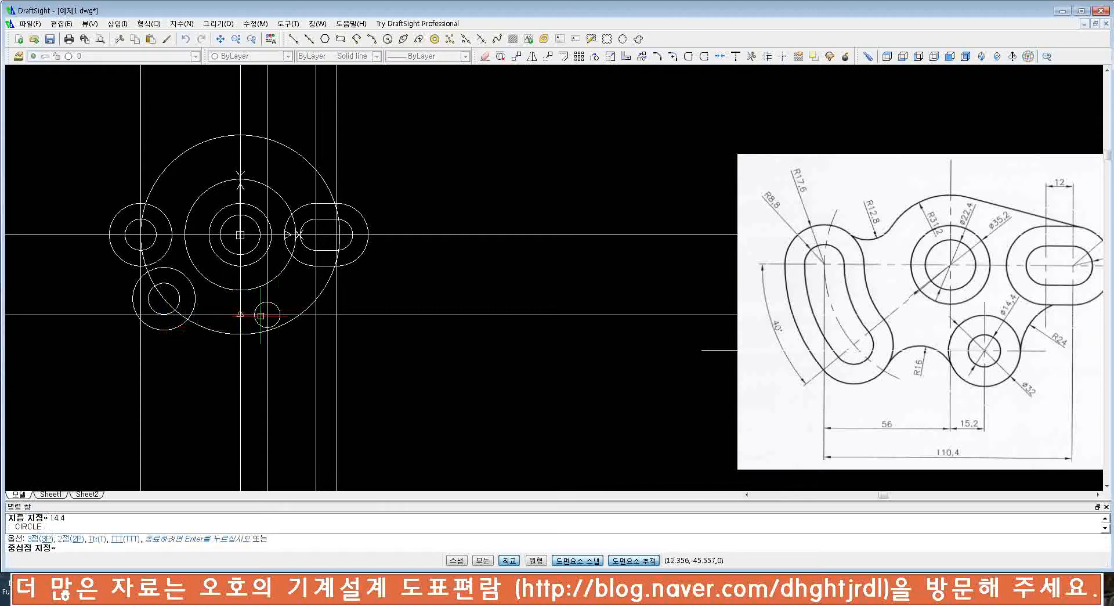
click(267, 315)
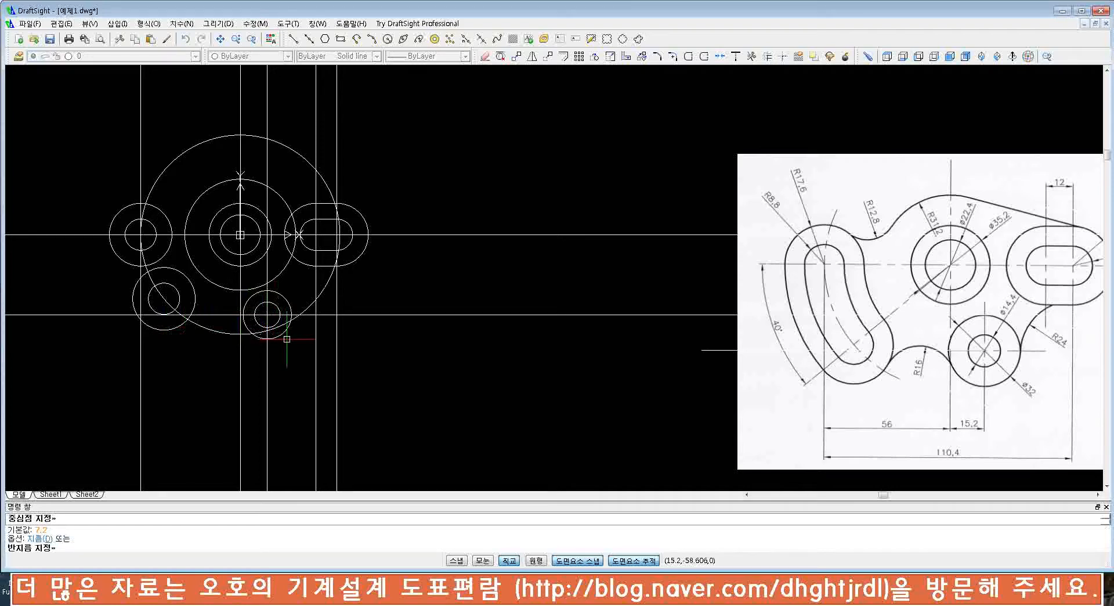
text(d)
key(Return)
text(32)
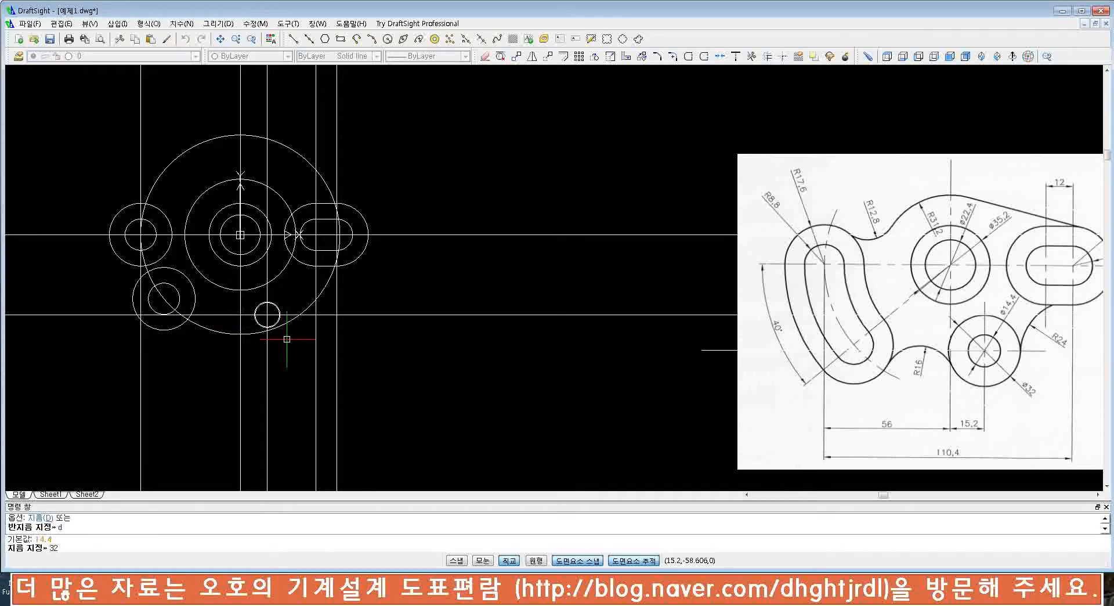
key(Return)
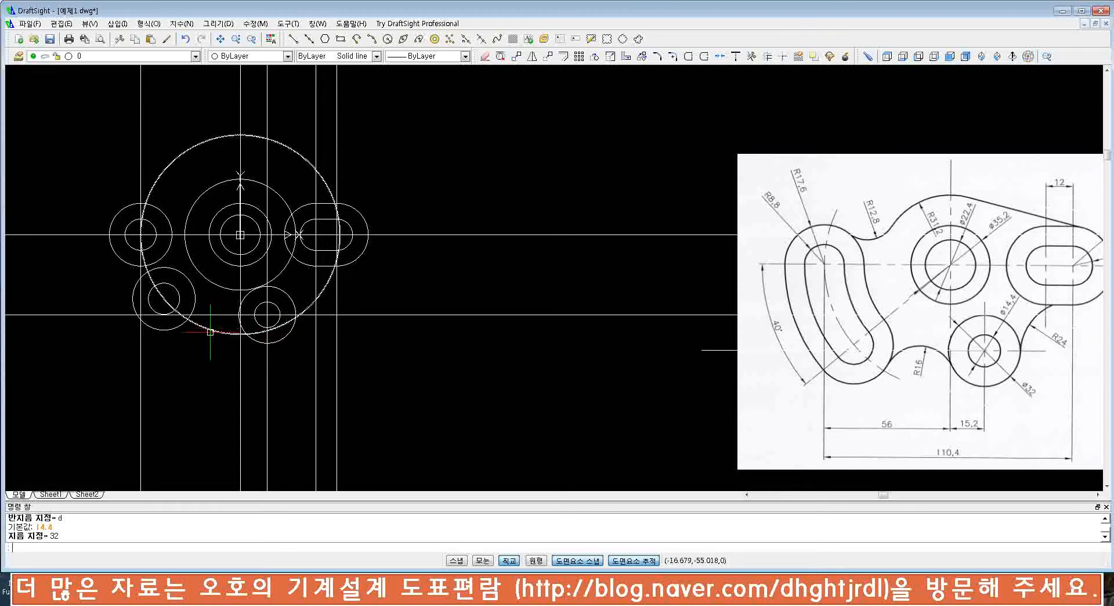
key(Escape)
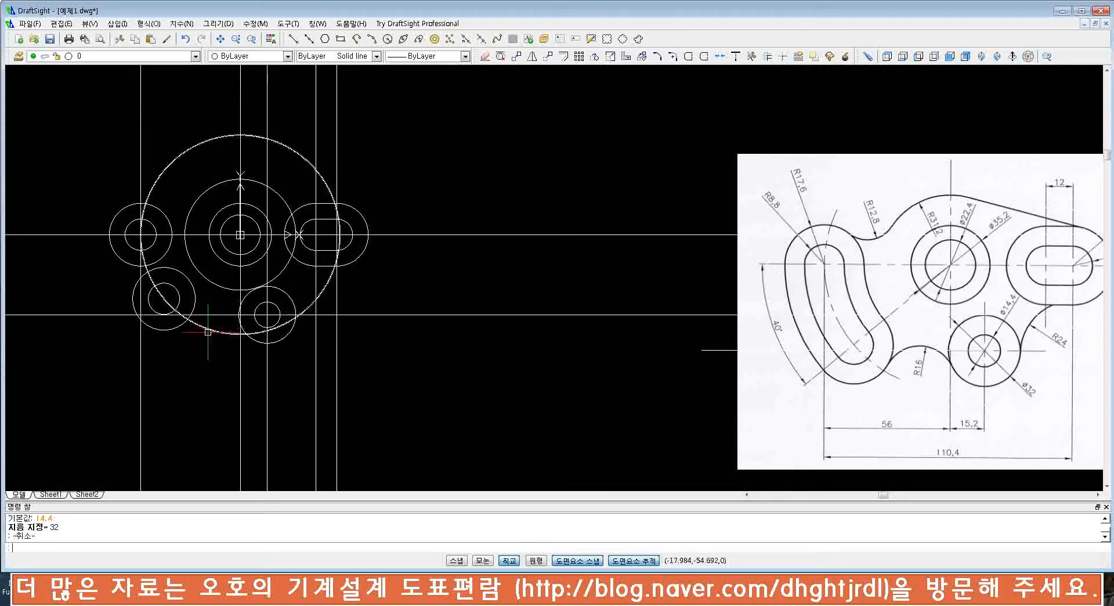
- Trim the lower boss's vertical and horizontal construction lines to the inside of its ø32 circle
text(tr)
key(Return)
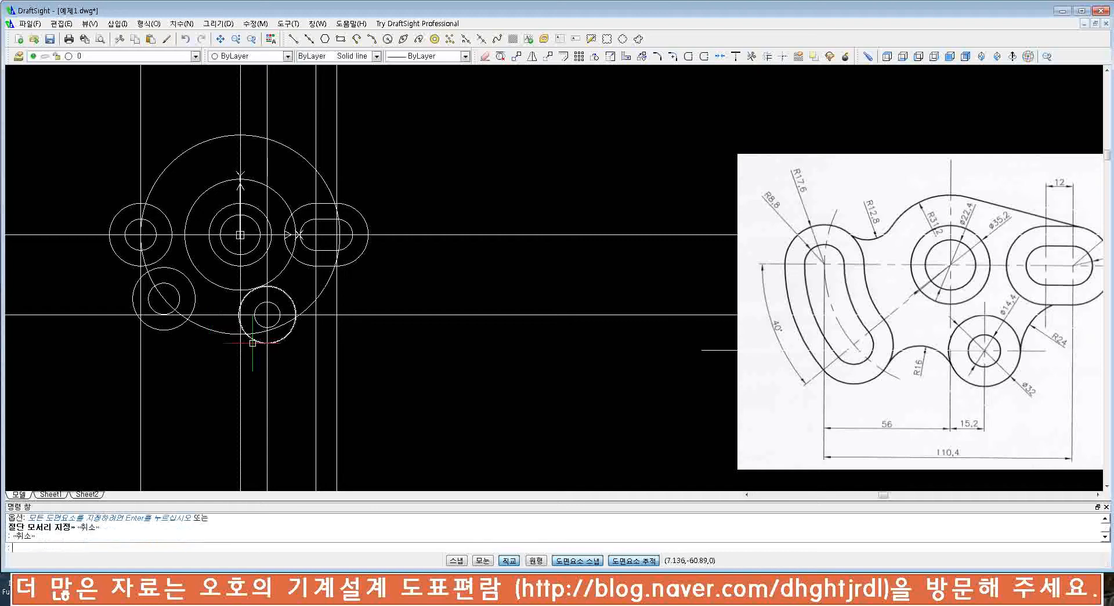
click(253, 342)
key(Return)
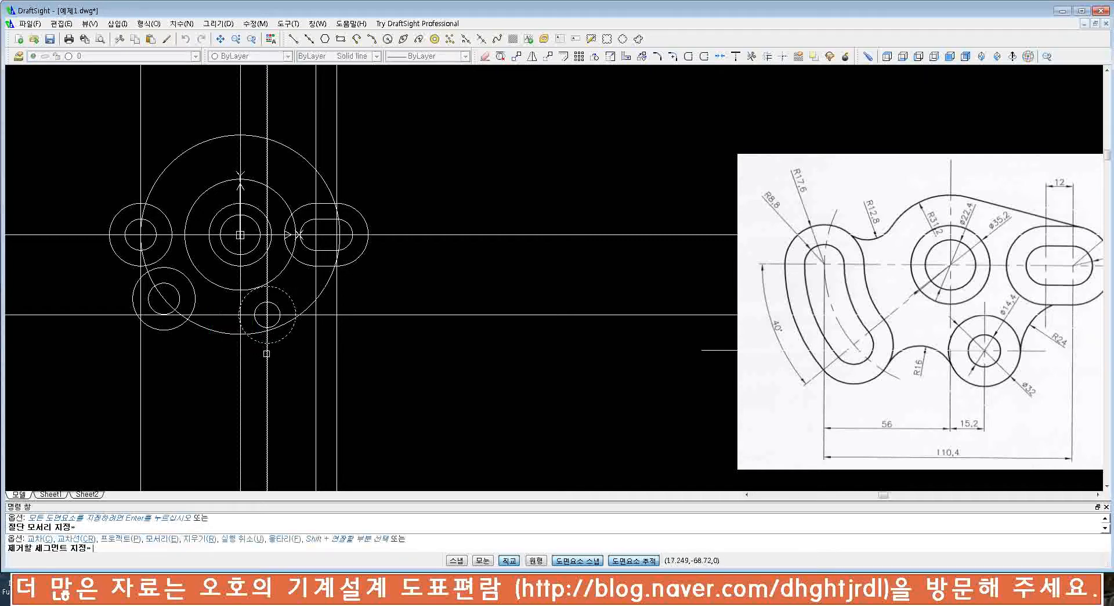
click(267, 351)
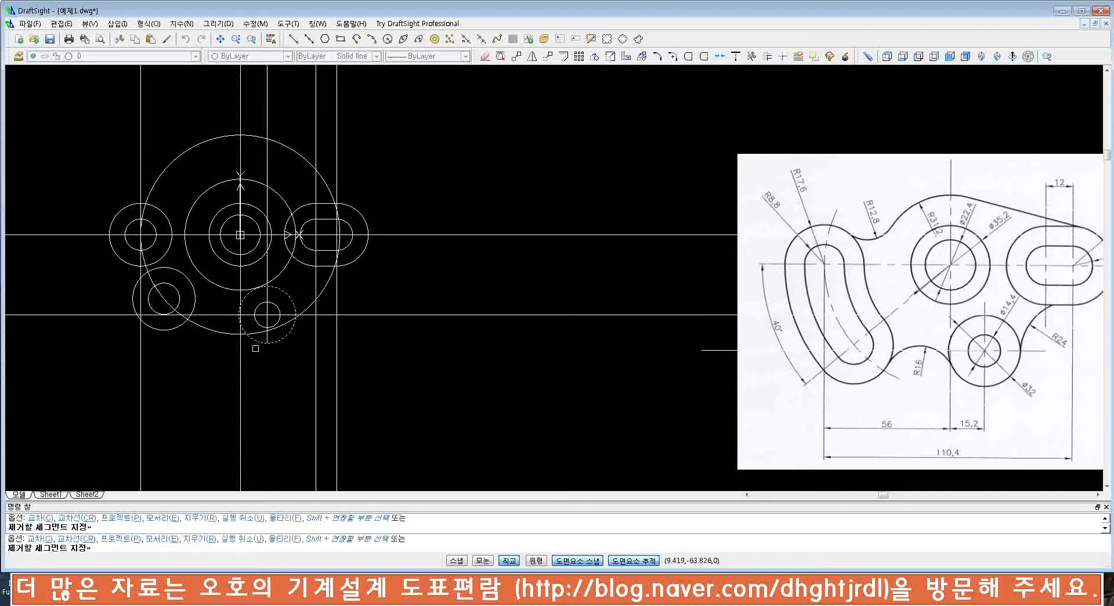
click(380, 314)
click(227, 314)
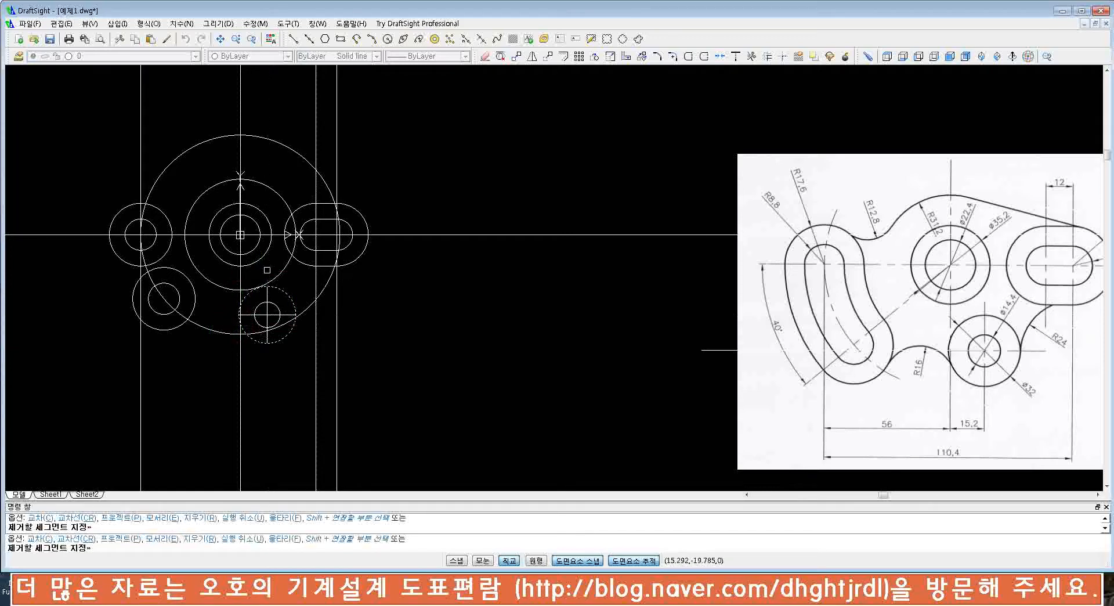
key(Escape)
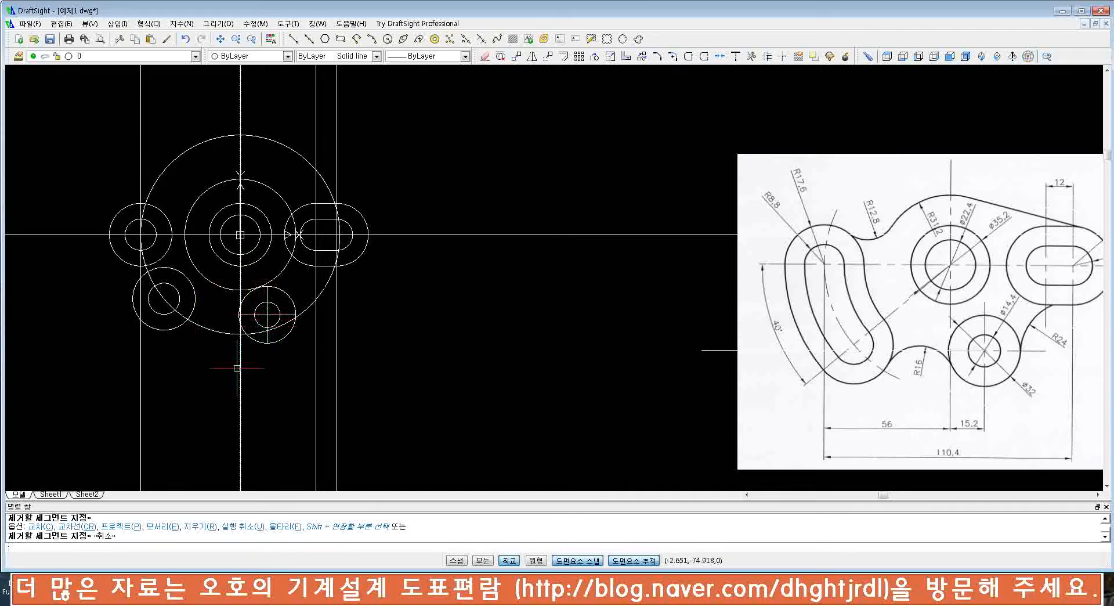
- Trim the large radius-56 circle to the arc running through the curved slot's two outer circles
key(Return)
click(175, 330)
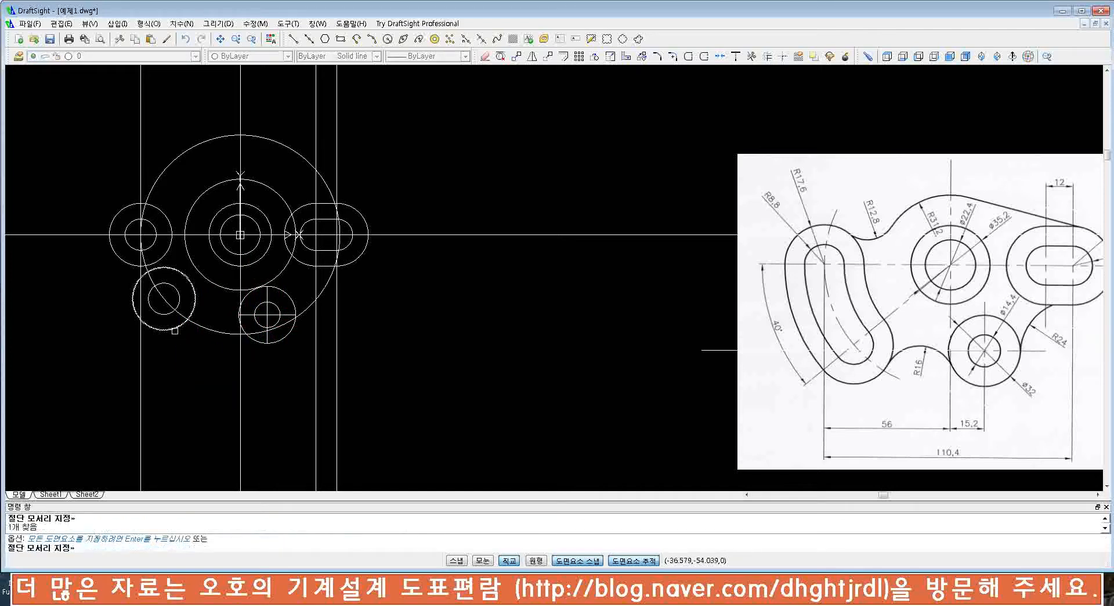
click(125, 206)
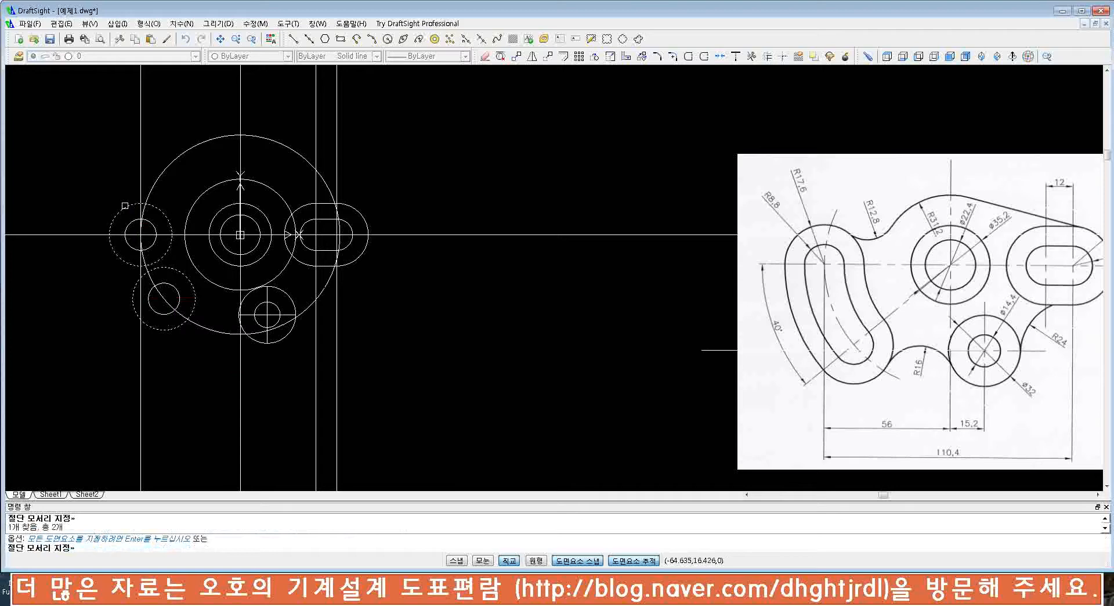
key(Return)
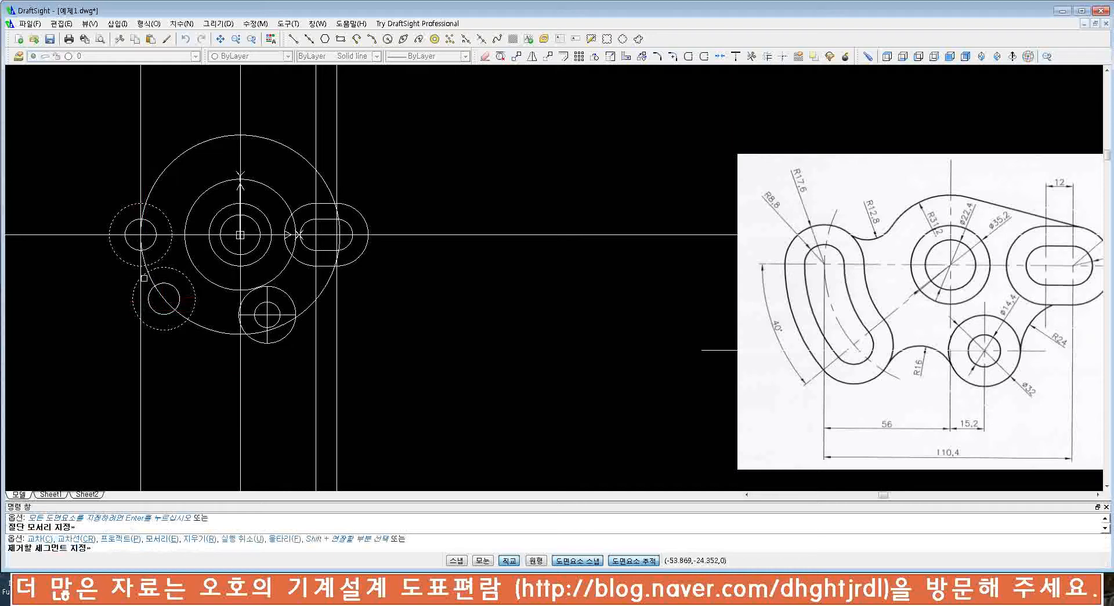
click(159, 172)
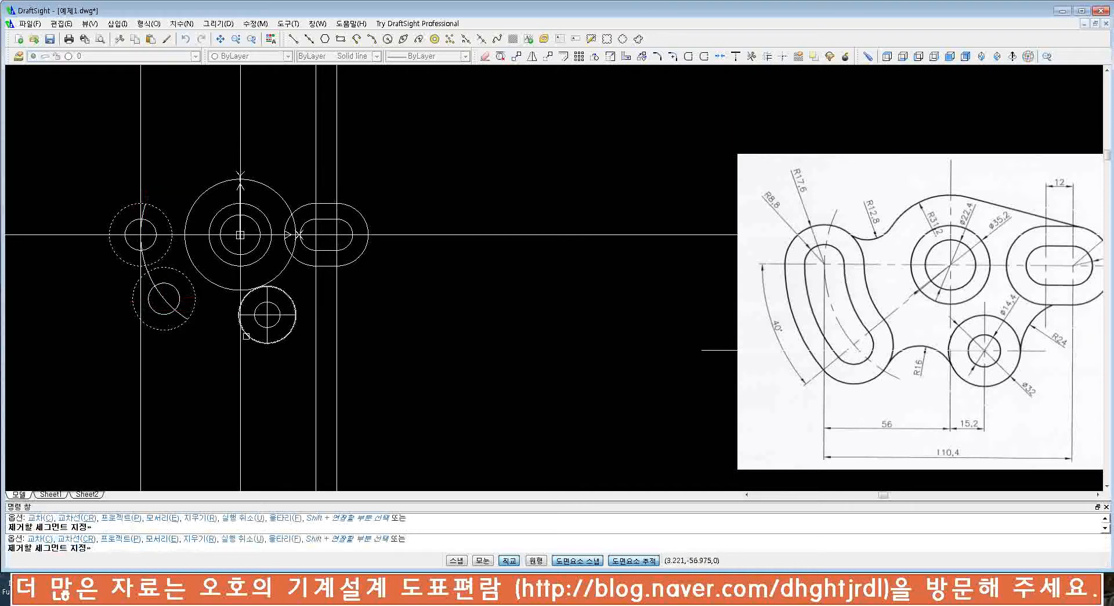
key(Escape)
key(Return)
click(304, 263)
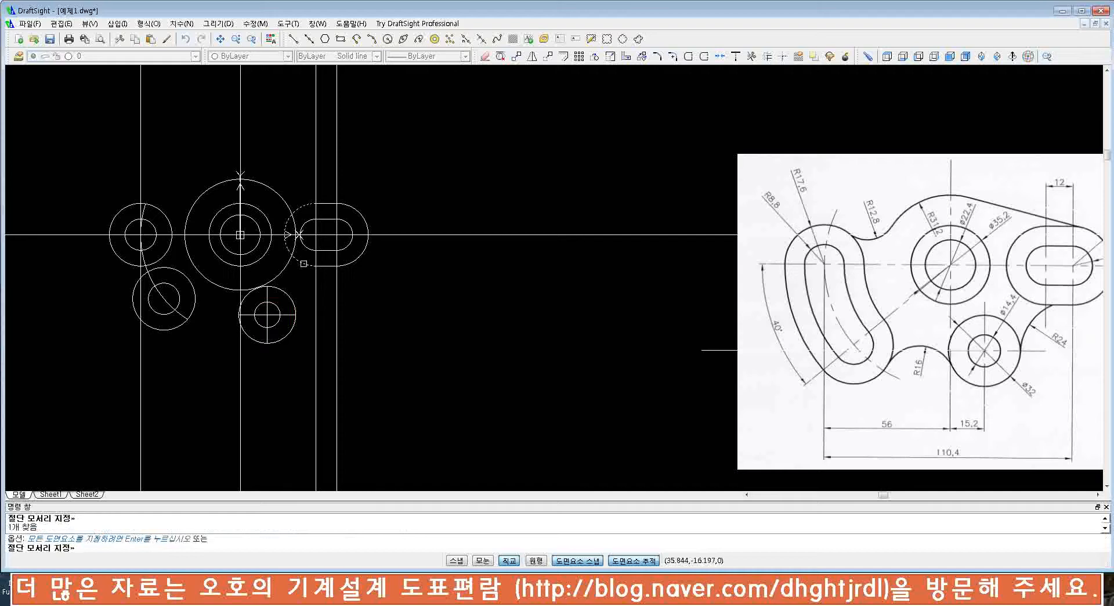
click(345, 263)
click(383, 235)
key(Escape)
- Trim the horizontal construction line through the origin to the straight slot's outer end arcs
key(Return)
click(303, 263)
key(Return)
click(392, 234)
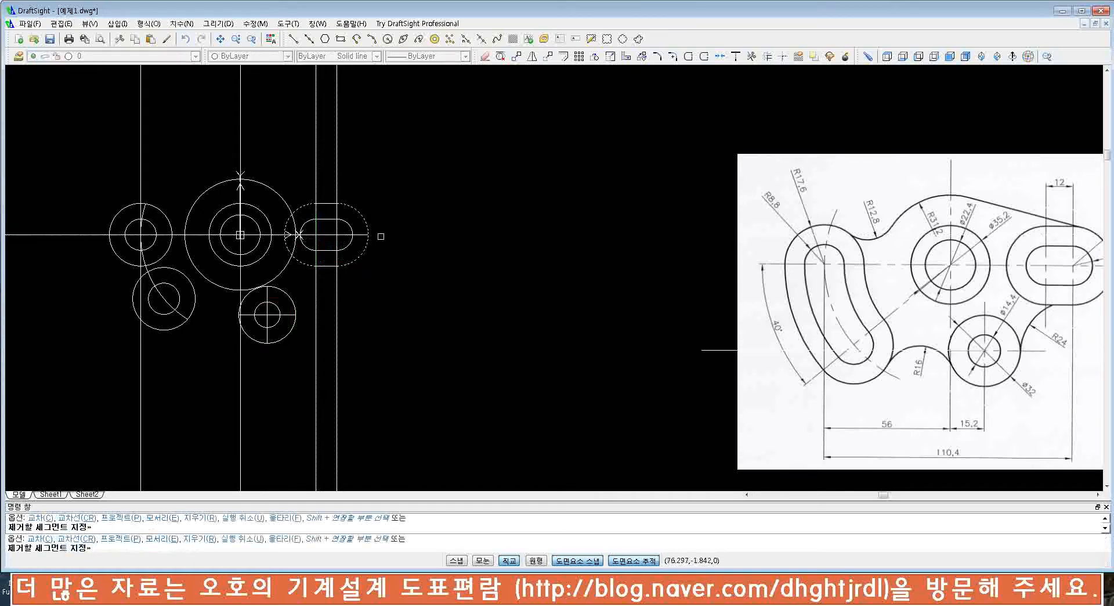
click(256, 234)
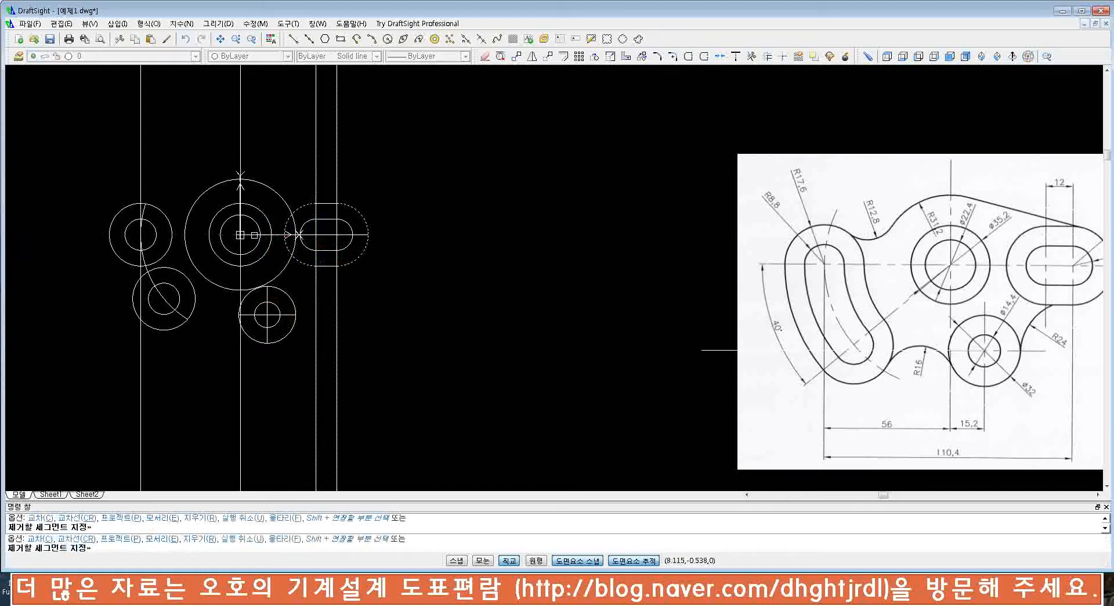
key(Escape)
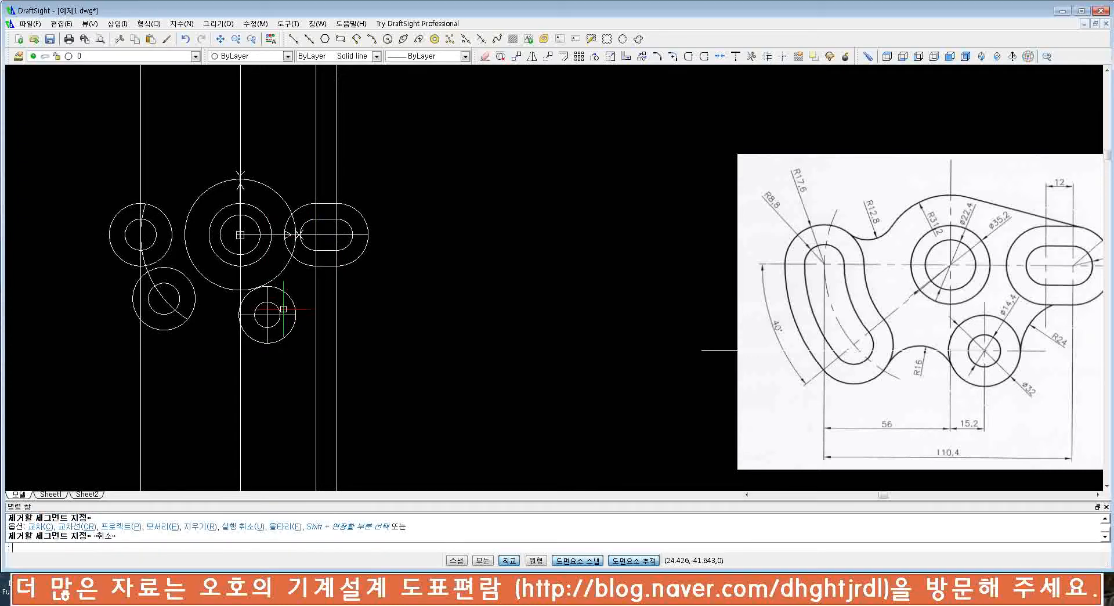
- Trim the two vertical construction lines through the straight slot's arc centres to its outer horizontal edges
key(Return)
click(329, 265)
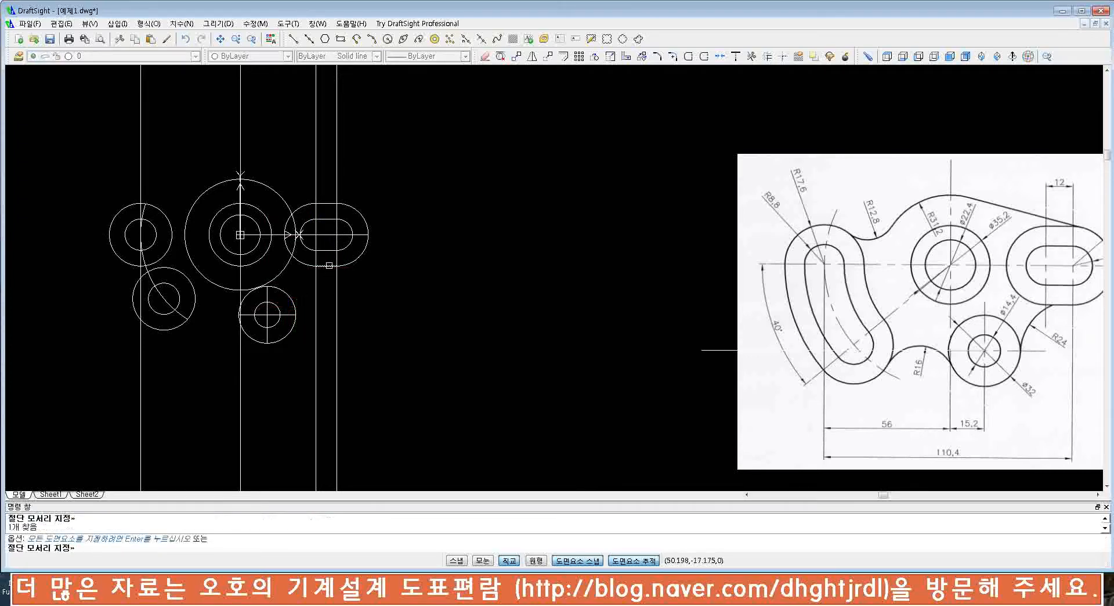
click(325, 204)
key(Return)
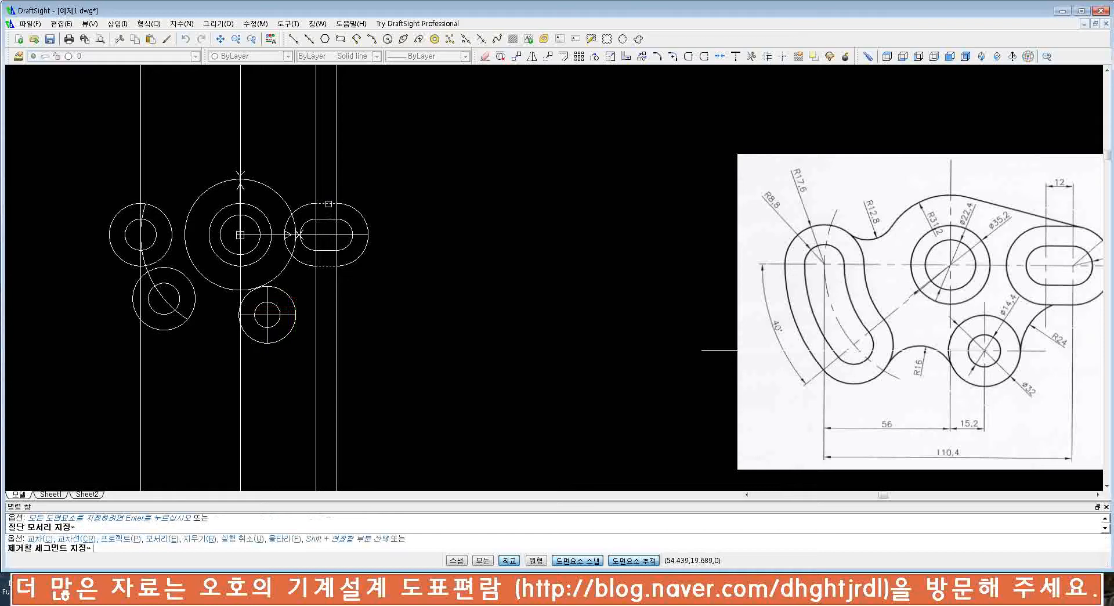
drag(350, 180, 306, 197)
drag(385, 326, 313, 297)
key(Escape)
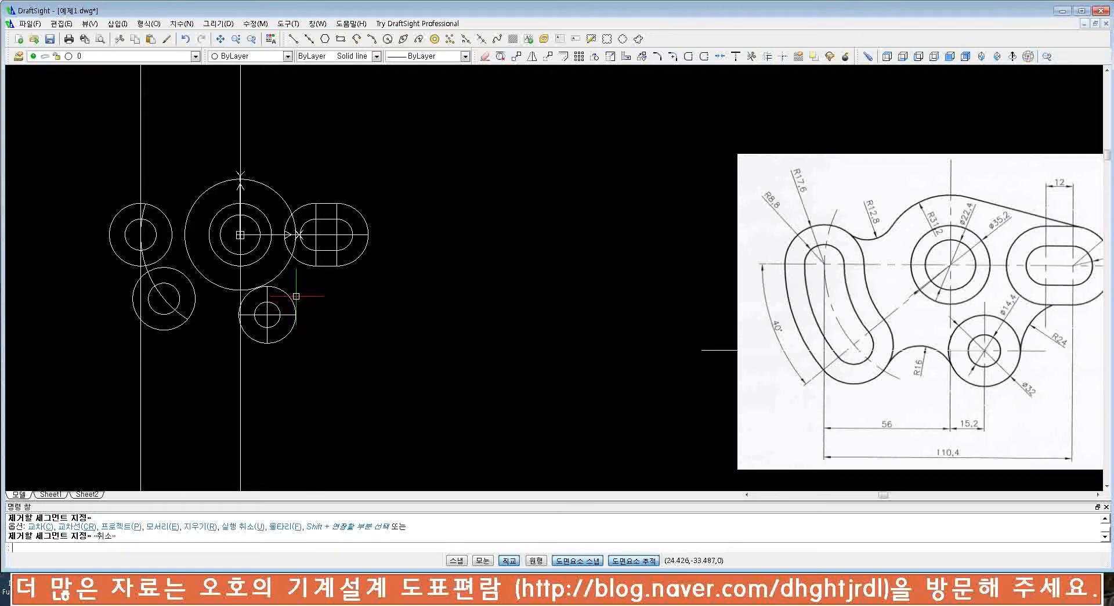
- Draw a horizontal centreline across the ø35.2 circle at the origin, from its left to its right quadrant
text(l)
key(Return)
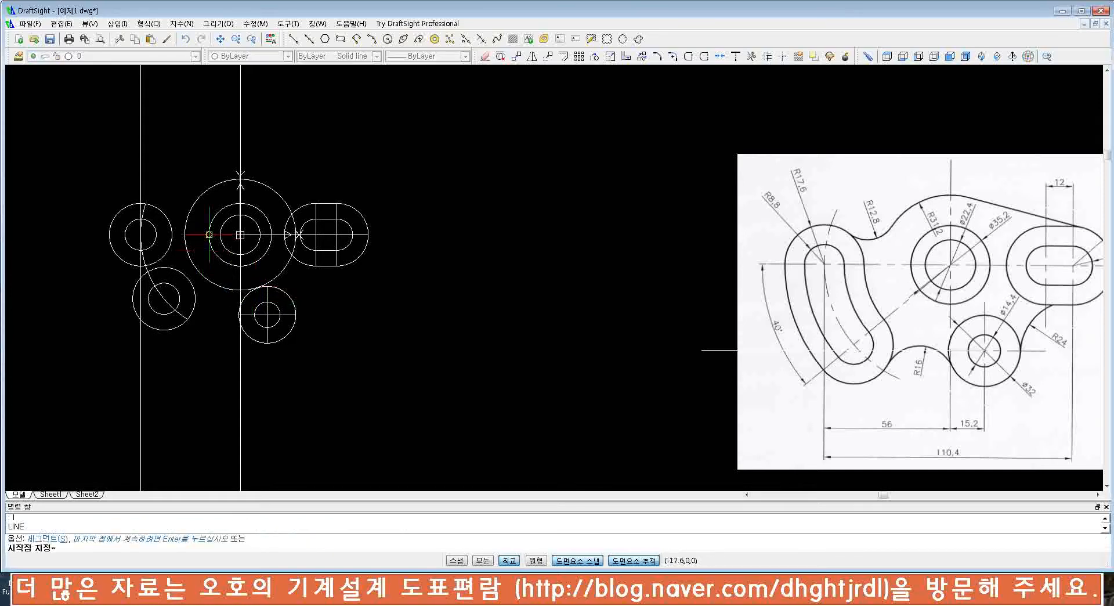
click(240, 234)
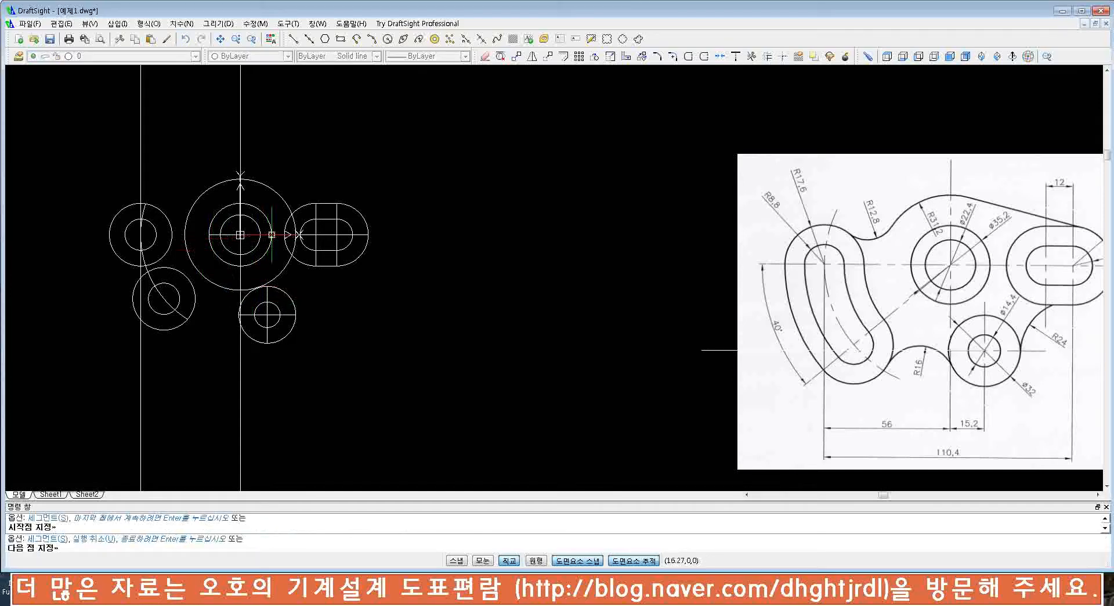
key(Escape)
- Trim the vertical construction line through the origin to the inside of the ø35.2 circle
text(tr)
key(Return)
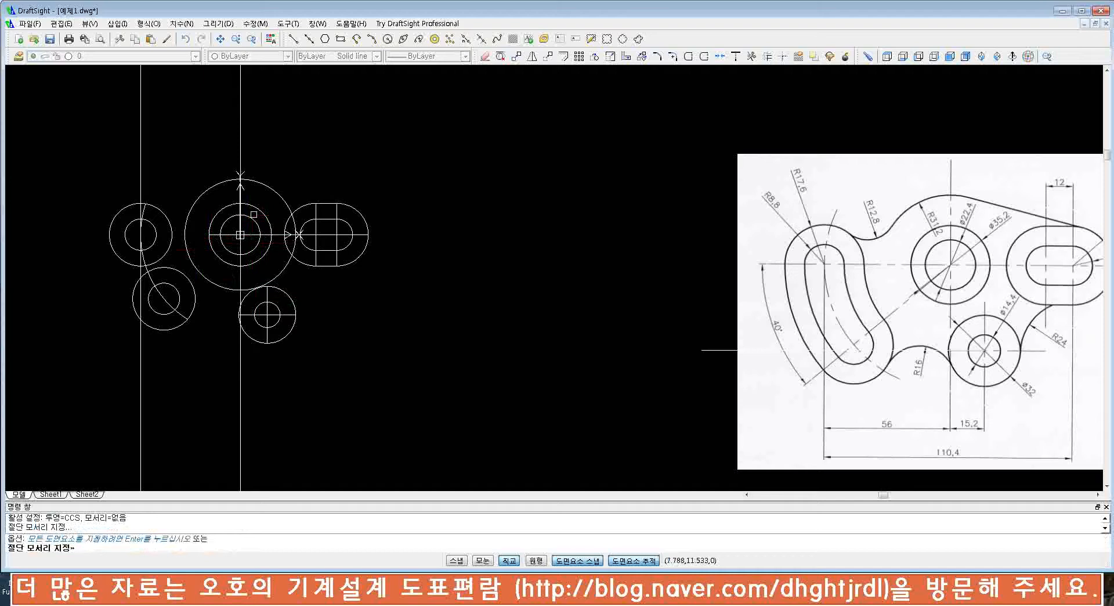
click(256, 211)
key(Return)
click(240, 114)
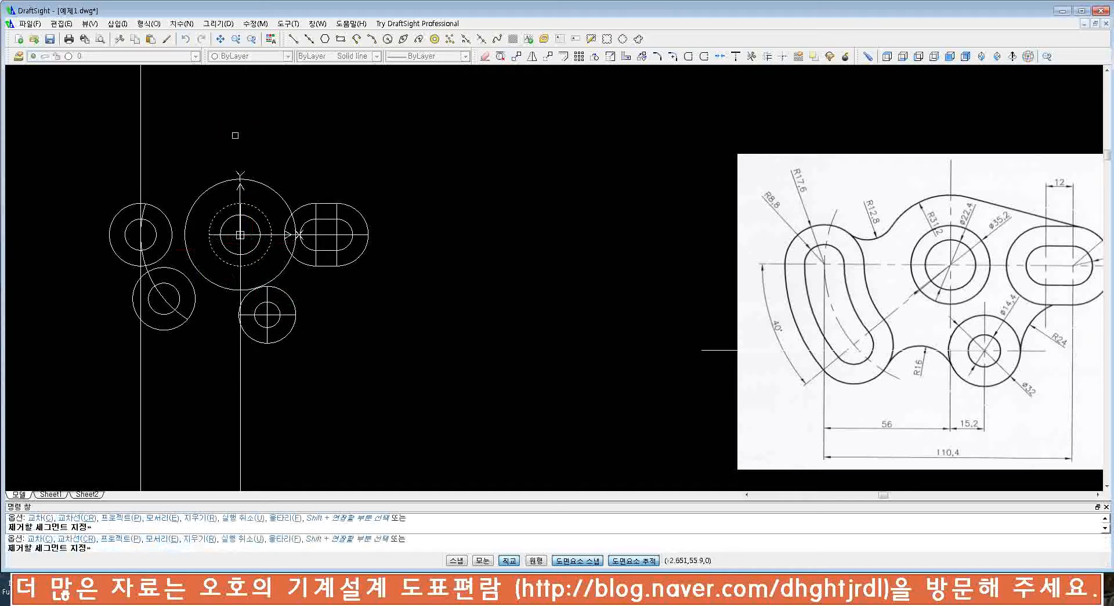
click(240, 394)
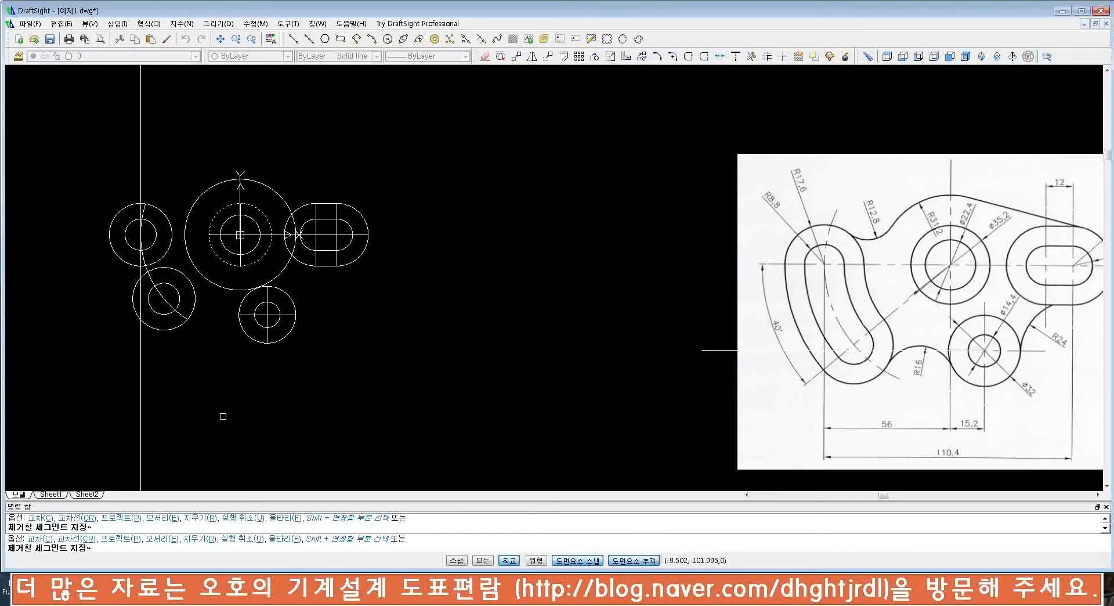
key(Escape)
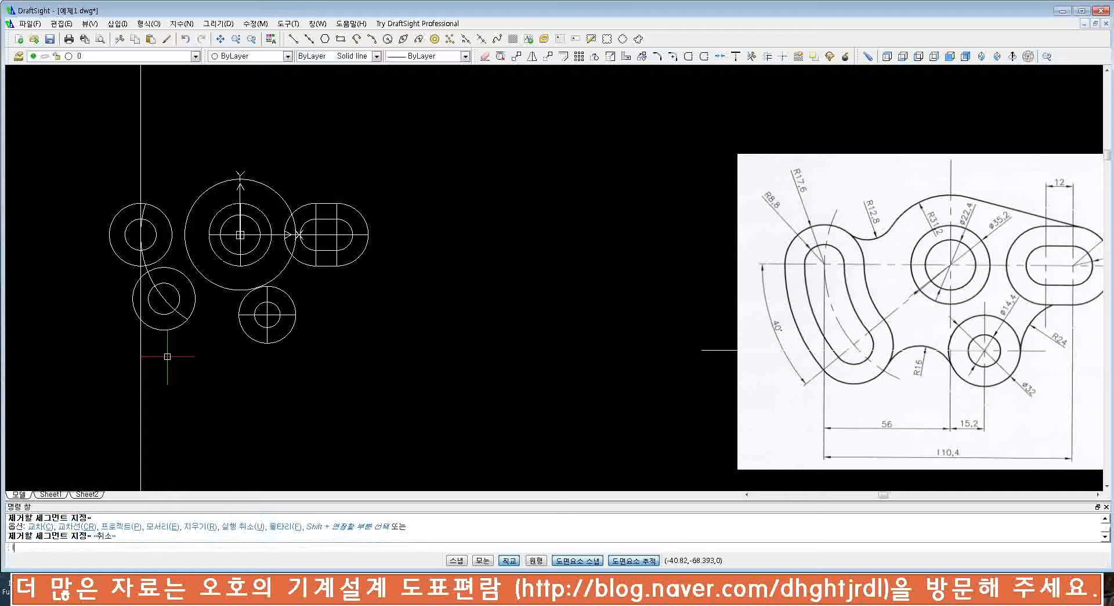
- Draw a horizontal centreline across the outer circle at the curved slot's upper end, from its right to its left quadrant
key(Return)
key(Escape)
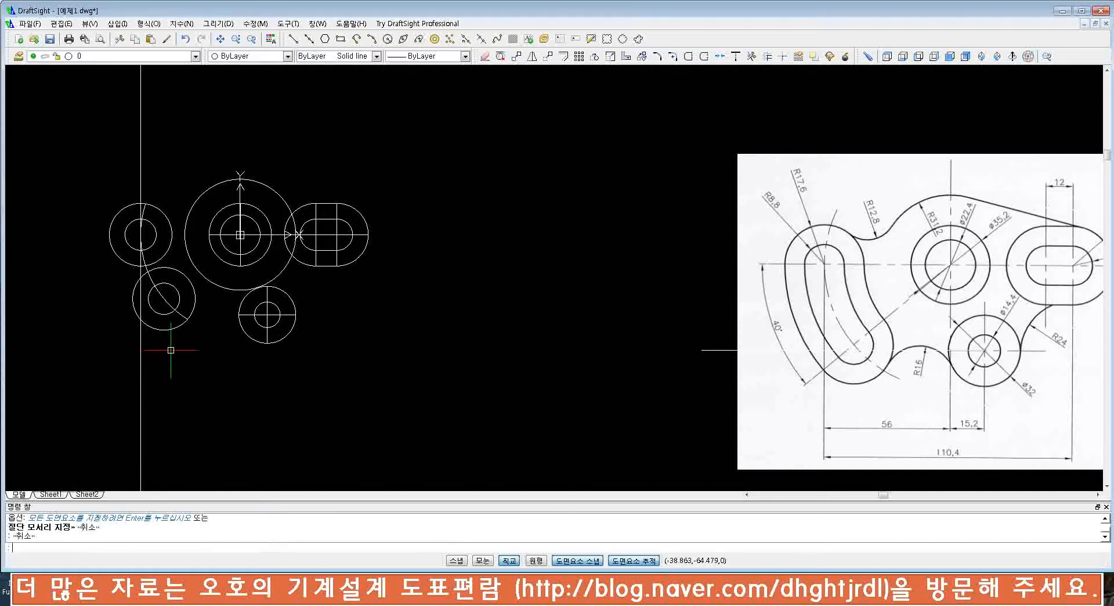
text(l)
key(Return)
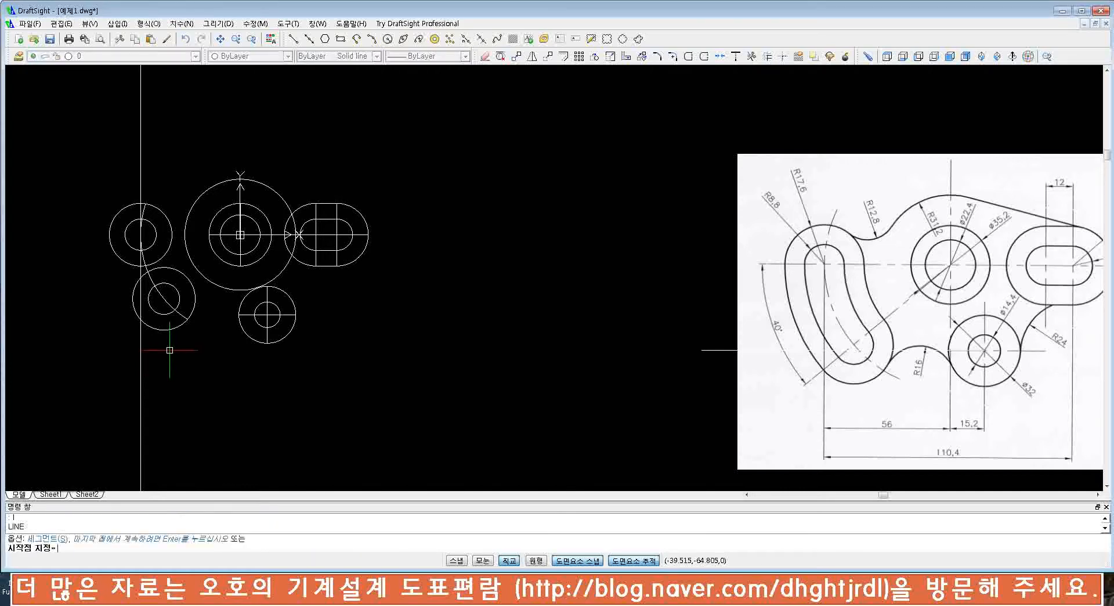
click(172, 234)
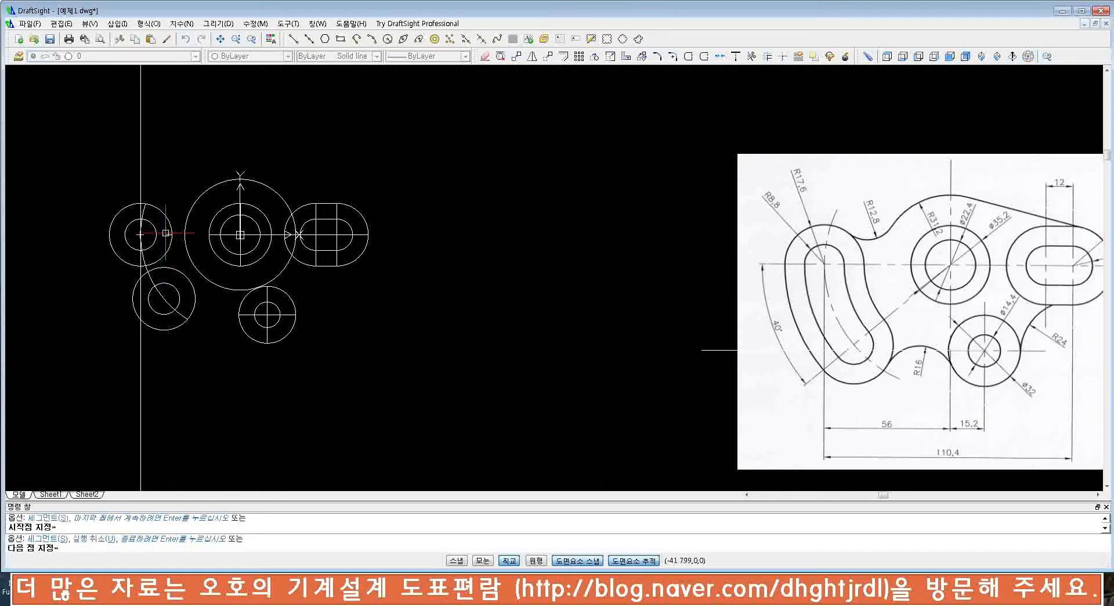
key(Escape)
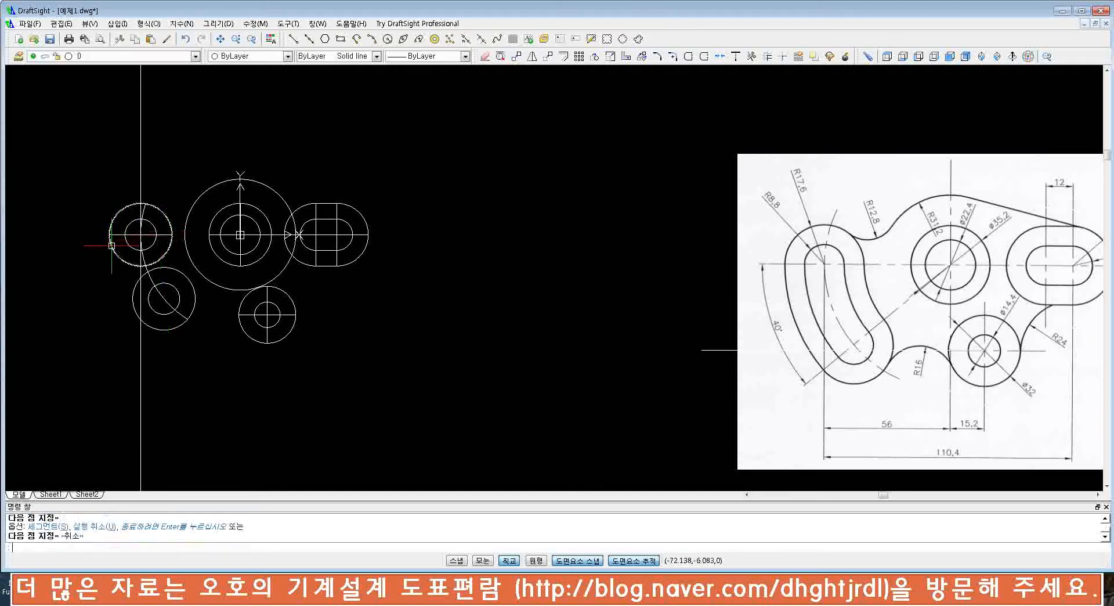
- Draw a slanted line from the origin to the centre of the circles at the curved slot's lower end
key(Return)
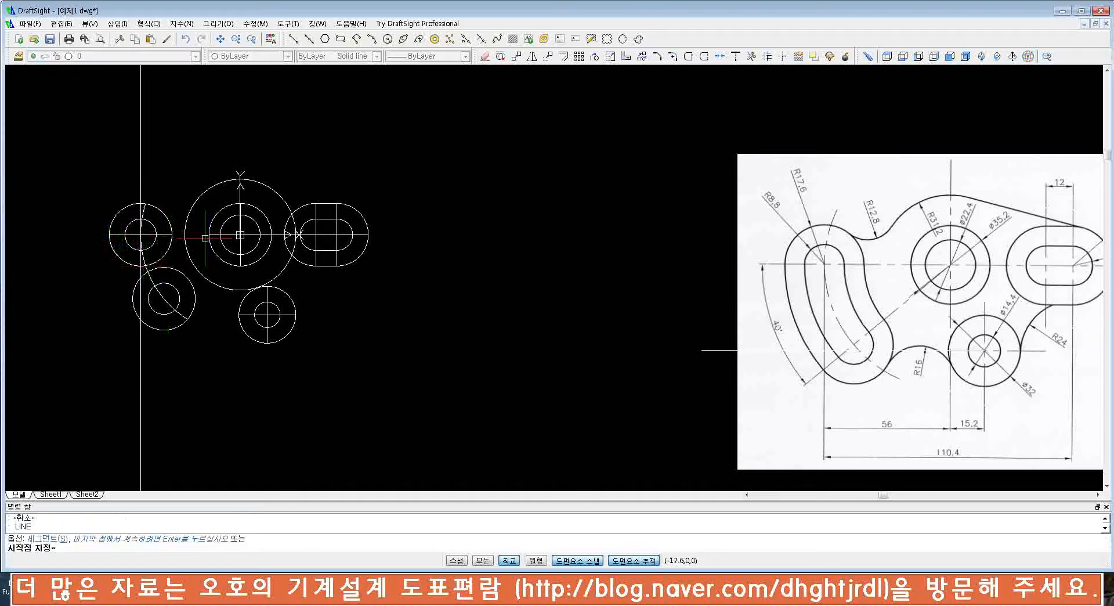
click(239, 233)
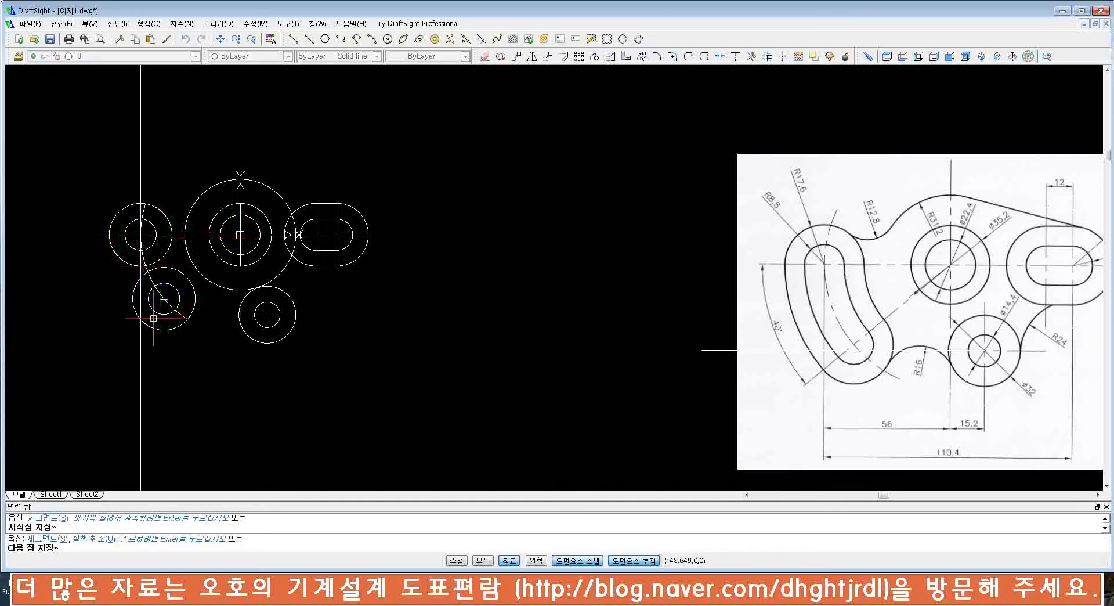
click(164, 299)
key(Escape)
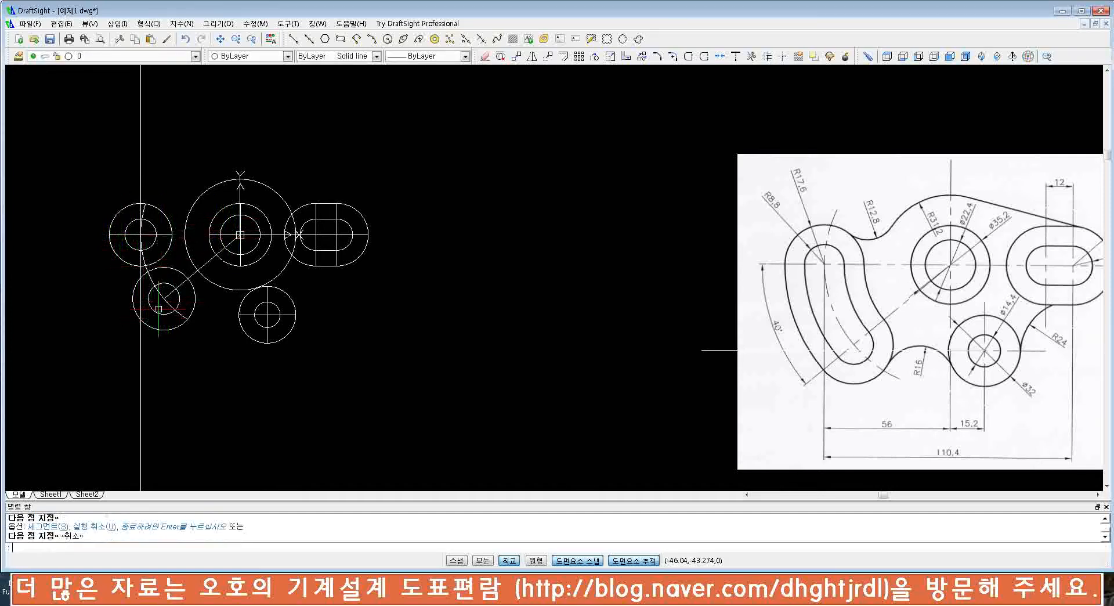
- Extend the slanted line to the far side of the outer circle at the curved slot's lower end
text(ex)
key(Return)
click(154, 326)
key(Return)
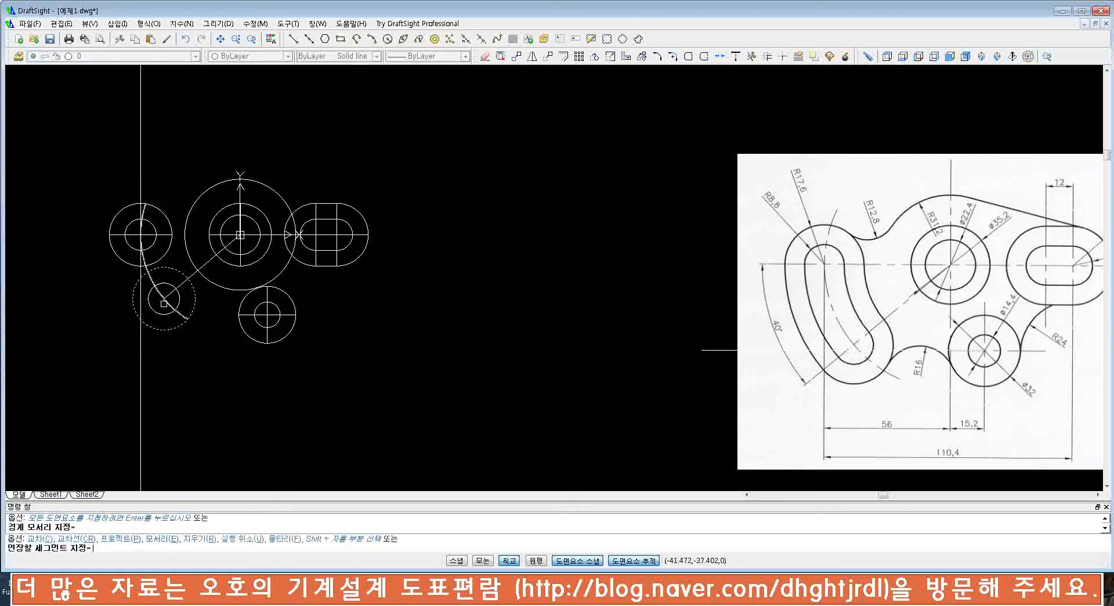
click(168, 296)
key(Escape)
- Trim the slanted line between the origin and the outer circle at the curved slot's lower end
text(tr)
key(Return)
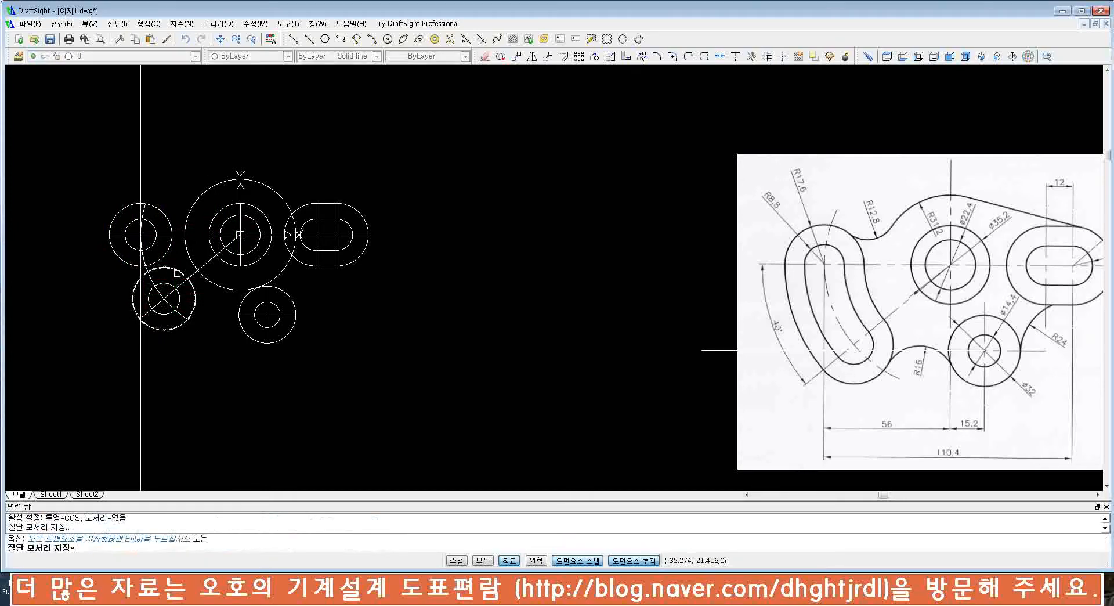
key(Return)
click(193, 271)
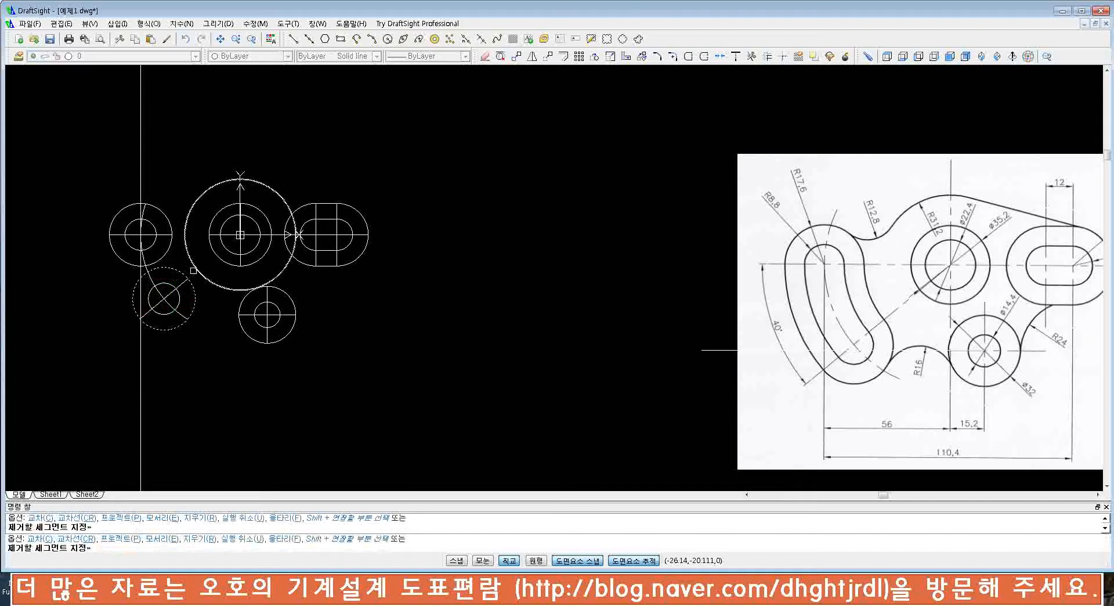
key(Escape)
- Delete the infinite vertical construction line through the centre of the curved slot's upper circles
click(141, 393)
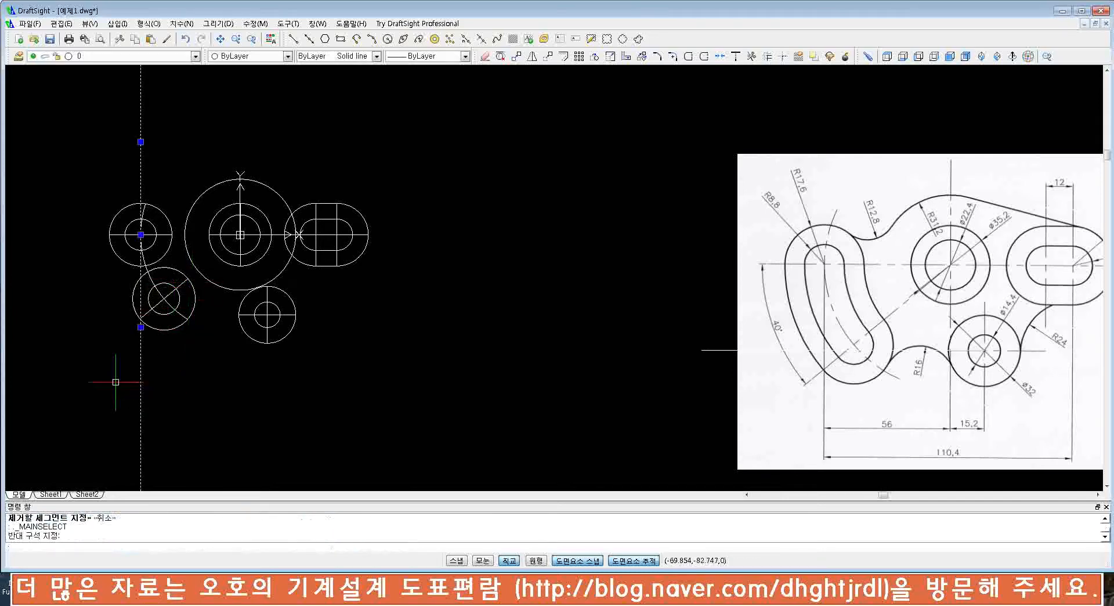
text(e)
key(Return)
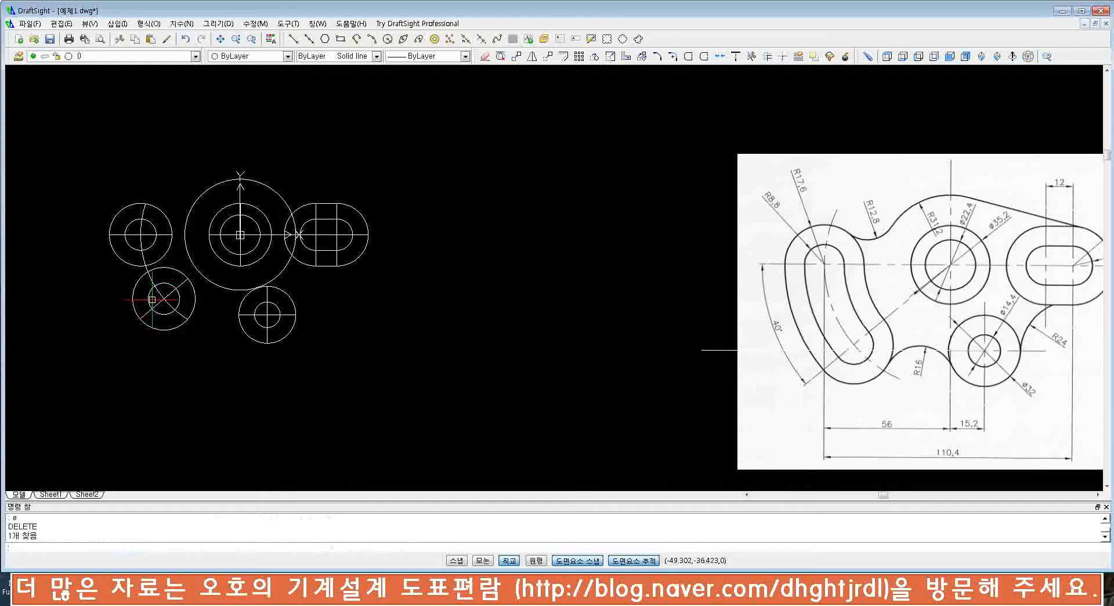
- Move all centrelines of the curved slot circles, the origin circles, the straight slot and the lower boss to layer 1
scroll(152, 300, up, 4)
click(179, 314)
click(165, 283)
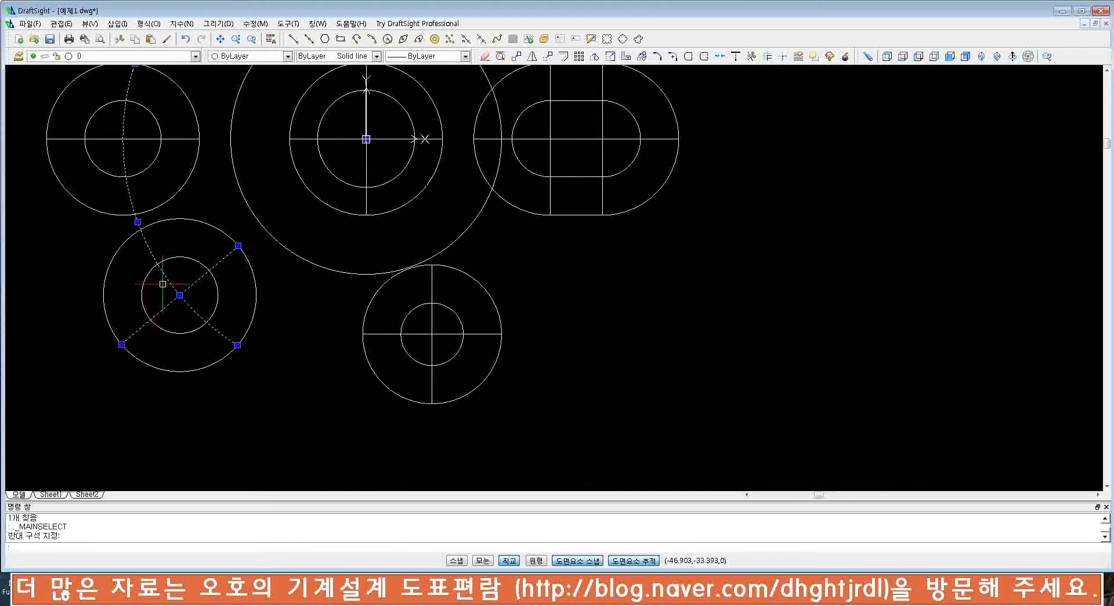
click(144, 172)
shift+click(151, 179)
shift+click(134, 159)
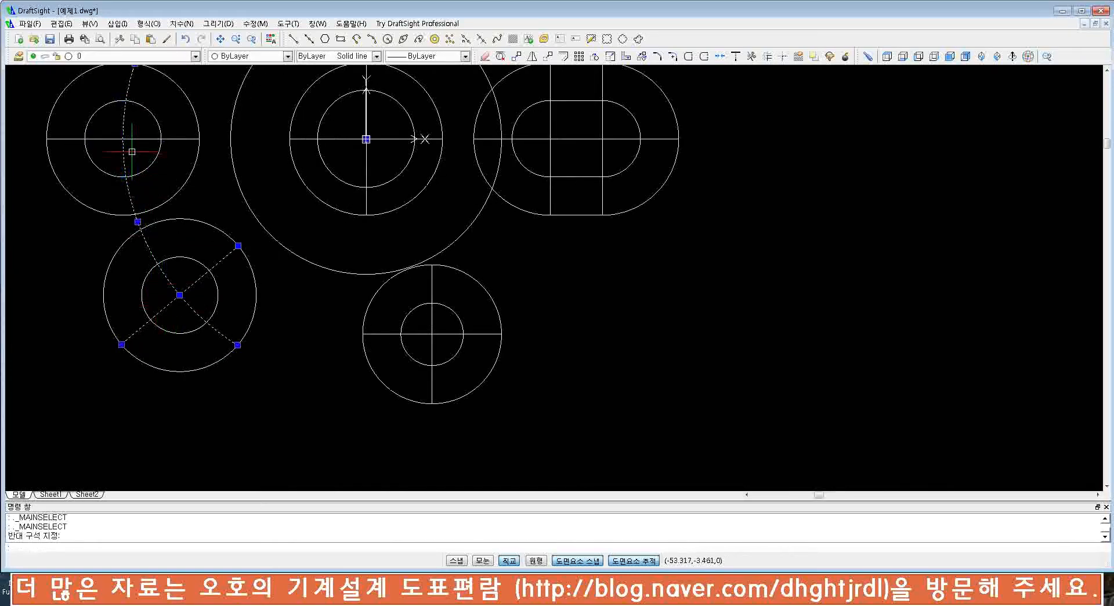
click(132, 151)
click(110, 130)
scroll(154, 189, down, 5)
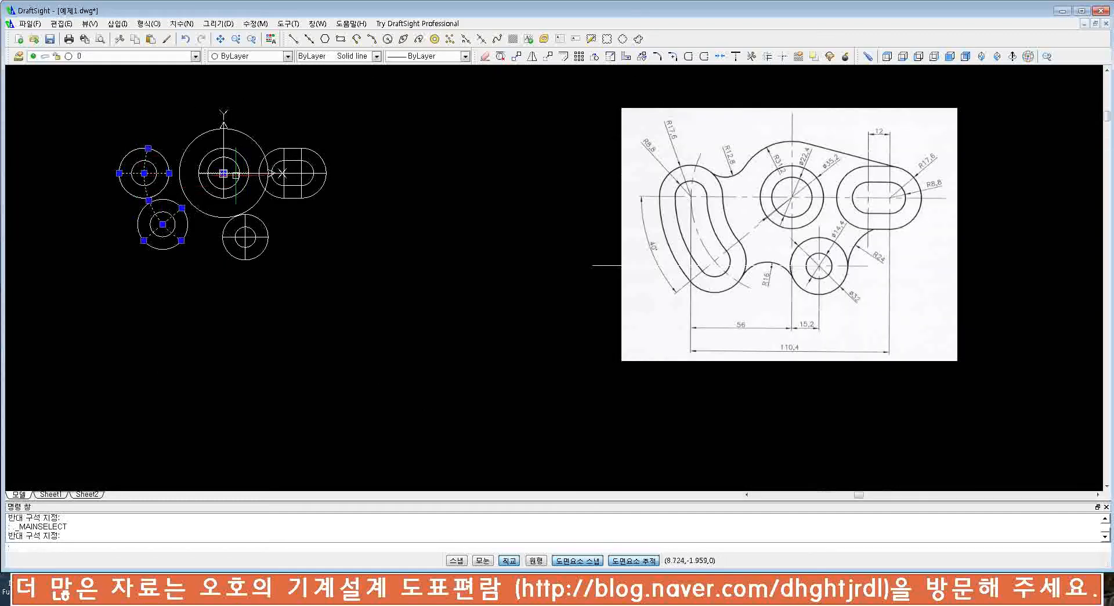
click(233, 181)
click(220, 167)
scroll(243, 238, up, 3)
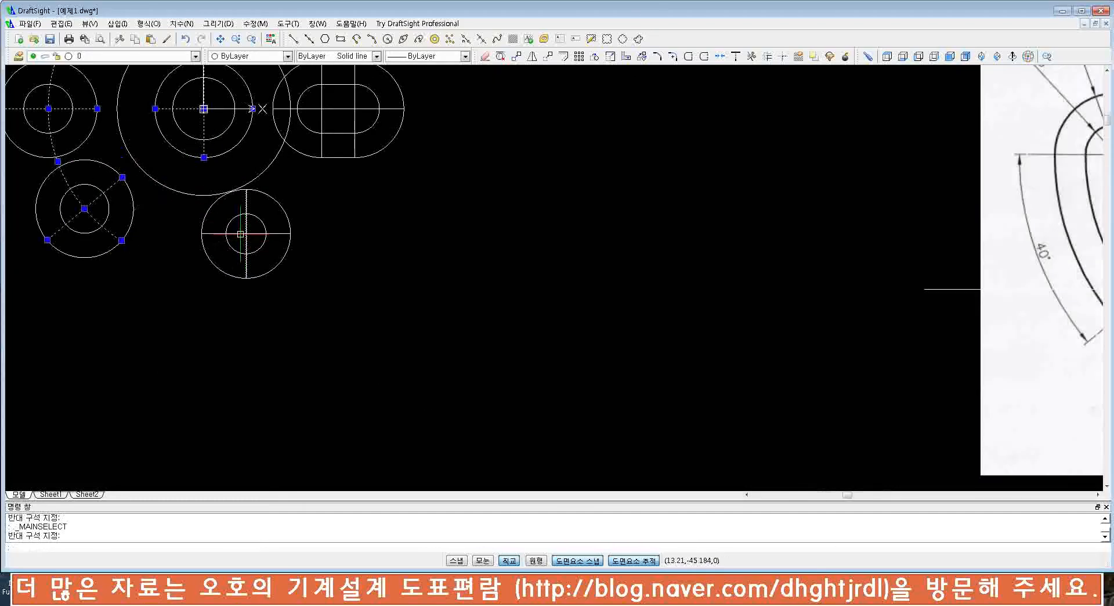
scroll(240, 234, up, 2)
middle_drag(324, 137, 259, 267)
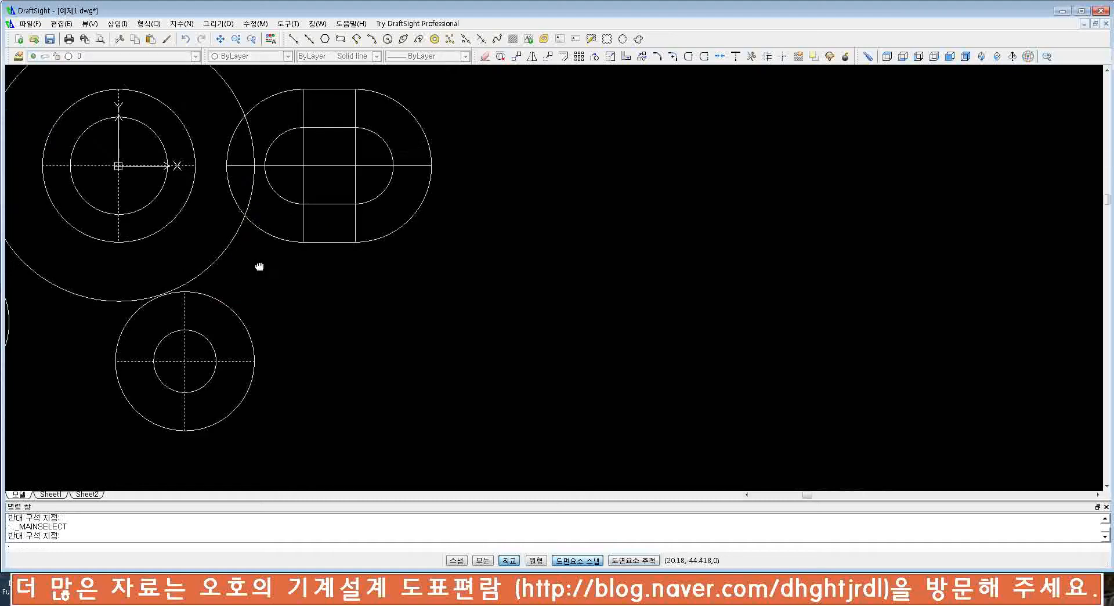
click(360, 179)
click(291, 156)
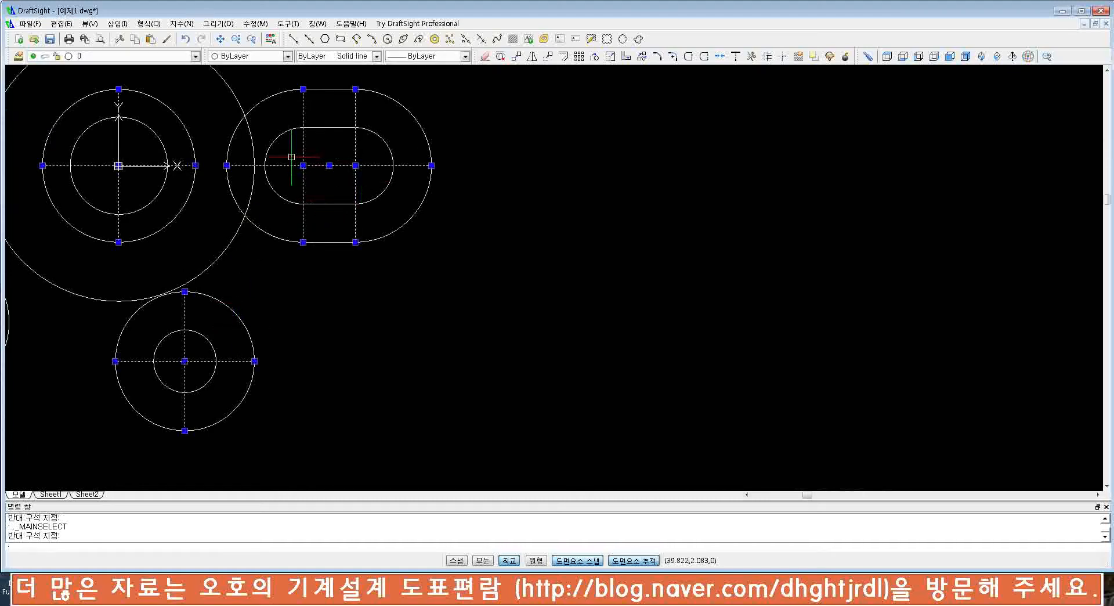
click(148, 56)
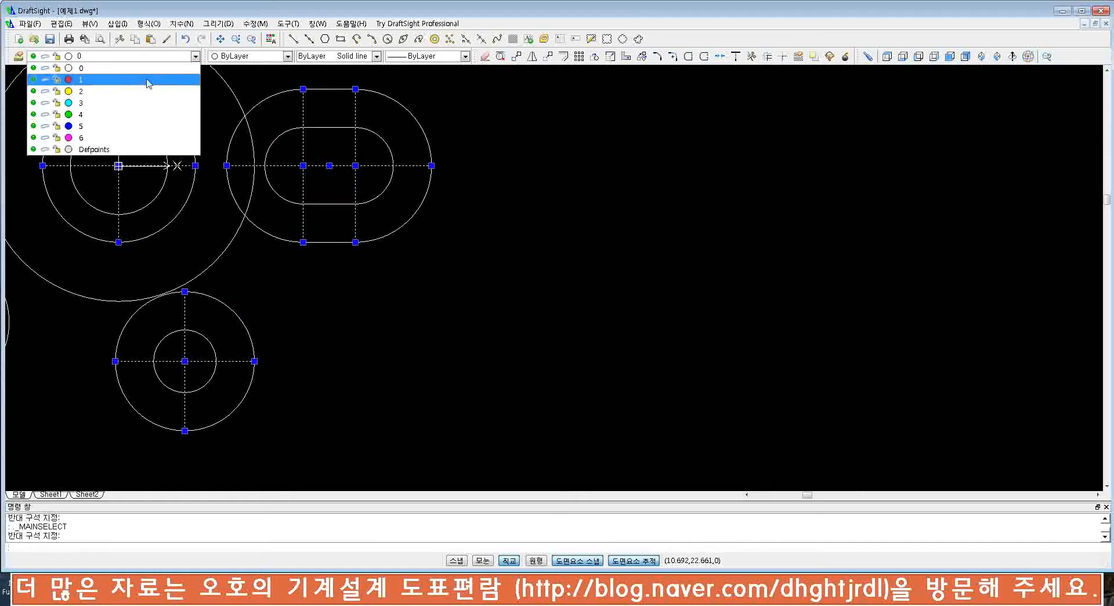
click(148, 81)
scroll(196, 243, down, 3)
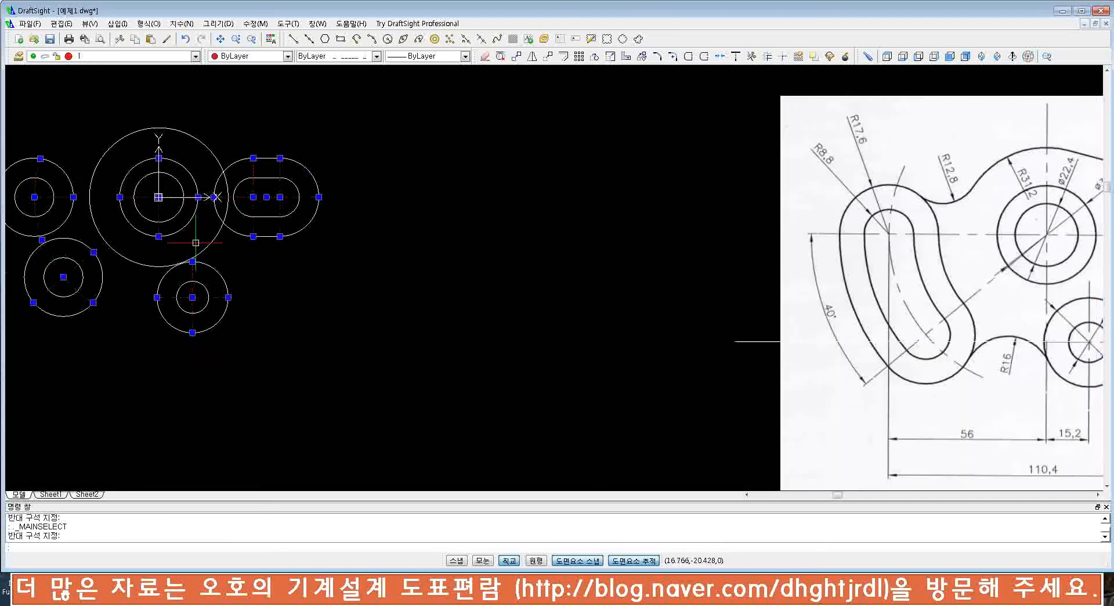
middle_drag(187, 259, 336, 275)
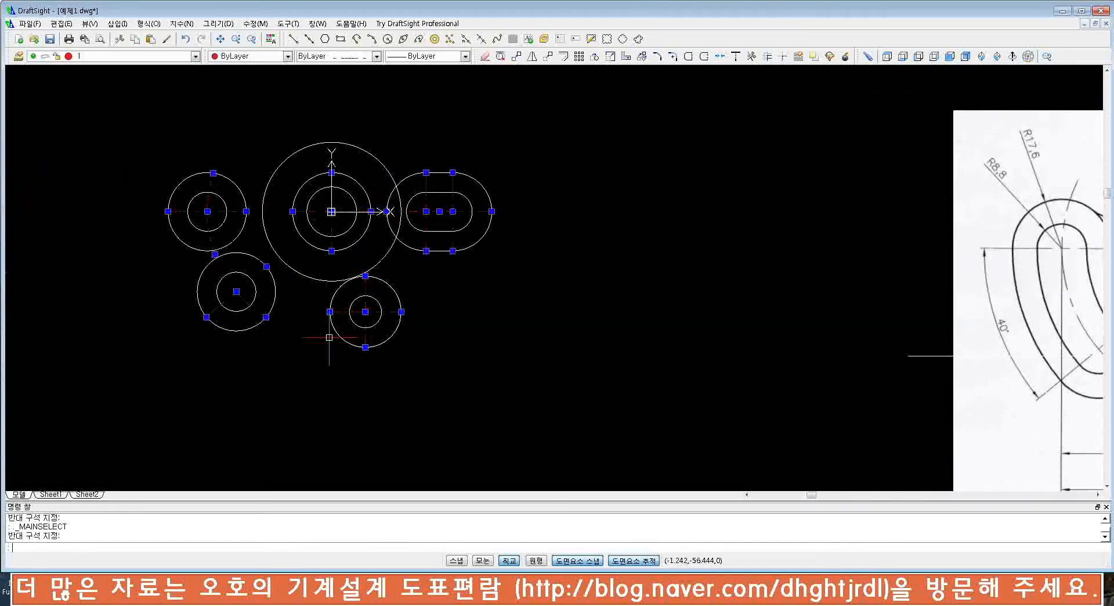
key(Escape)
key(Escape)
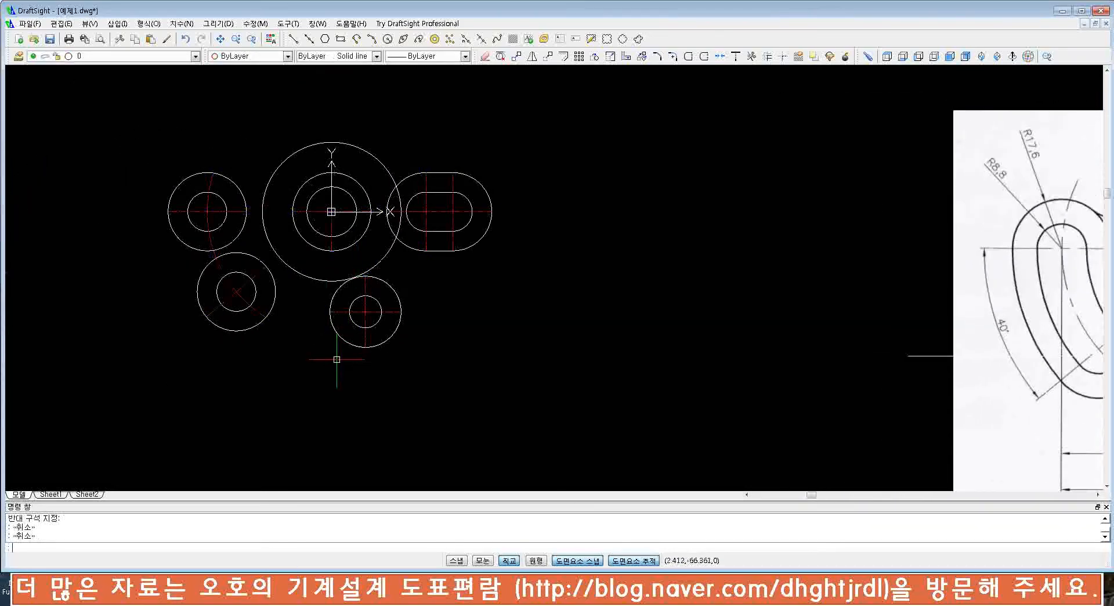
scroll(336, 358, down, 2)
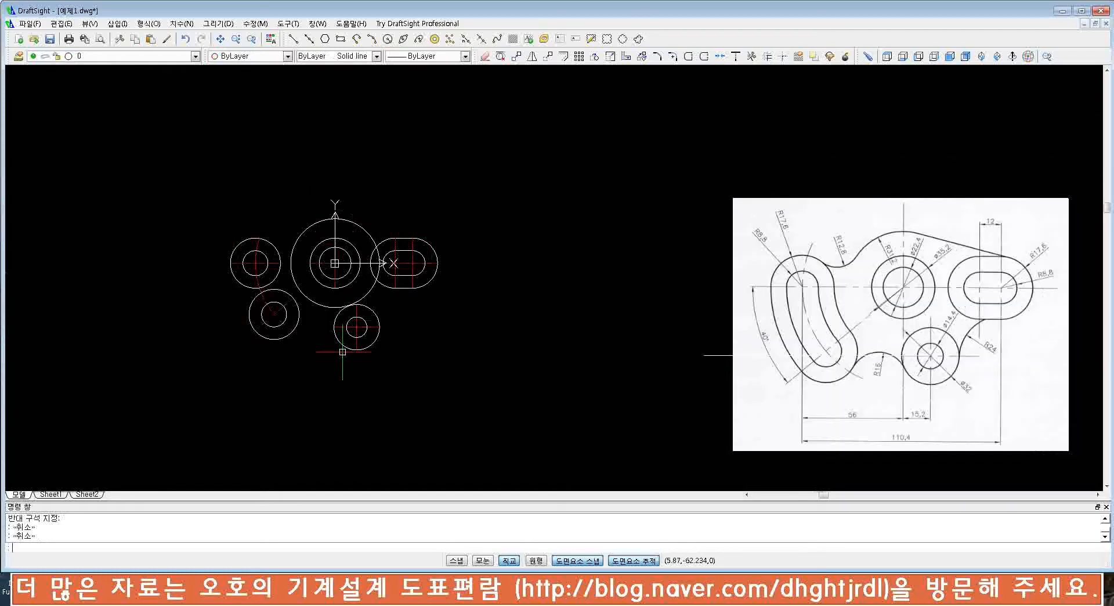
scroll(265, 258, up, 2)
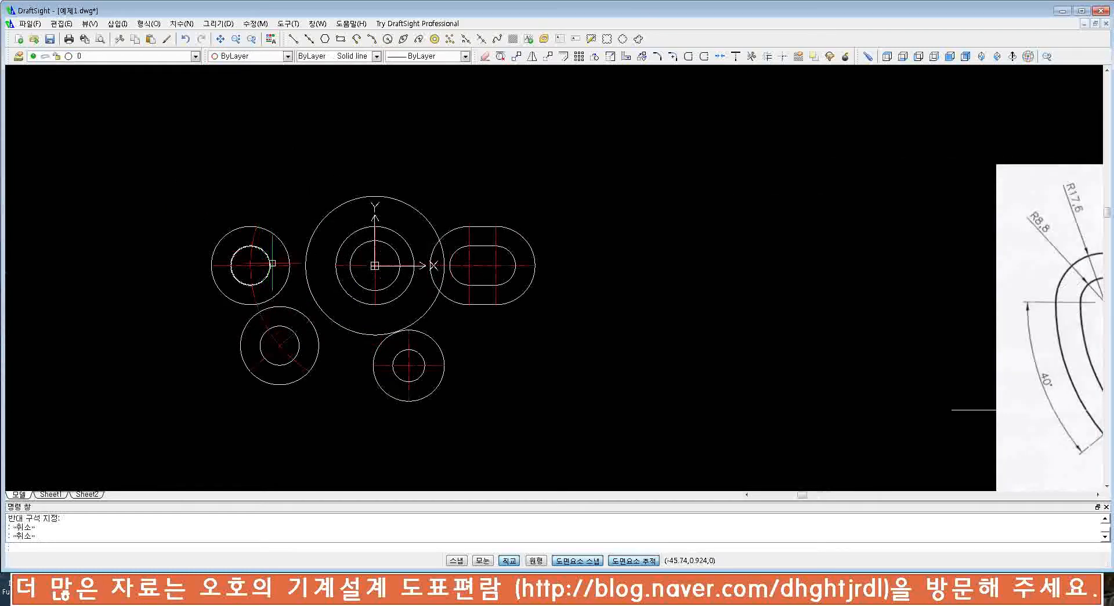
click(272, 263)
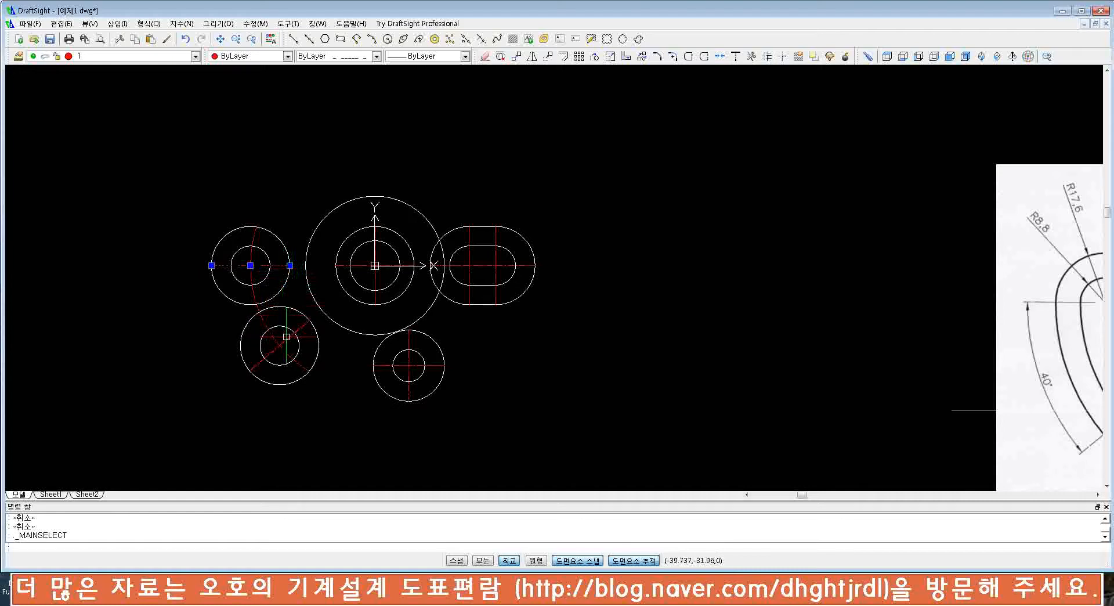
key(Escape)
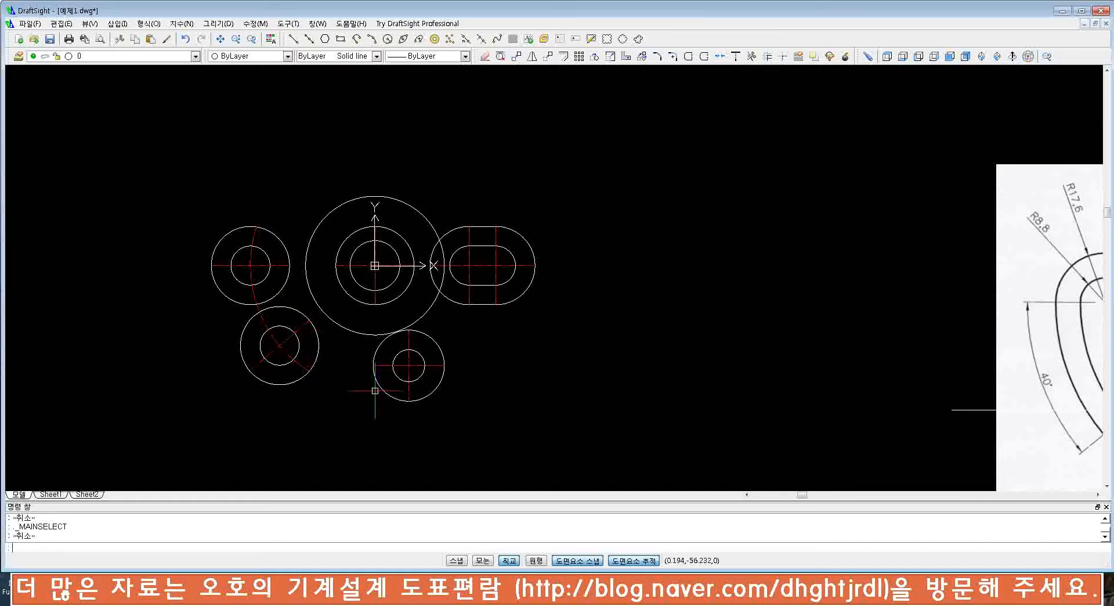
- Shift the lower boss's horizontal centreline 1 mm to the right by stretching it from its midpoint
scroll(391, 388, up, 1)
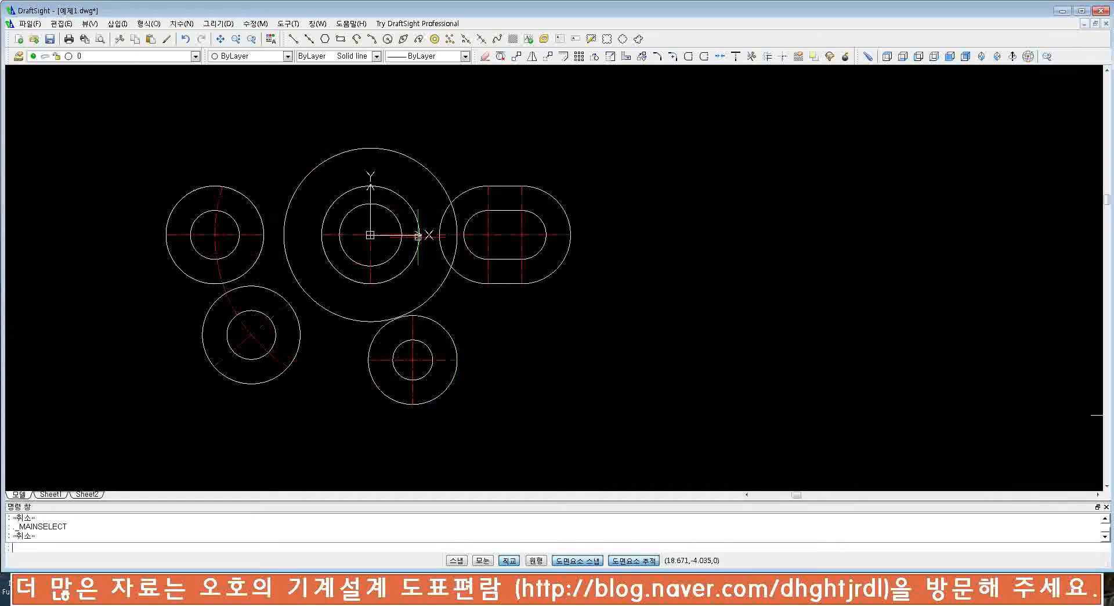
scroll(409, 366, up, 7)
click(435, 302)
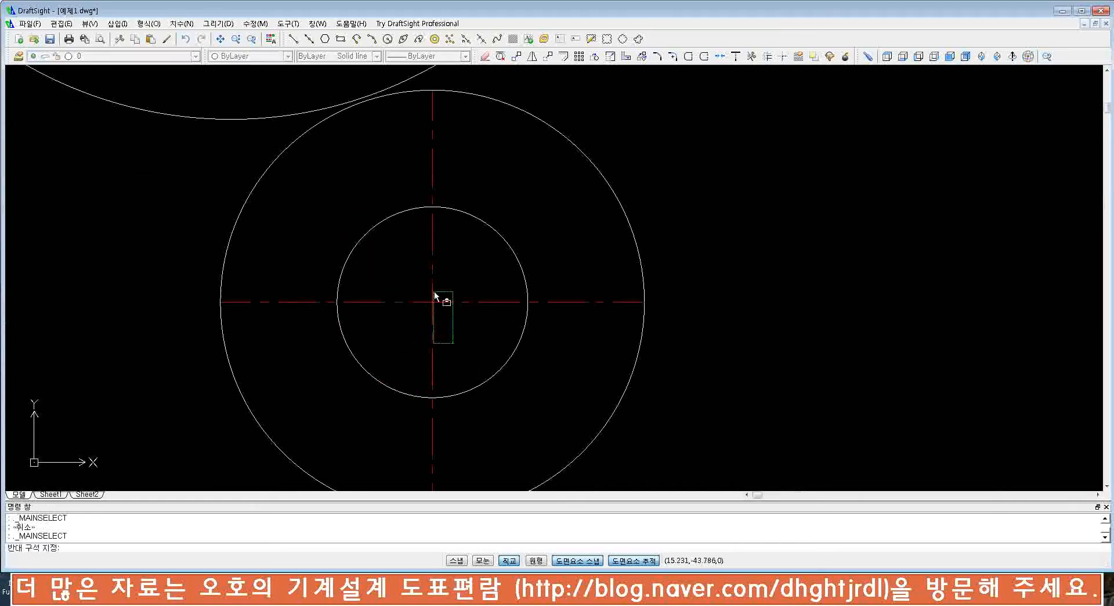
click(432, 302)
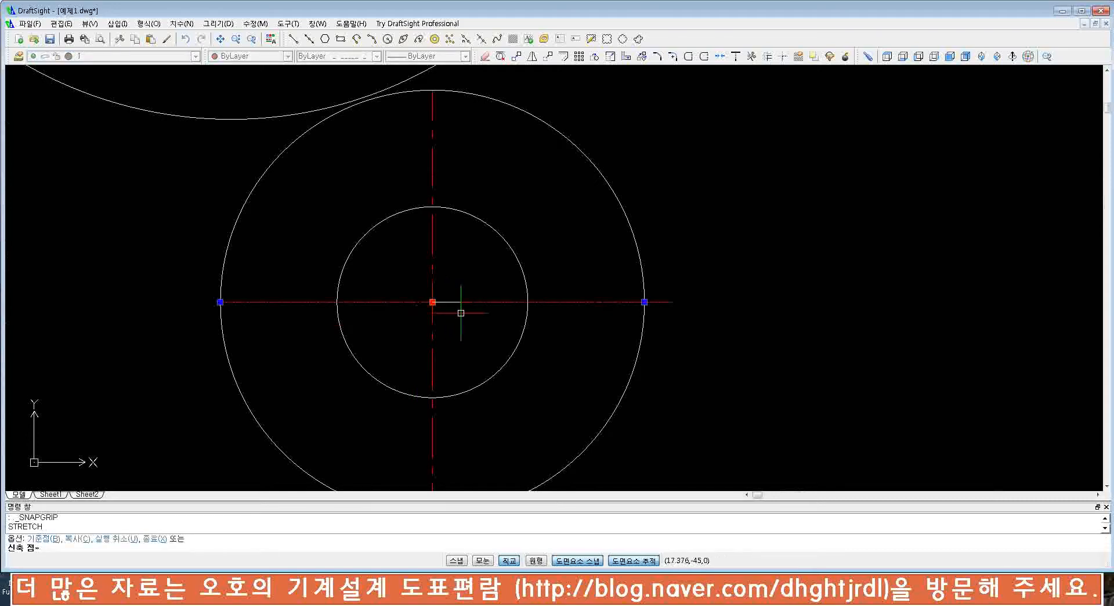
key(Escape)
key(Escape)
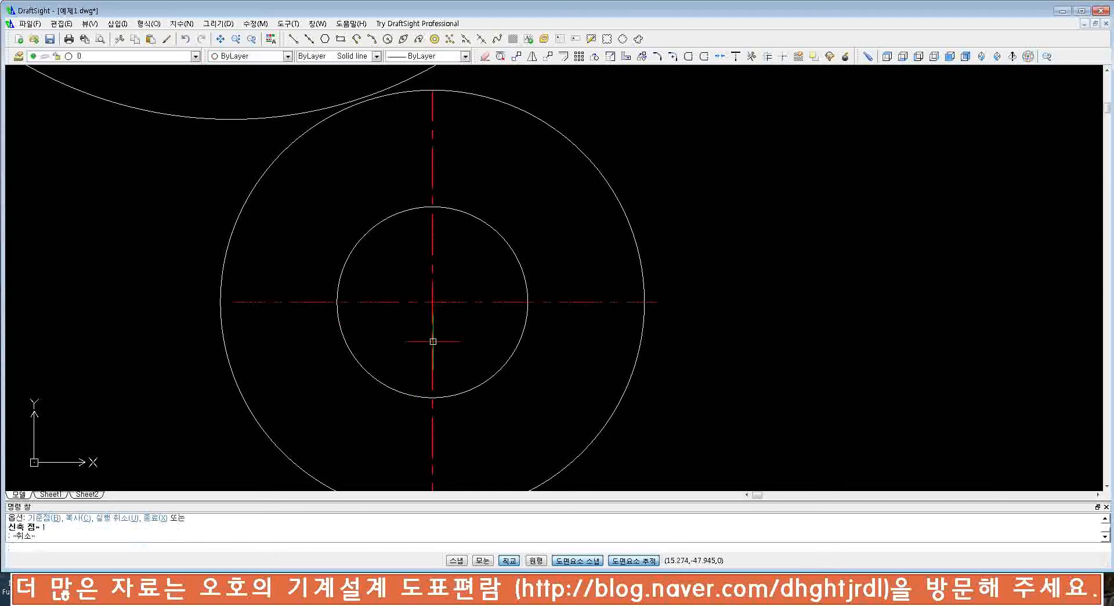
scroll(438, 344, down, 5)
scroll(437, 344, down, 2)
scroll(435, 342, up, 3)
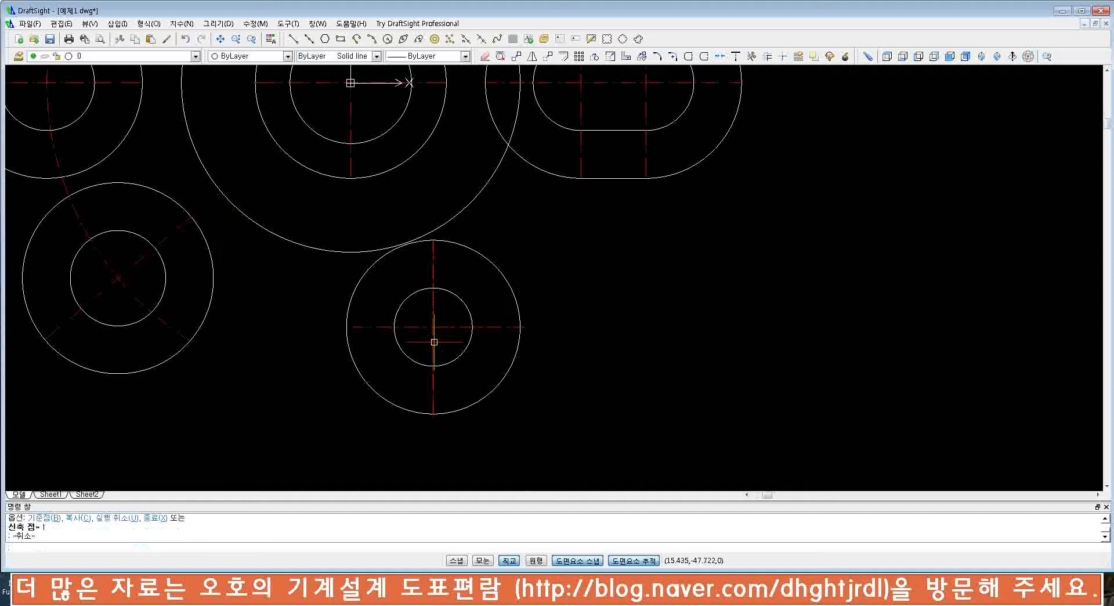
click(442, 341)
click(429, 323)
click(462, 363)
click(448, 346)
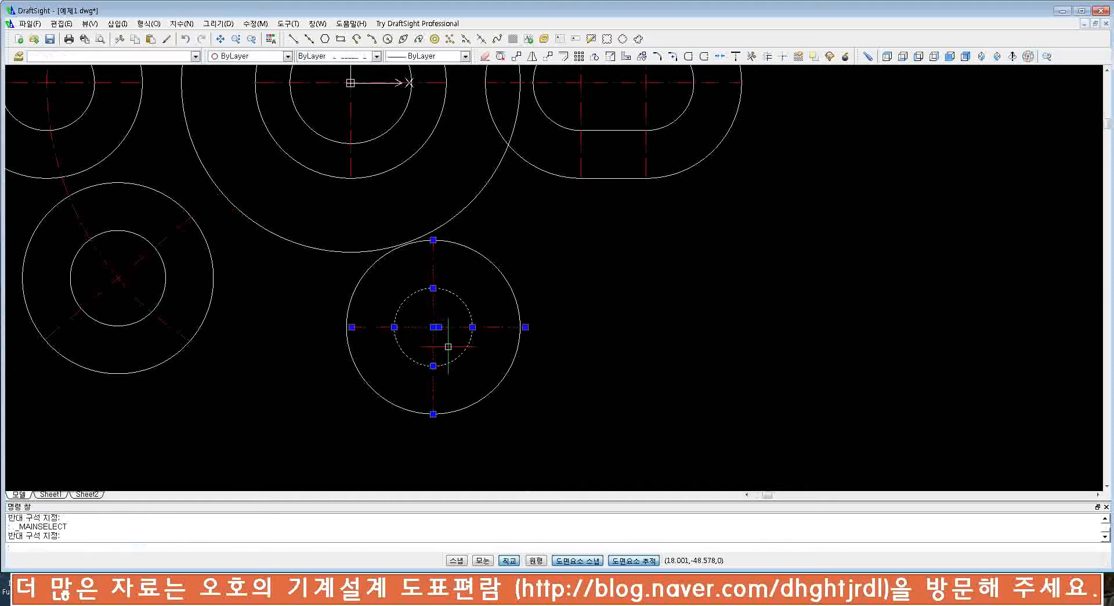
click(488, 388)
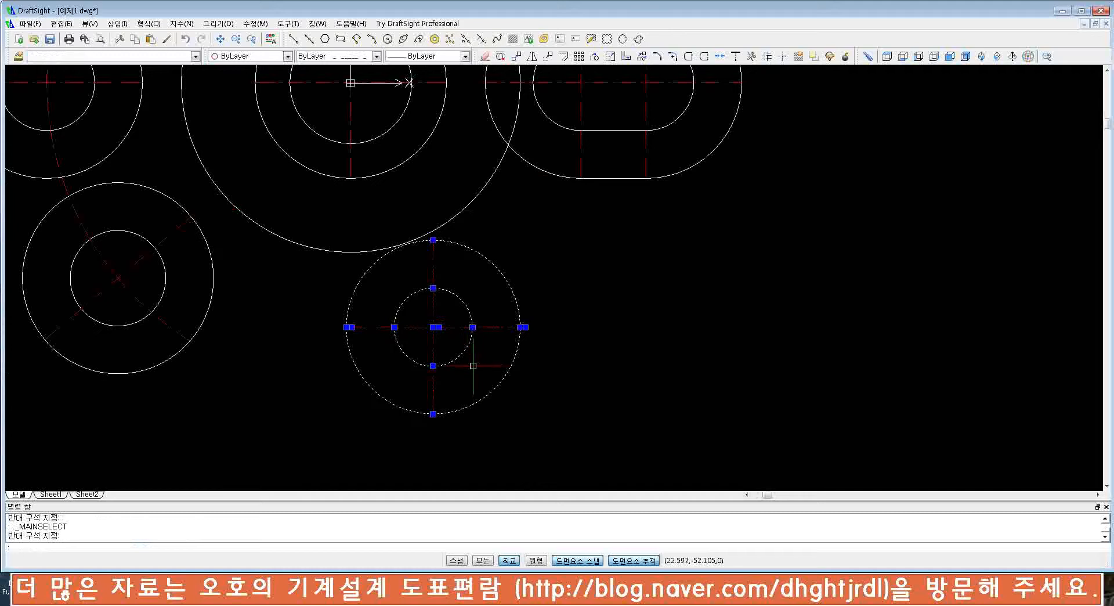
key(Escape)
- Shift the lower boss's vertical centreline 1 mm downward by stretching it from its midpoint
click(432, 340)
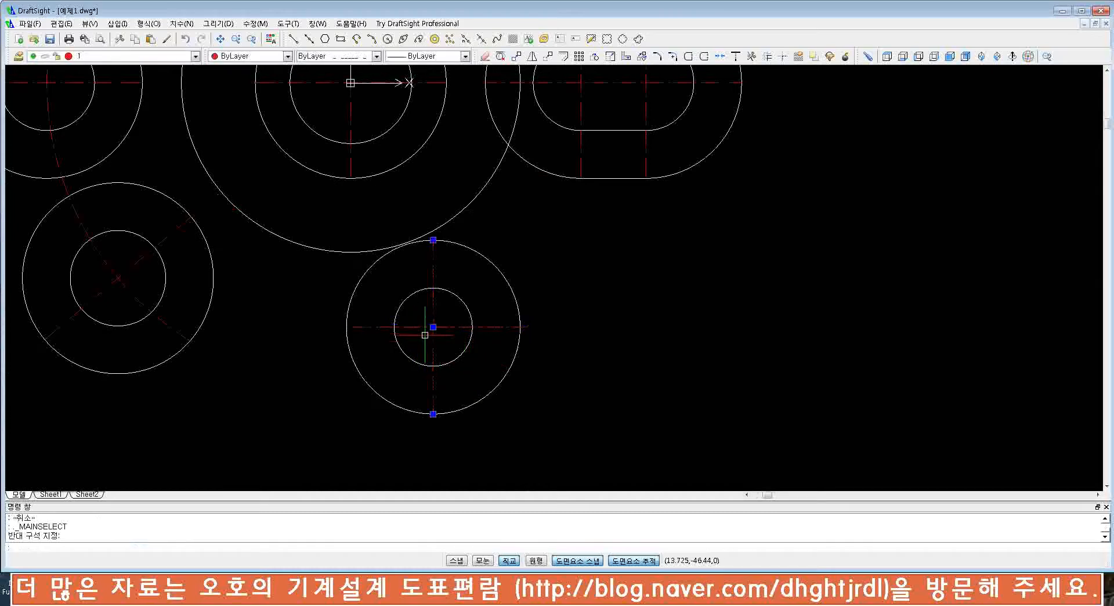
click(433, 327)
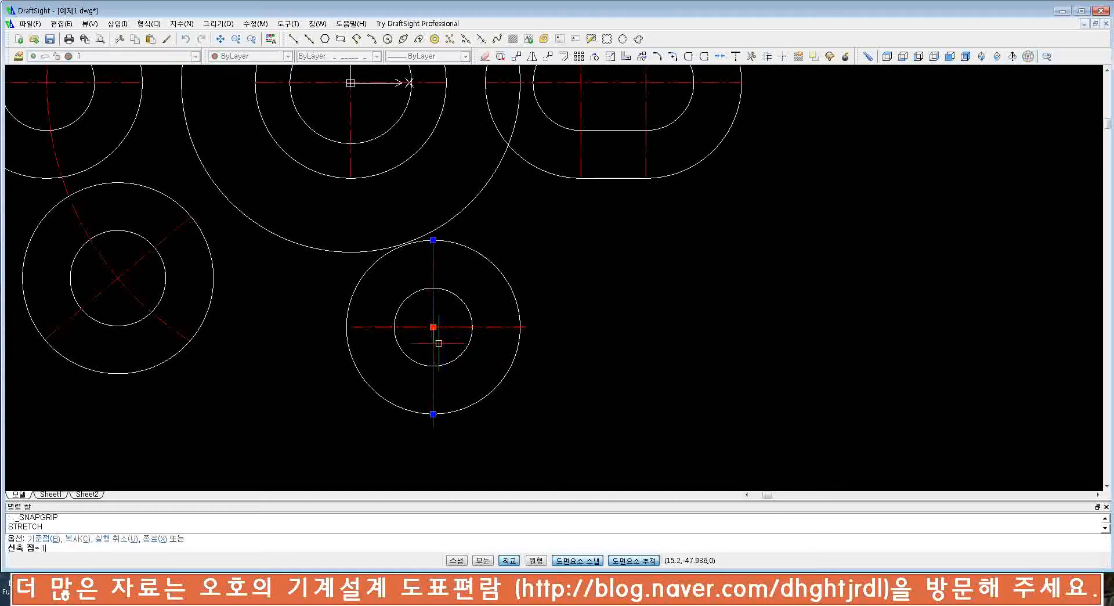
key(Escape)
key(Escape)
scroll(432, 334, down, 5)
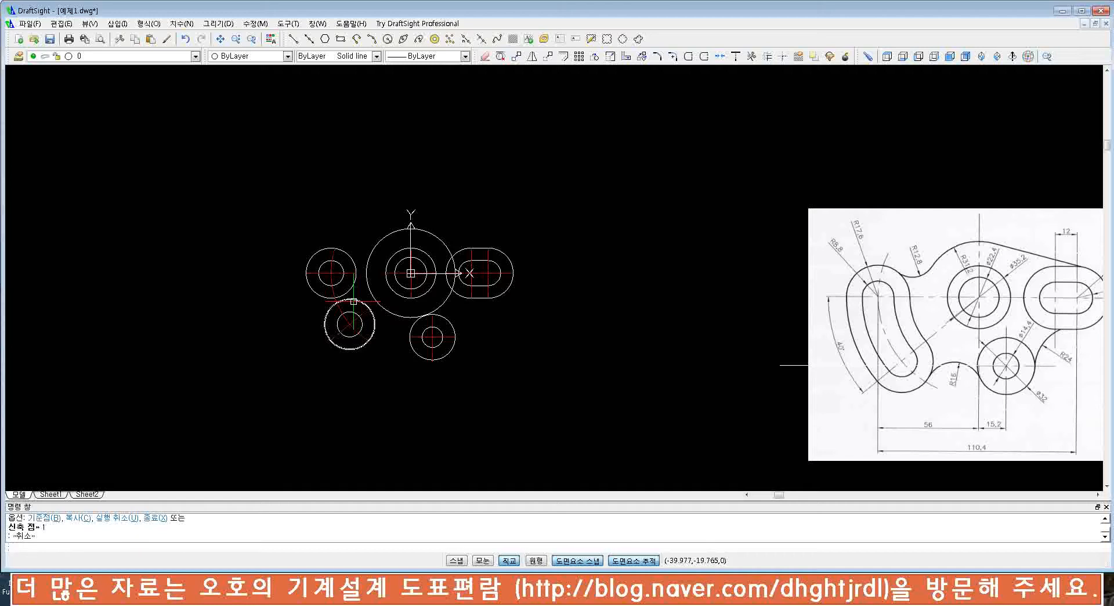
scroll(401, 342, up, 3)
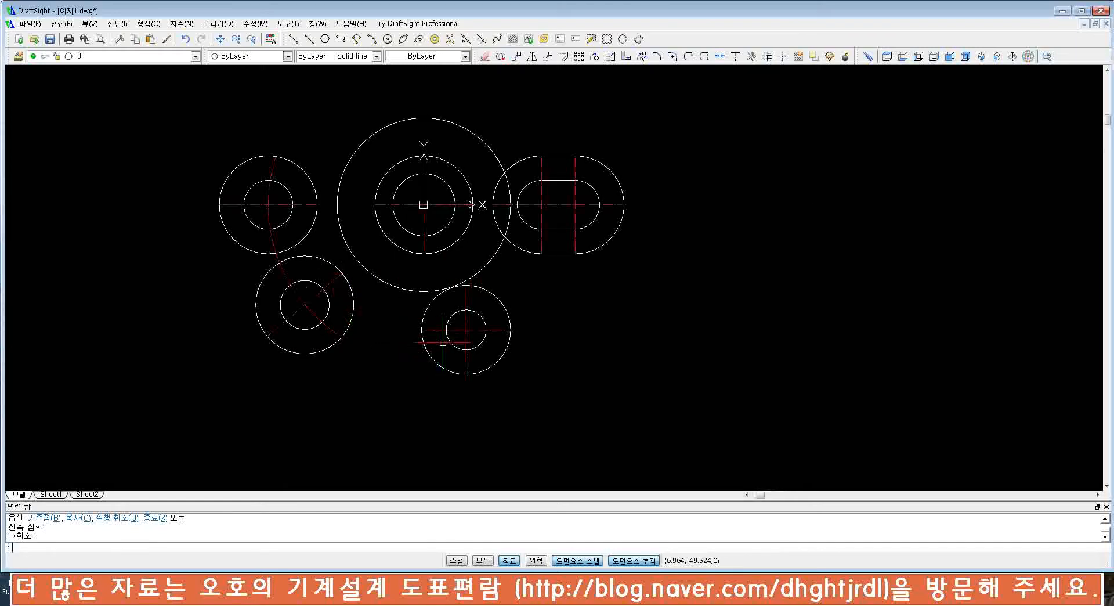
scroll(476, 338, up, 1)
scroll(476, 338, up, 2)
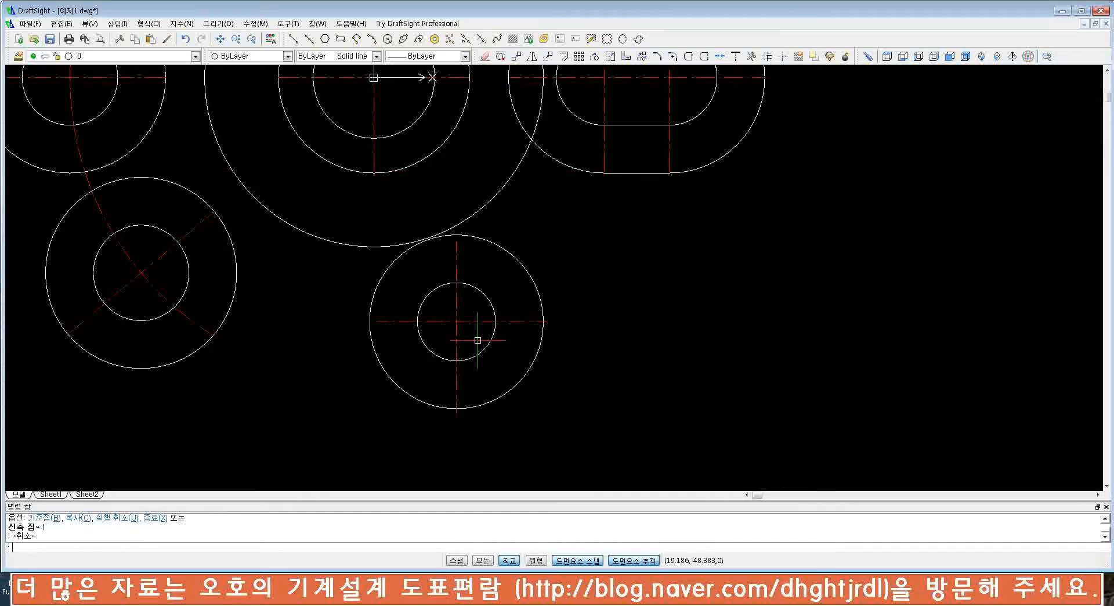
scroll(372, 335, down, 2)
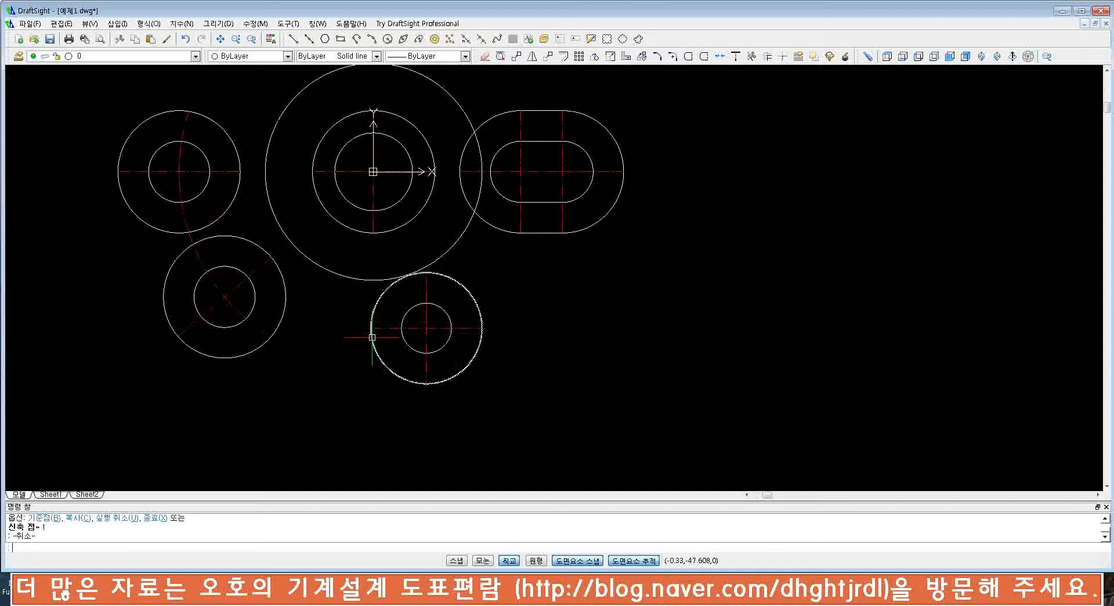
scroll(372, 336, down, 3)
scroll(373, 335, up, 3)
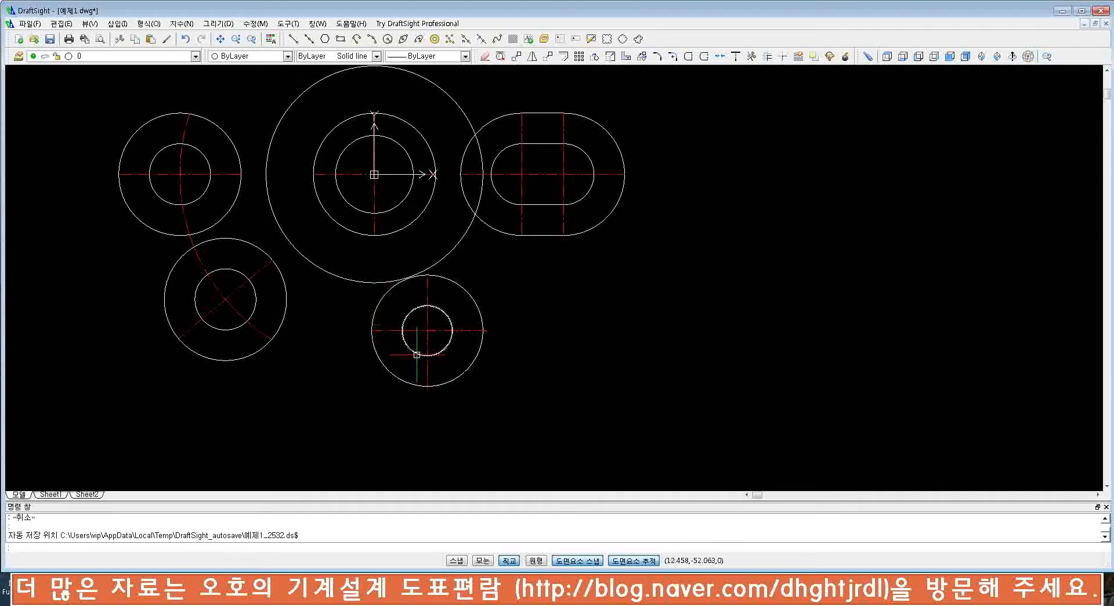
- Draw a freehand circle larger than the lower boss, centred on the midpoint of the boss's horizontal centreline
scroll(411, 353, up, 4)
text(c)
key(Return)
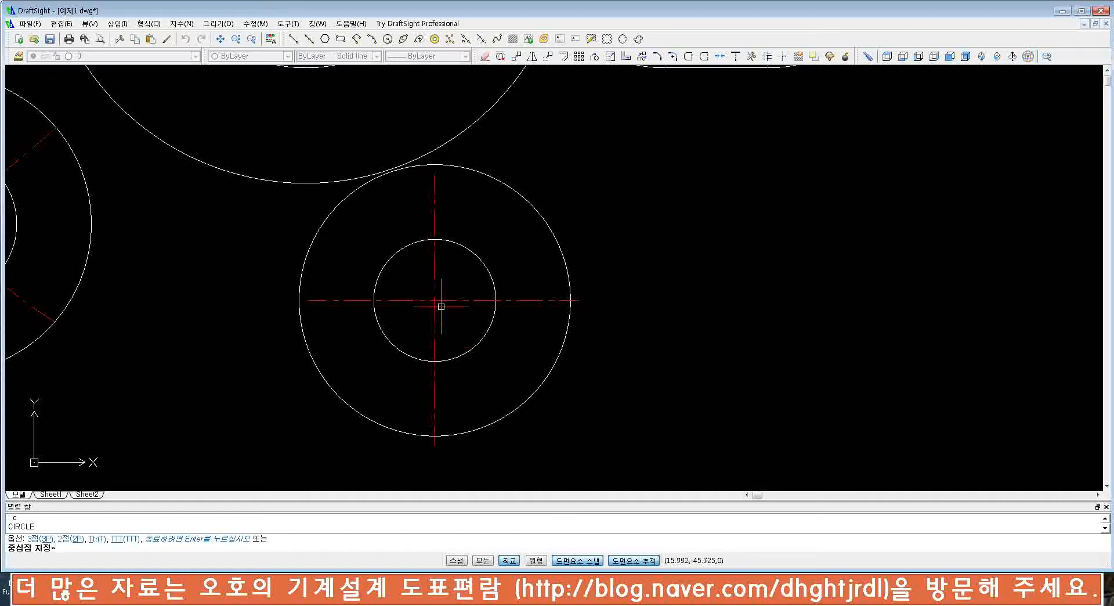
scroll(430, 297, down, 5)
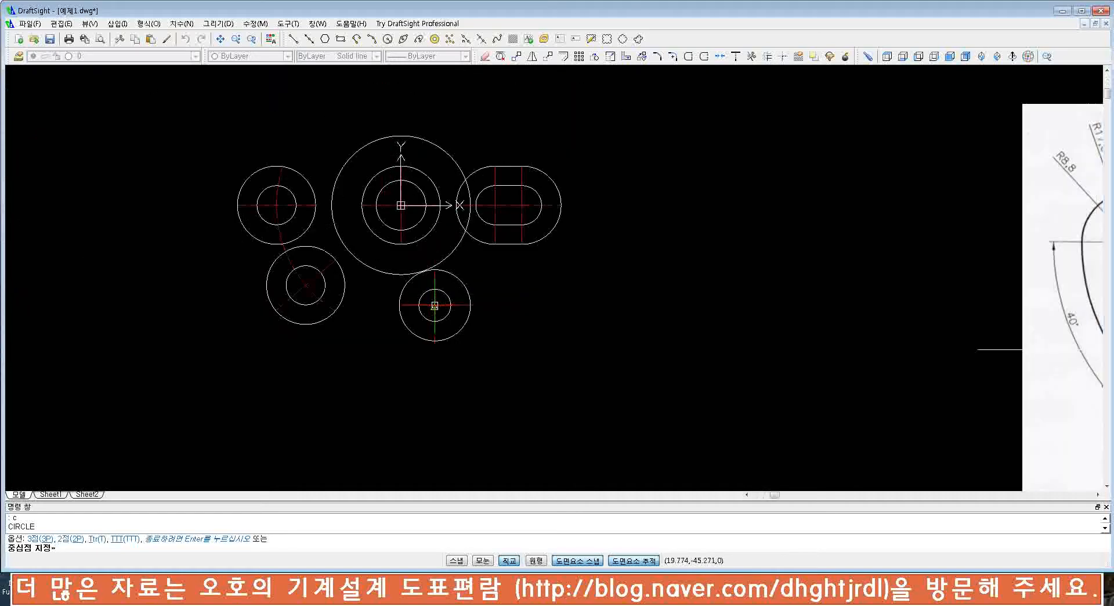
scroll(438, 316, up, 2)
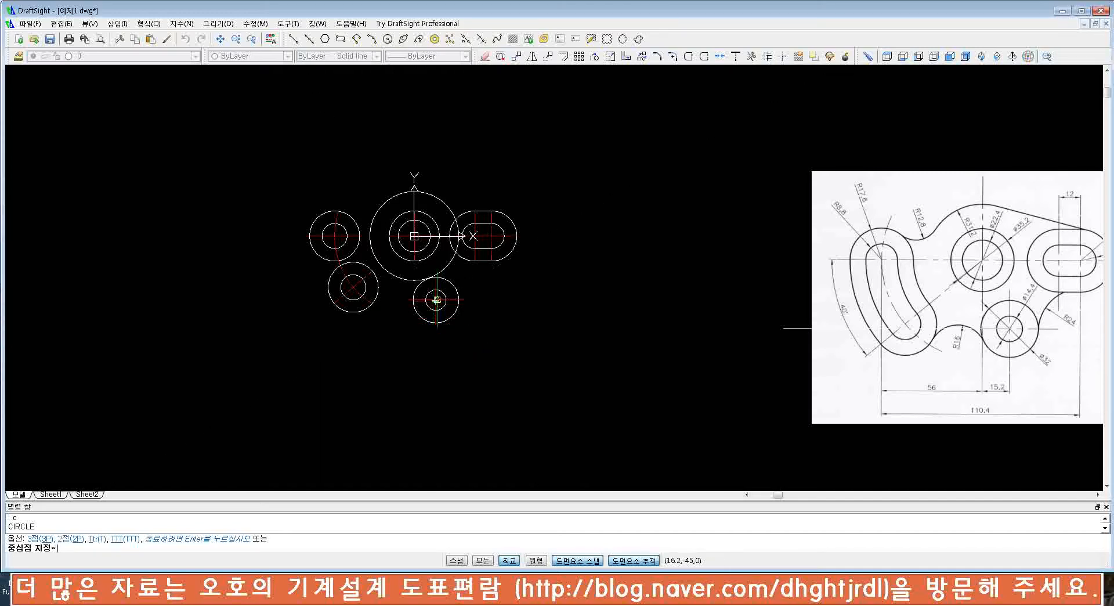
click(437, 299)
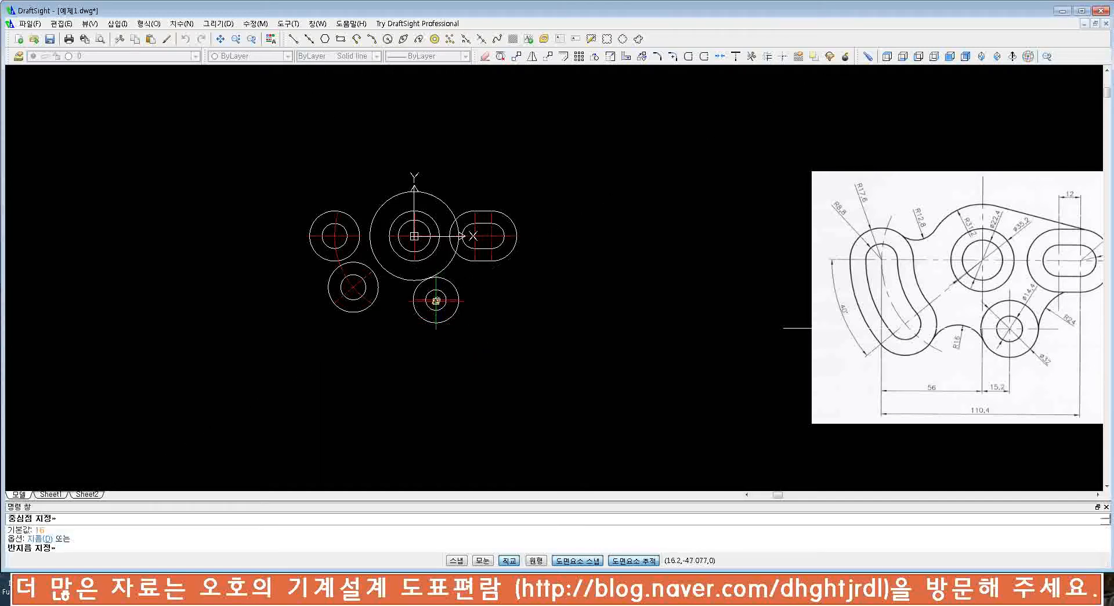
- Select the new large circle with the lower boss's circles and centrelines to compare their centre points
click(475, 384)
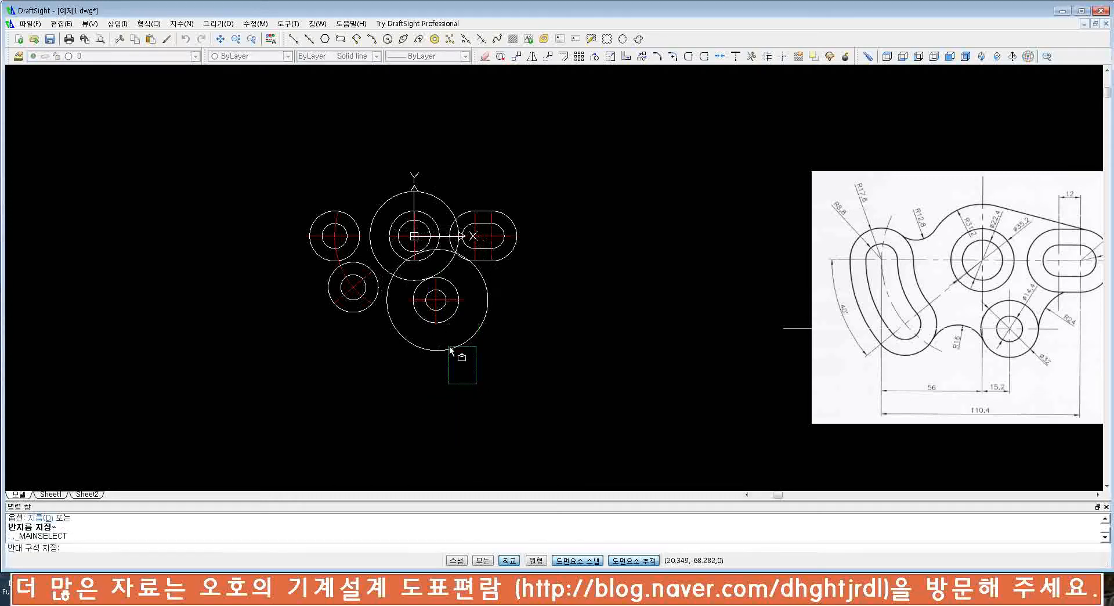
click(436, 304)
scroll(439, 319, up, 4)
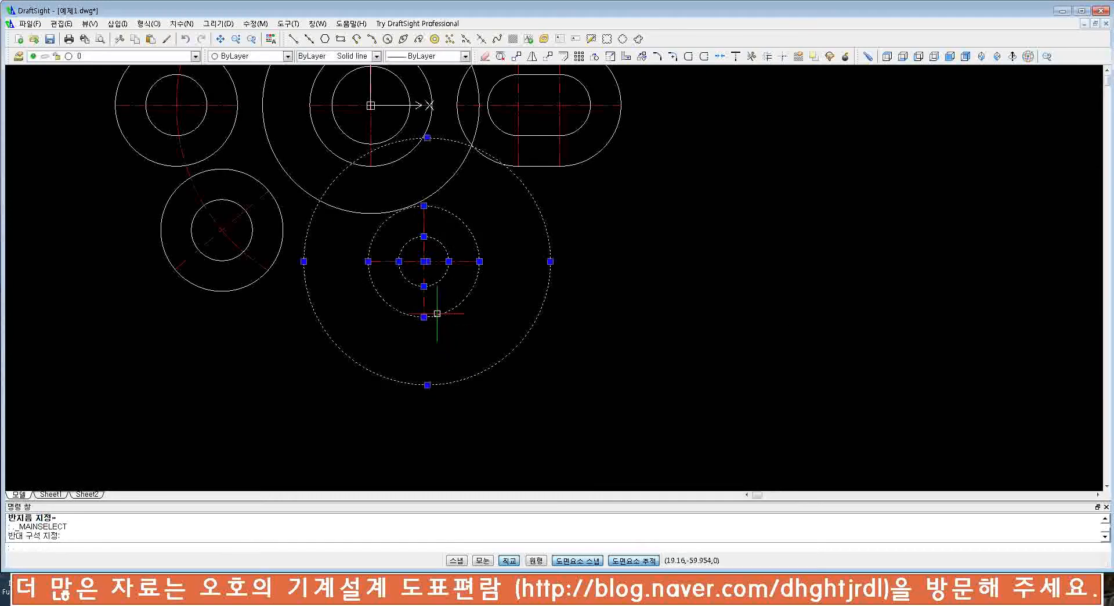
scroll(436, 293, up, 3)
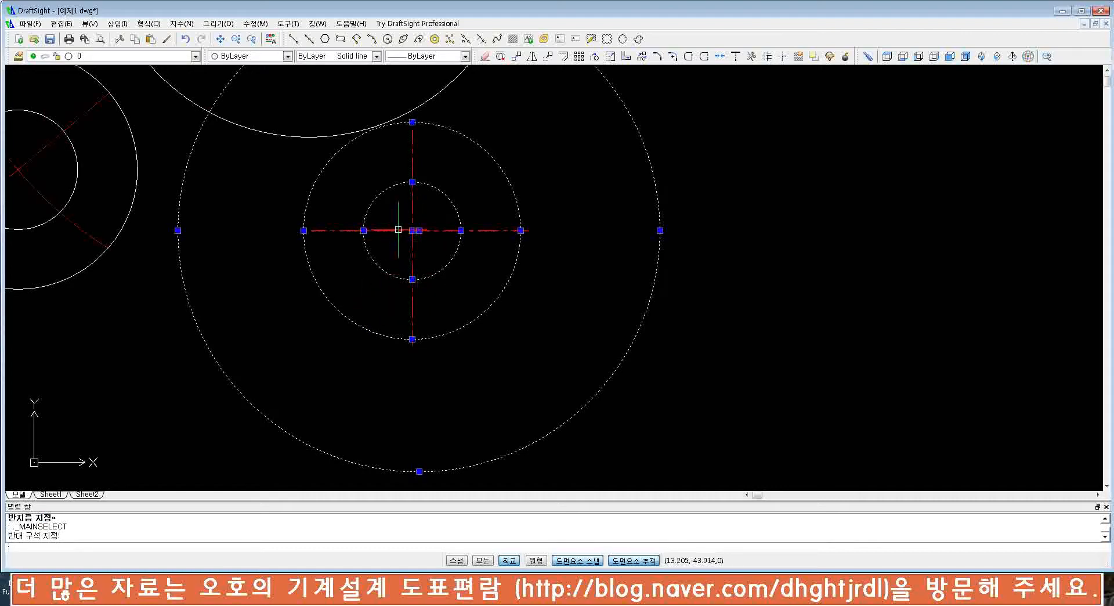
- Undo the large circle drawn around the two small concentric circles at the lower right of the drawing
scroll(416, 249, down, 1)
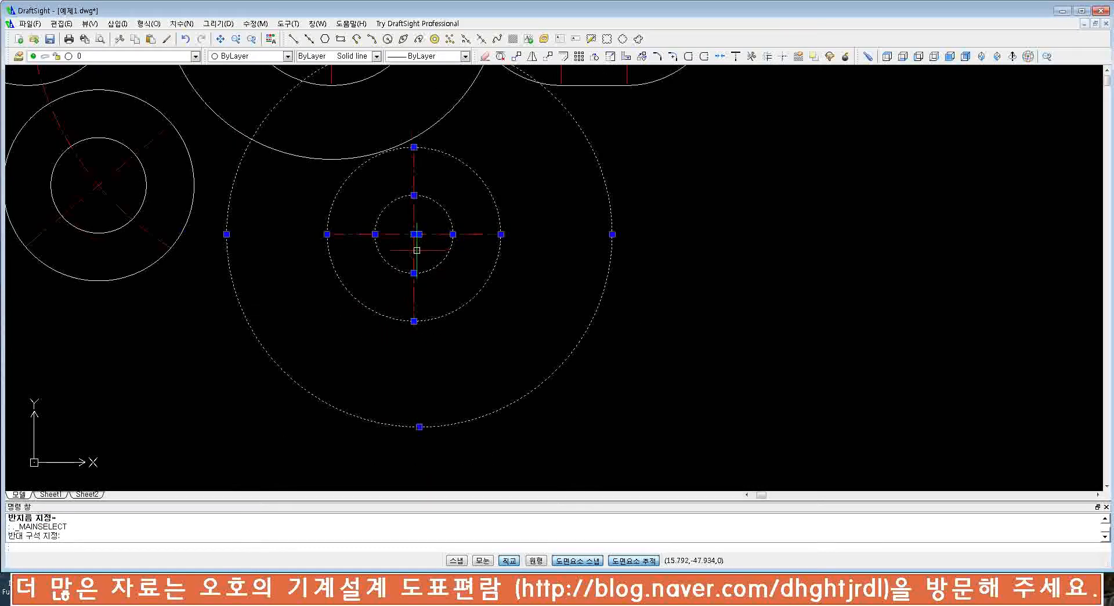
scroll(417, 250, down, 2)
key(Escape)
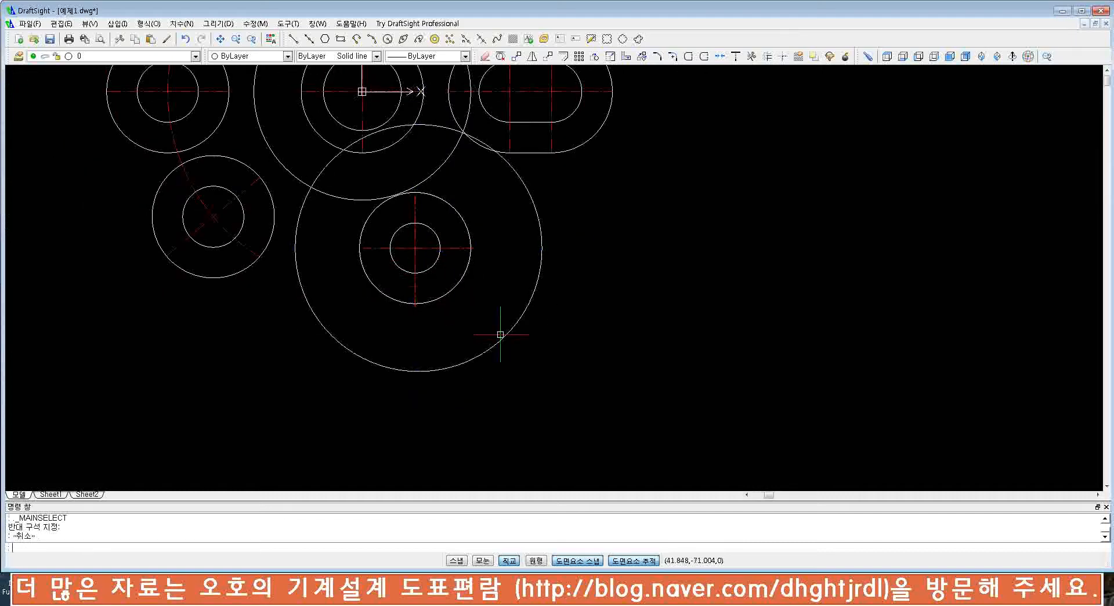
click(502, 333)
key(Escape)
click(539, 338)
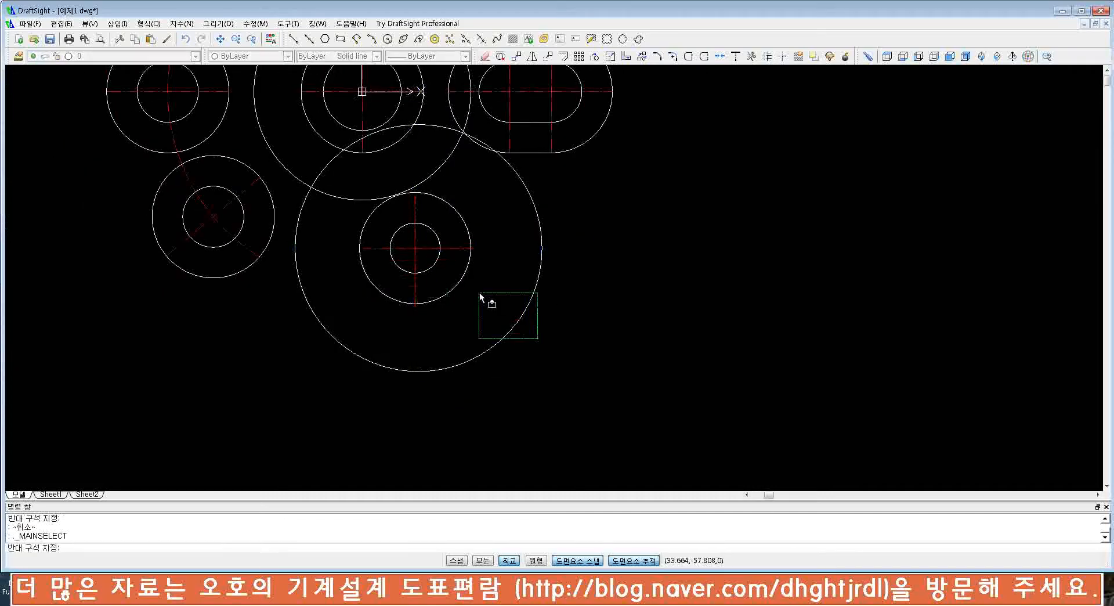
click(480, 293)
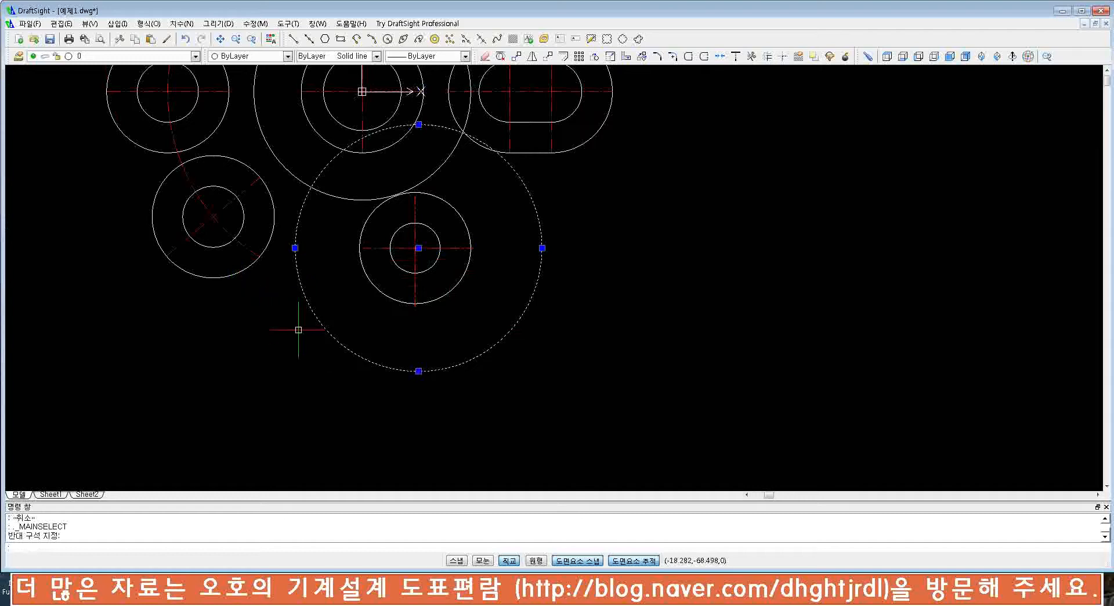
key(ctrl+z)
key(ctrl+z)
key(ctrl+z)
key(ctrl+z)
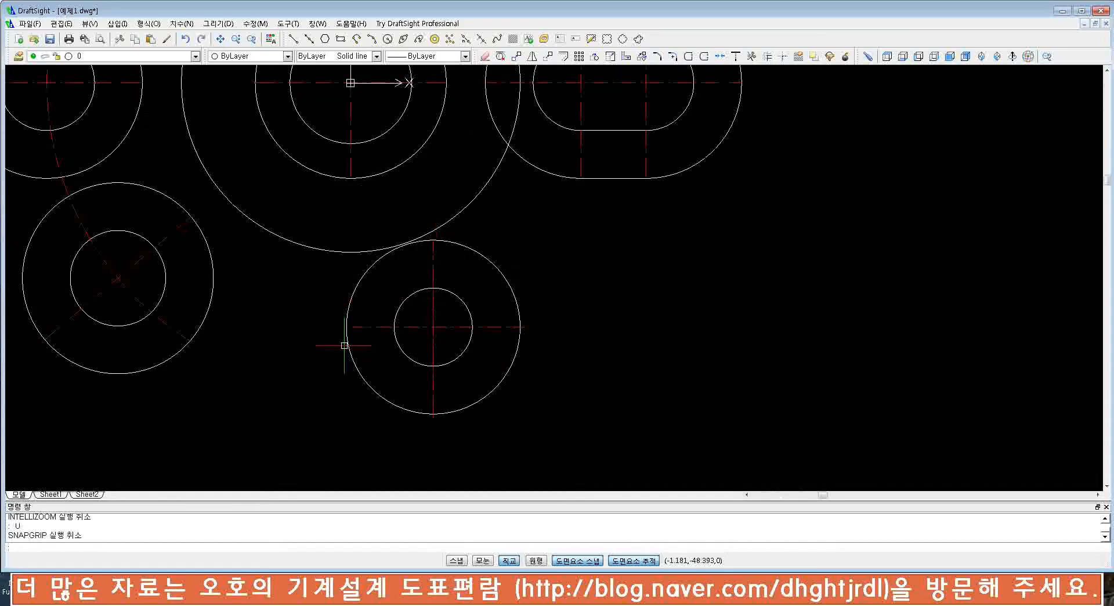
- Lengthen both centerlines of the lower-right concentric circles by an increment of 3 at each end
scroll(326, 325, down, 3)
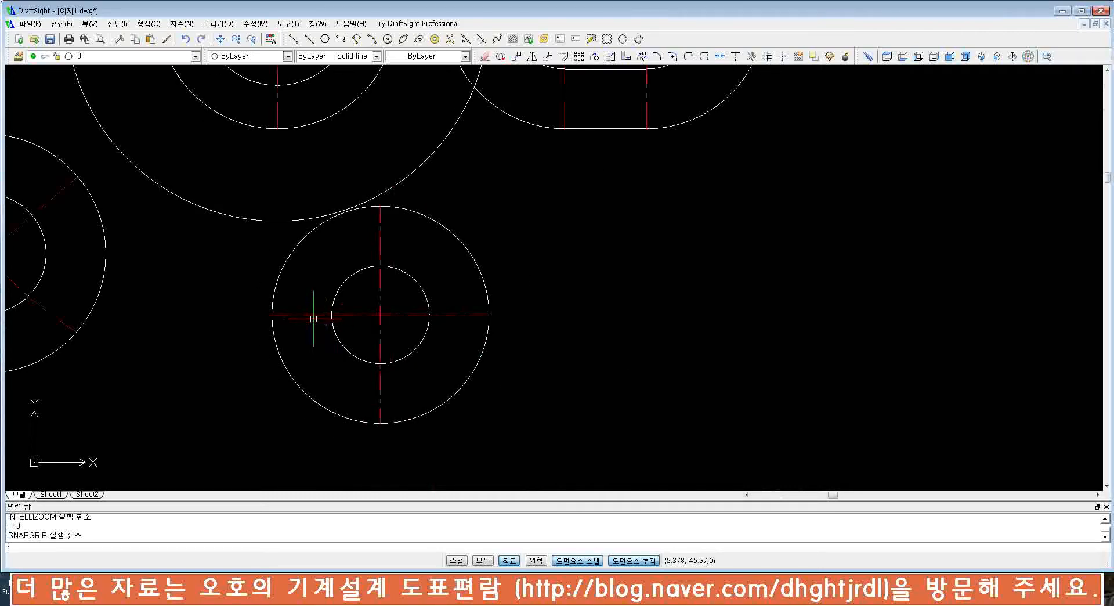
scroll(421, 279, down, 2)
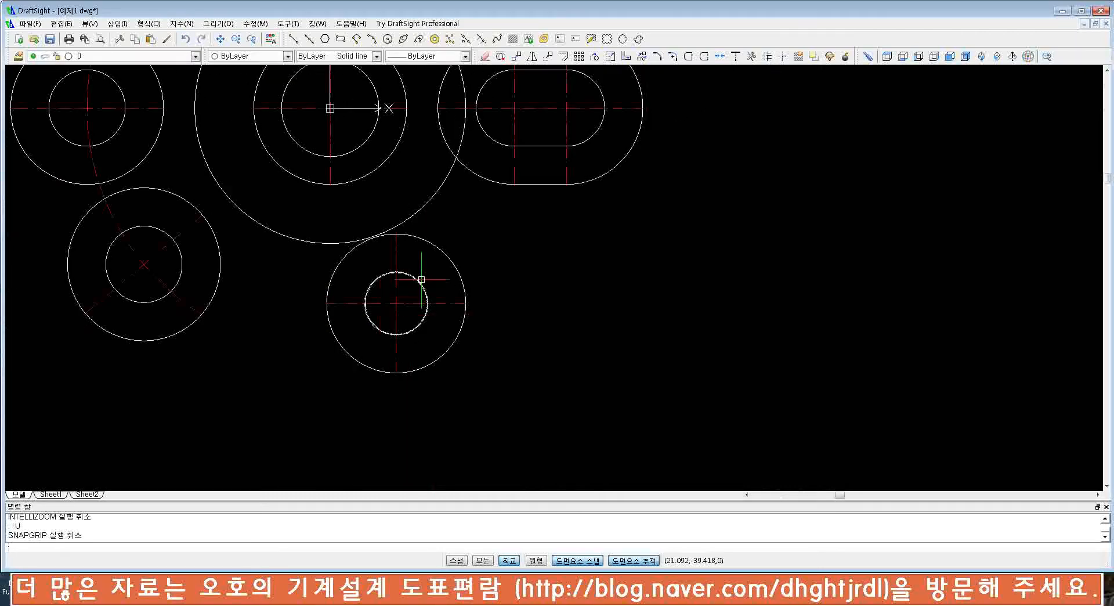
scroll(421, 279, down, 2)
scroll(413, 313, up, 1)
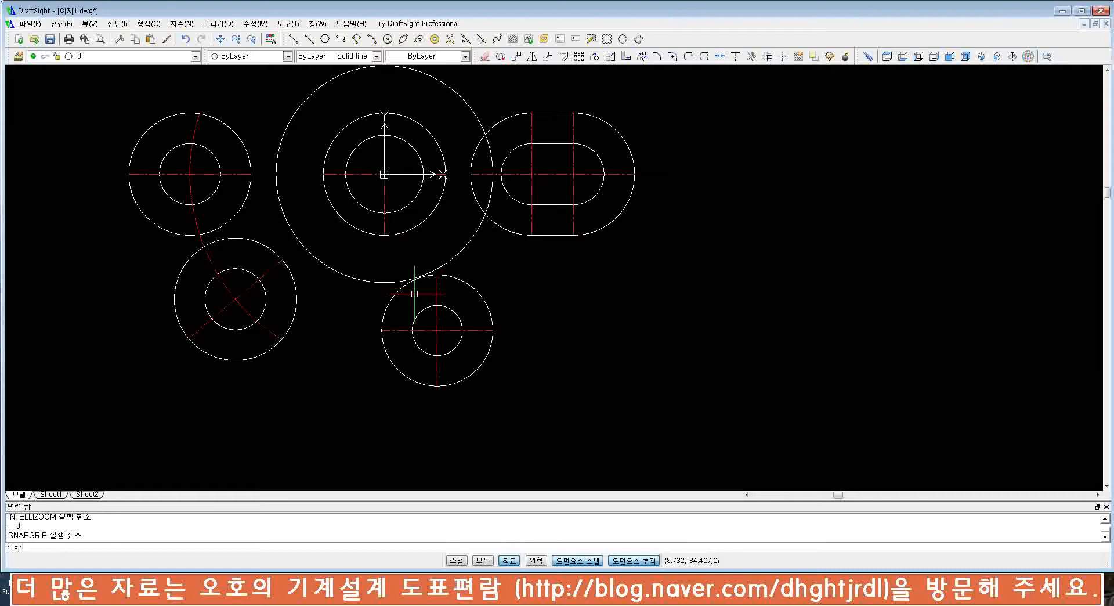
key(Return)
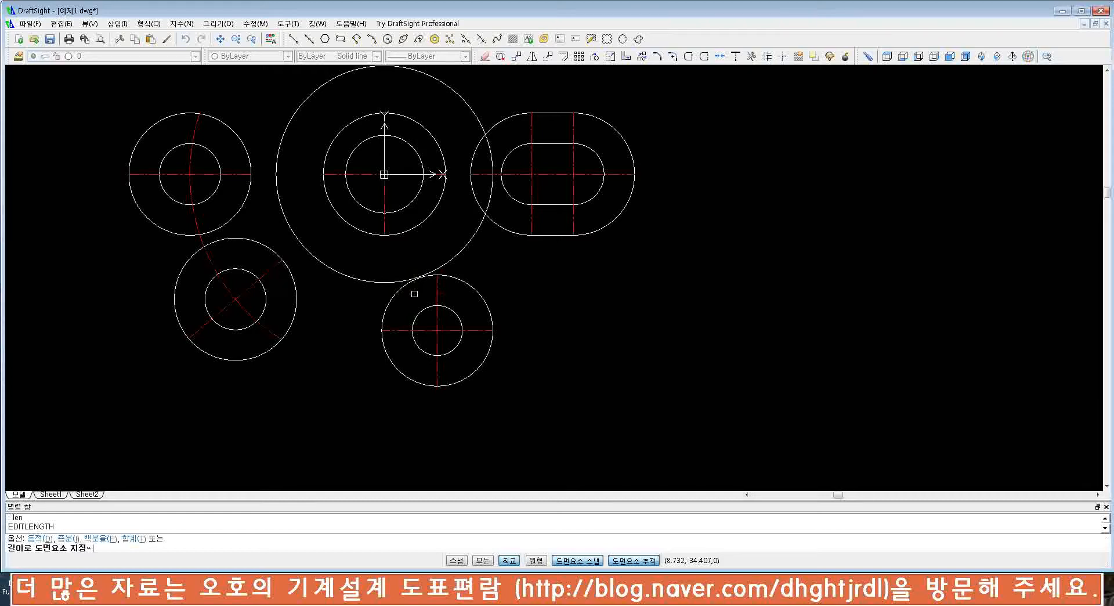
text(de)
key(Return)
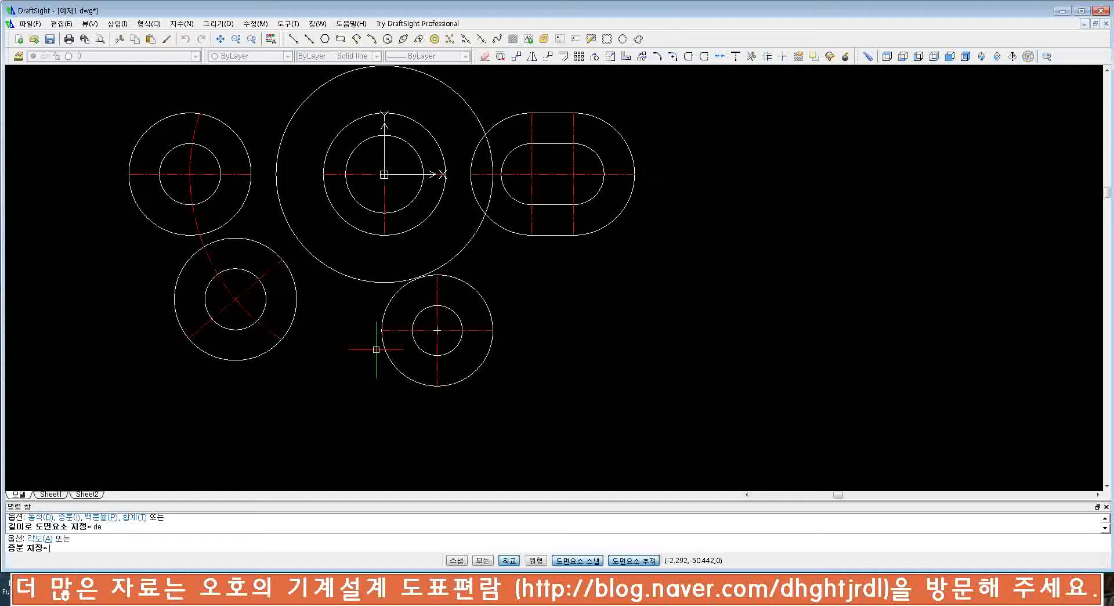
key(Return)
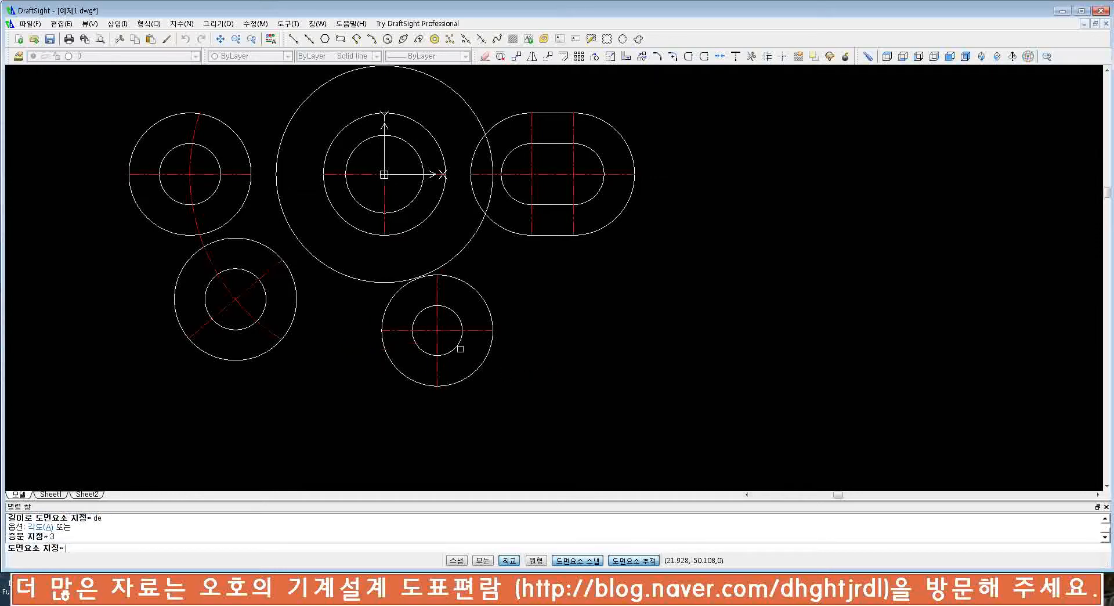
click(400, 331)
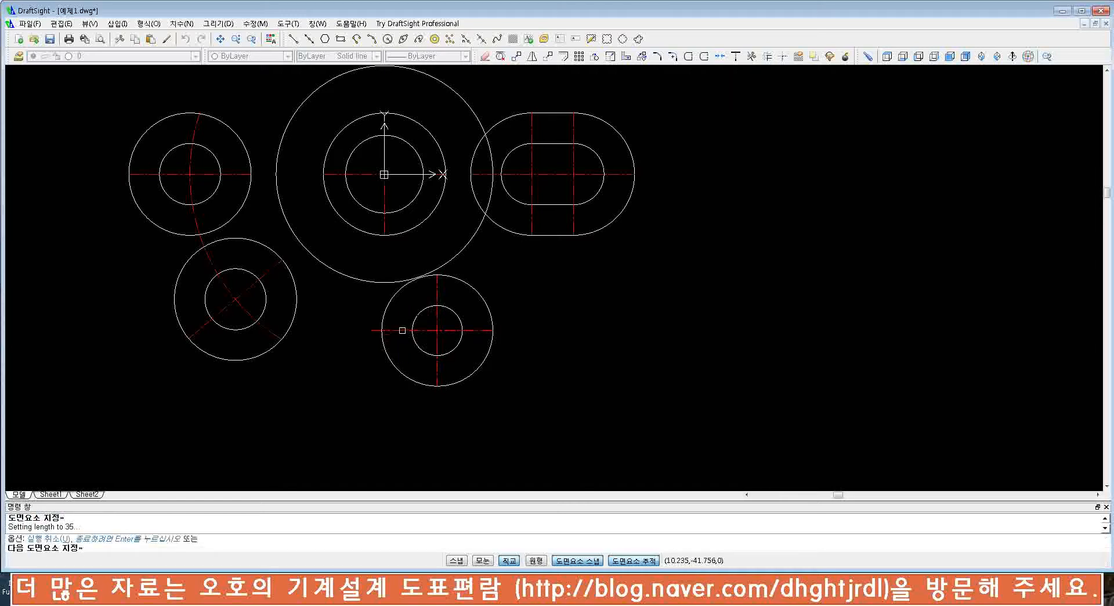
click(436, 292)
click(468, 331)
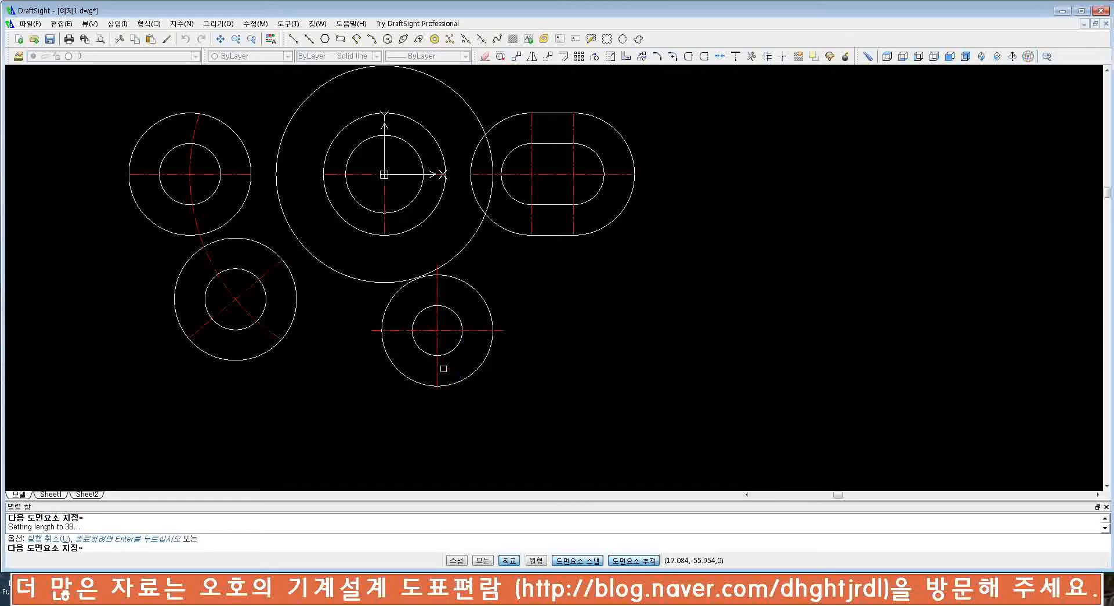
click(437, 377)
- Lengthen the slot's horizontal and vertical centerlines by 3 at each end
click(529, 231)
click(572, 221)
middle_drag(581, 218, 550, 304)
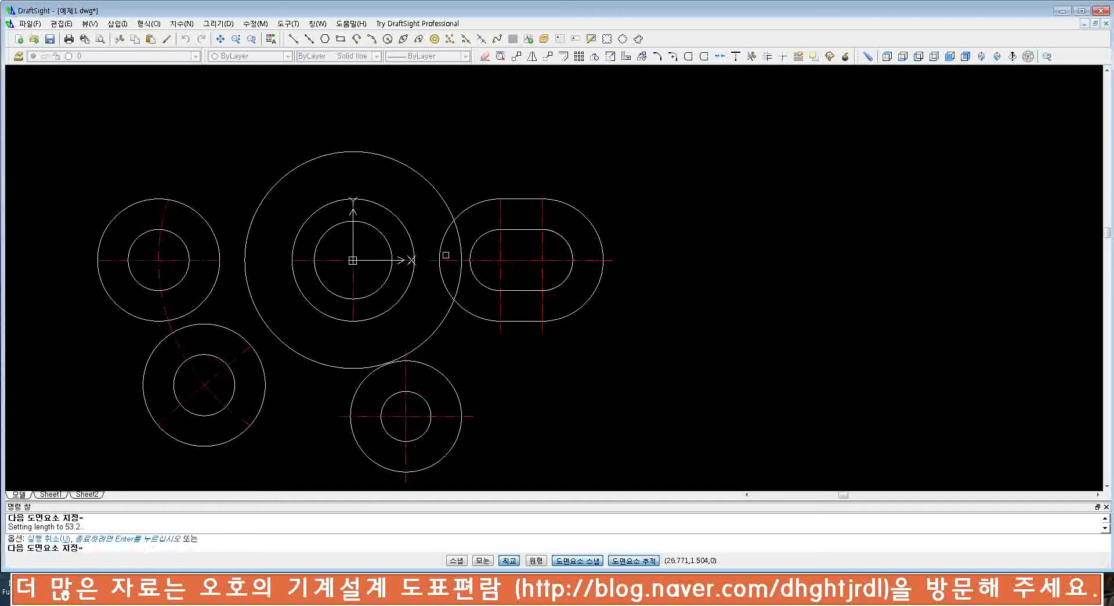
click(505, 210)
click(541, 208)
- Lengthen the centerlines of the middle, left and lower-left circles, including the connecting center arc, by 3 at each end
click(162, 250)
click(148, 260)
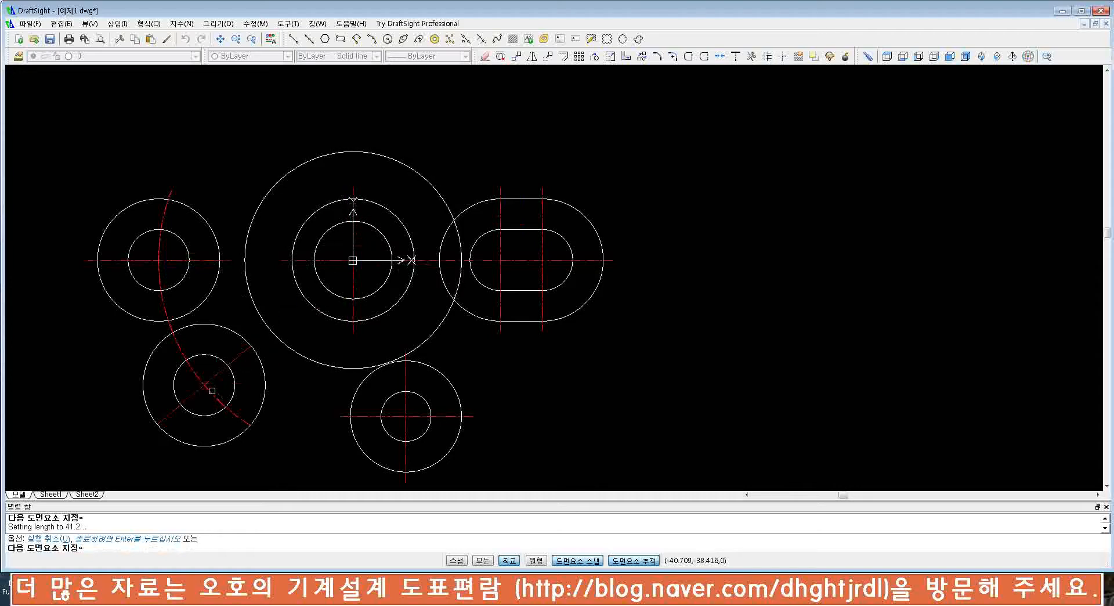
click(194, 390)
click(239, 416)
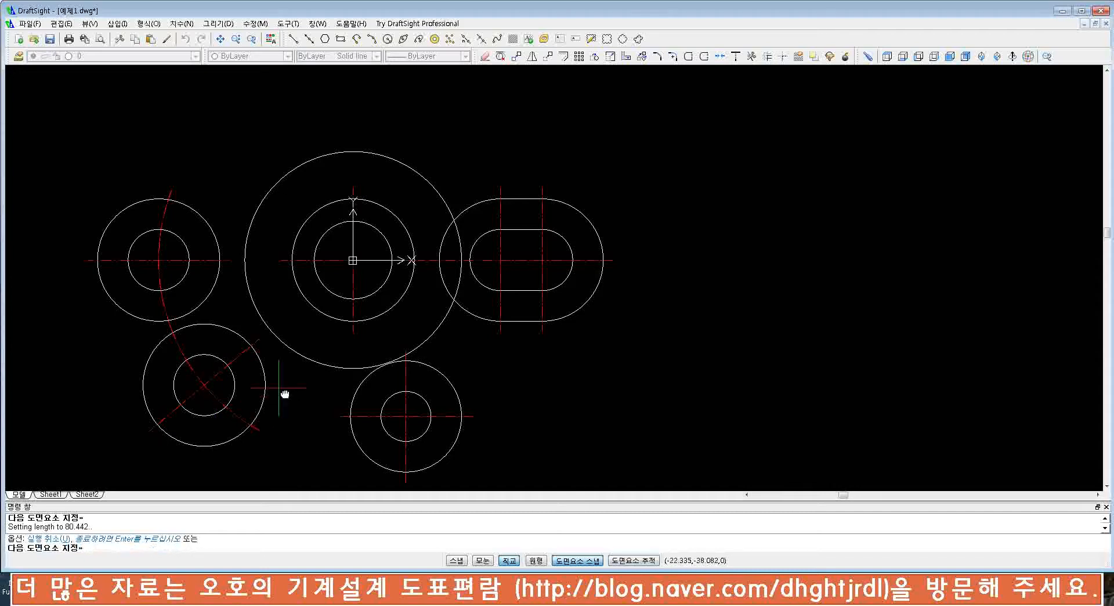
middle_drag(286, 390, 315, 352)
key(Escape)
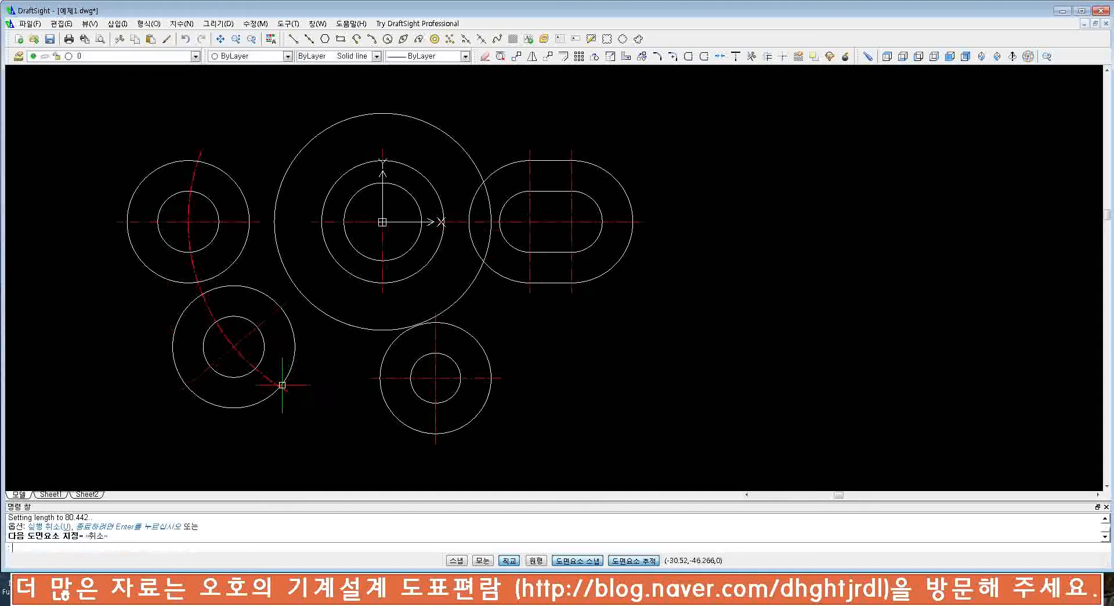
- Offset the outer circle of the lower-left pair outward as a temporary boundary
text(o)
key(Return)
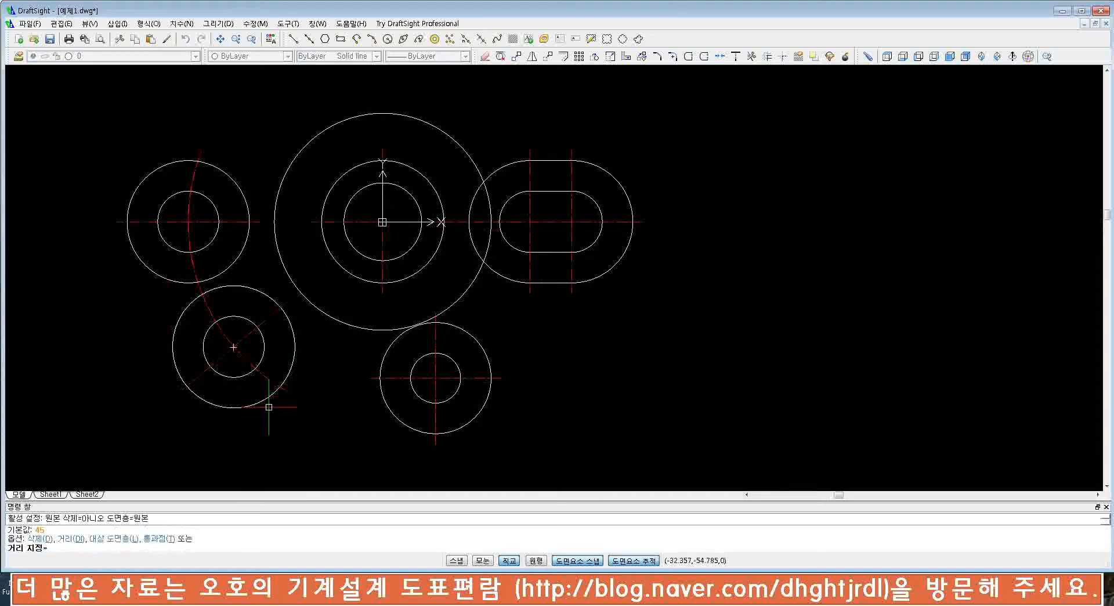
click(262, 403)
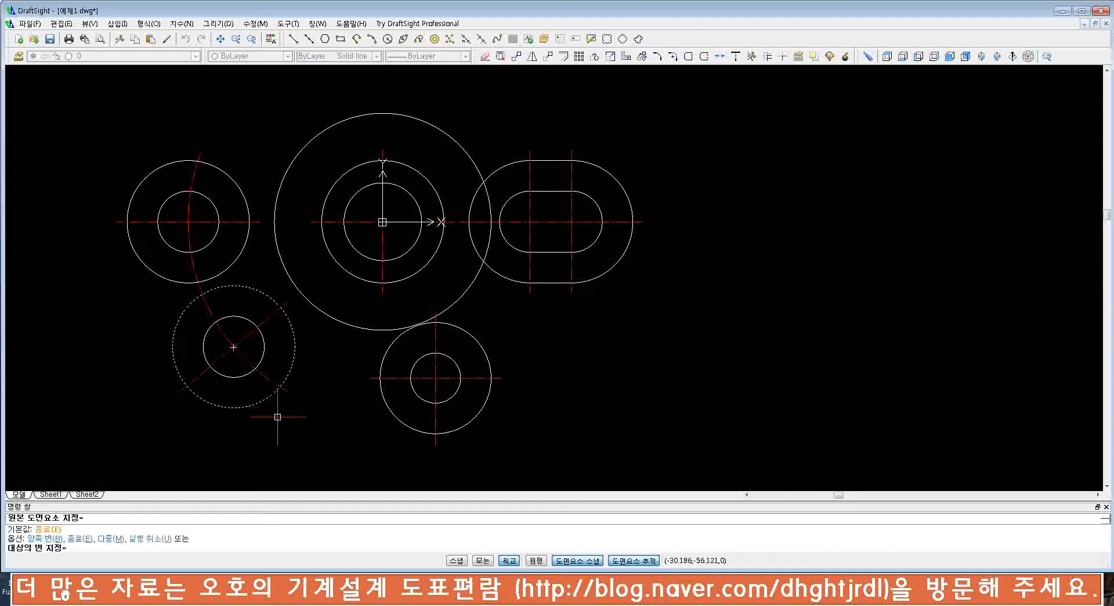
click(276, 420)
key(Escape)
- Try to extend the lower-left centerlines to the offset circle
text(tr)
key(Return)
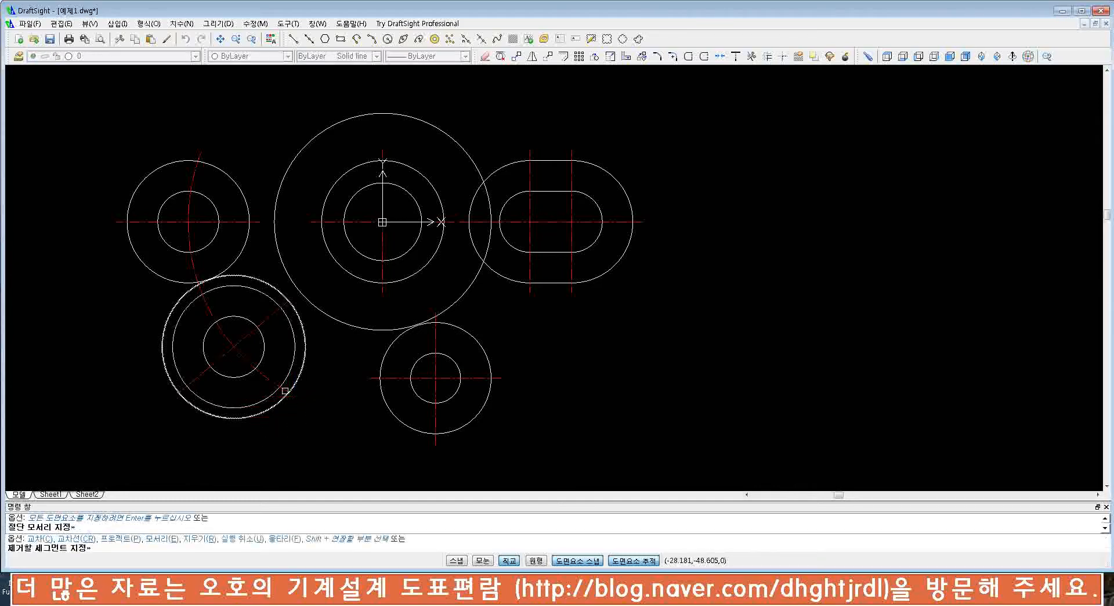
key(Return)
scroll(284, 394, up, 2)
text(ex)
key(Return)
key(Return)
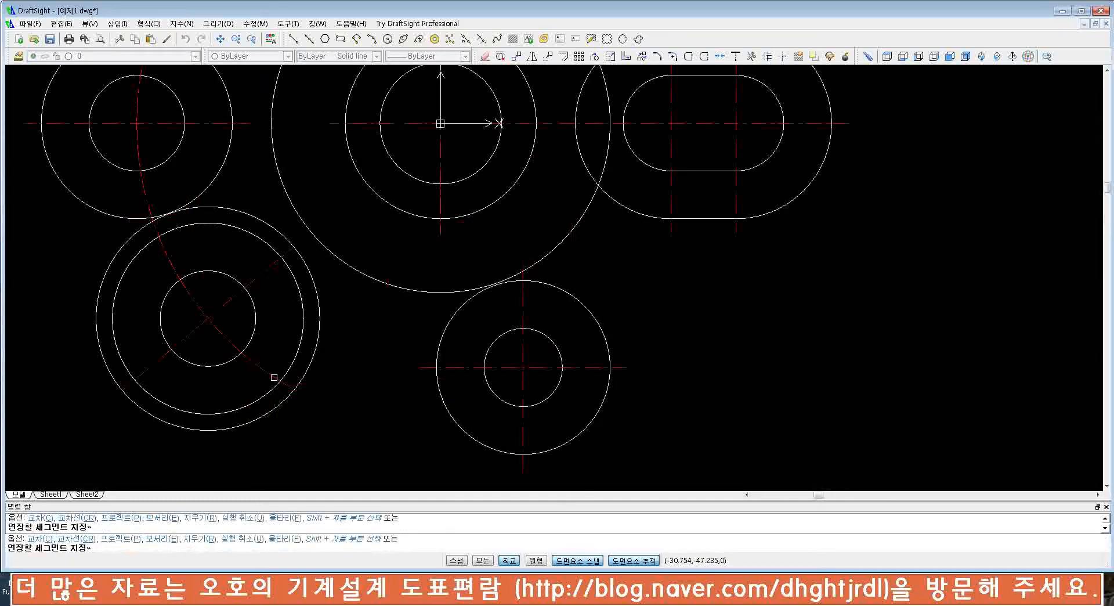
click(273, 378)
key(Escape)
- Delete the offset circle around the lower-left concentric circles
click(257, 419)
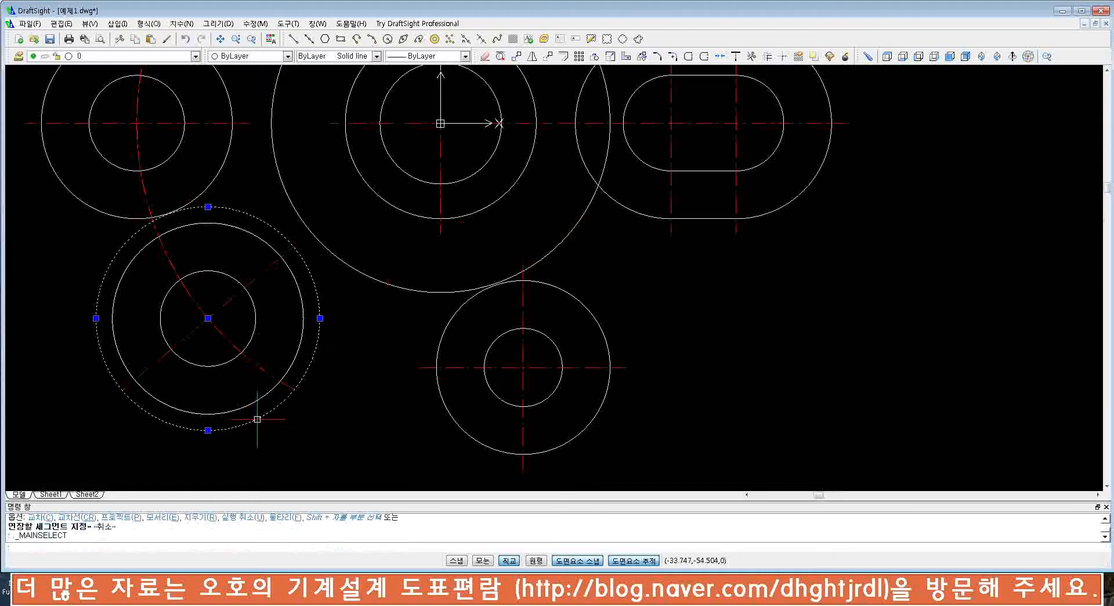
scroll(250, 429, down, 1)
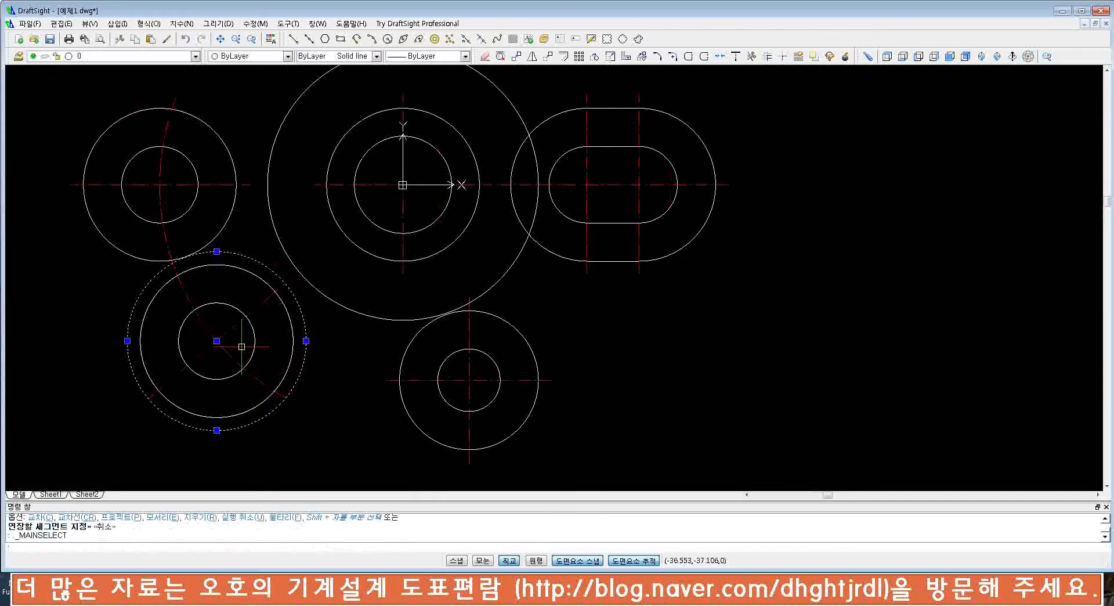
text(e)
key(Return)
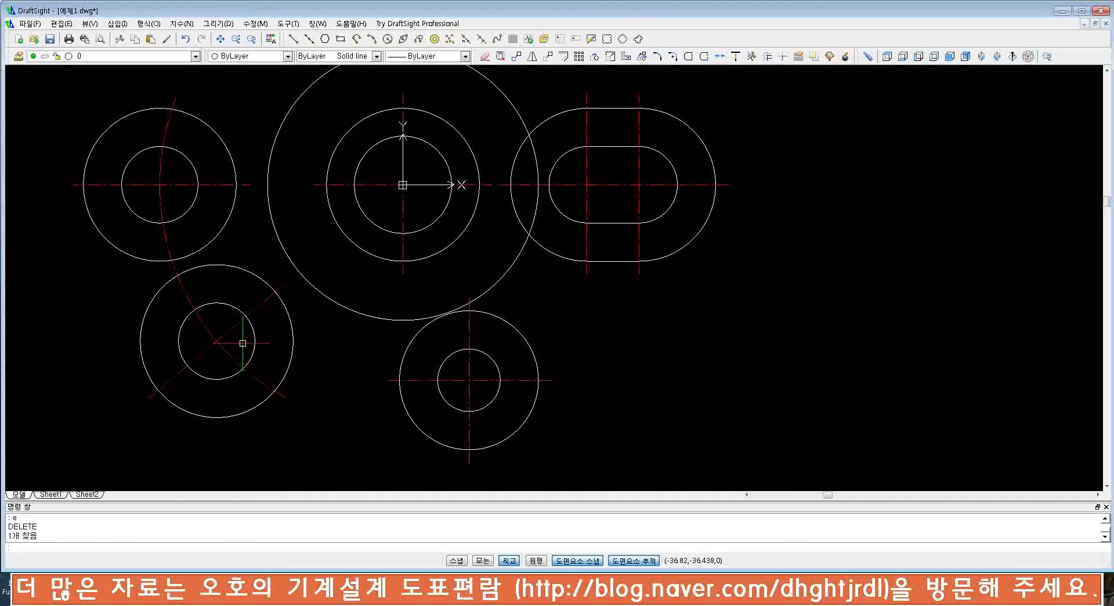
- Stretch the left end of the lower-right circles' horizontal centerline inward by 3
click(389, 380)
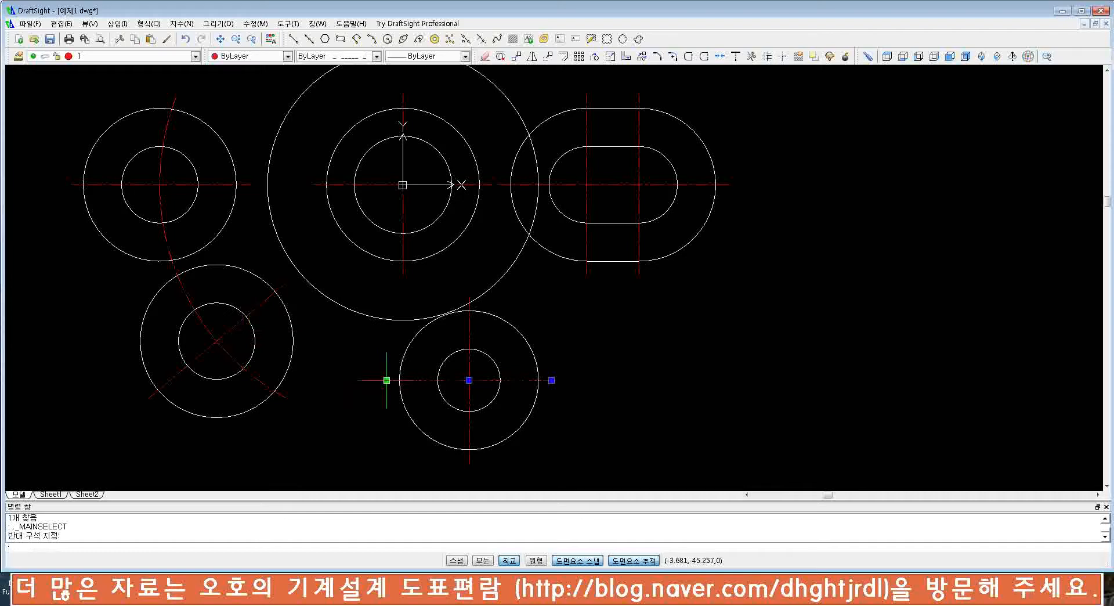
click(386, 381)
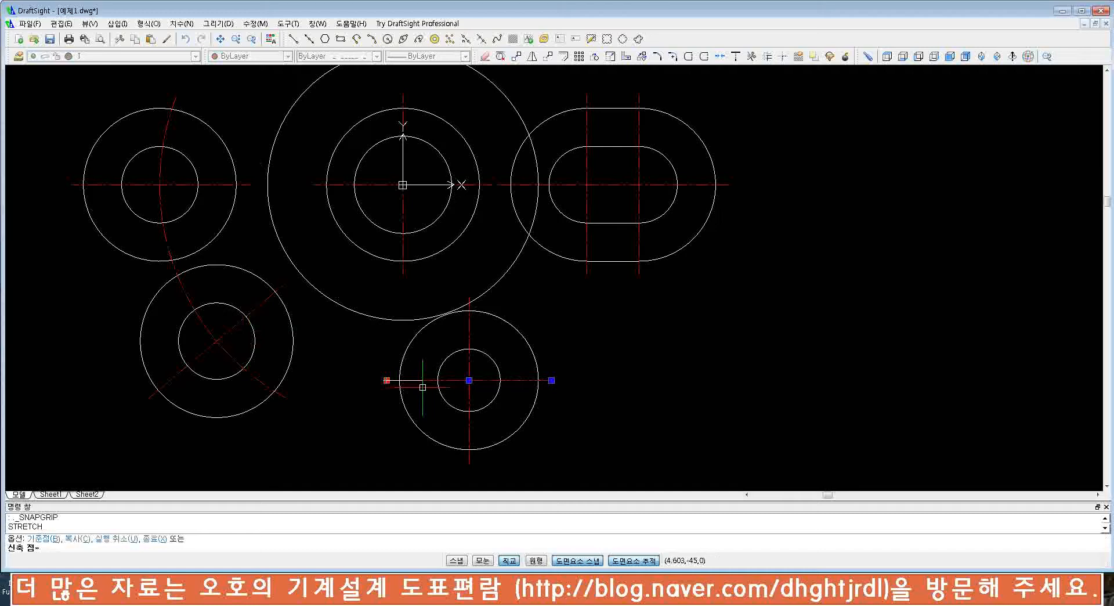
text(3)
key(Escape)
key(Escape)
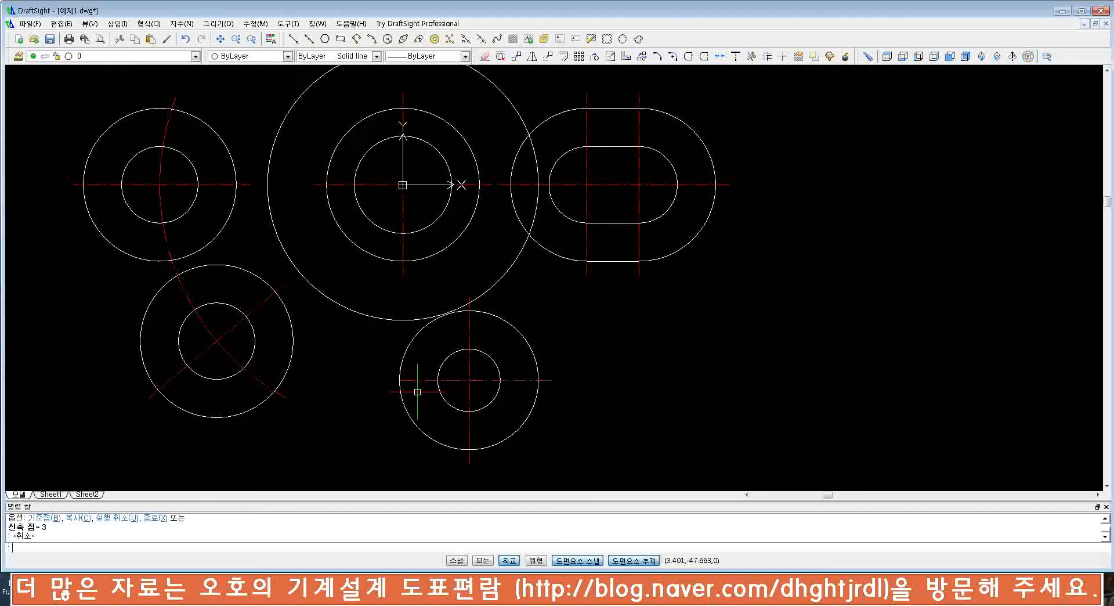
- Stretch the left end of the lower-right circles' horizontal centerline outward by 3
click(417, 391)
click(411, 372)
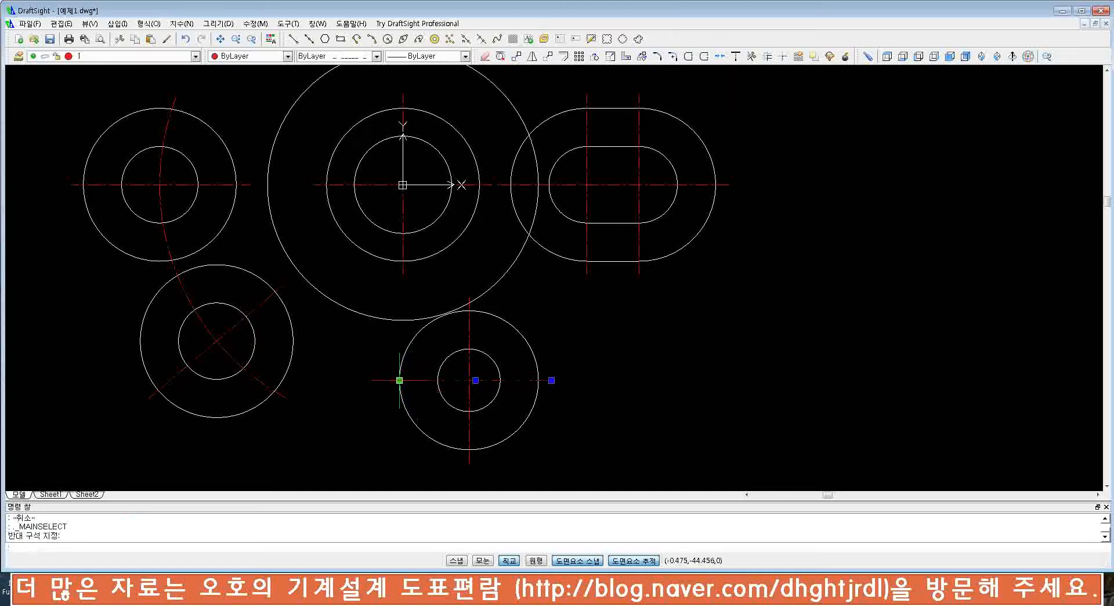
click(400, 377)
key(Escape)
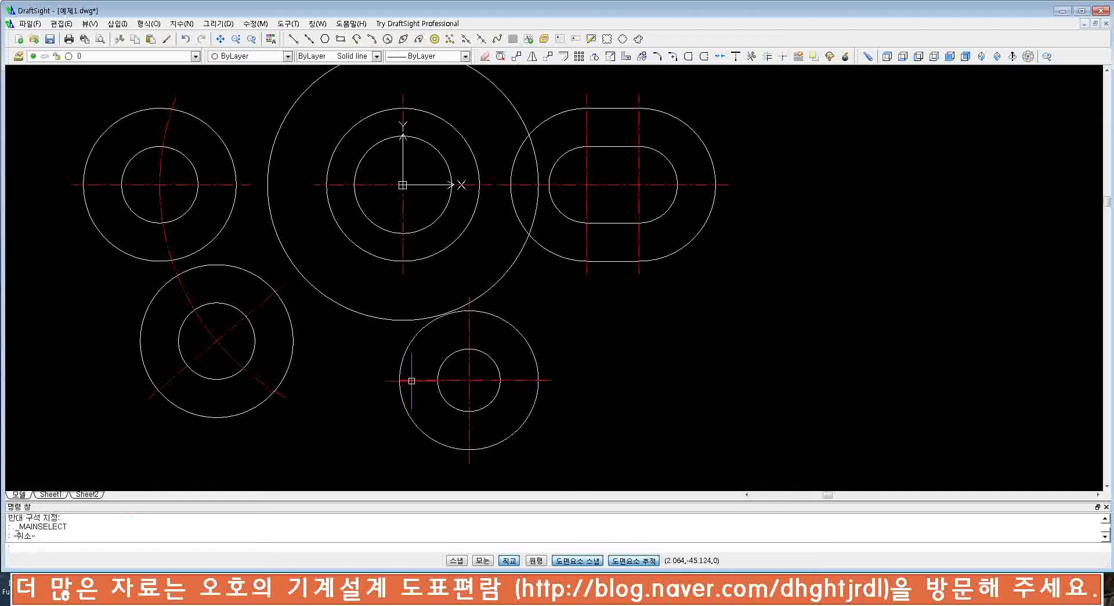
click(410, 382)
click(399, 380)
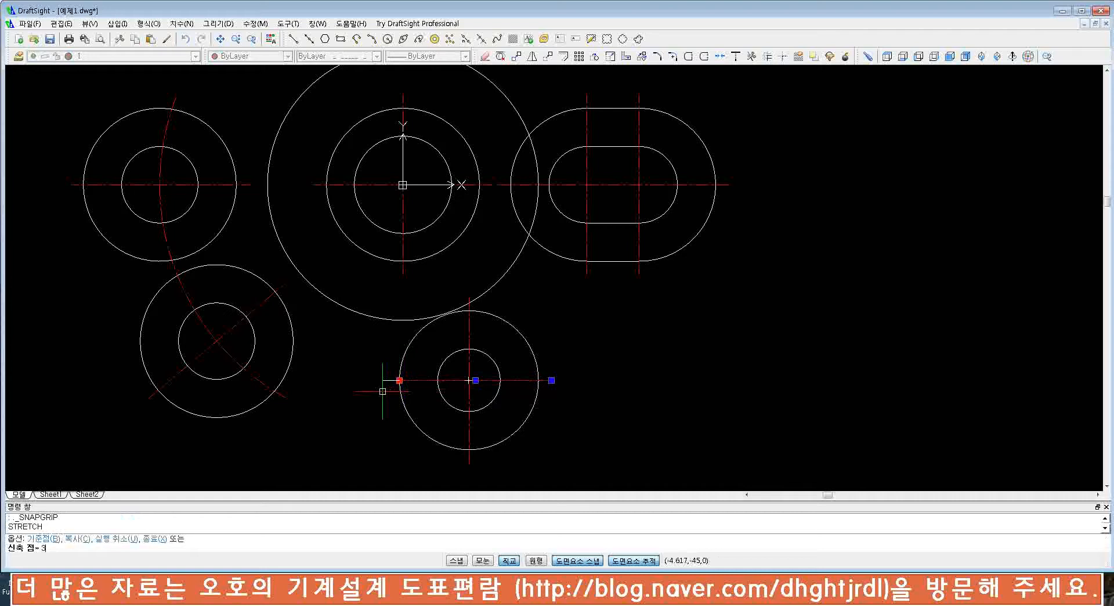
key(Escape)
- Examine the reference drawing for the arcs and lines that connect the circles and the slot
scroll(374, 389, down, 2)
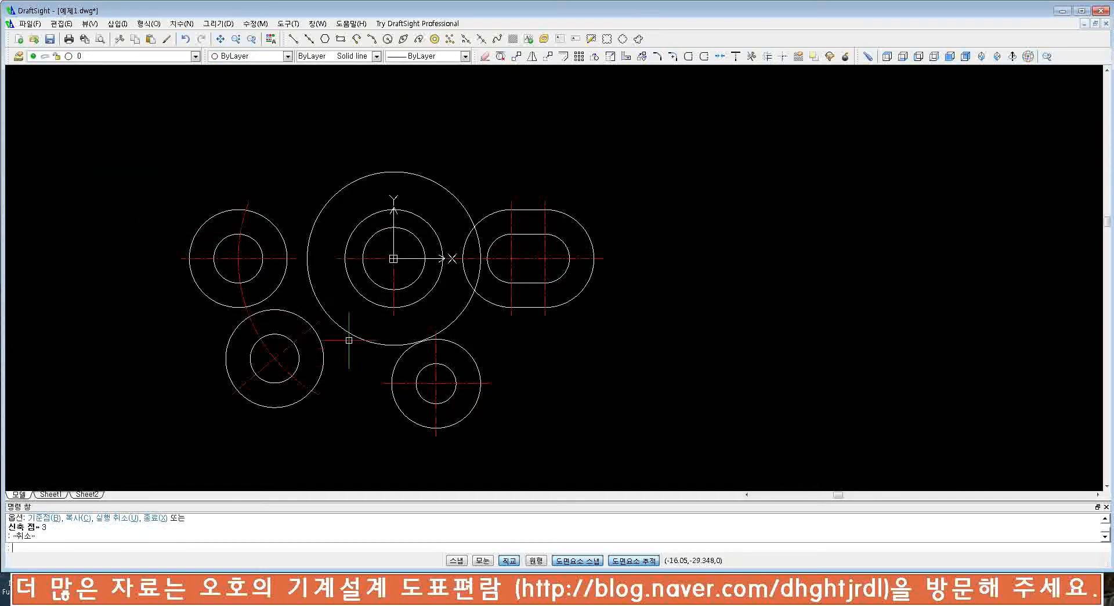
scroll(349, 340, down, 2)
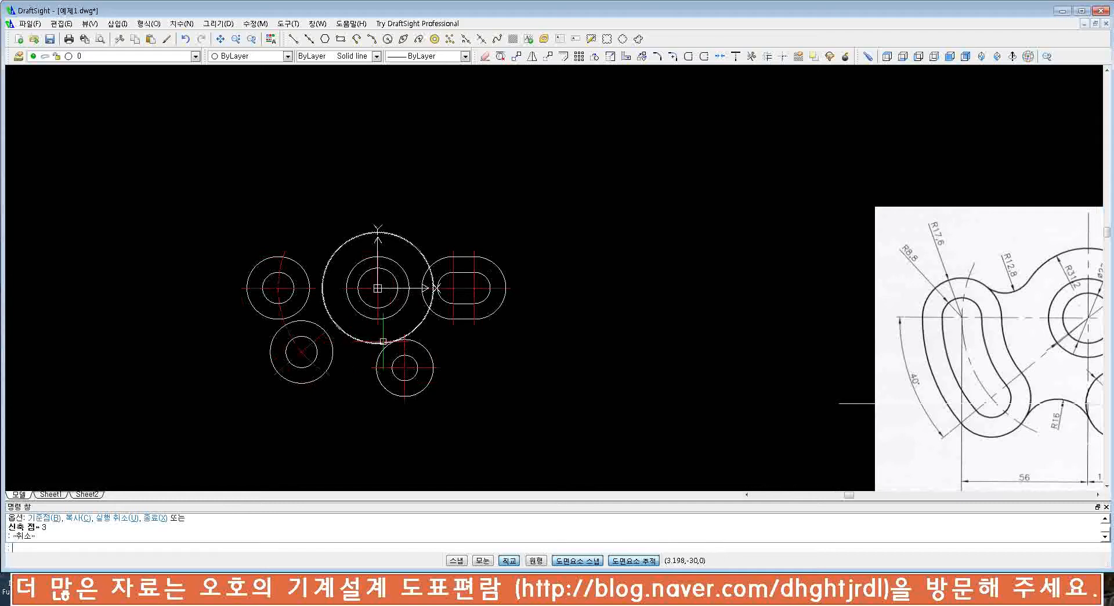
middle_drag(460, 368, 413, 339)
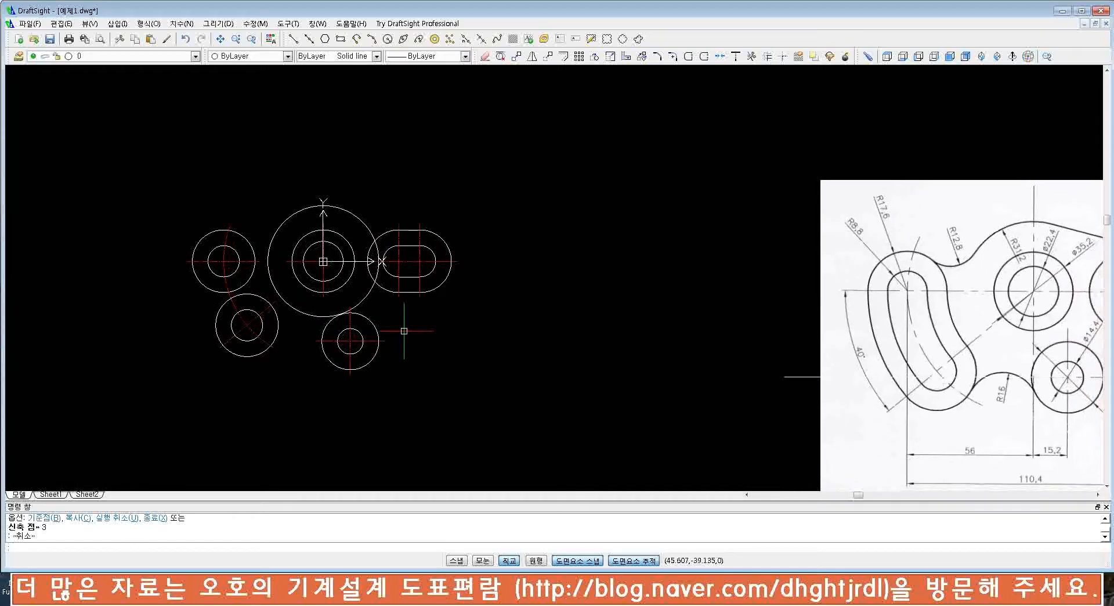
middle_drag(587, 366, 479, 361)
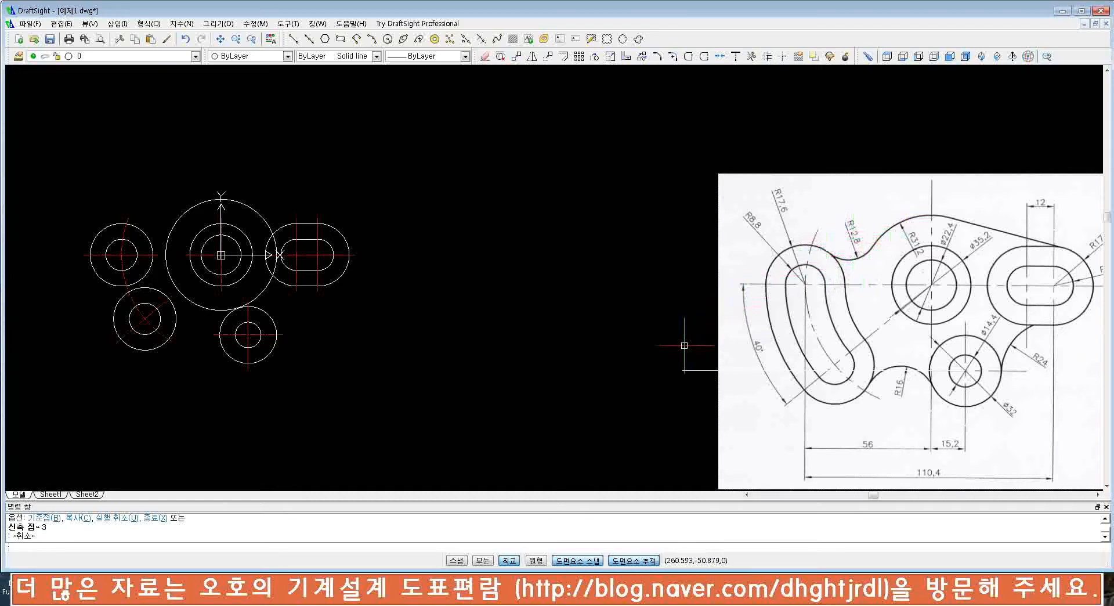
middle_drag(373, 364, 534, 360)
scroll(443, 289, up, 3)
middle_drag(378, 280, 464, 313)
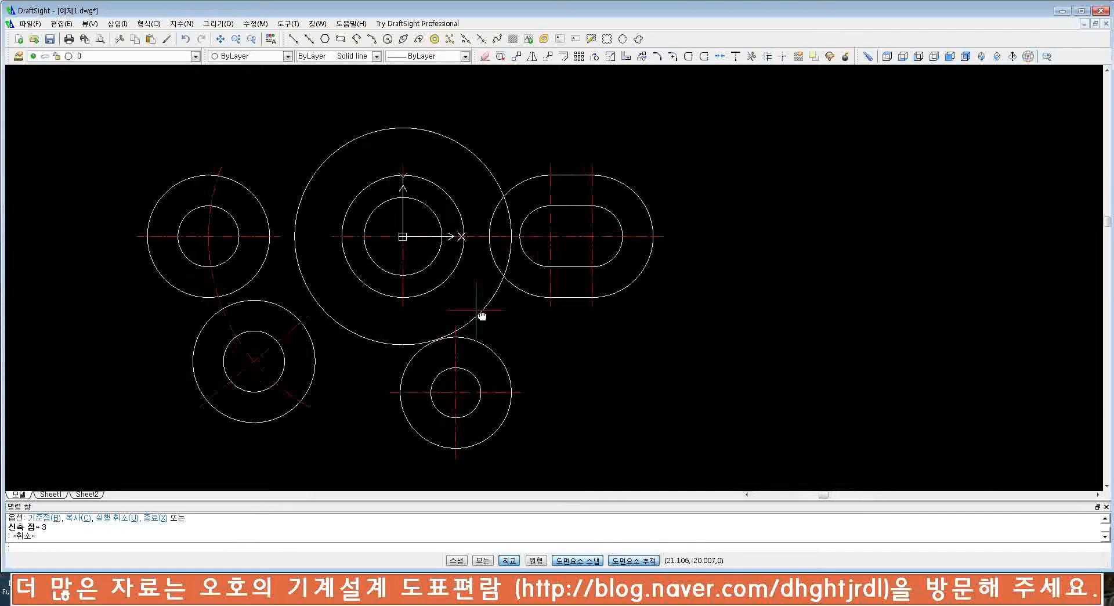
- Draw a circle of radius 12.8 tangent to the upper-left outer circle and the upper-left side of the large central circle
scroll(468, 300, down, 1)
text(c)
key(Return)
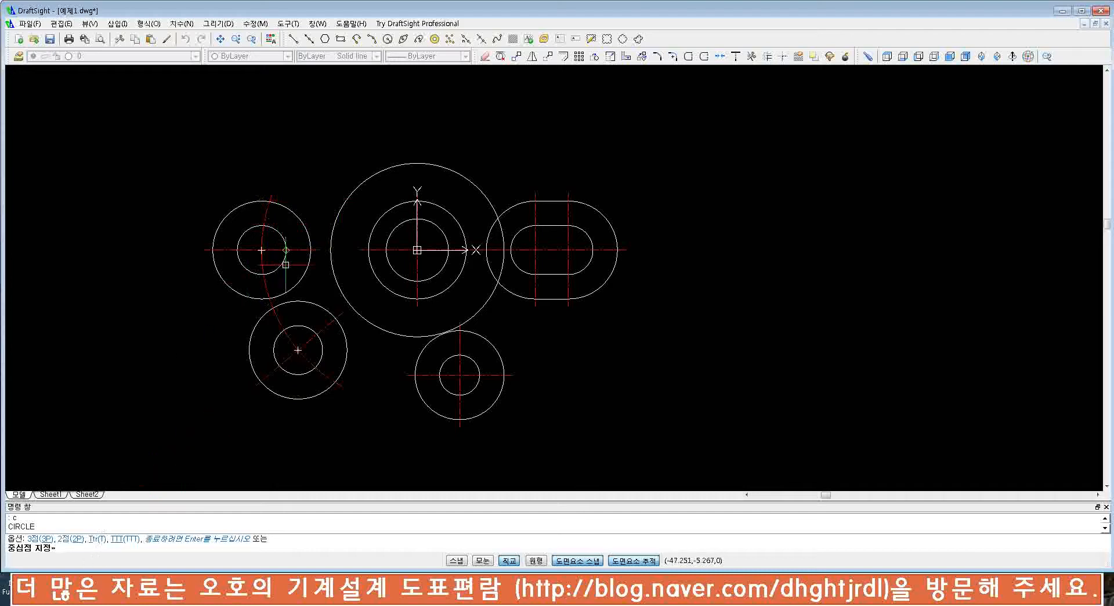
scroll(345, 265, down, 1)
scroll(357, 250, down, 1)
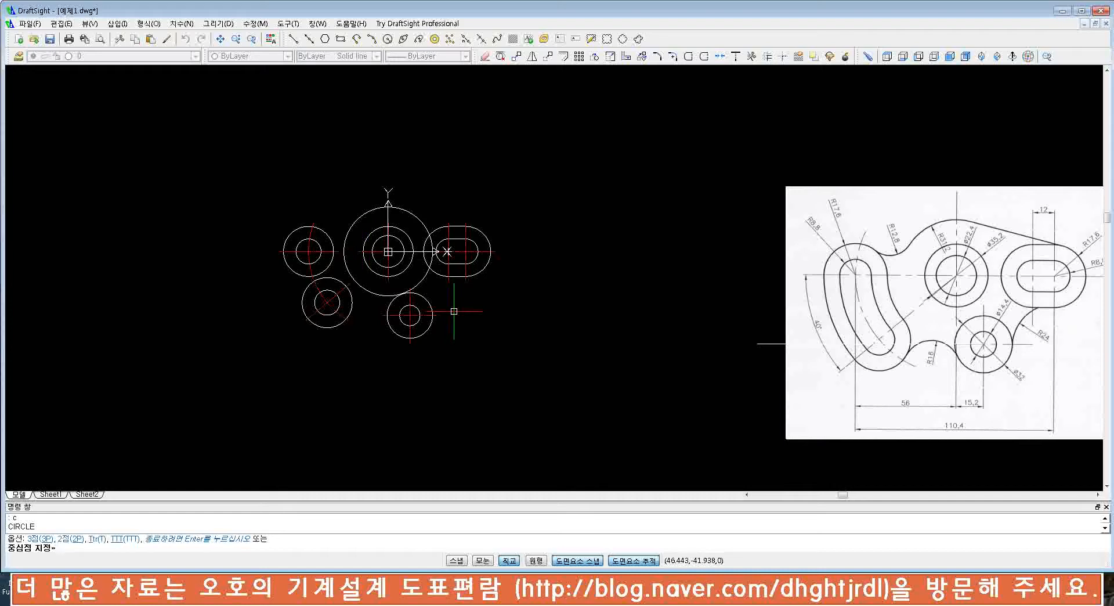
text(ttr)
key(Return)
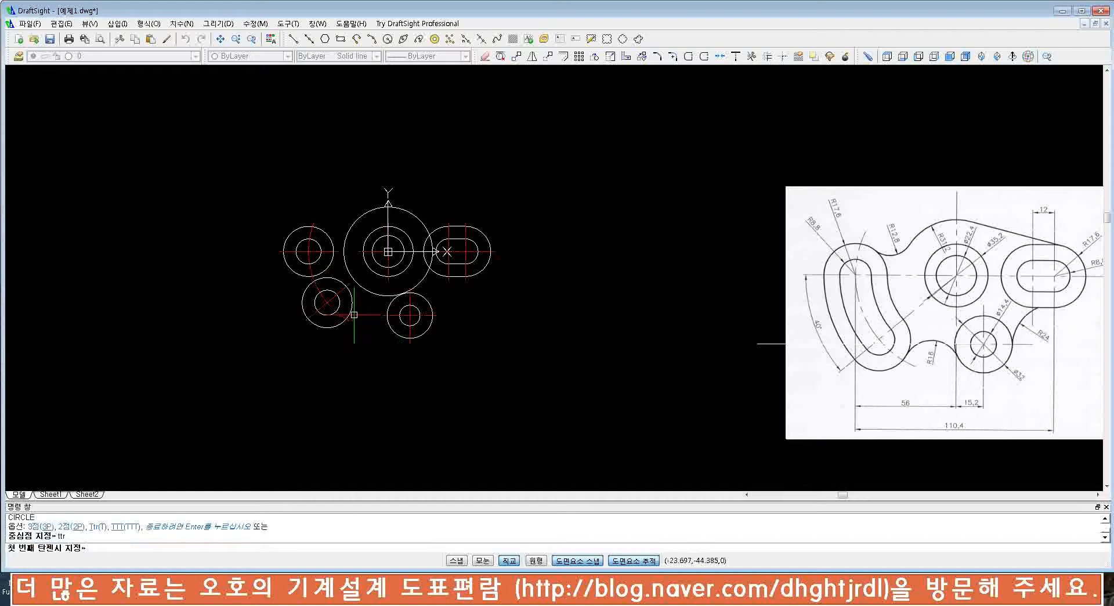
scroll(341, 232, up, 2)
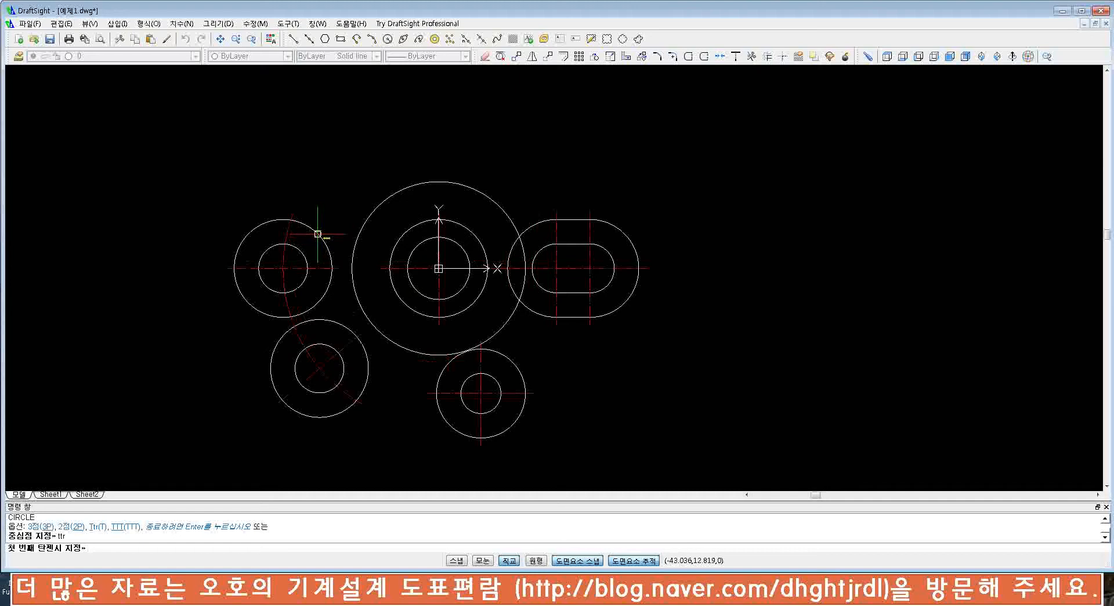
scroll(318, 234, up, 2)
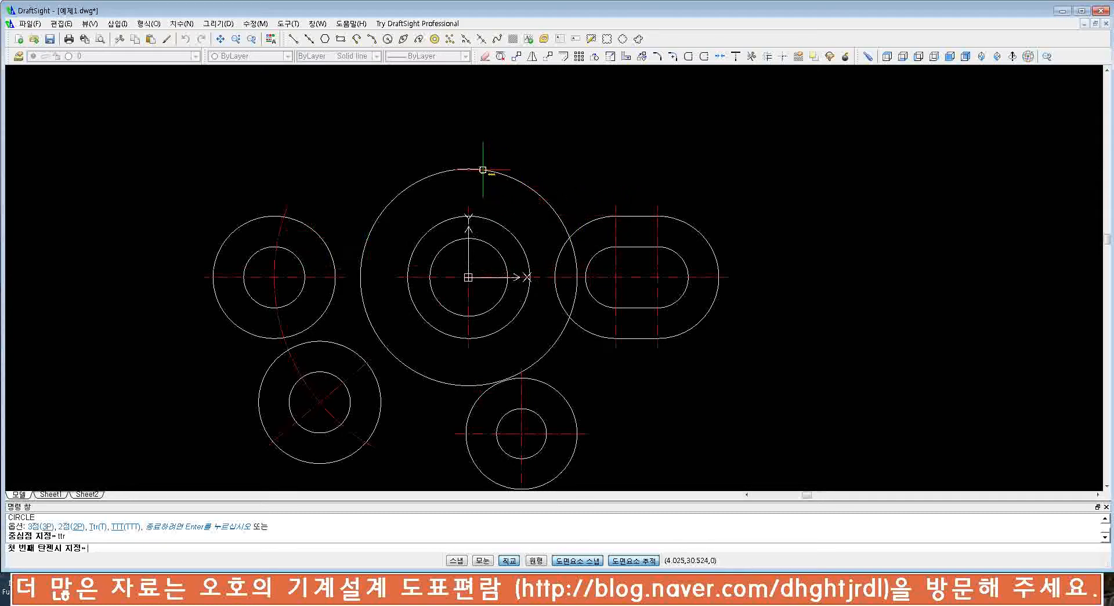
click(305, 224)
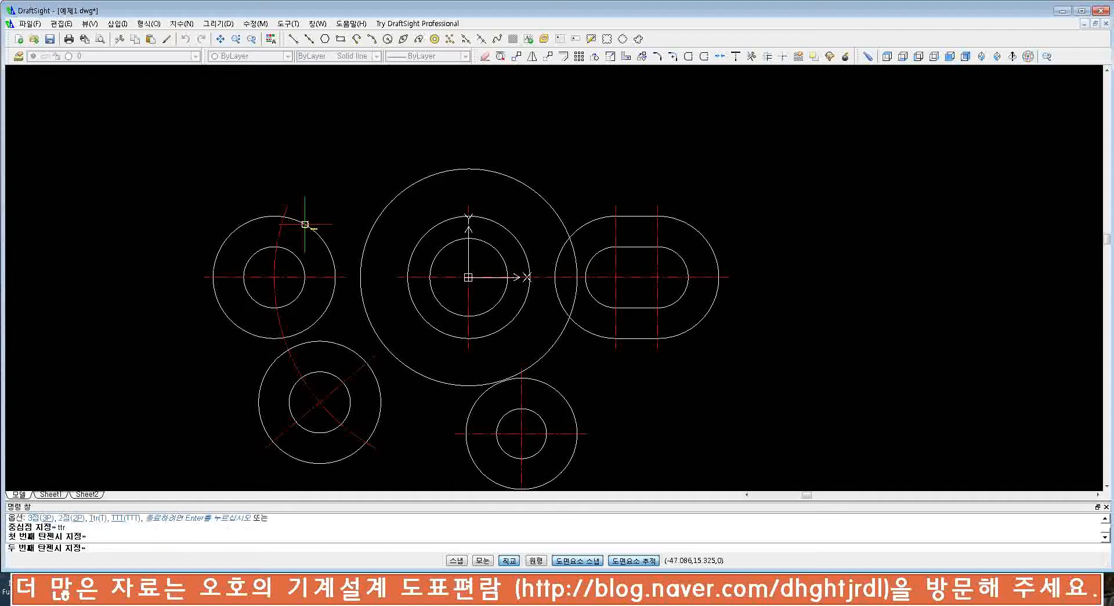
click(380, 214)
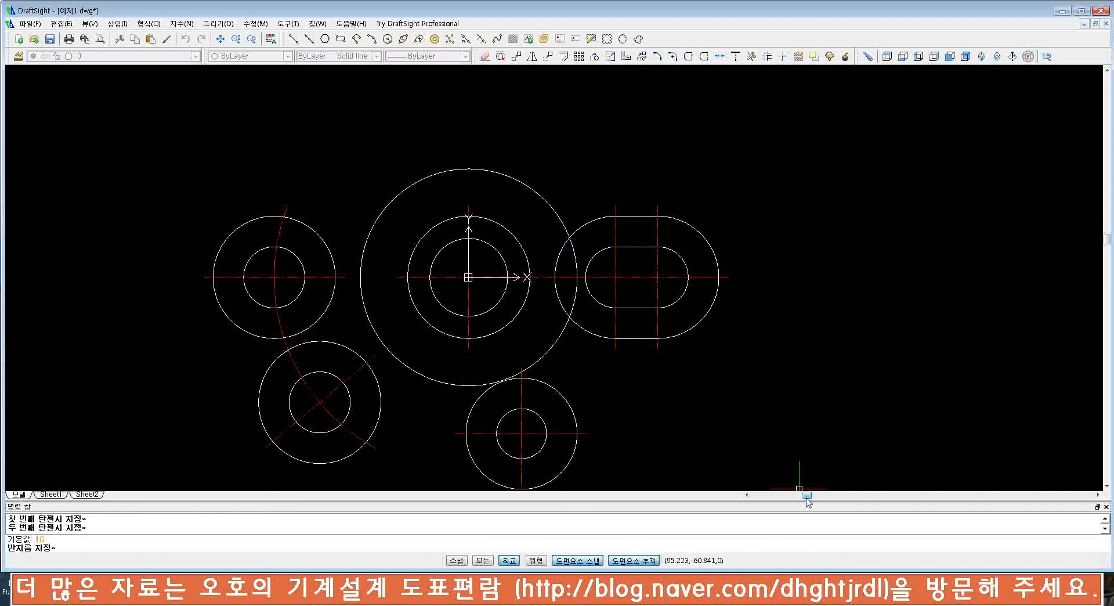
mouse_move(806, 497)
mouse_down()
mouse_move(909, 497)
mouse_move(752, 499)
mouse_up()
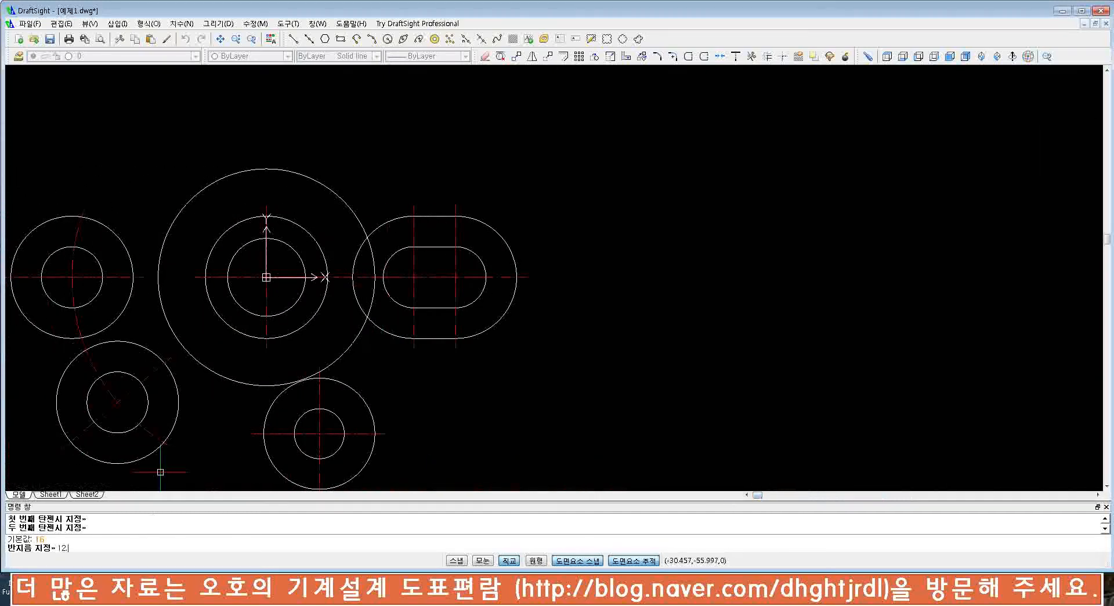
key(Return)
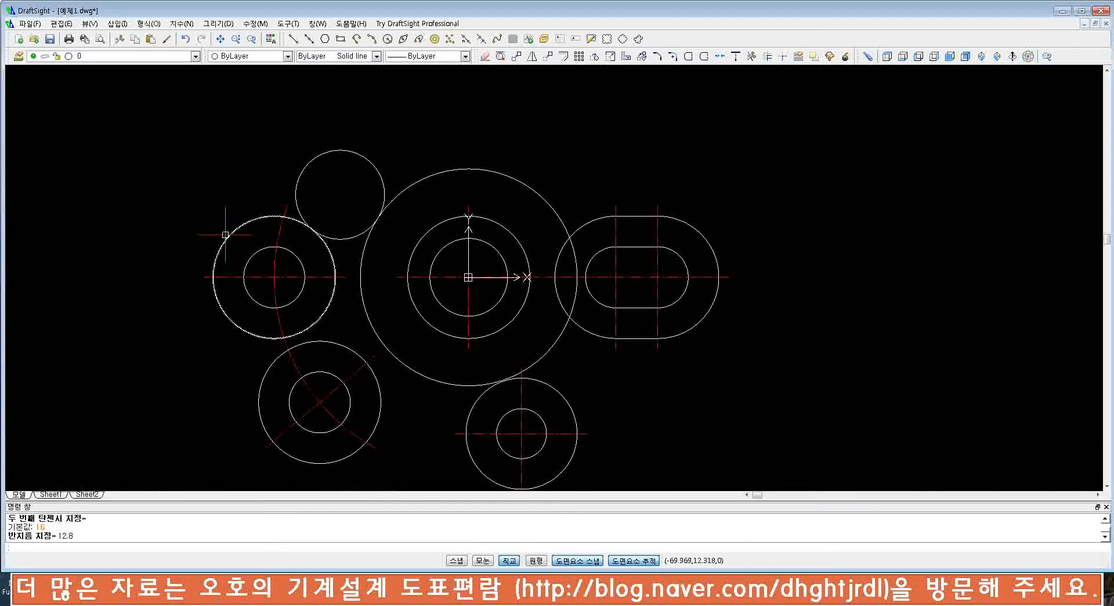
- Draw a circle of radius 16 tangent to the lower-left outer circle and the lower-right outer circle
scroll(301, 242, down, 4)
scroll(307, 246, down, 1)
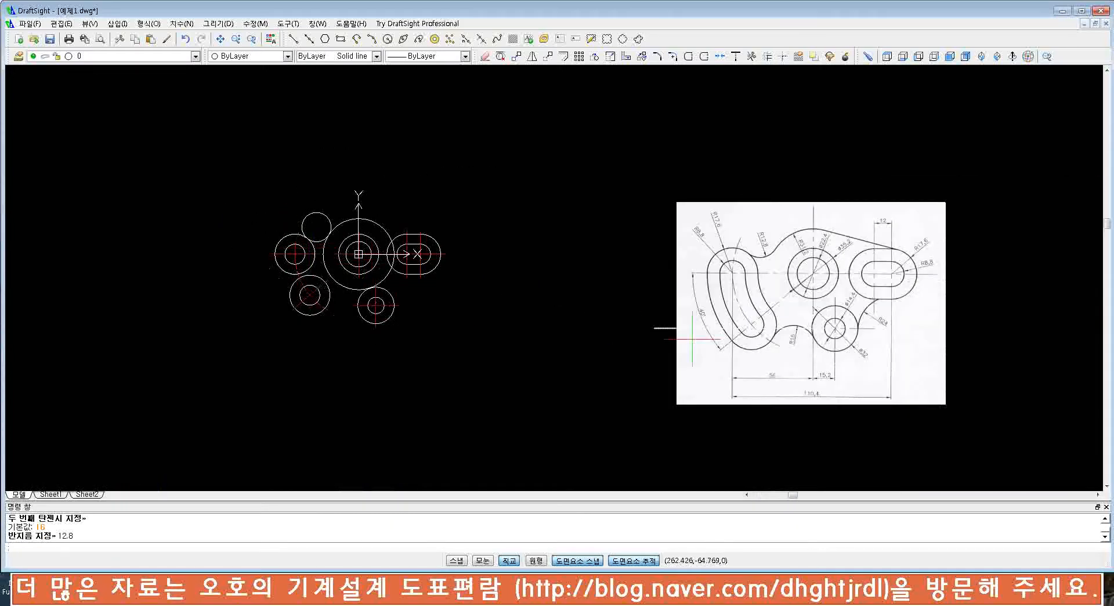
scroll(792, 329, up, 1)
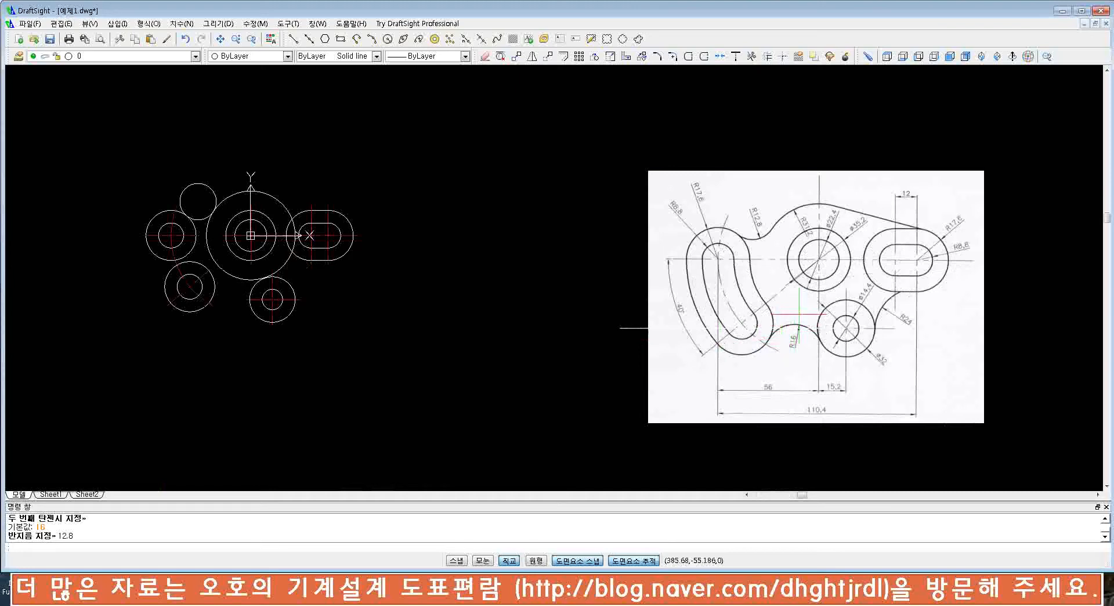
key(Return)
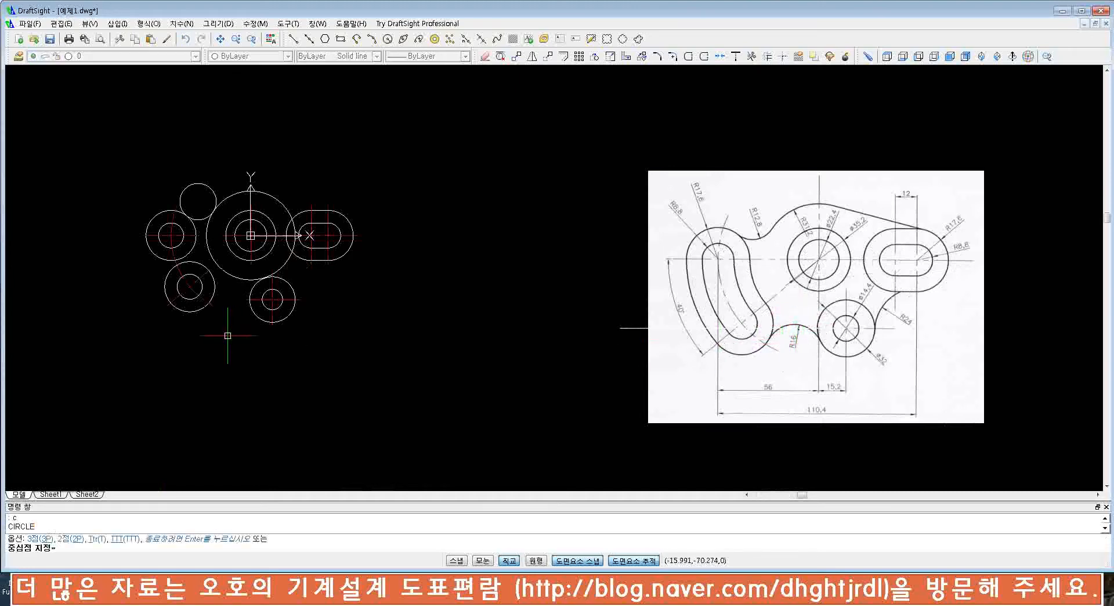
text(t)
key(Return)
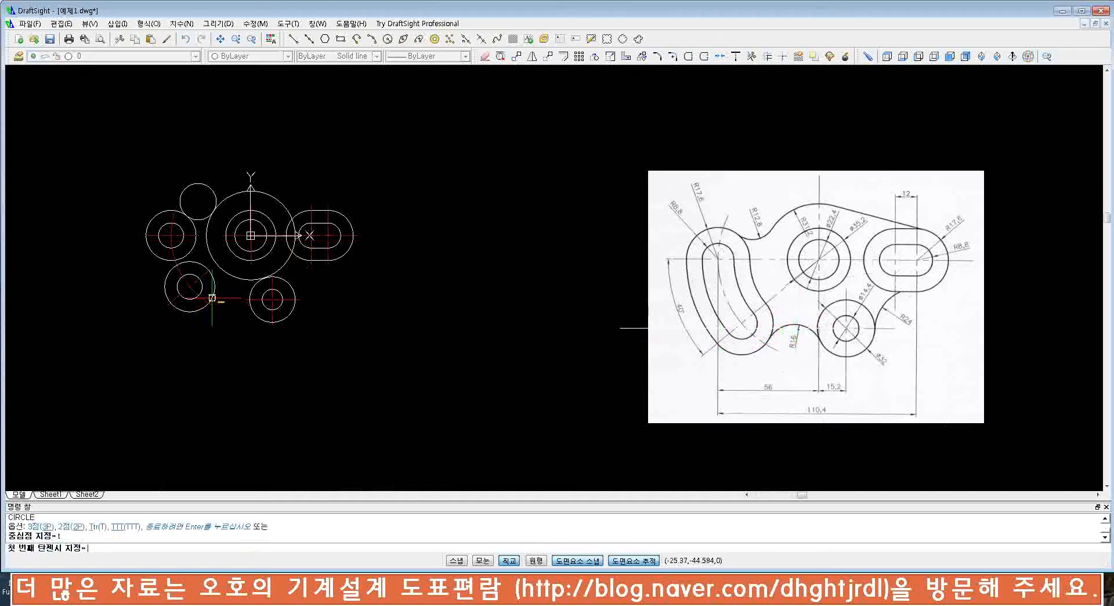
click(212, 298)
click(250, 292)
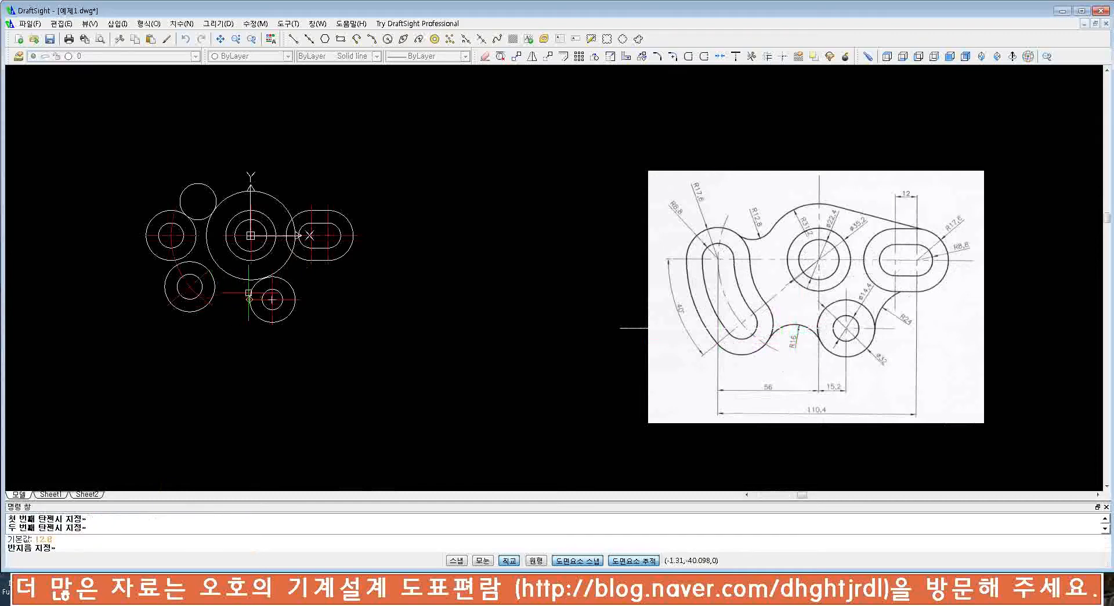
text(16)
key(Return)
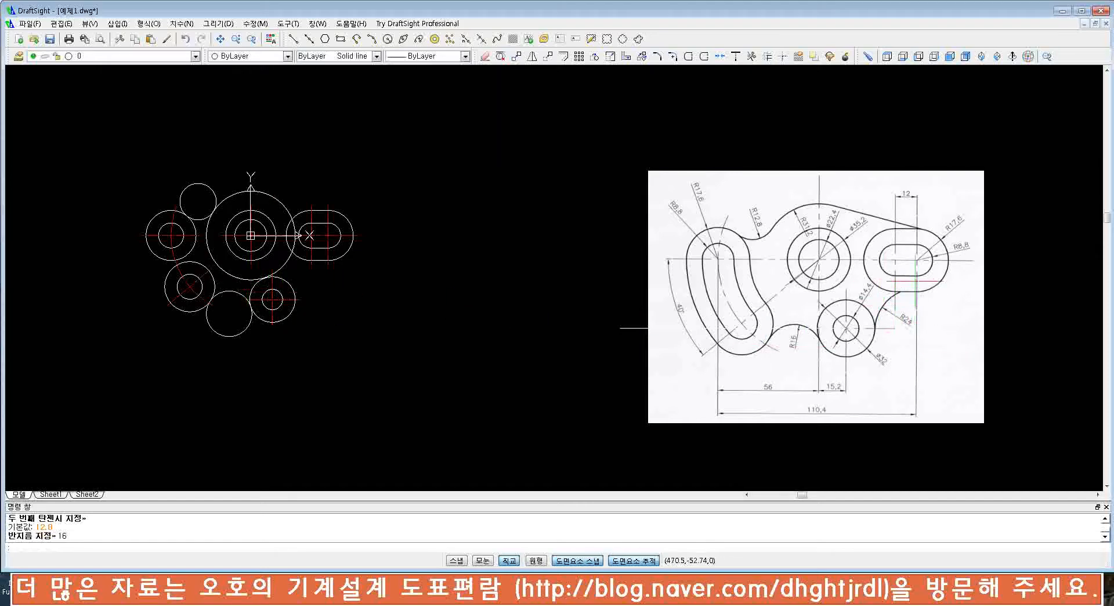
- Draw a circle of radius 24 tangent to the lower-right outer circle and the underside of the slot's outer outline
scroll(901, 307, up, 5)
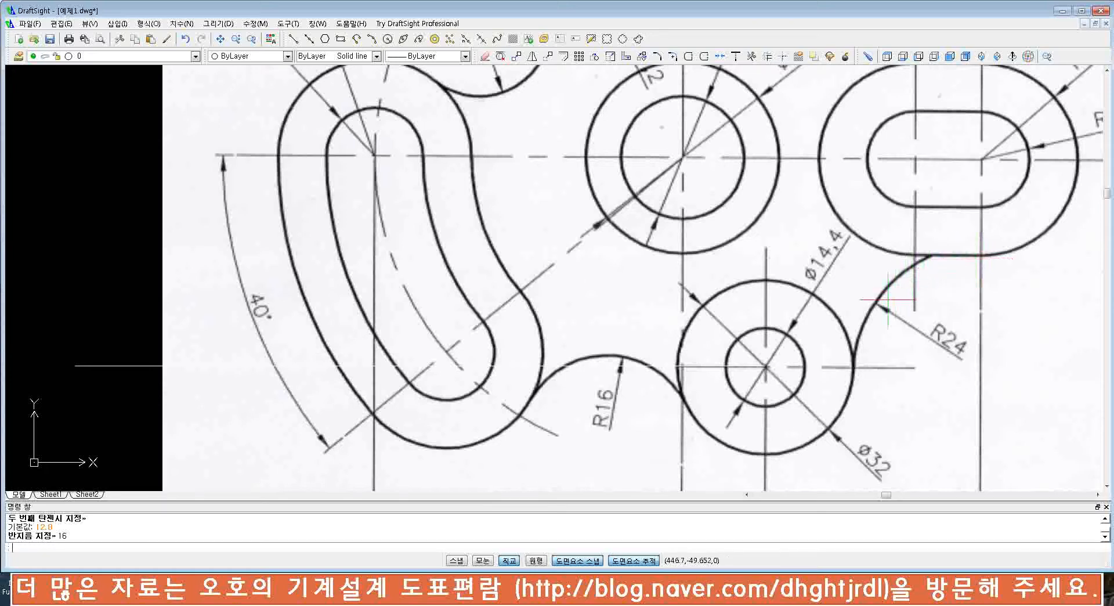
scroll(606, 297, down, 2)
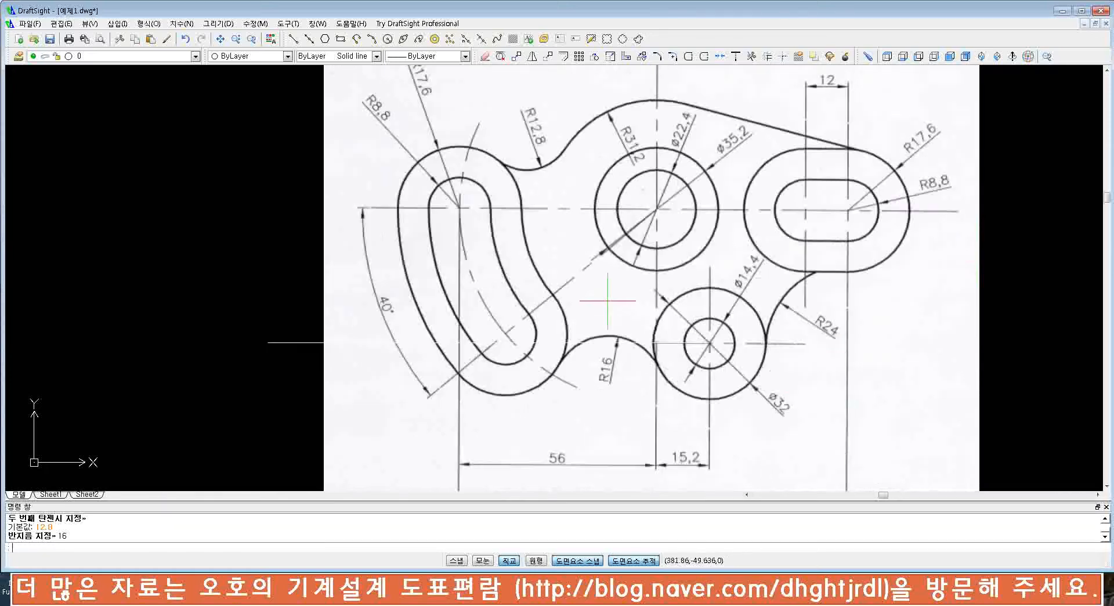
scroll(605, 296, down, 2)
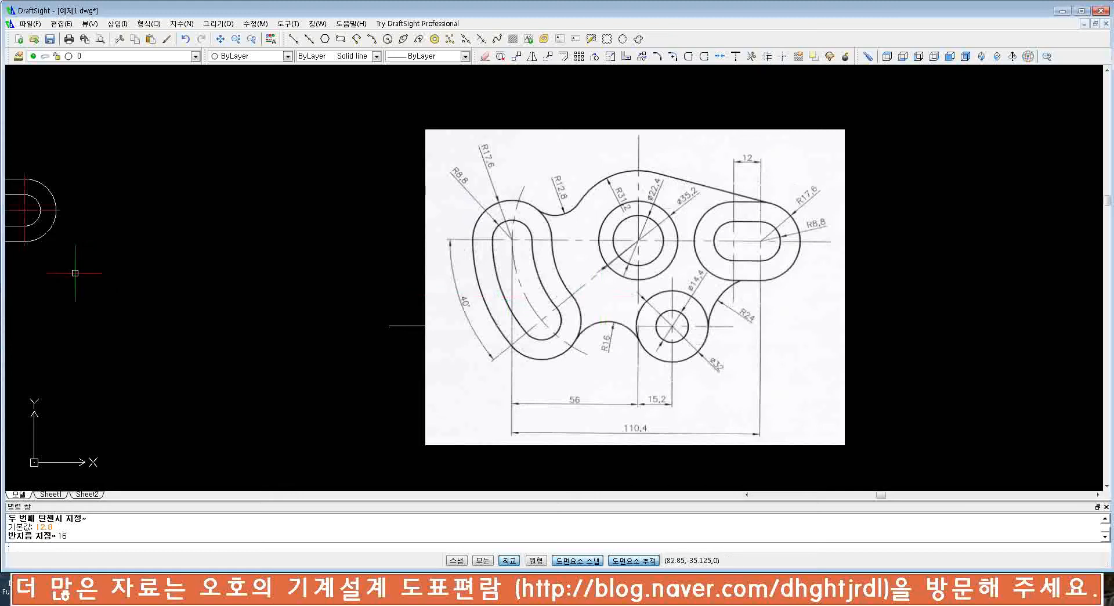
middle_drag(119, 281, 390, 293)
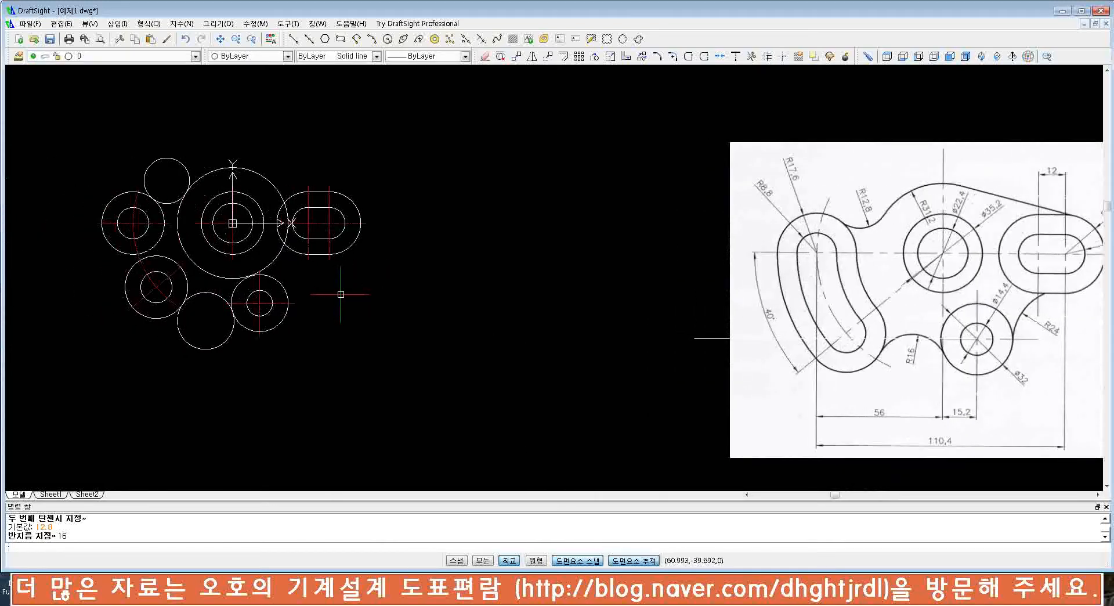
key(Return)
text(t)
key(Return)
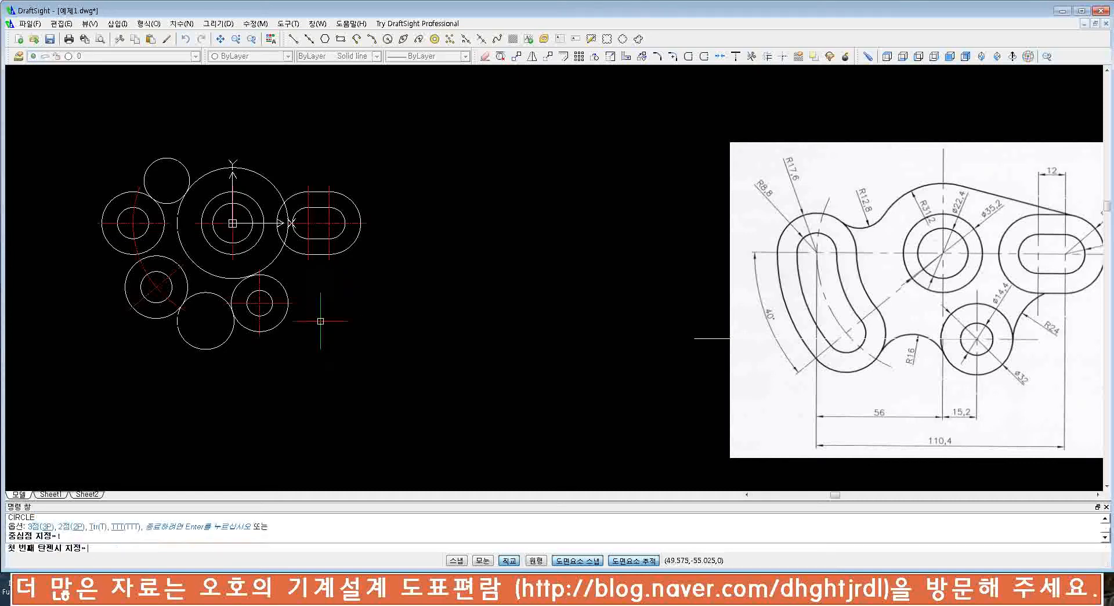
click(284, 318)
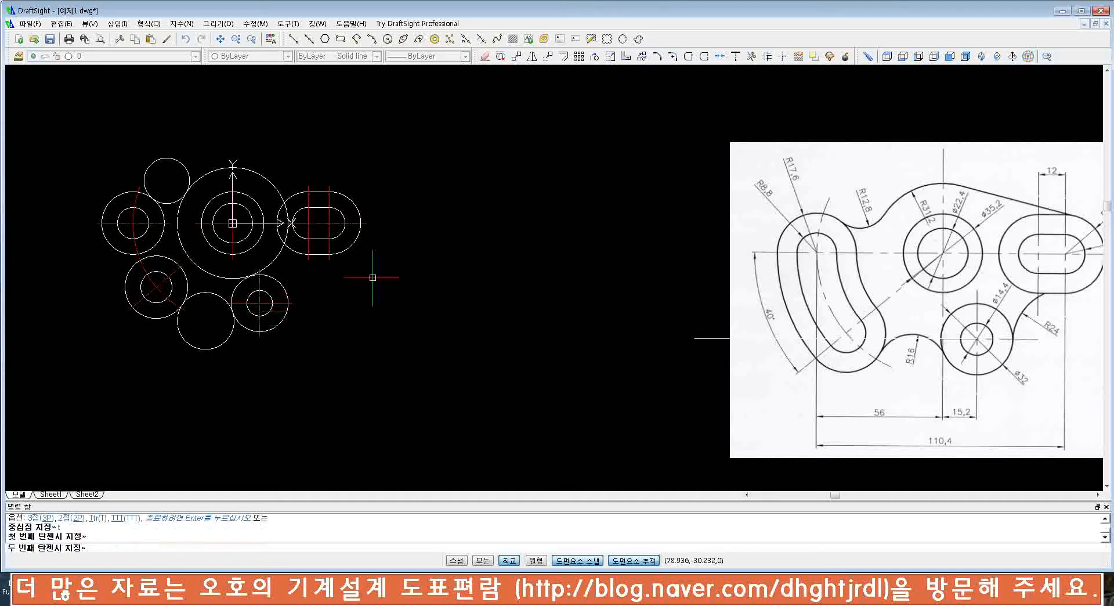
click(346, 249)
scroll(348, 284, down, 2)
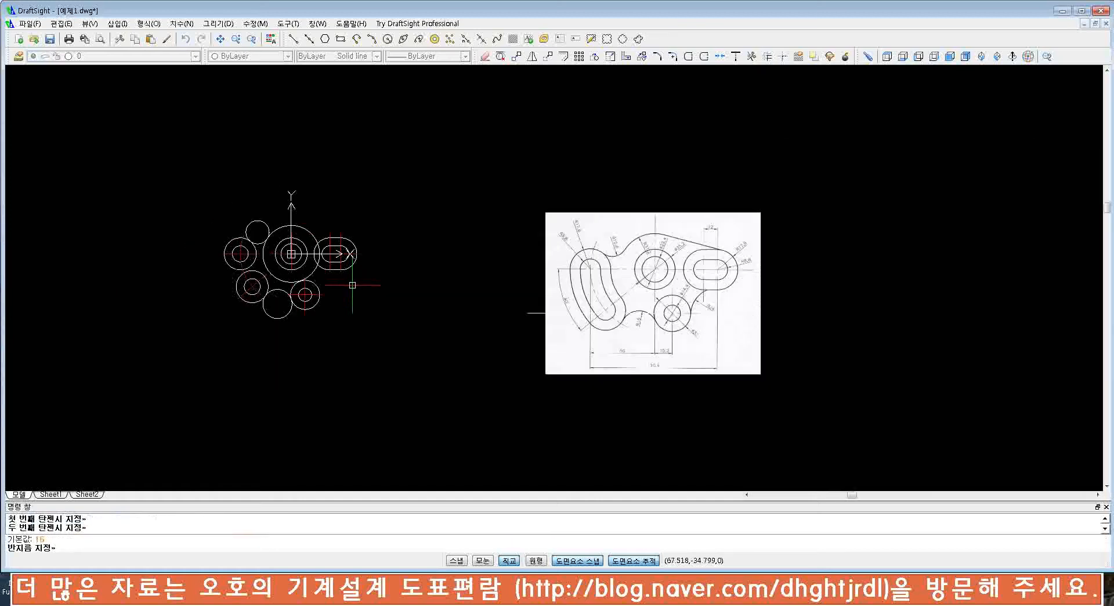
scroll(343, 286, up, 1)
scroll(321, 286, up, 1)
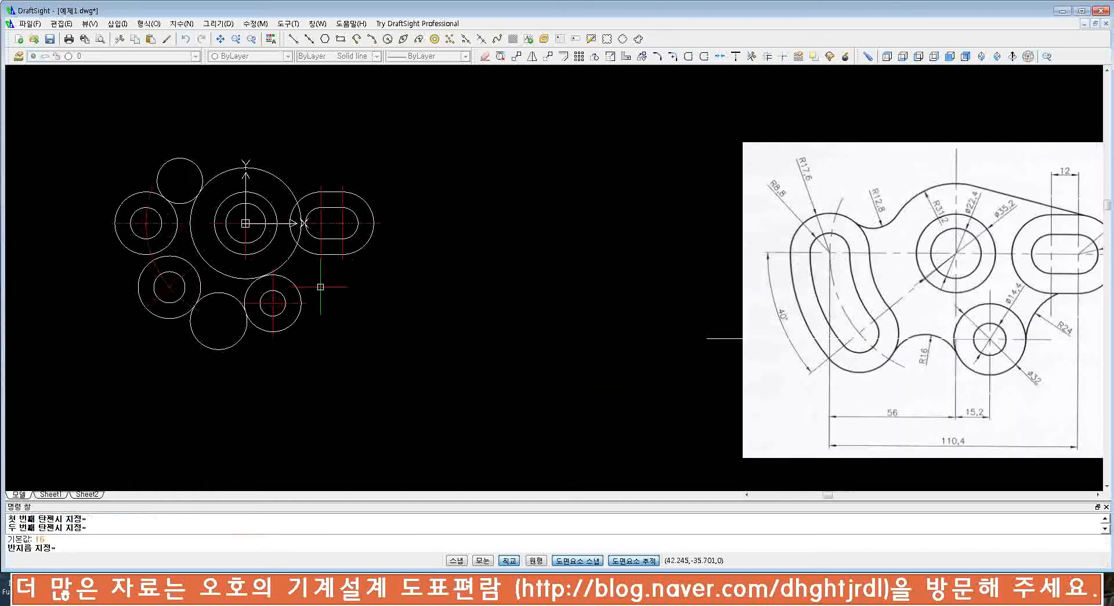
text(24)
key(Return)
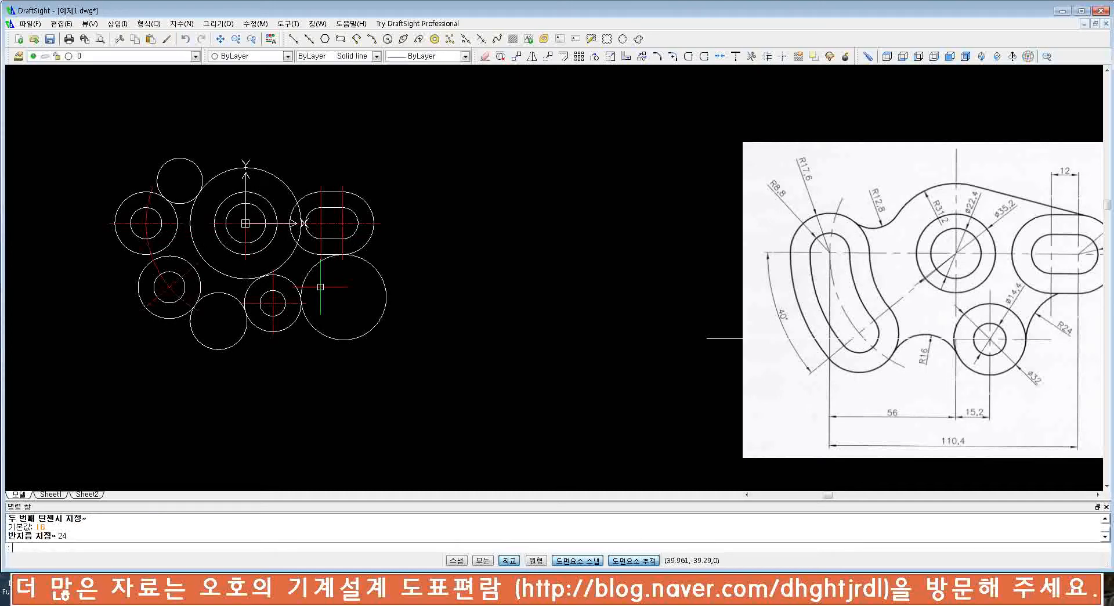
- Examine where the radius 24 circle meets the slot, and compare the geometry with the reference drawing
scroll(321, 286, up, 5)
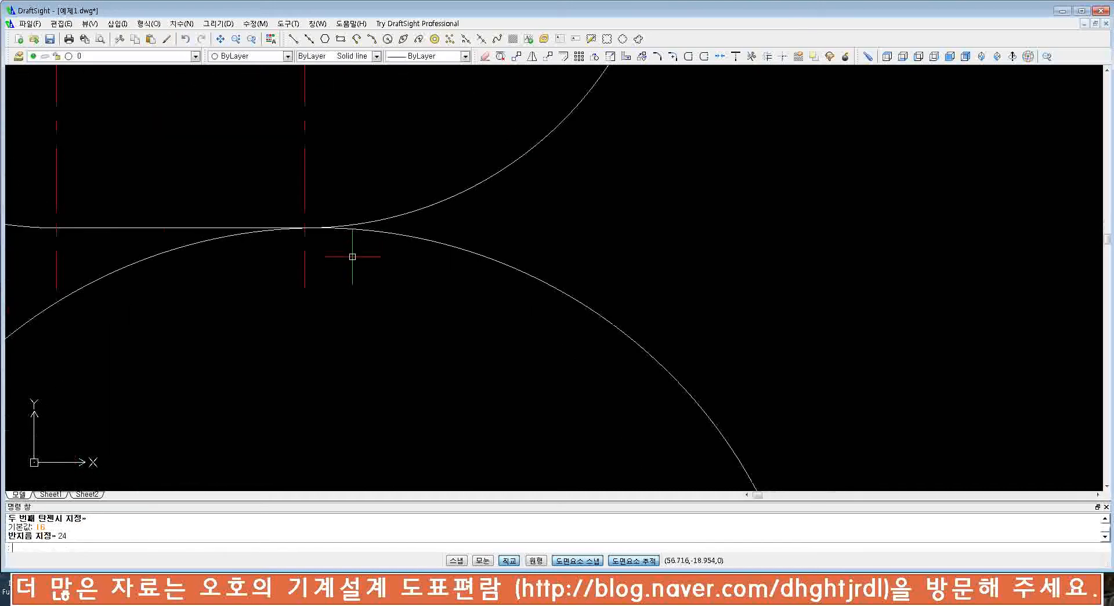
scroll(354, 277, down, 5)
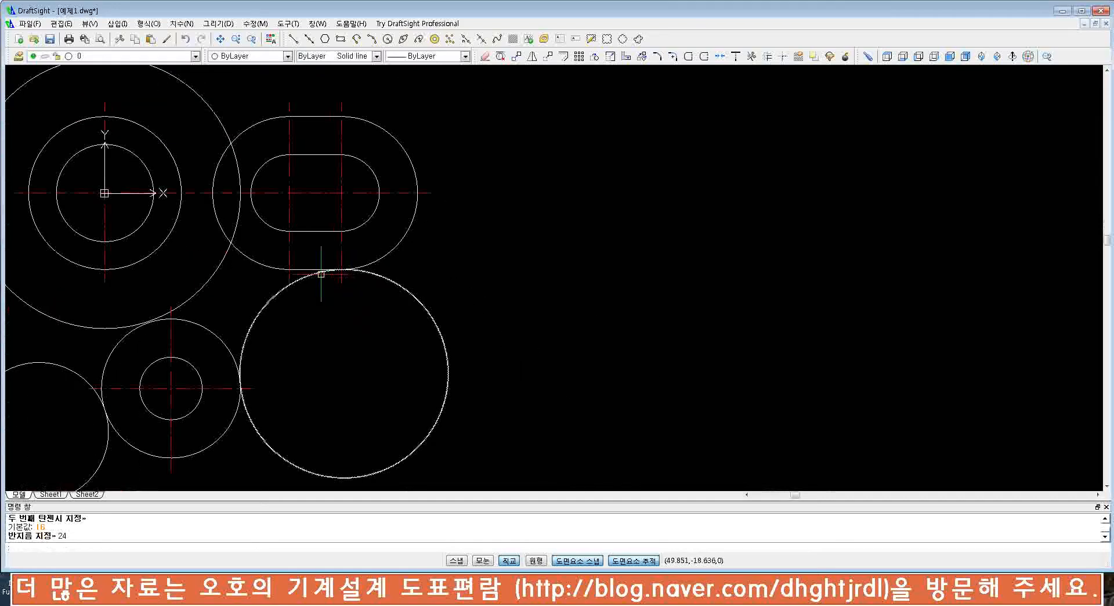
scroll(304, 272, down, 2)
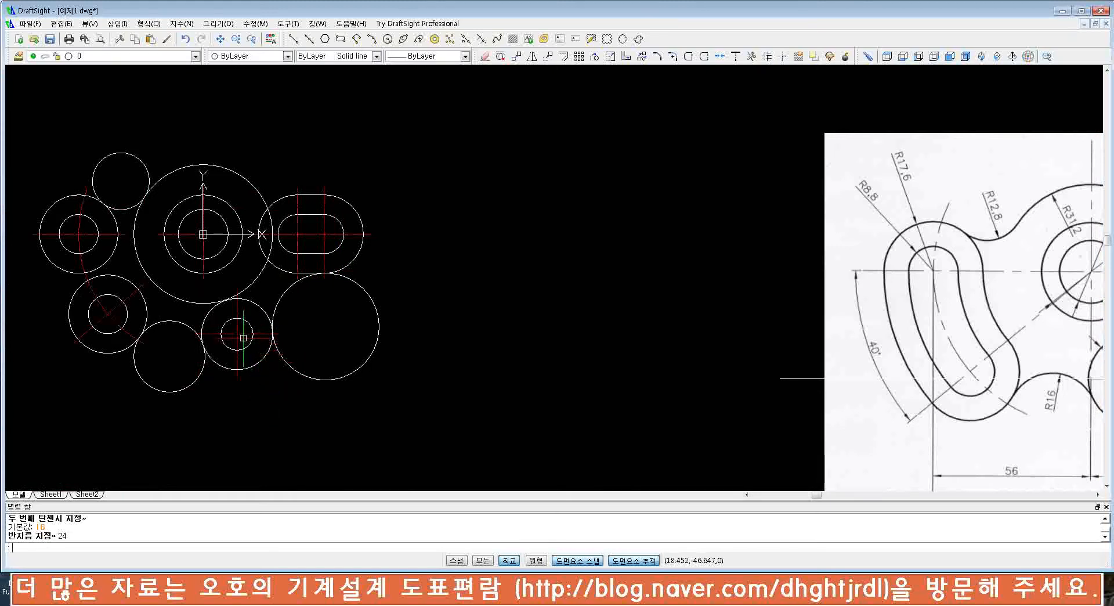
scroll(201, 319, down, 2)
scroll(202, 319, down, 1)
scroll(151, 297, up, 1)
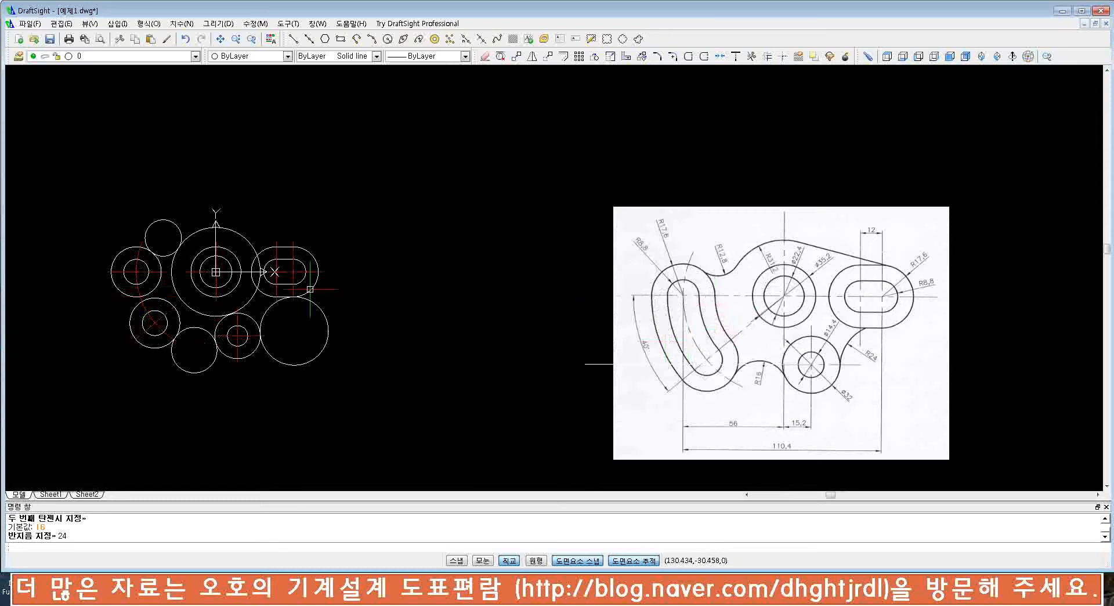
scroll(229, 228, up, 2)
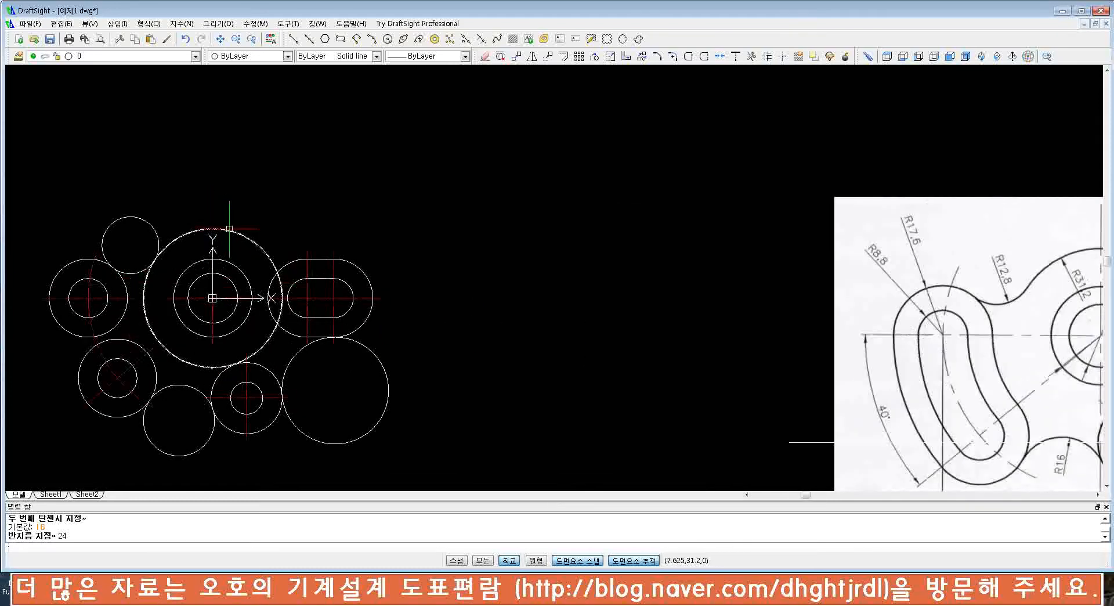
text(l)
key(Return)
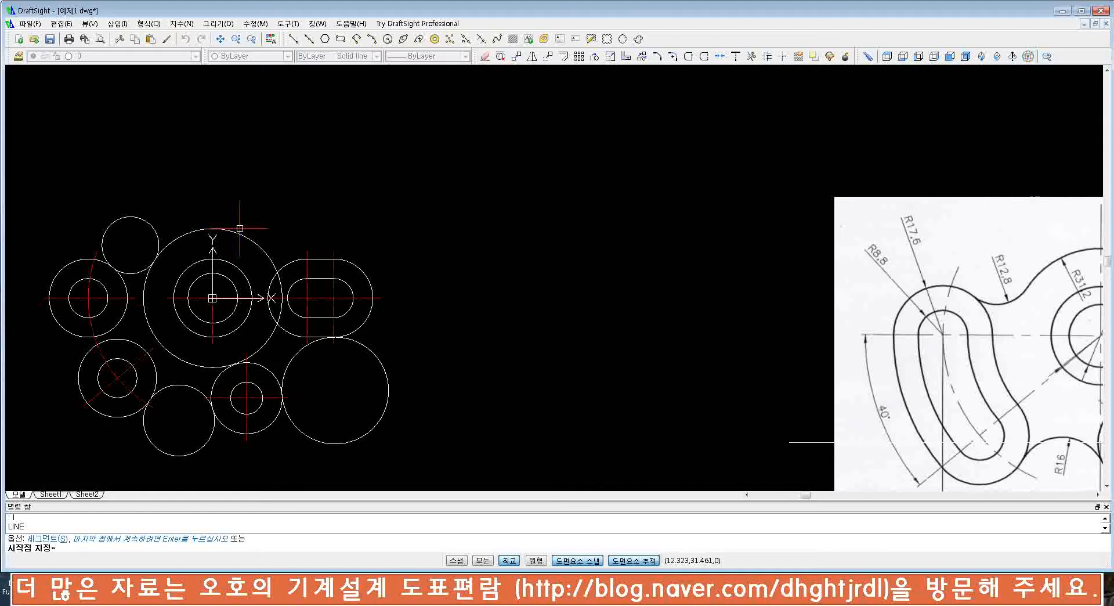
shift+right_click(397, 151)
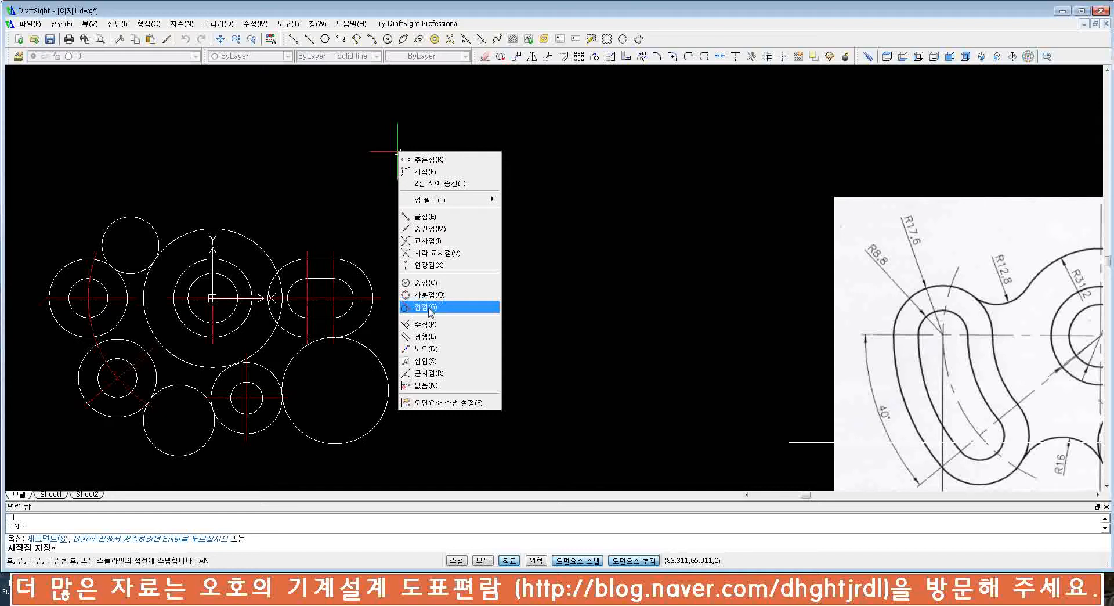
key(Escape)
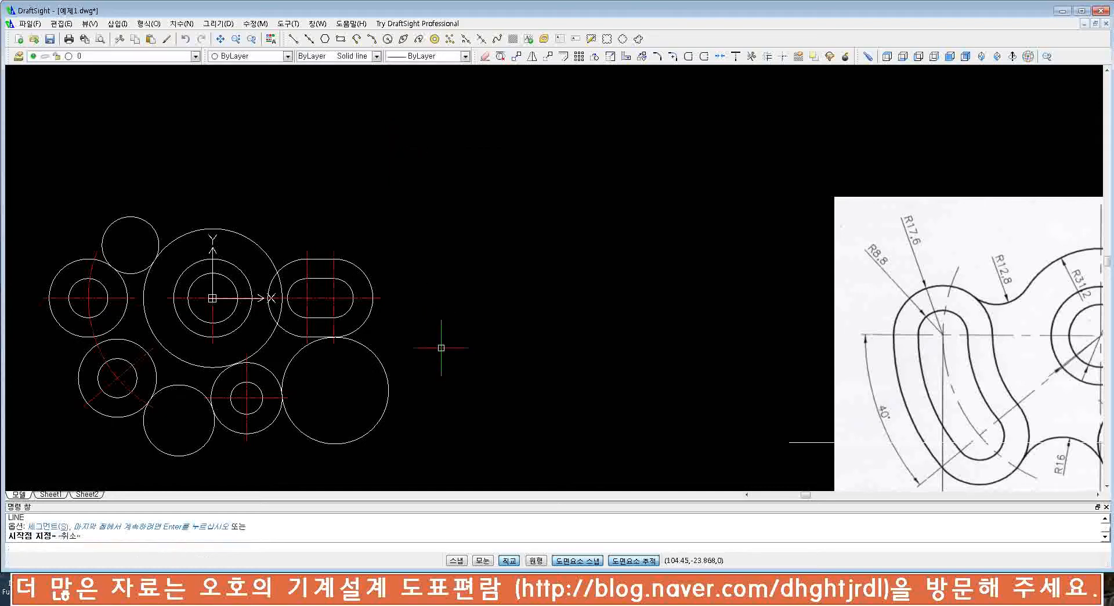
shift+right_click(450, 254)
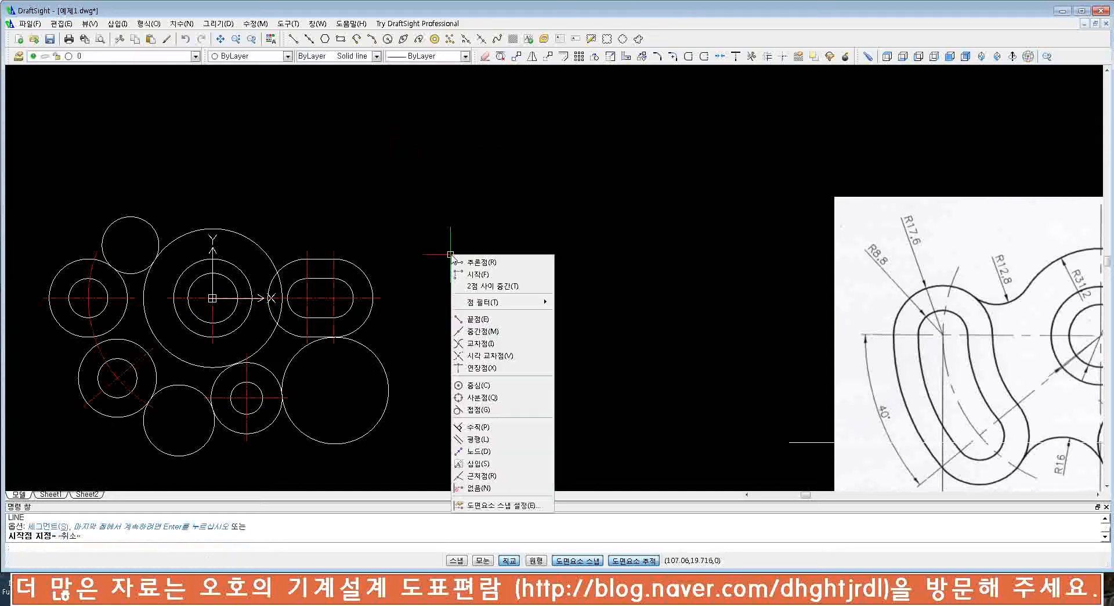
text(tan)
key(Return)
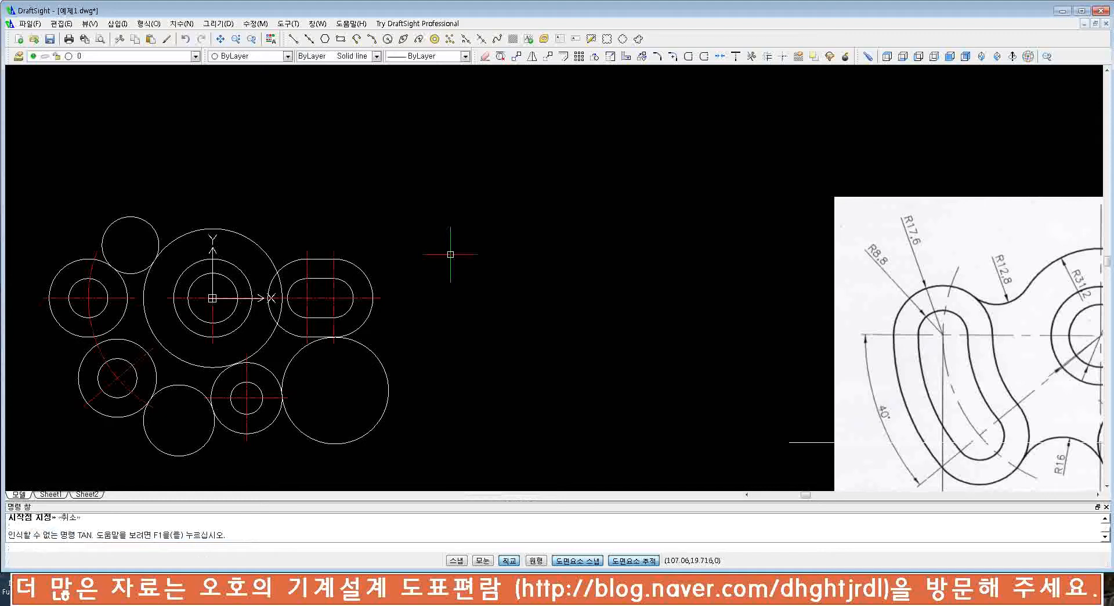
shift+right_click(355, 267)
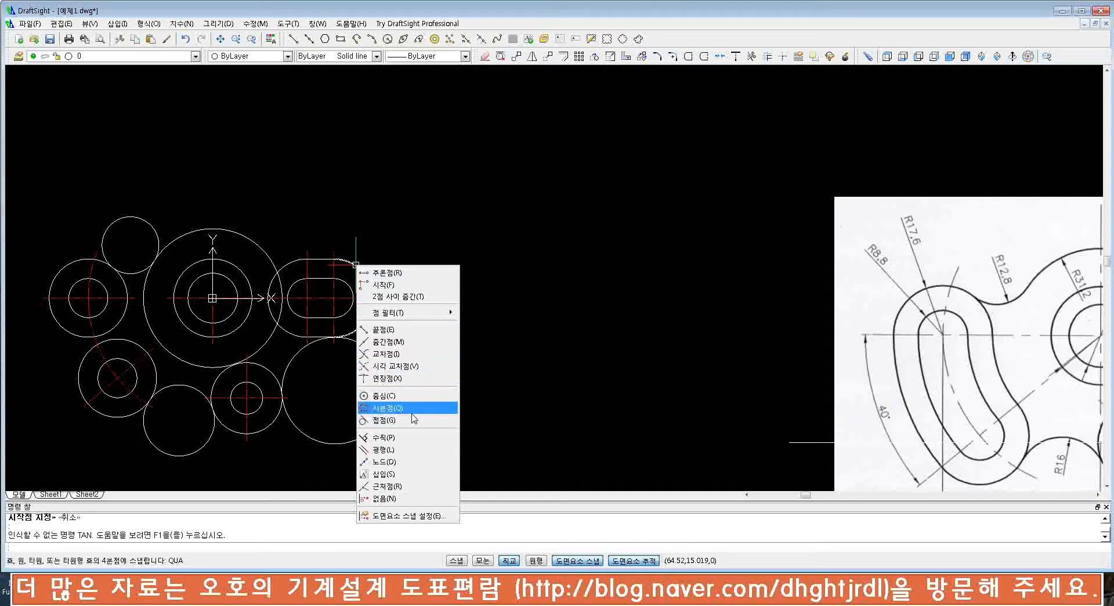
click(391, 420)
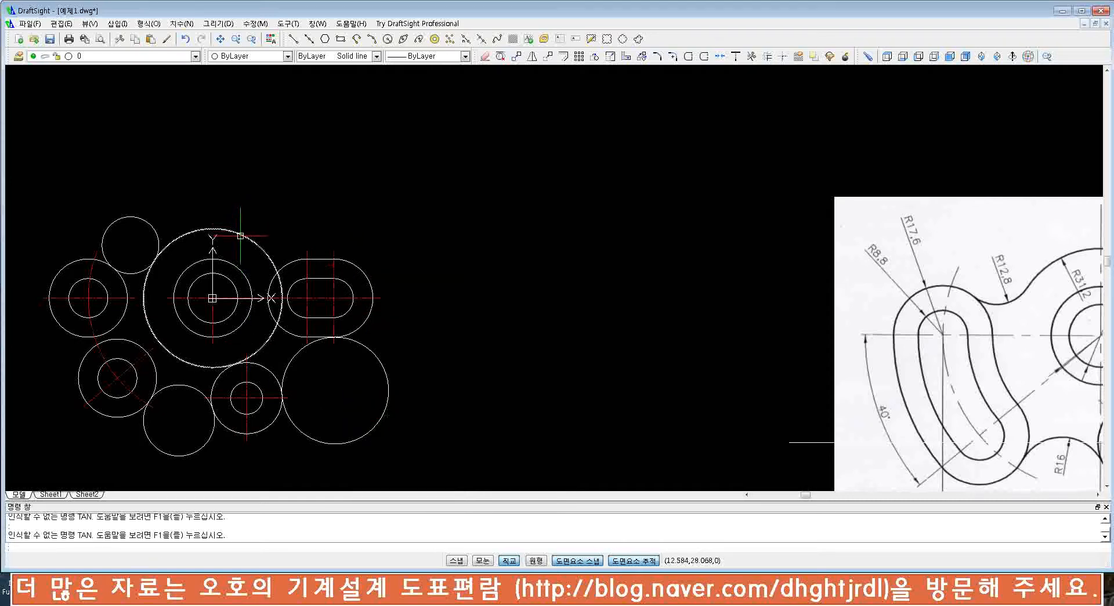
- Draw a line tangent to the upper side of the large central circle and the upper right arc of the slot's outer outline
text(l)
key(Return)
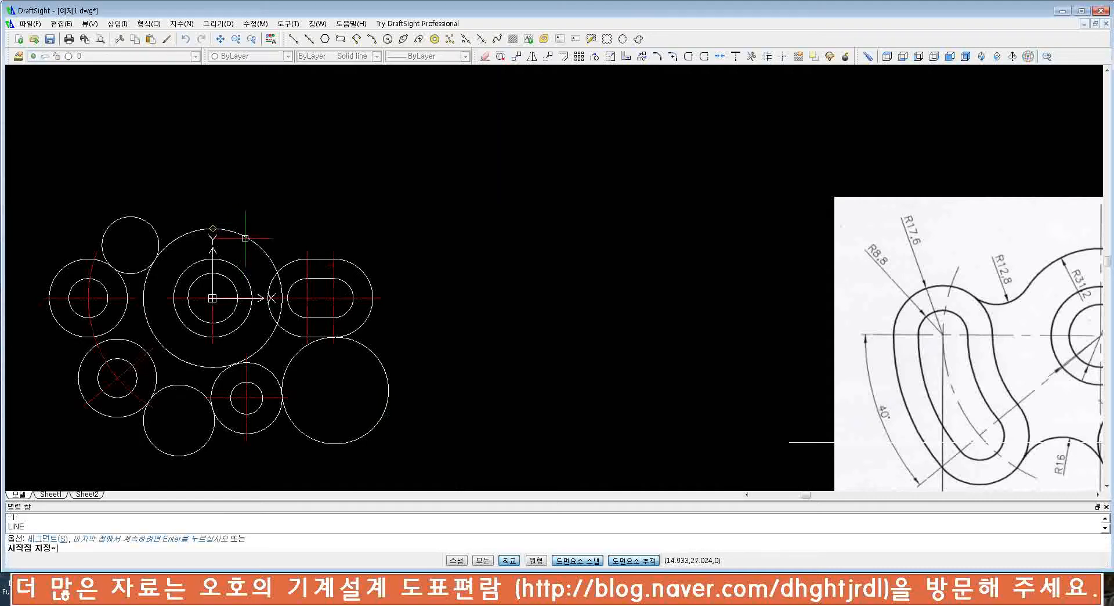
shift+right_click(246, 238)
key(g)
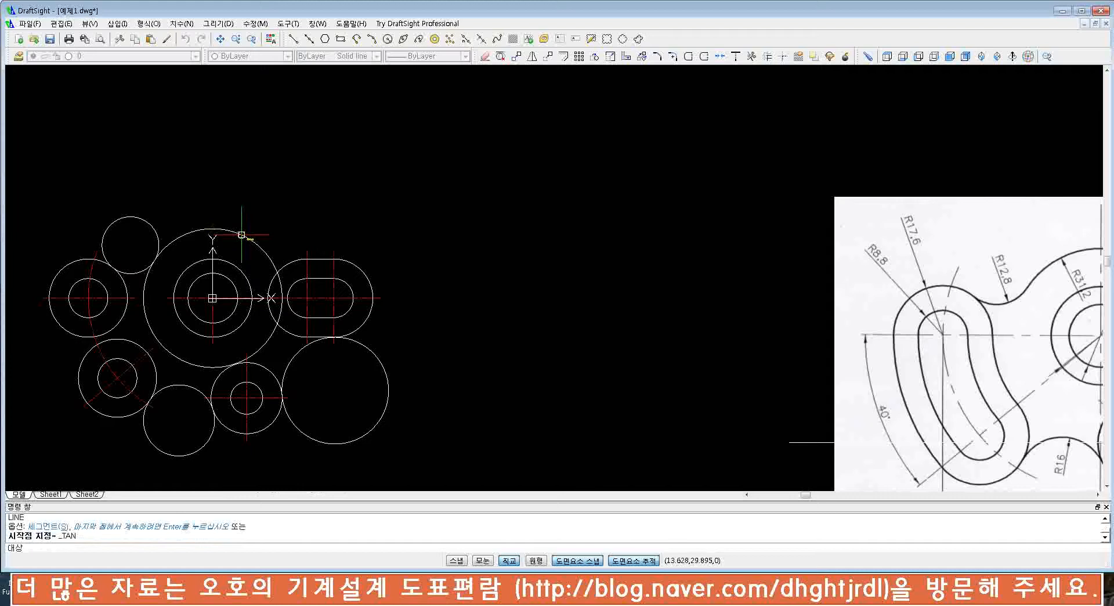
click(241, 234)
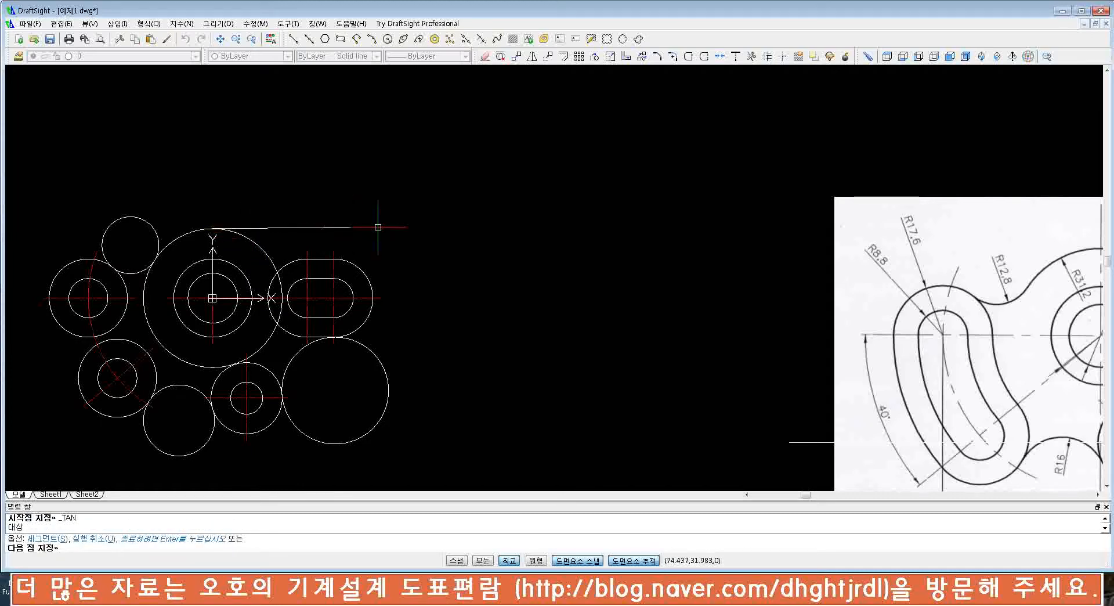
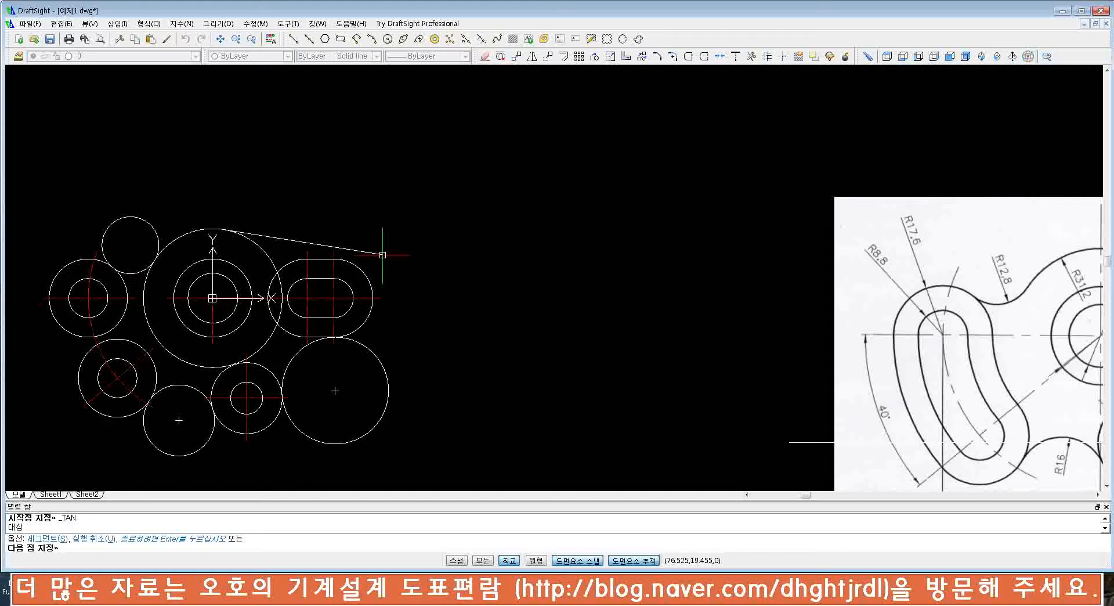
shift+right_click(382, 255)
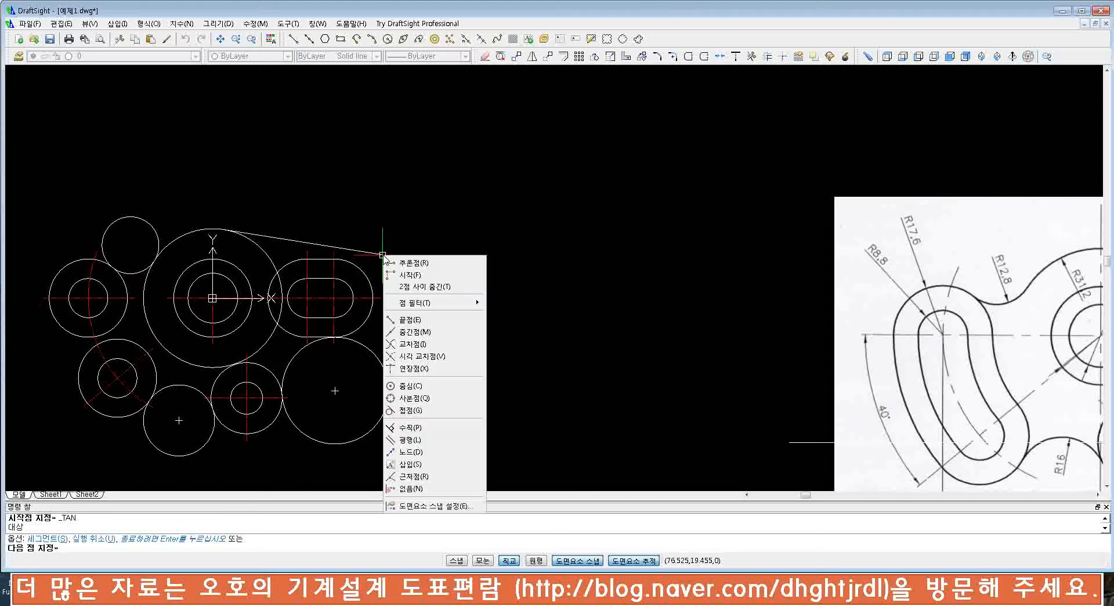
click(410, 409)
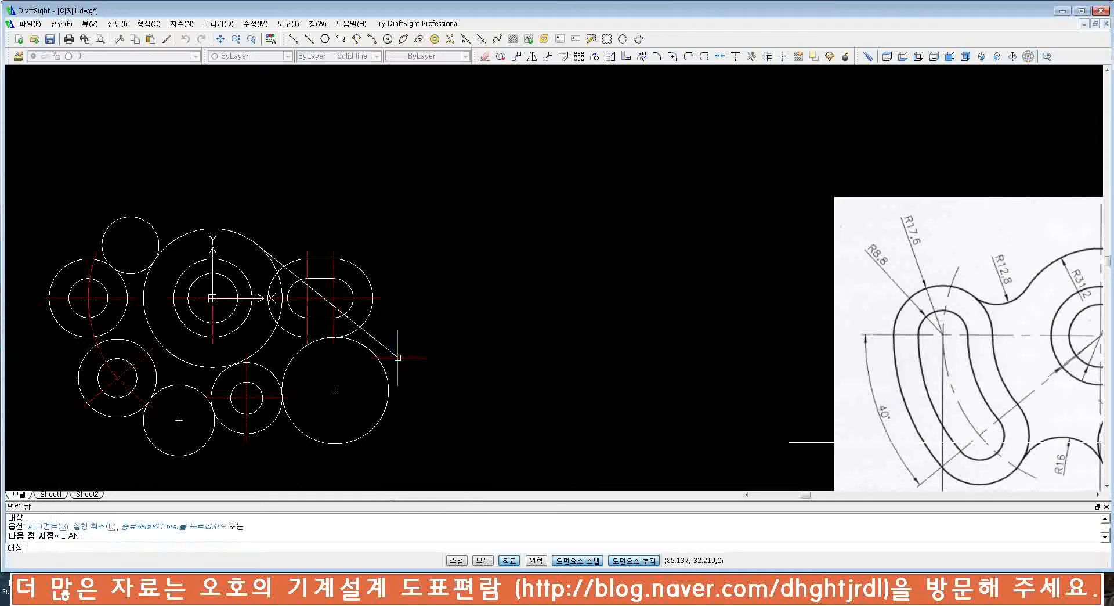
click(356, 266)
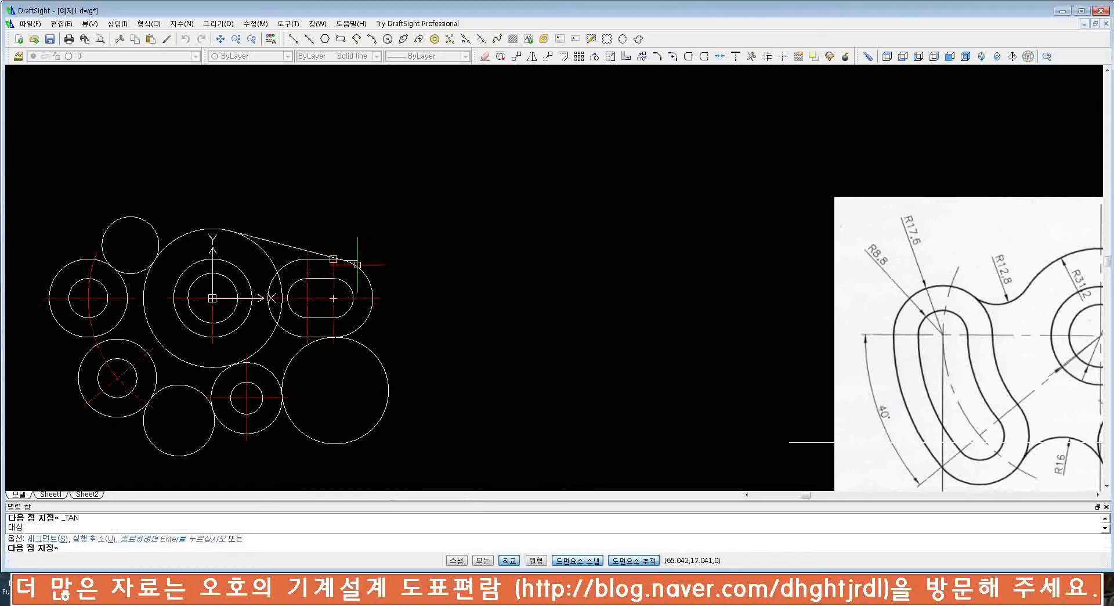
key(Escape)
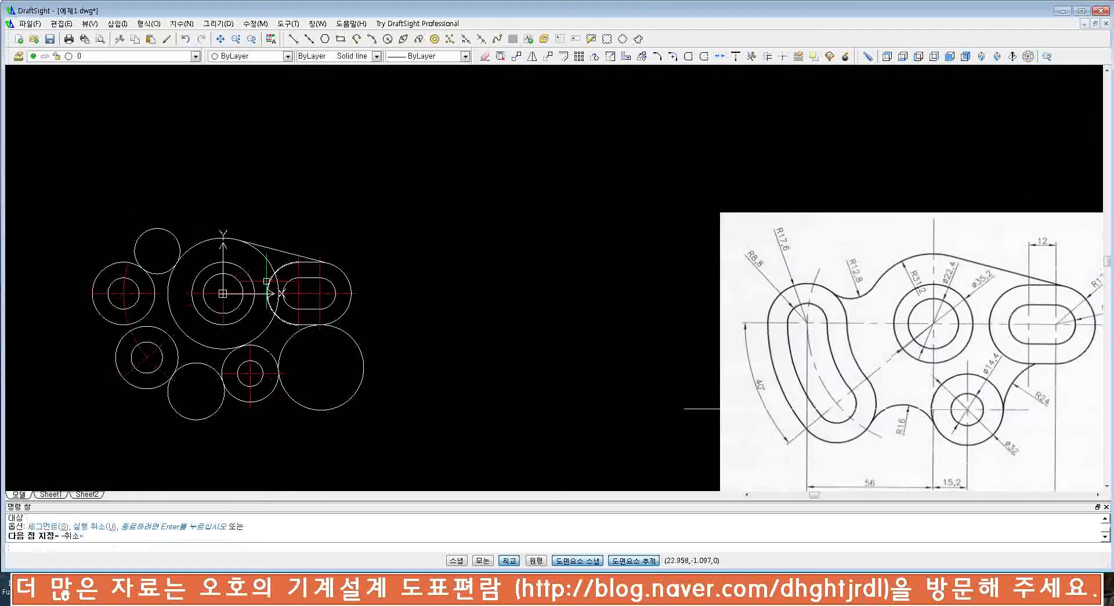
scroll(258, 259, down, 1)
text(tr)
key(Return)
key(Return)
key(Escape)
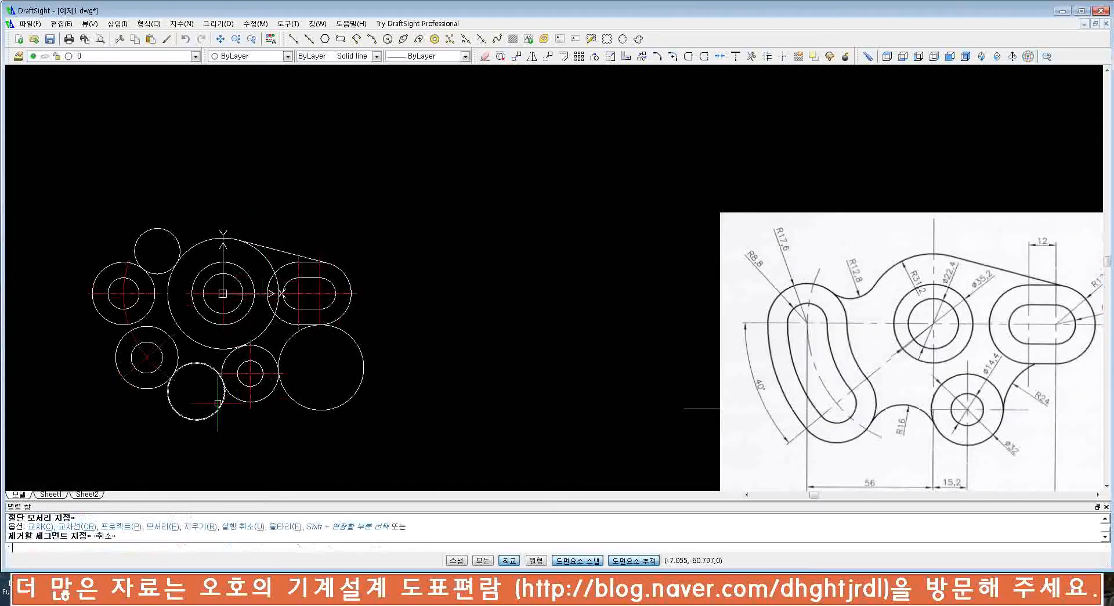
key(Return)
scroll(166, 387, up, 3)
scroll(166, 387, up, 5)
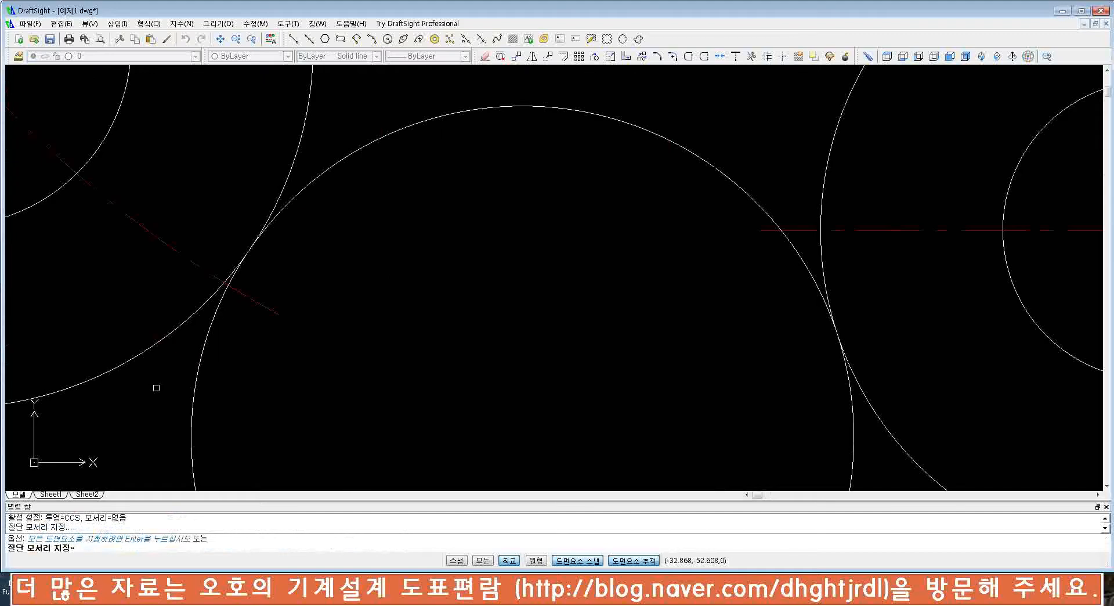
scroll(169, 364, down, 6)
key(Escape)
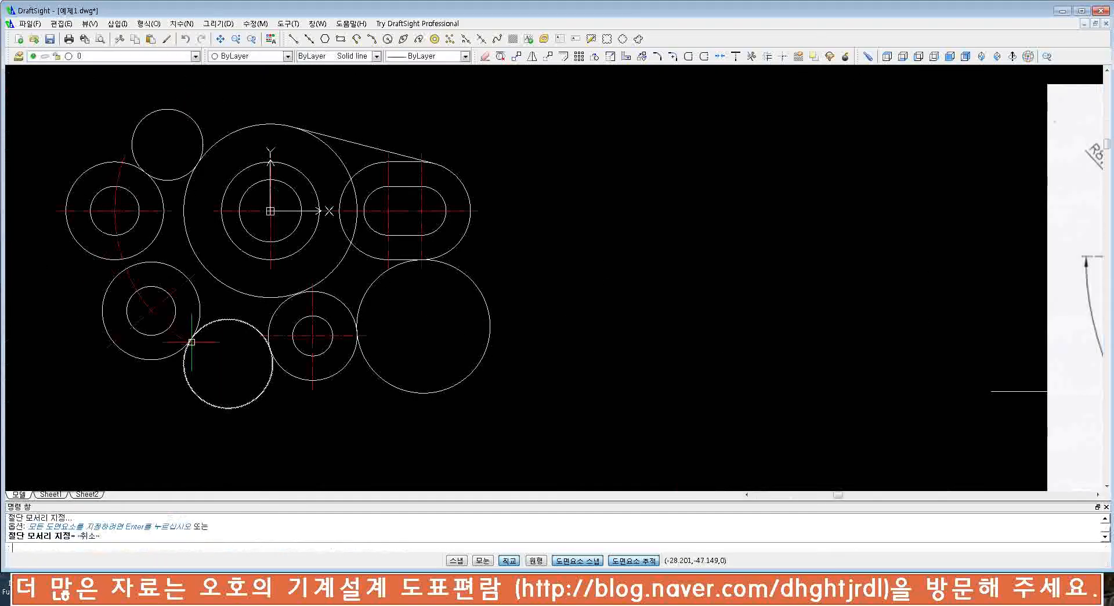
- Examine how the lower-right outer circle meets the radius 24 circle near the horizontal centerline
scroll(296, 351, up, 3)
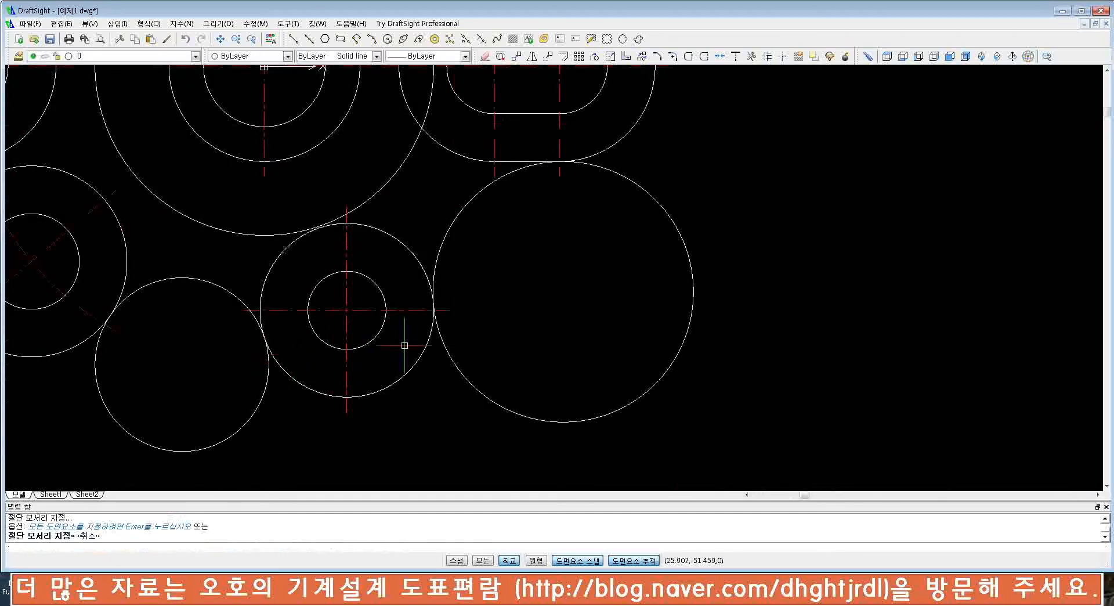
scroll(441, 313, up, 2)
scroll(458, 293, up, 3)
click(435, 269)
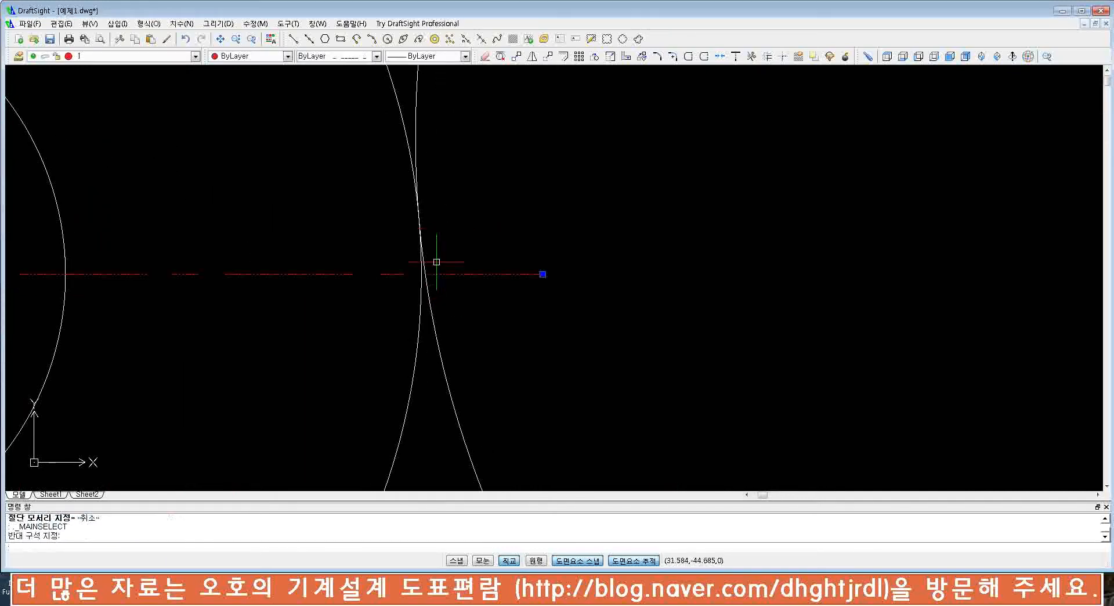
scroll(448, 277, down, 3)
scroll(448, 276, down, 4)
key(Escape)
key(Escape)
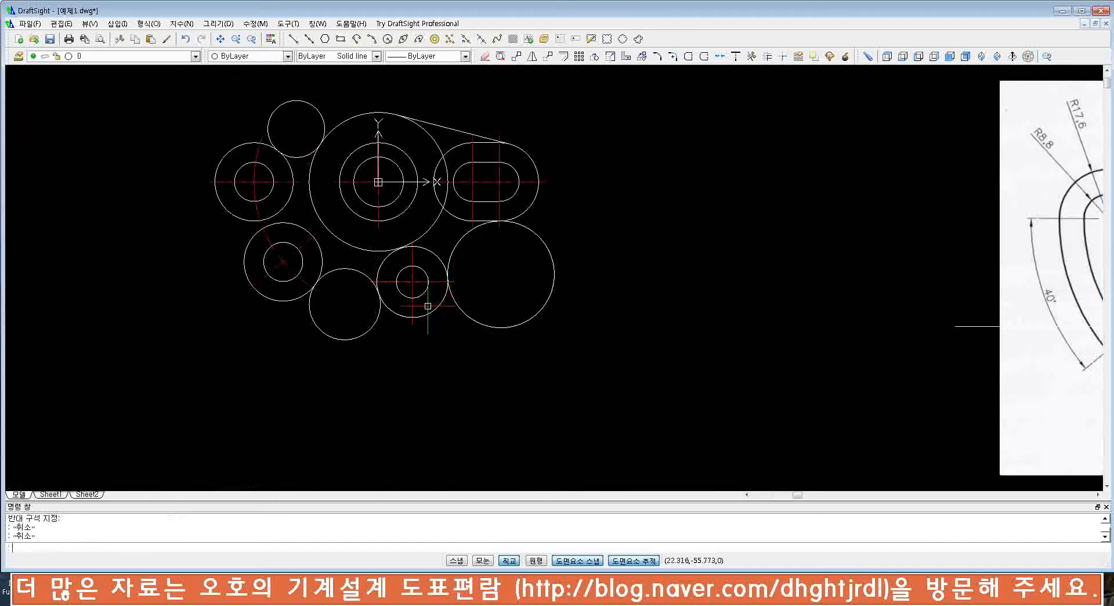
- Trim the radius 16, radius 24 and radius 12.8 circles, keeping only their tangent connecting arcs
text(tr)
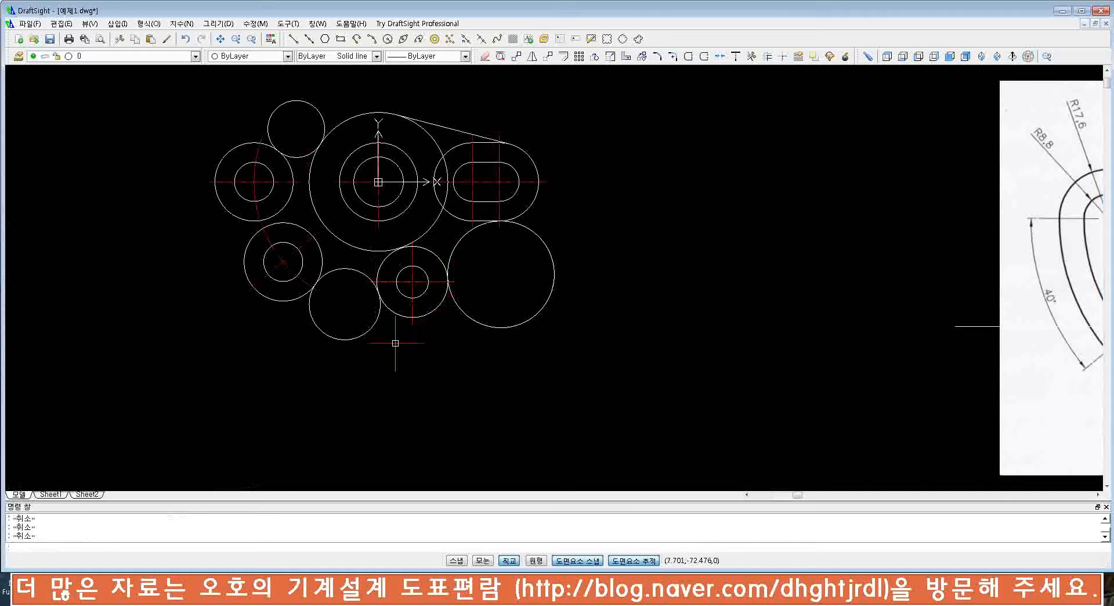
key(Return)
key(Return)
click(354, 340)
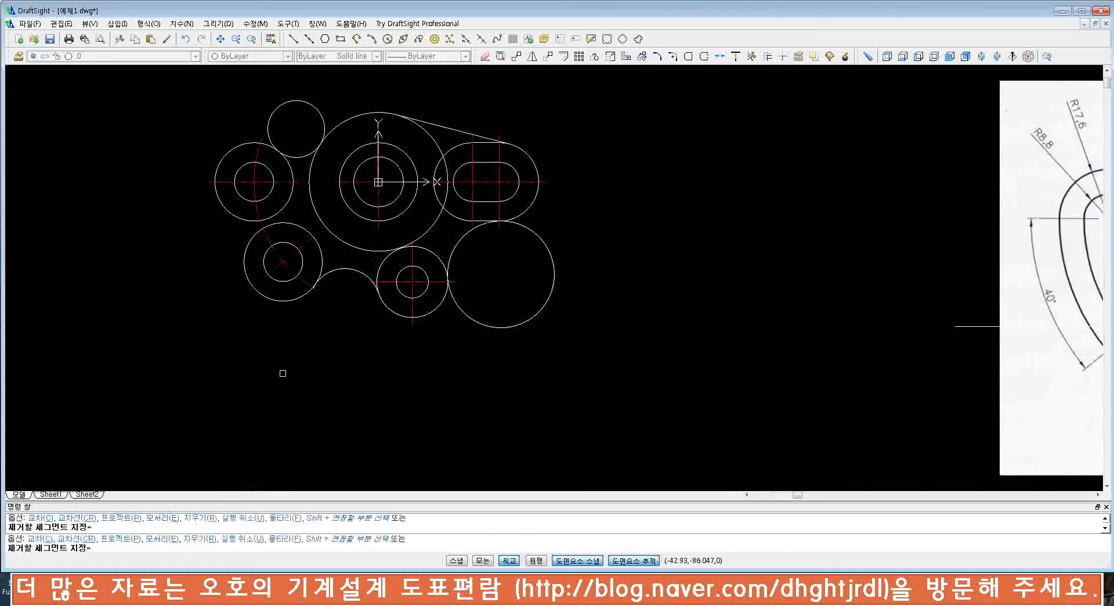
click(487, 323)
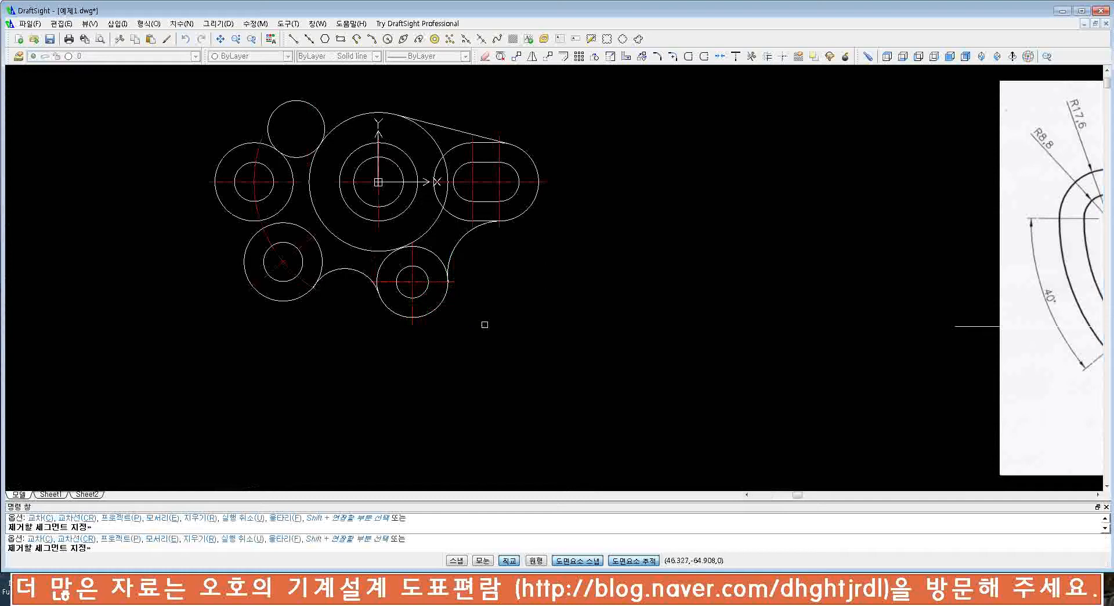
click(276, 108)
scroll(456, 281, up, 3)
scroll(459, 280, up, 10)
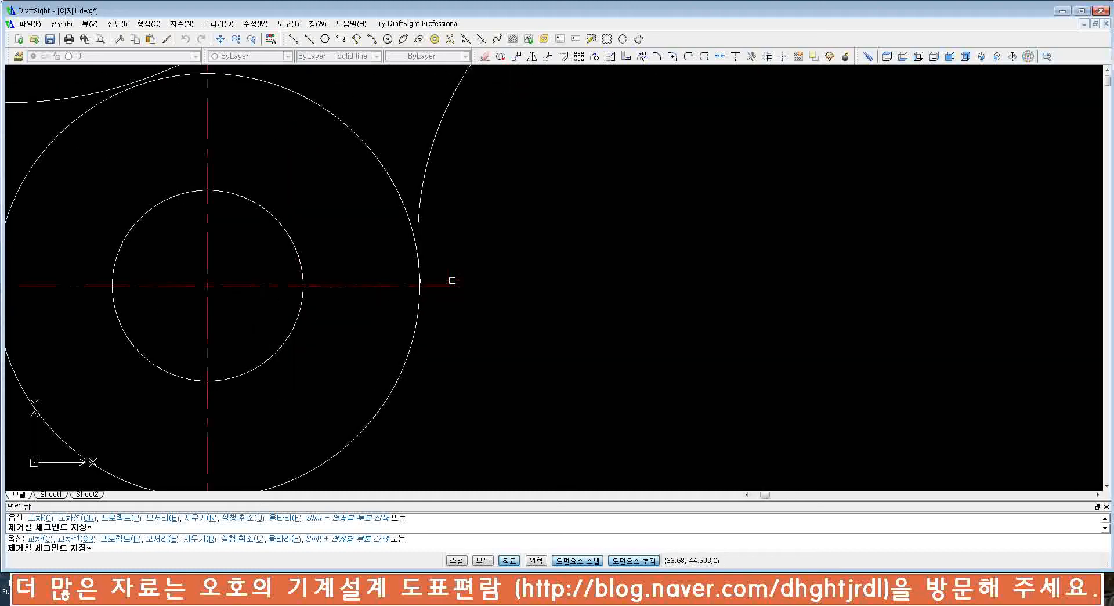
key(Escape)
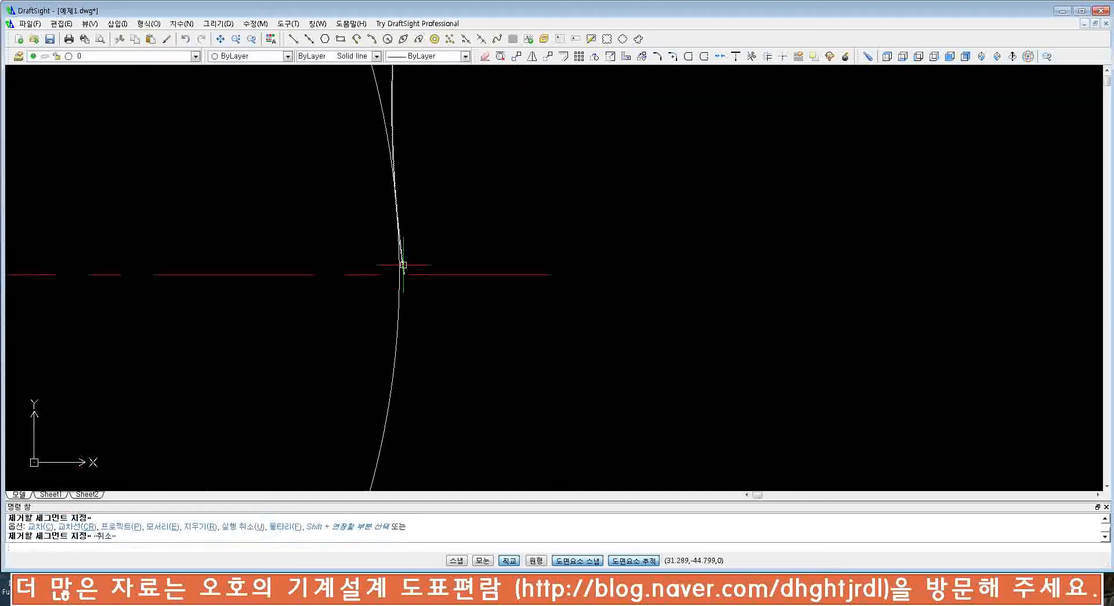
- Draw a vertical line about 25 mm long downward from the lower end of the radius 24 arc
click(402, 274)
click(372, 376)
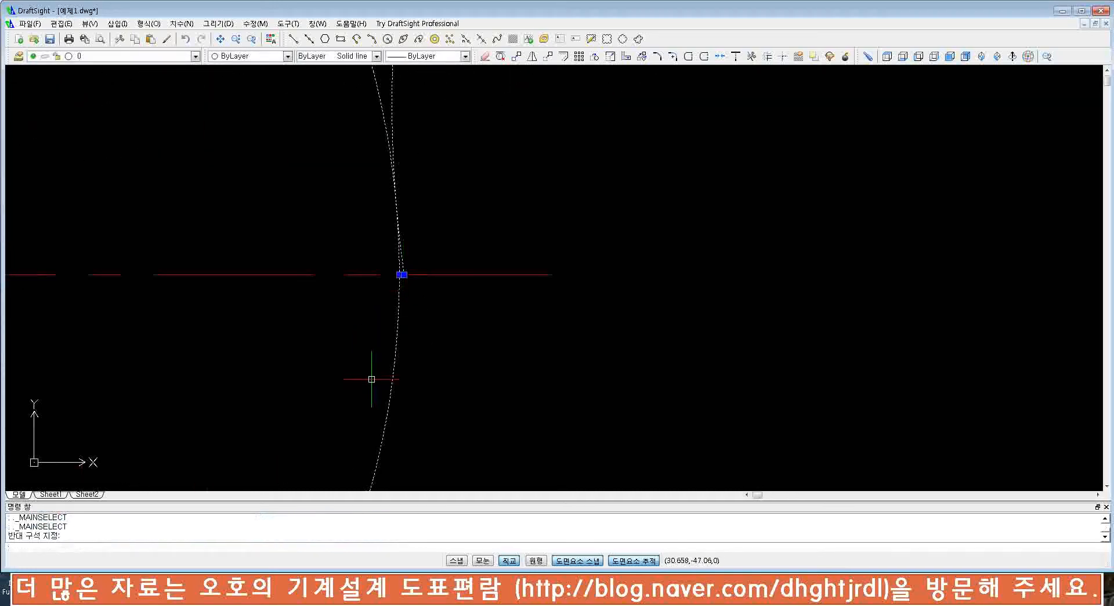
key(Escape)
text(l)
key(Return)
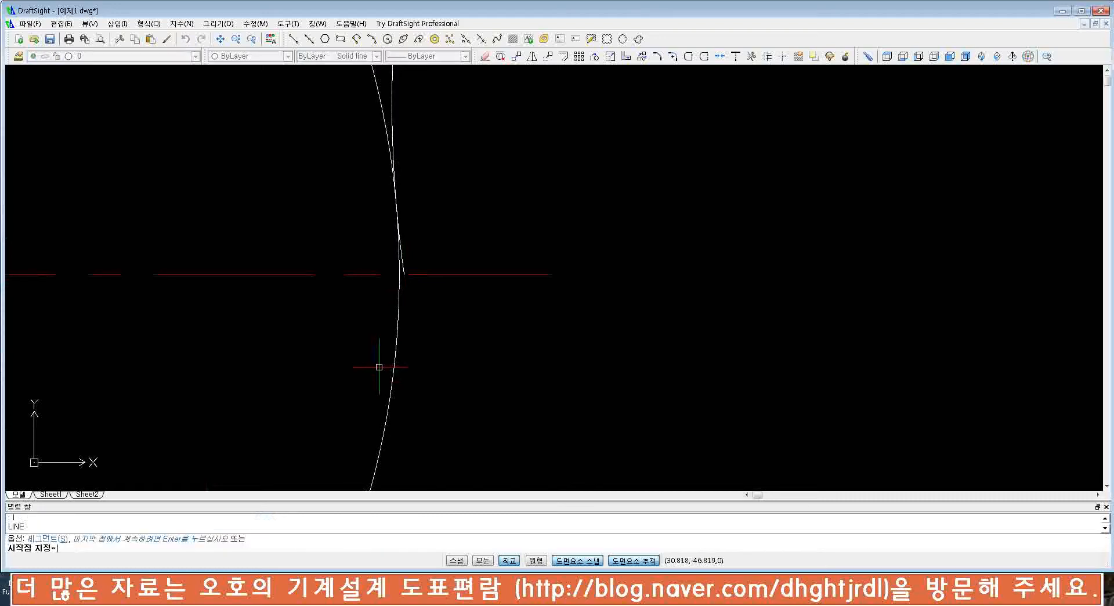
scroll(391, 302, down, 8)
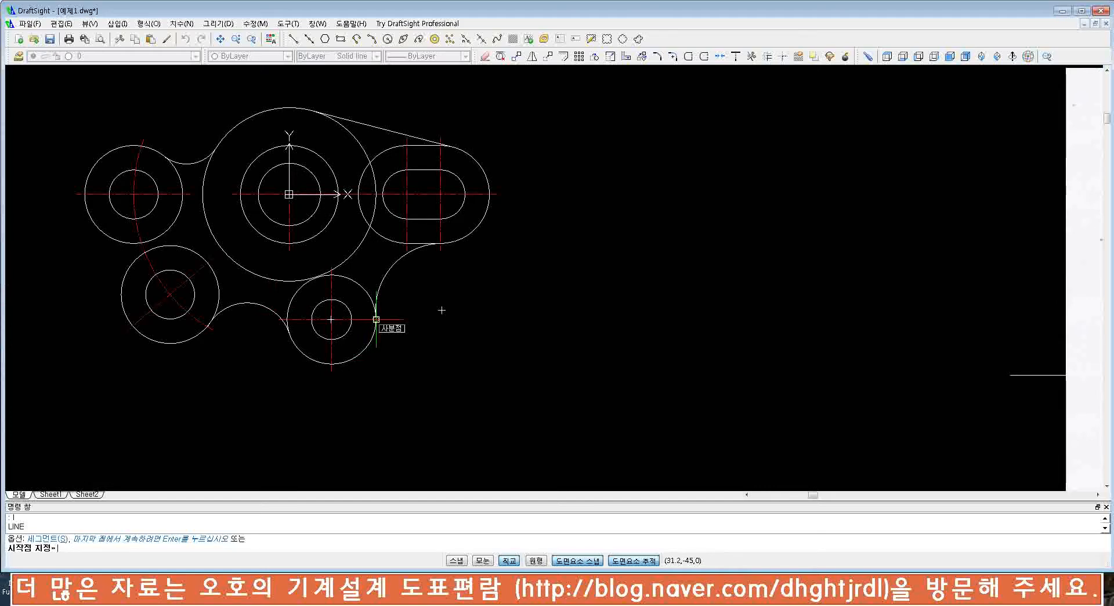
click(376, 319)
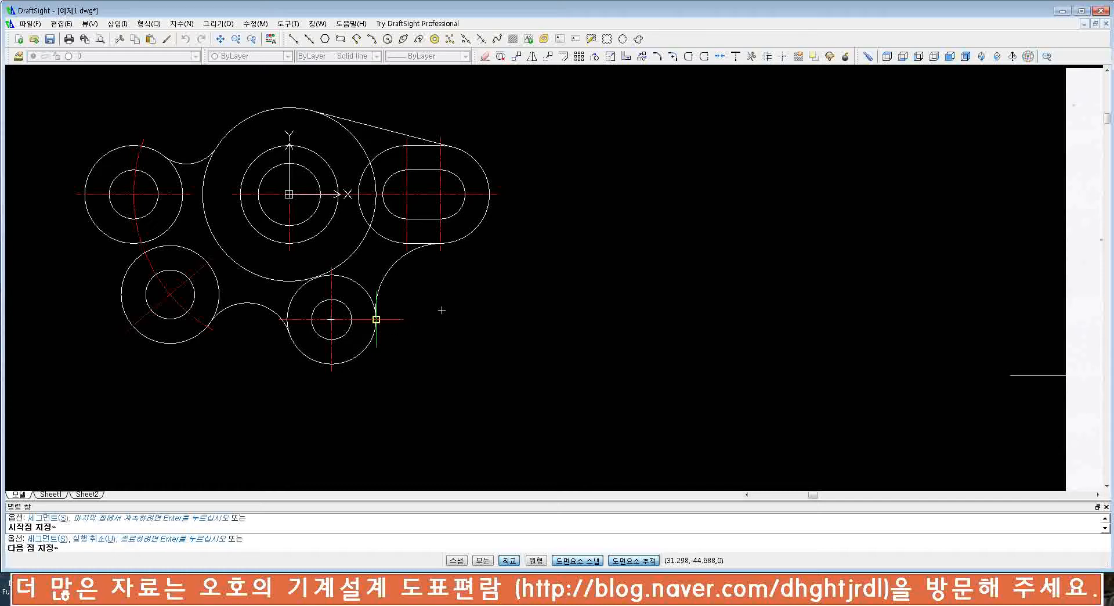
click(416, 389)
key(Escape)
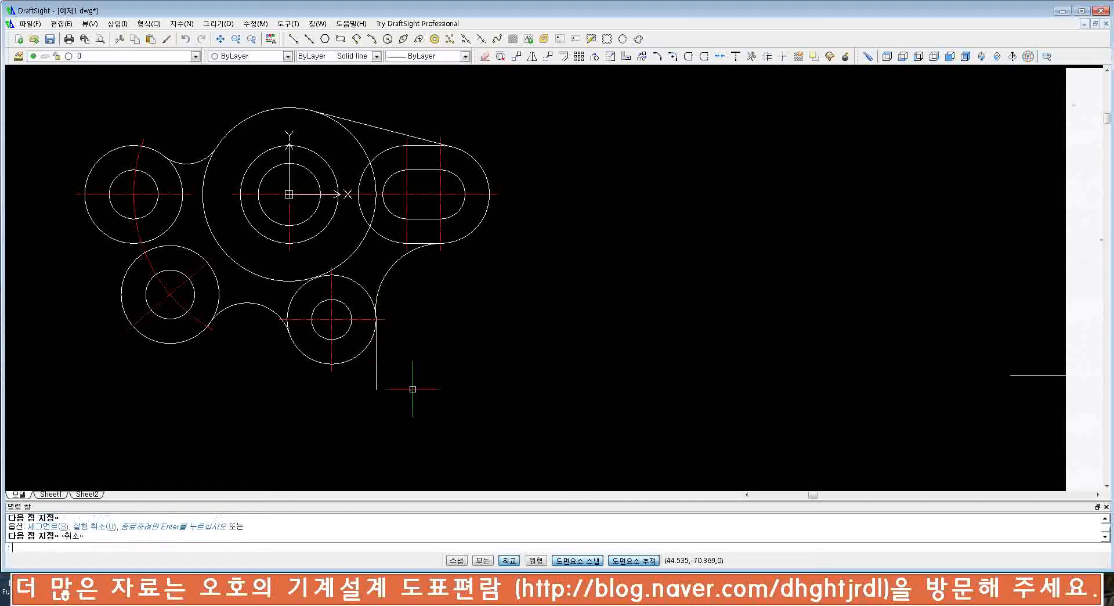
- Add a linear dimension across the horizontal gap between the lower-right outer circle and the vertical line, just below the centerline
scroll(375, 314, up, 5)
scroll(374, 315, up, 10)
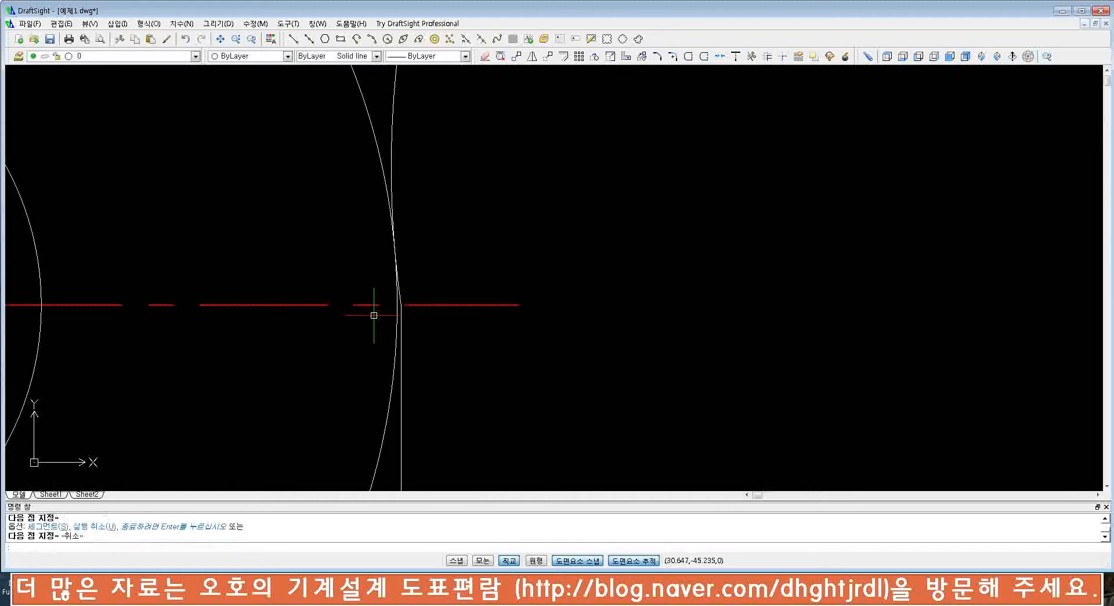
text(dli)
key(Return)
click(417, 297)
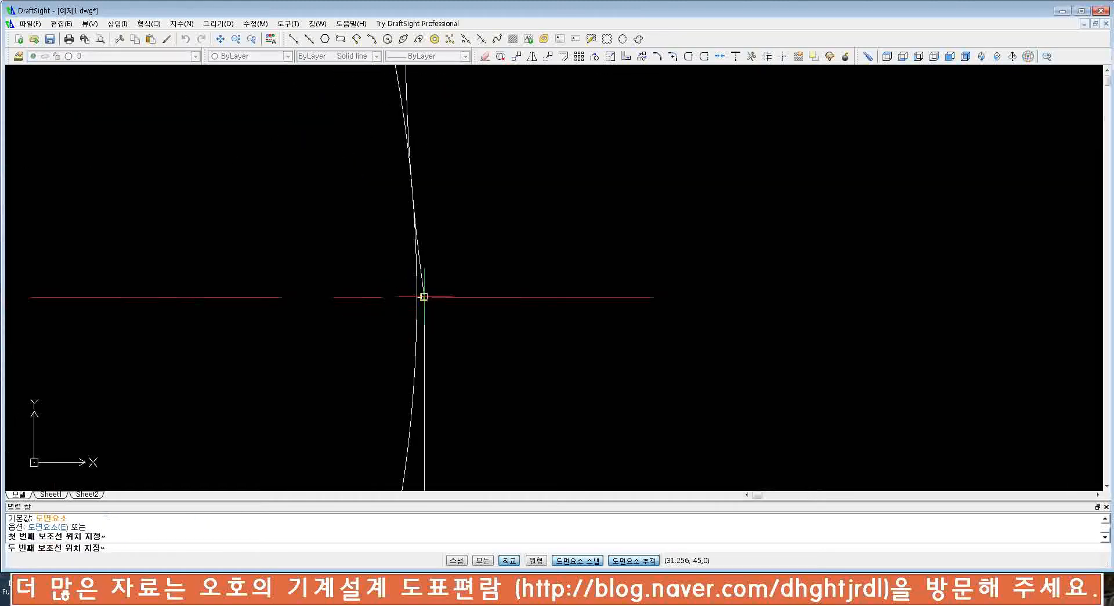
click(424, 297)
scroll(424, 296, down, 6)
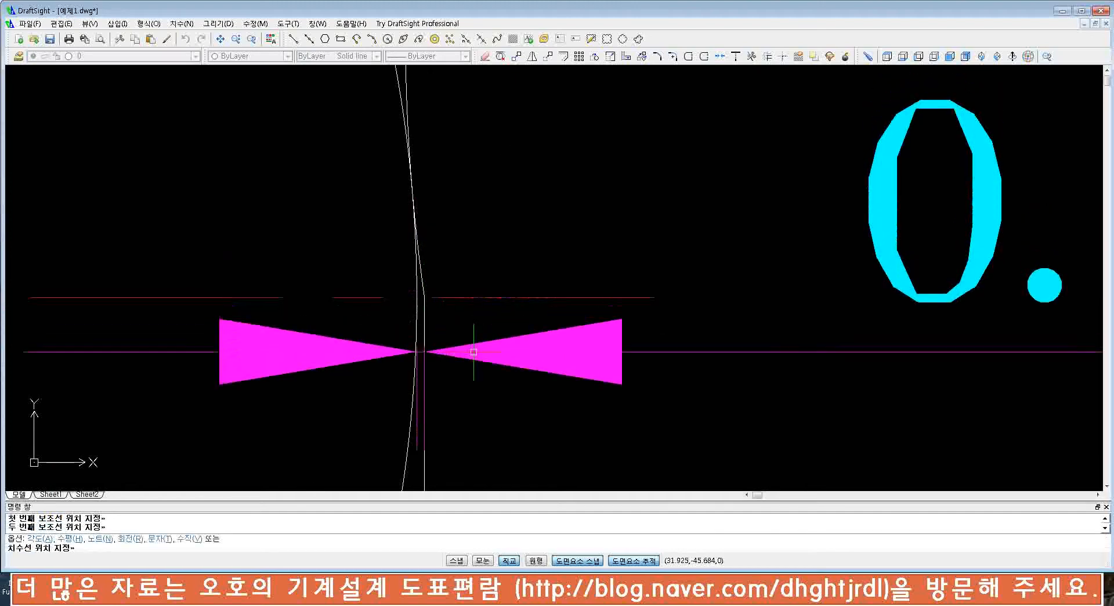
click(519, 367)
key(Escape)
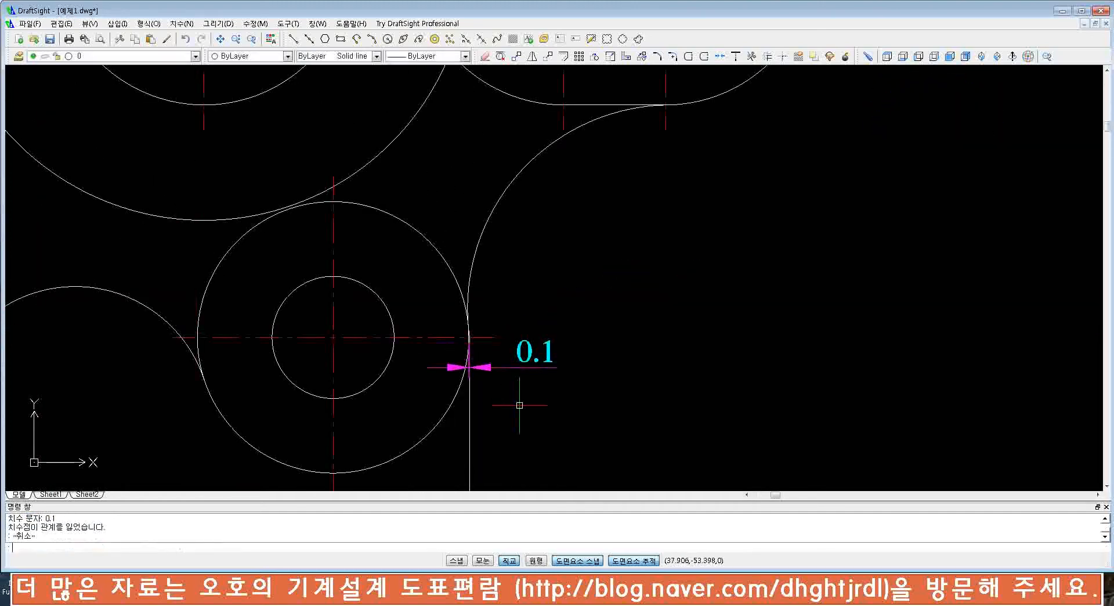
- Undo the gap dimension, the vertical line and the trimming of the three tangent circles
scroll(539, 333, down, 4)
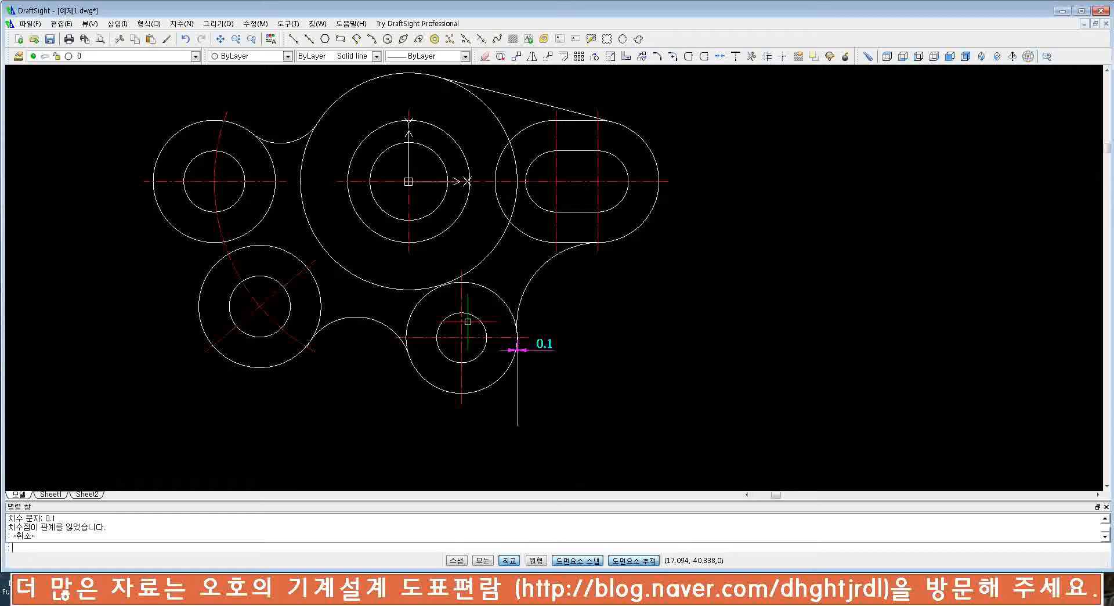
key(Escape)
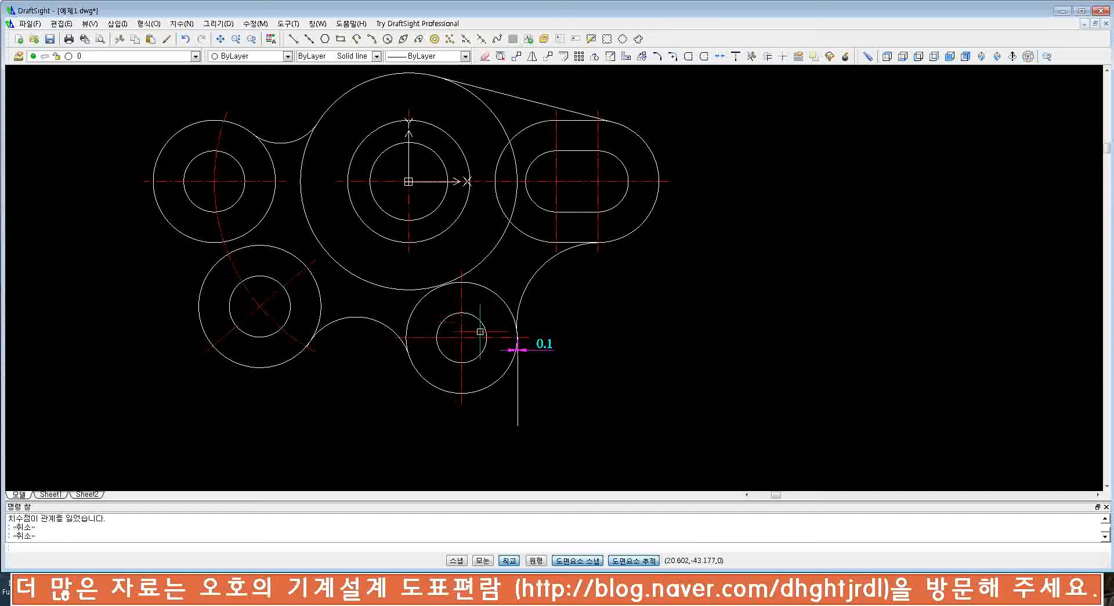
key(Escape)
key(ctrl+z)
key(ctrl+z)
key(ctrl+z)
key(ctrl+z)
key(ctrl+z)
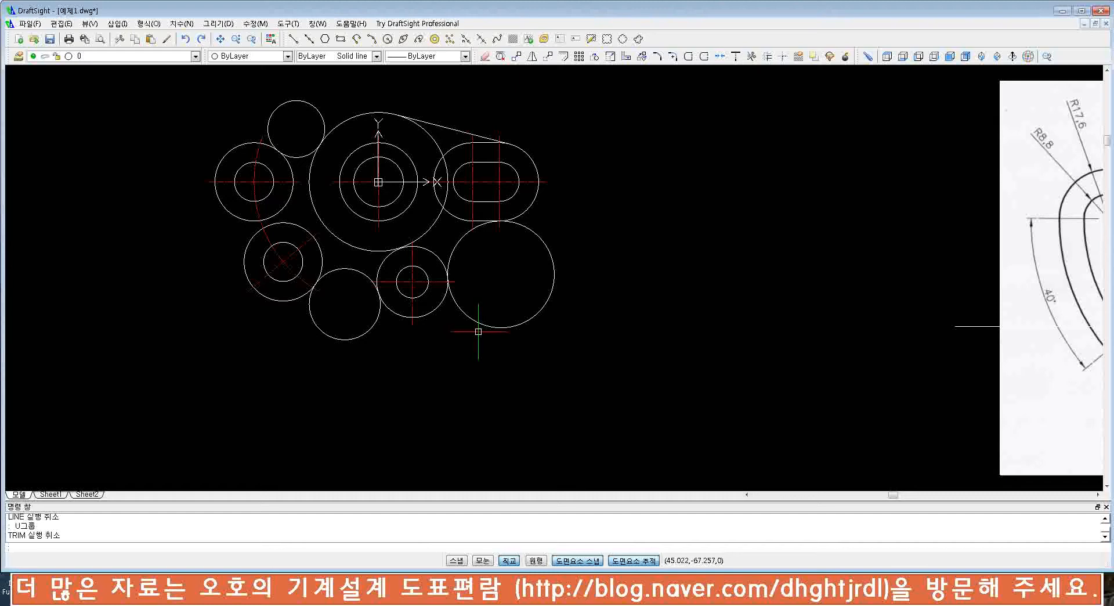
- Trim the radius 12.8, 16 and 24 circles against the neighbouring outer circles and slot end, keeping only their tangent connecting arcs
text(tr)
key(Return)
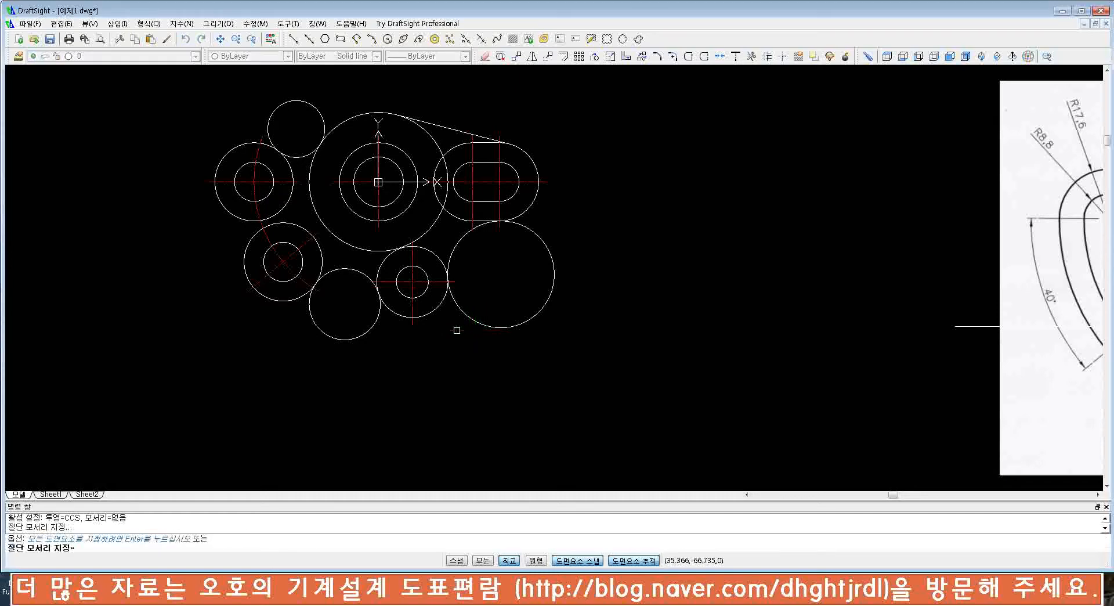
click(437, 312)
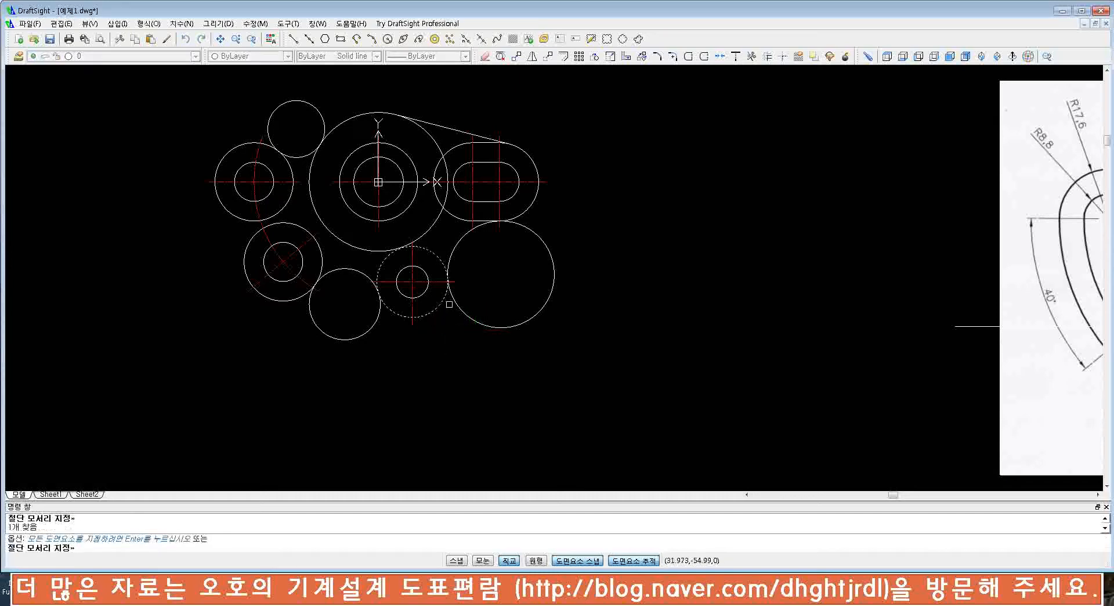
click(518, 215)
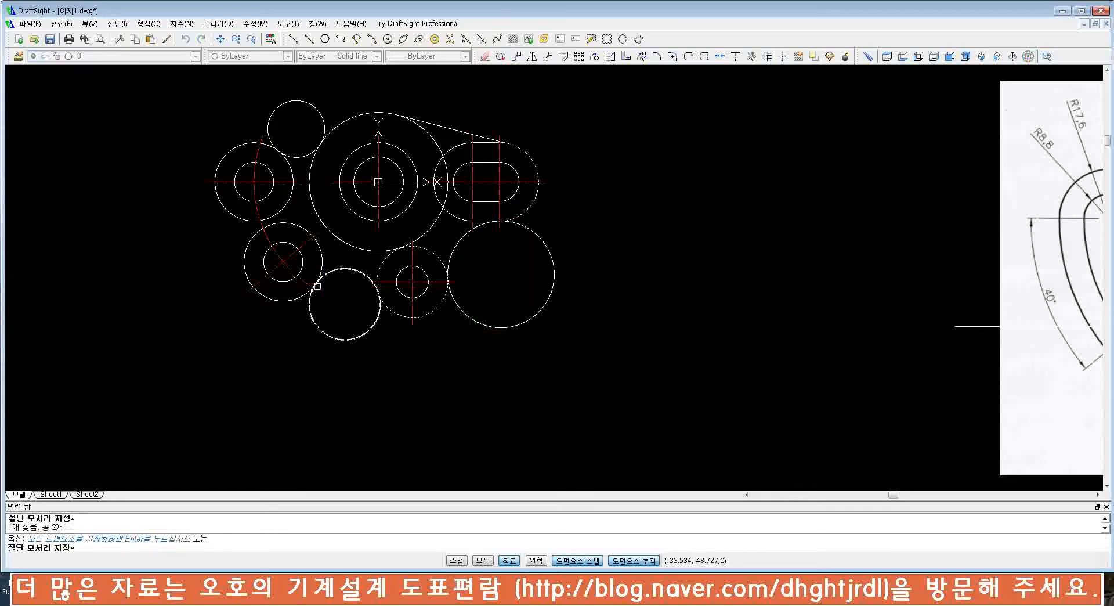
click(259, 294)
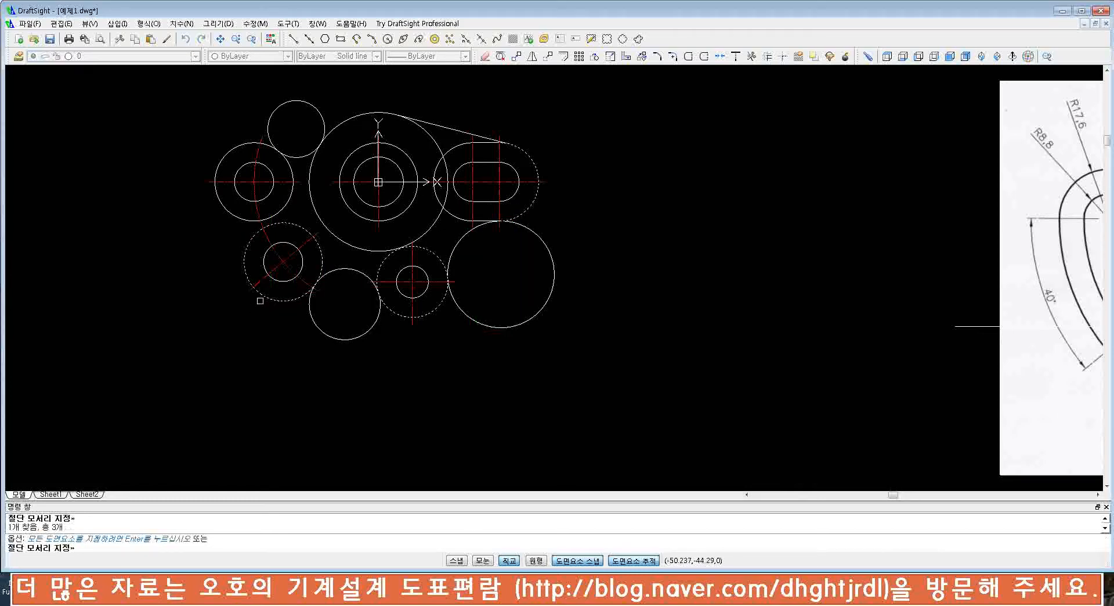
click(246, 145)
click(322, 136)
key(Return)
click(322, 124)
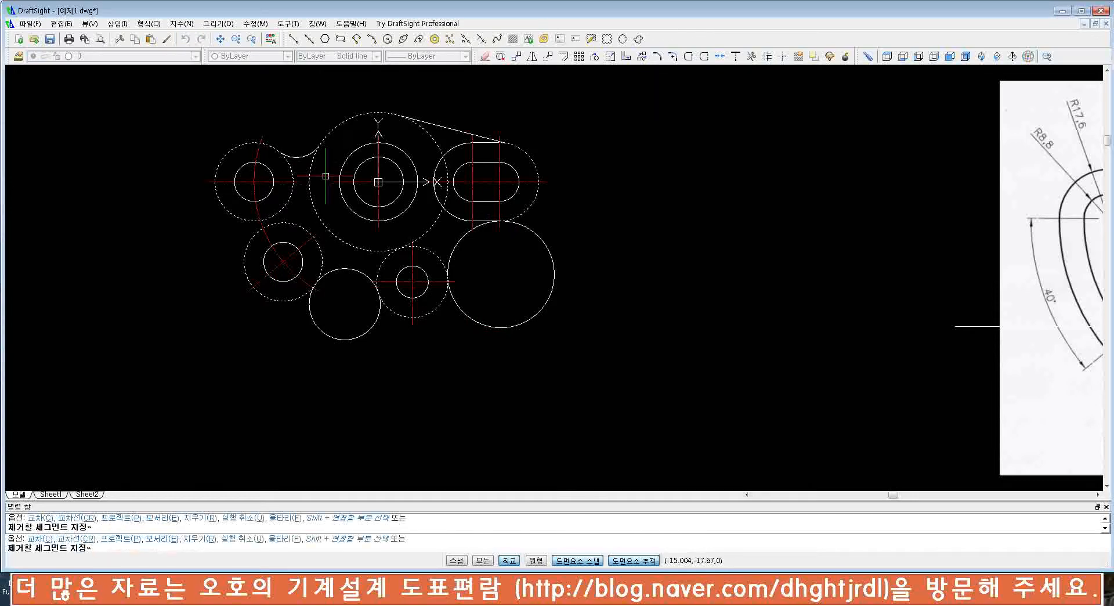
click(380, 318)
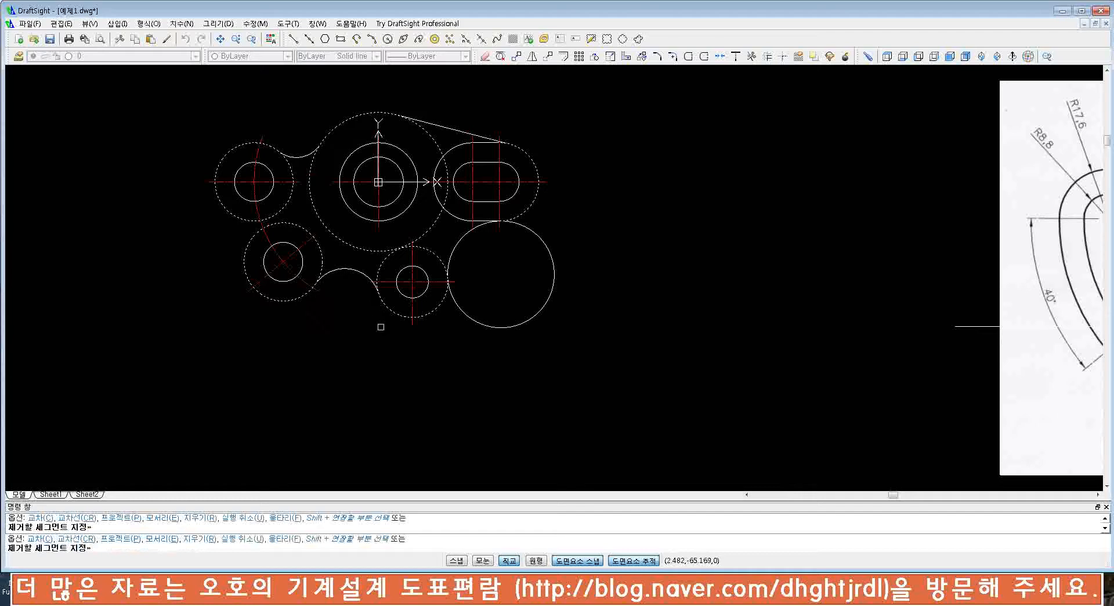
click(467, 316)
scroll(460, 318, down, 3)
middle_drag(487, 299, 463, 301)
key(Escape)
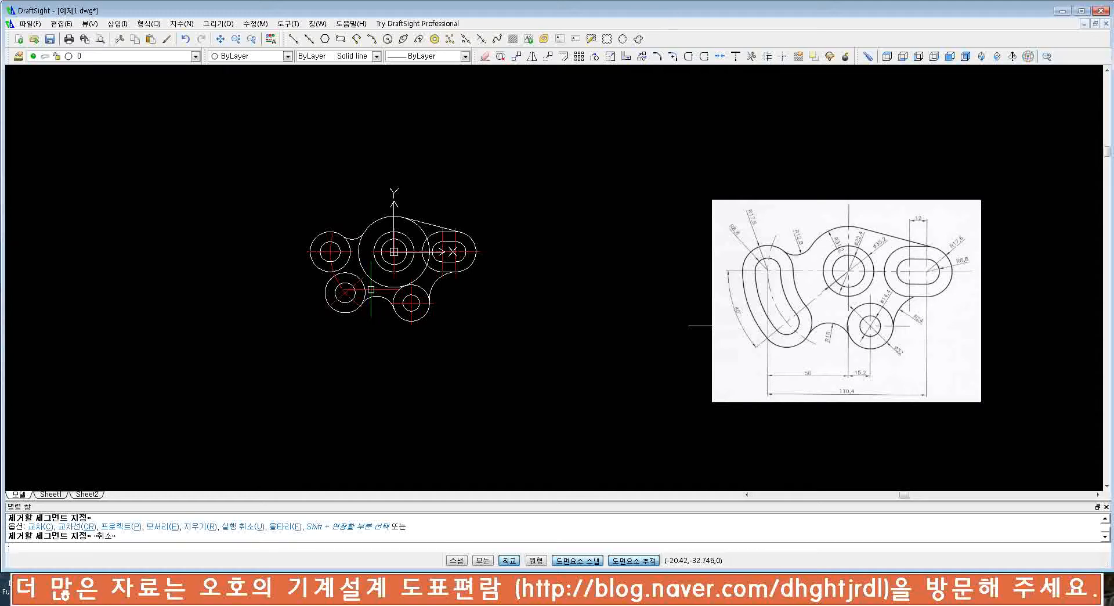
- Draw two circles centred at 0,0 with radii 38.4 and 47.2, through the inner quadrants of the far-left large and small circles
scroll(361, 286, up, 2)
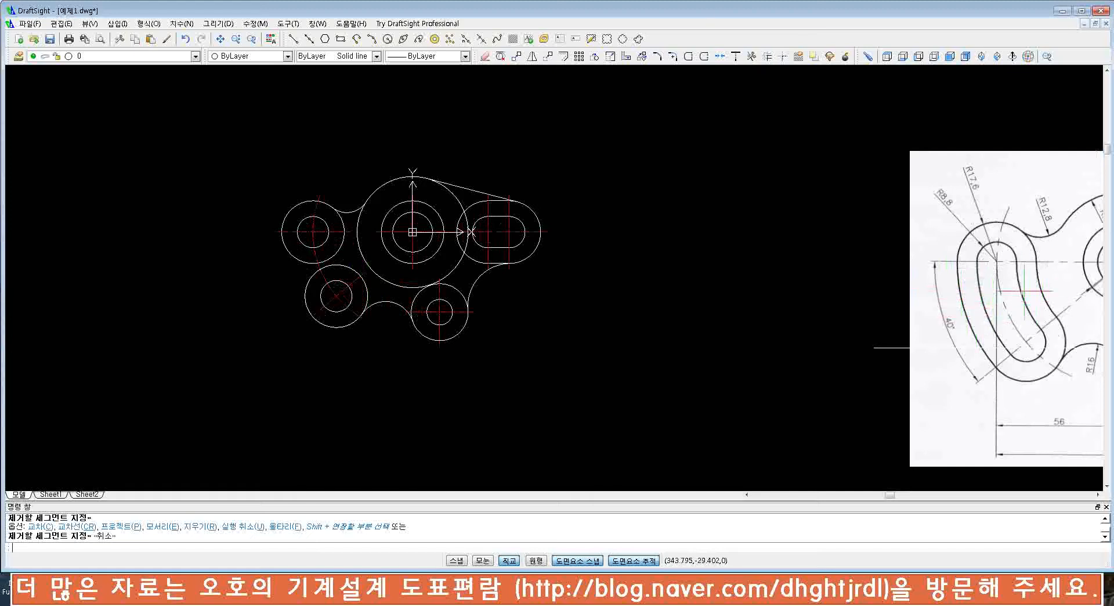
middle_drag(920, 338, 693, 341)
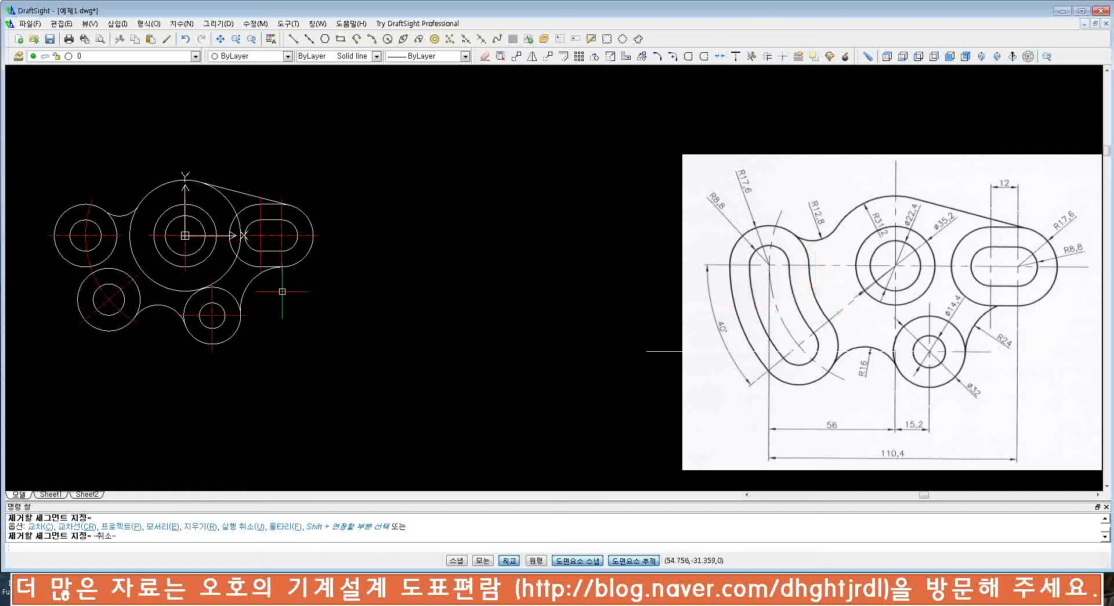
text(c)
key(Return)
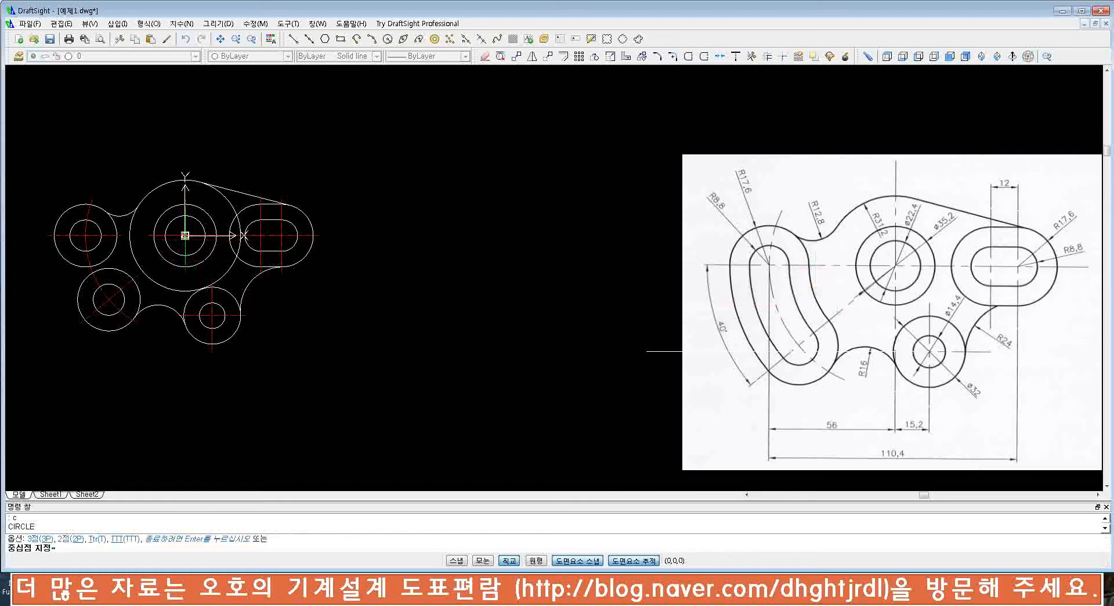
click(184, 235)
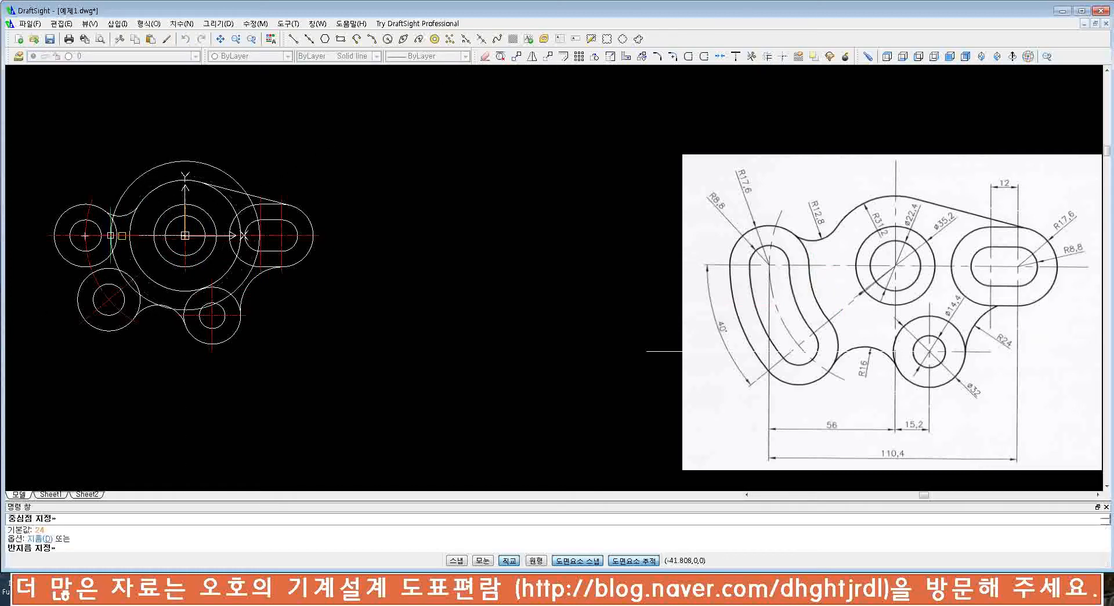
click(116, 235)
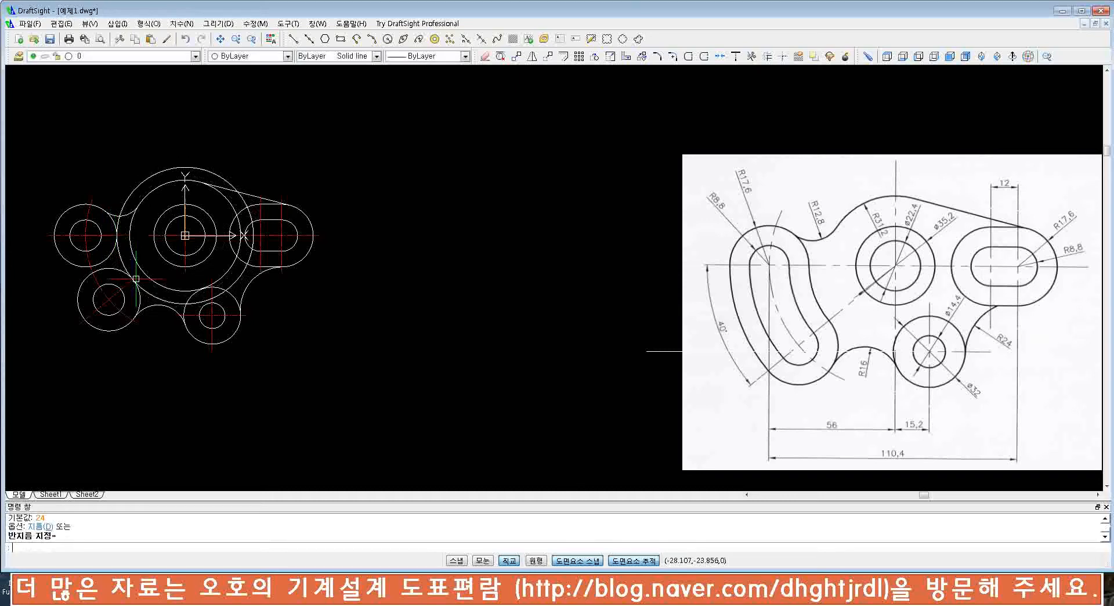
key(Return)
text(0,0)
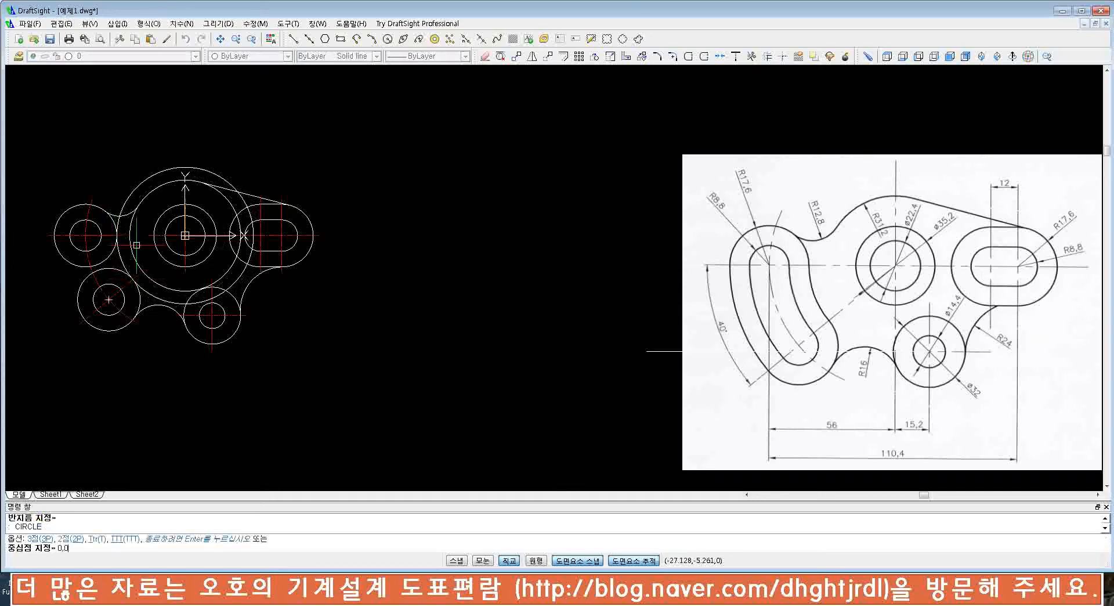
key(Return)
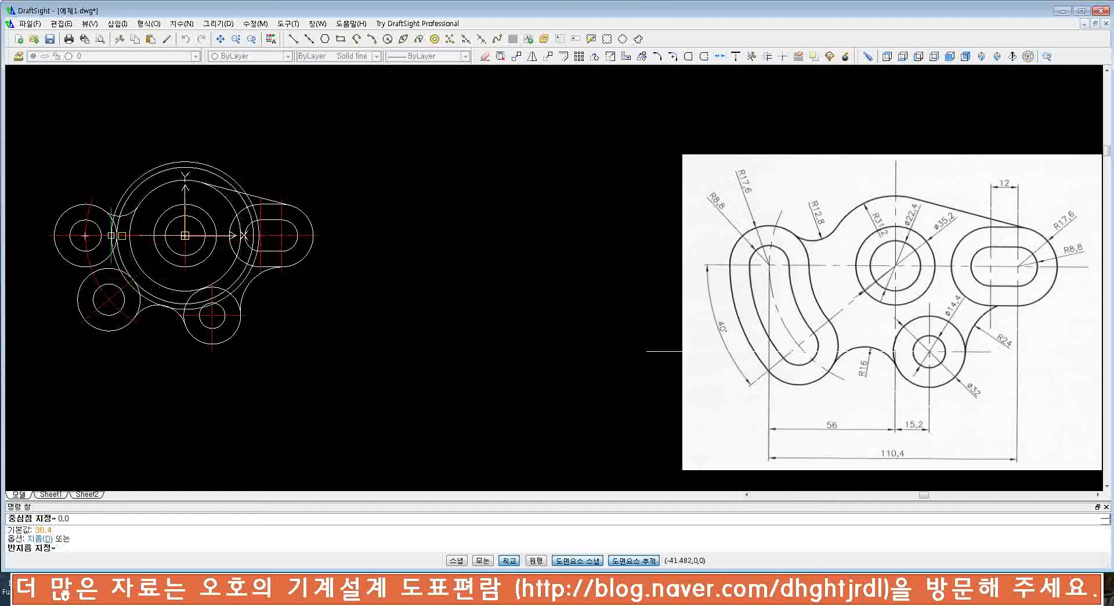
click(101, 235)
- Draw two more circles centred at 0,0, one of radius 64.8 and one through the outer quadrant of the far-left large circle
key(Return)
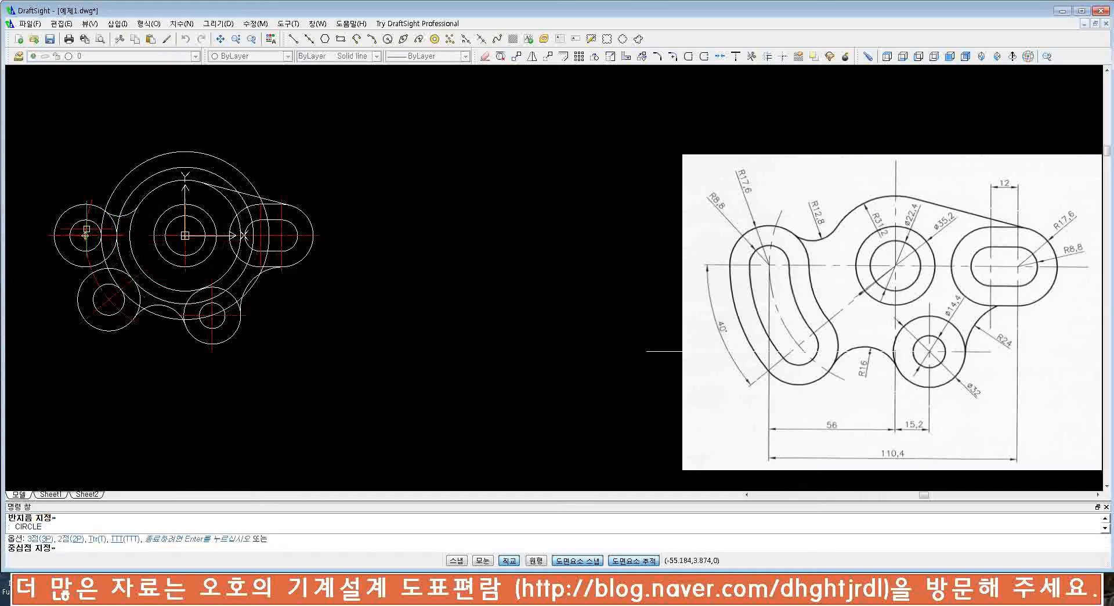
text(0,0)
key(Return)
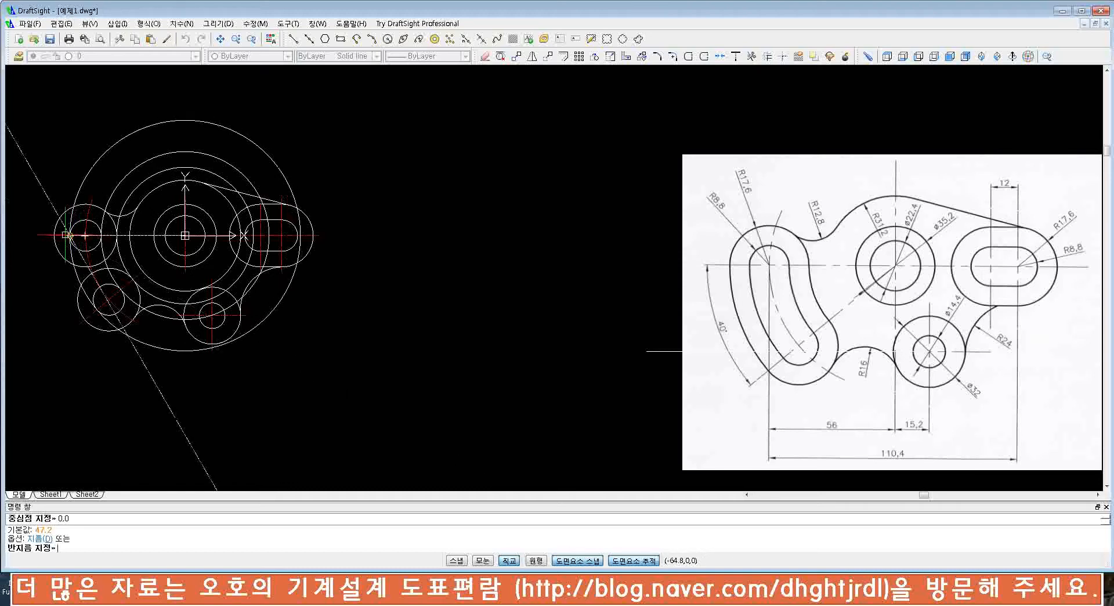
click(62, 235)
key(Return)
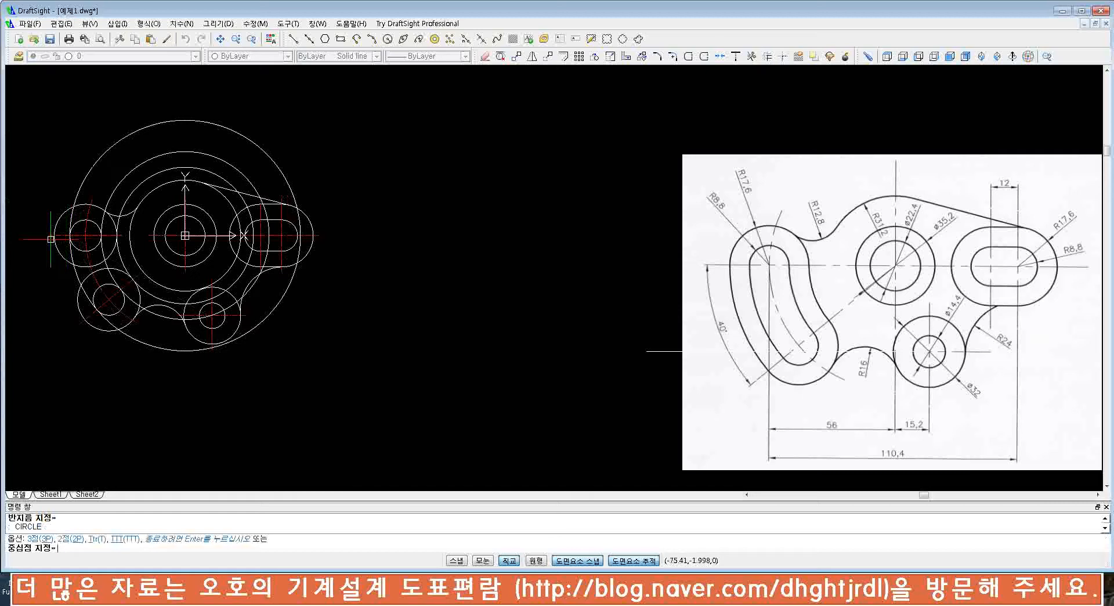
text(0,0)
key(Return)
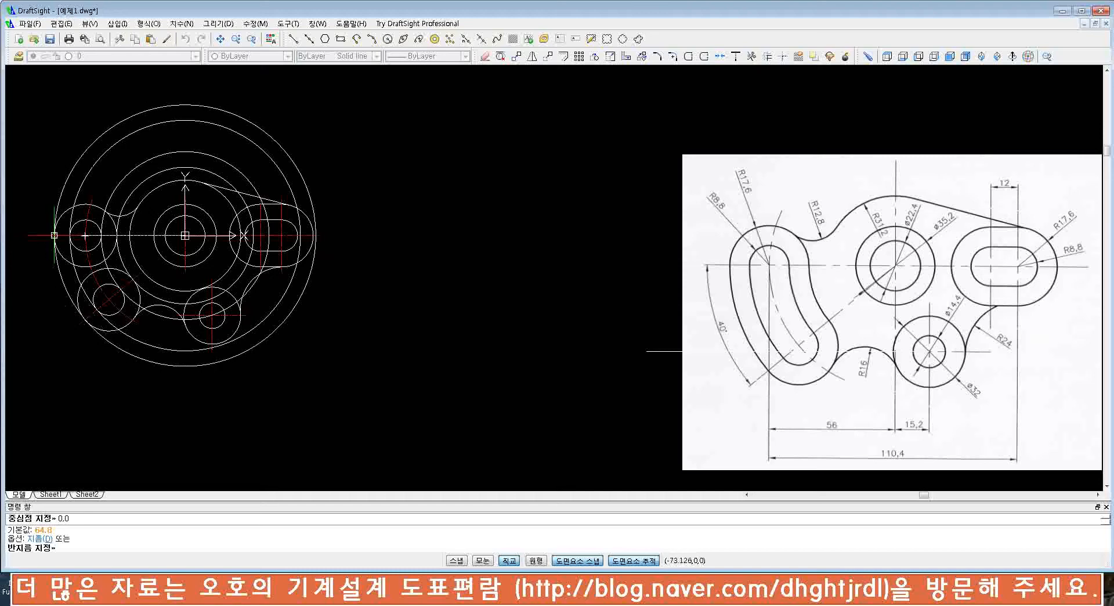
key(Escape)
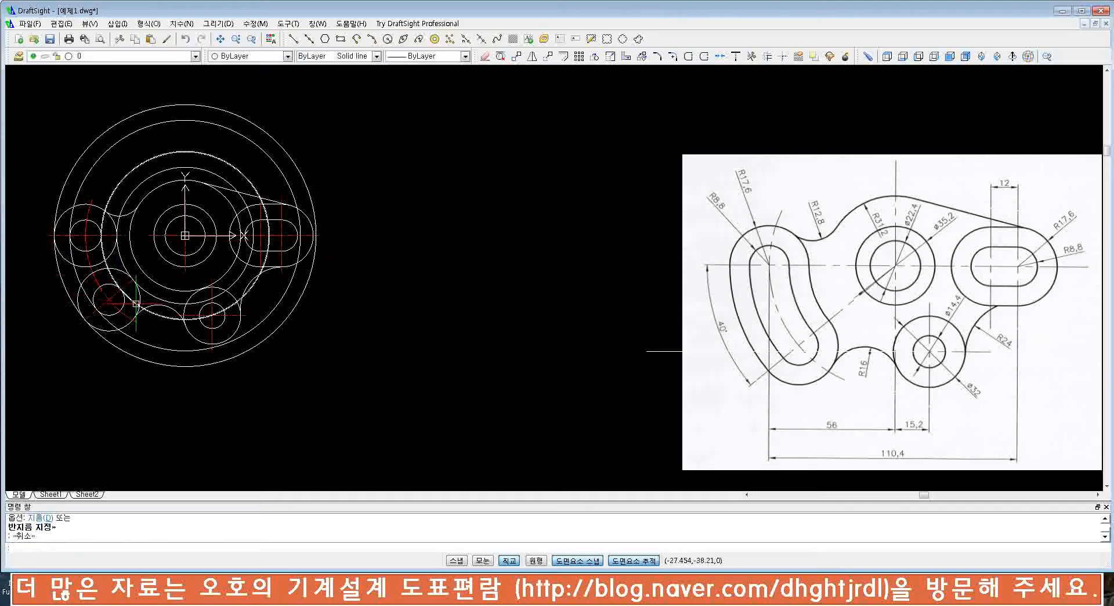
click(91, 273)
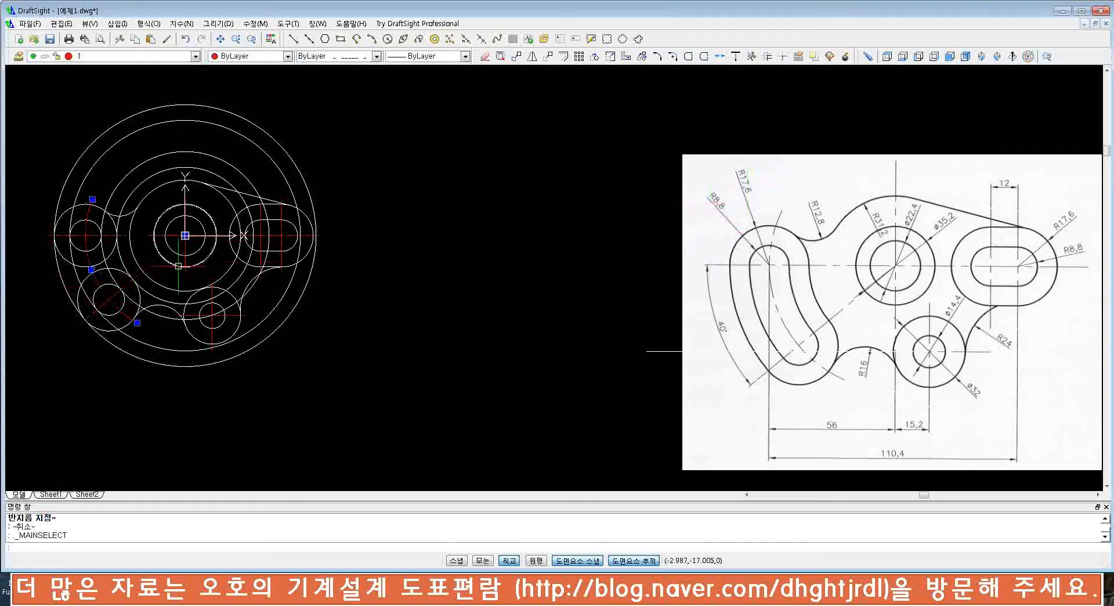
key(Escape)
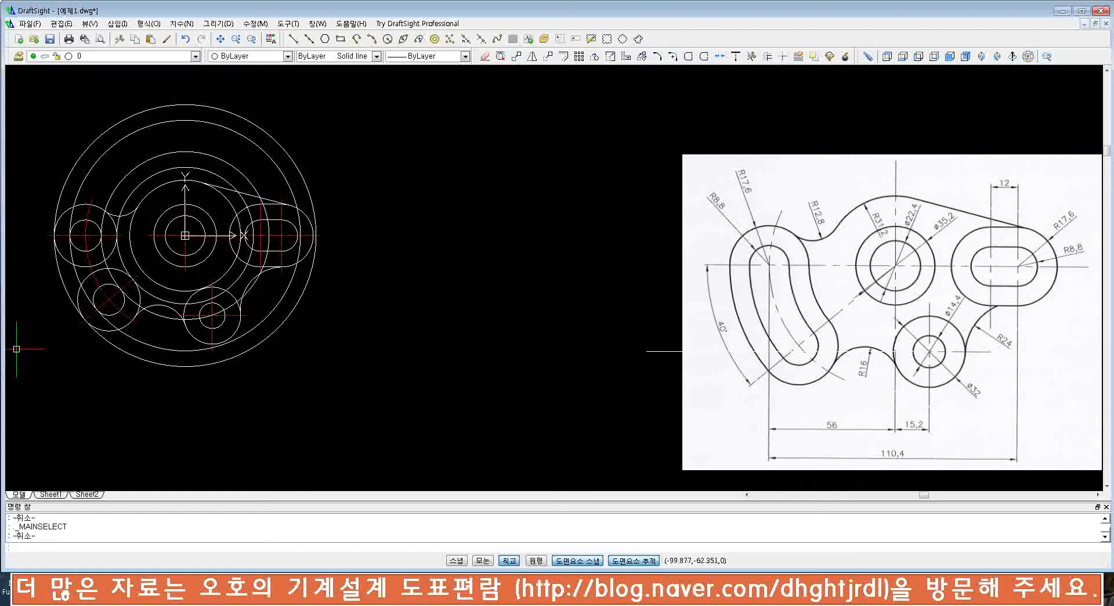
- Trim the radius 47.2 and 64.8 circles to the arcs connecting the two small left circles
text(tr)
key(Return)
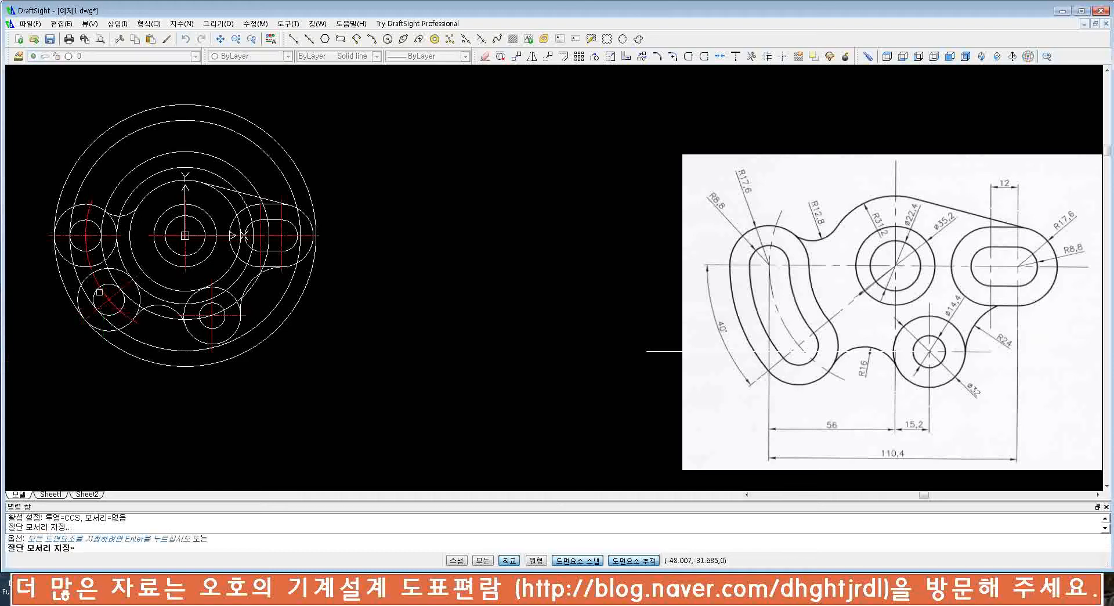
click(96, 248)
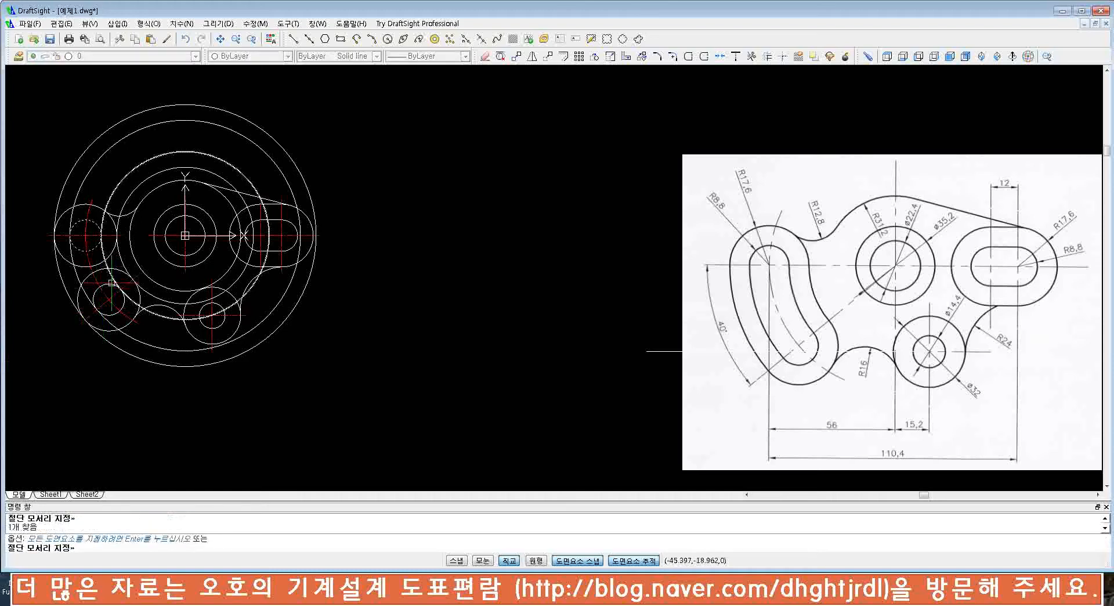
key(Return)
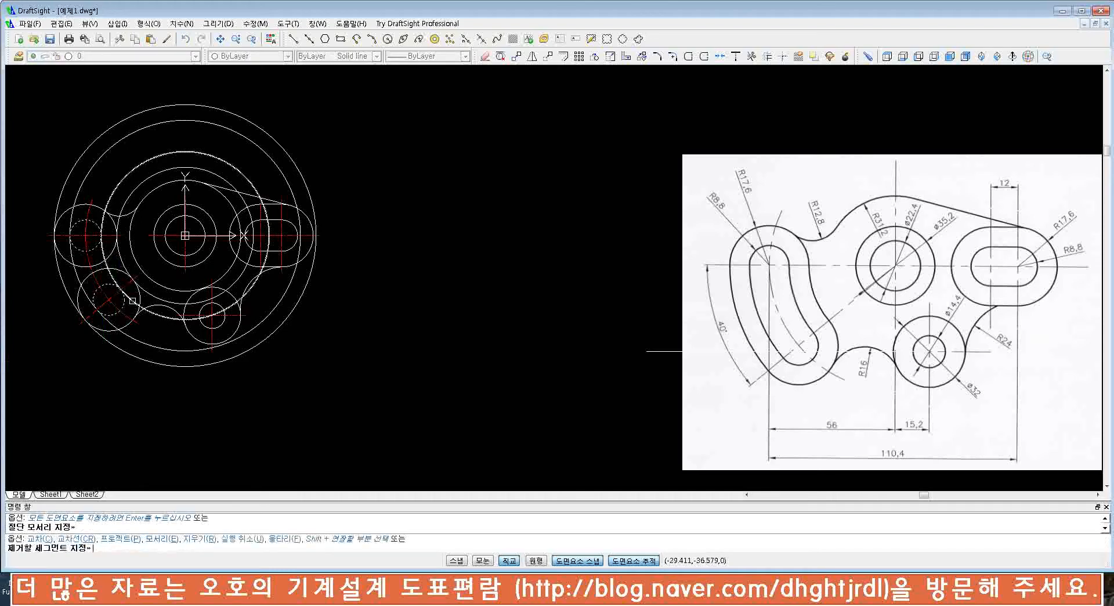
click(121, 294)
key(Return)
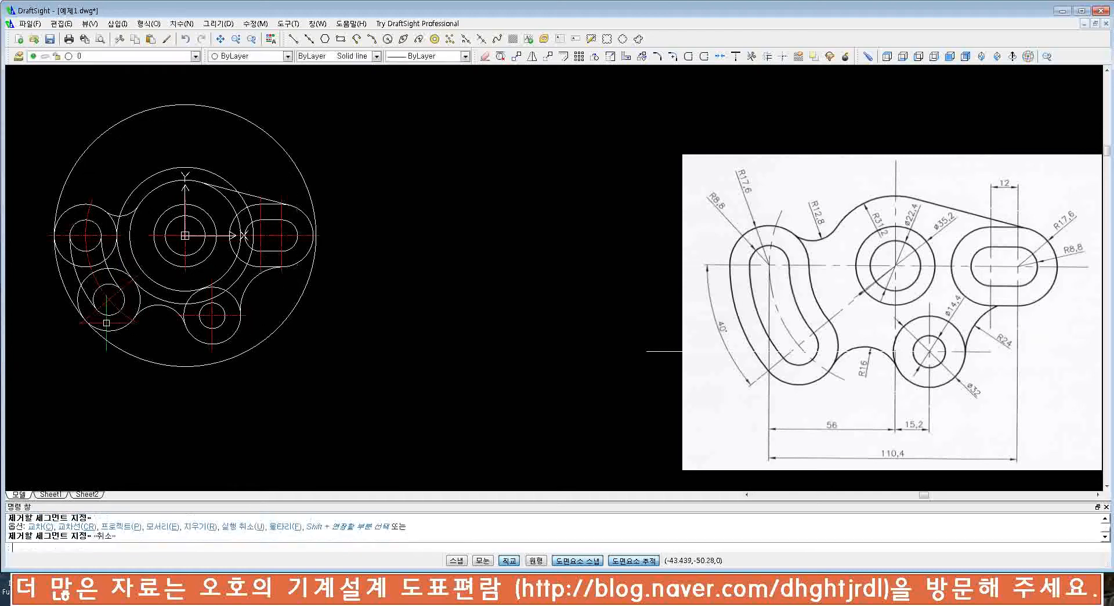
- Trim the radius 38.4 circle and the outermost circle to the arcs connecting the two large left circles
key(Return)
click(115, 322)
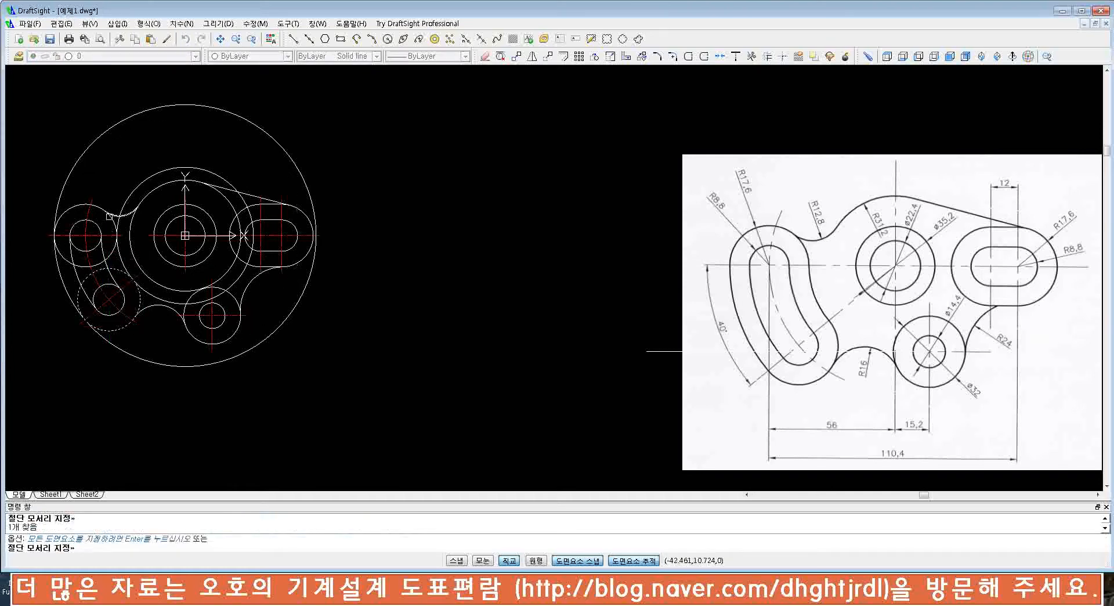
click(97, 206)
key(Return)
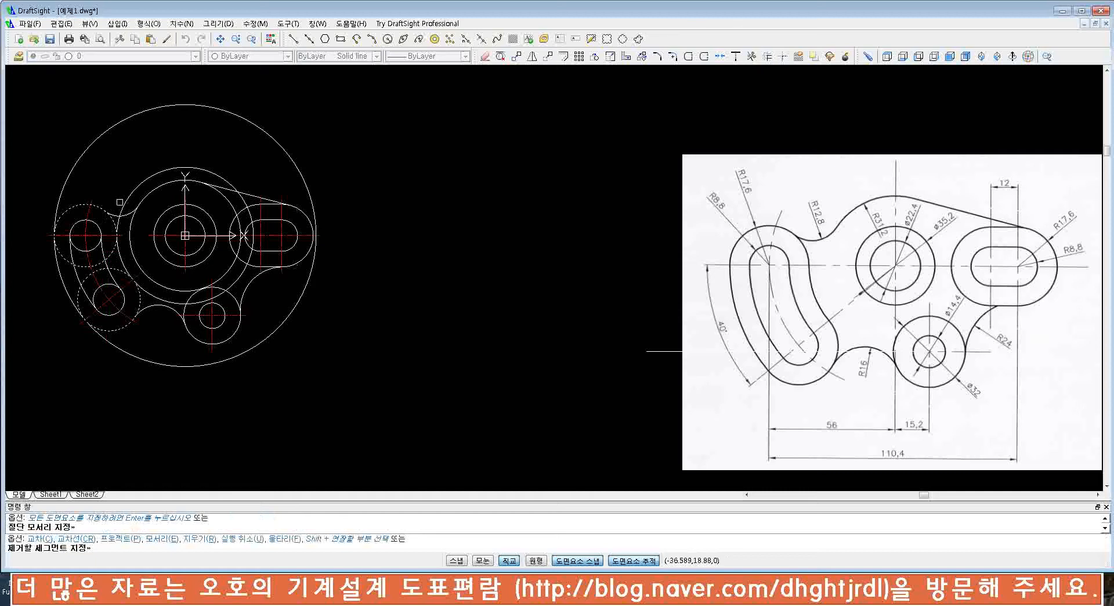
click(120, 202)
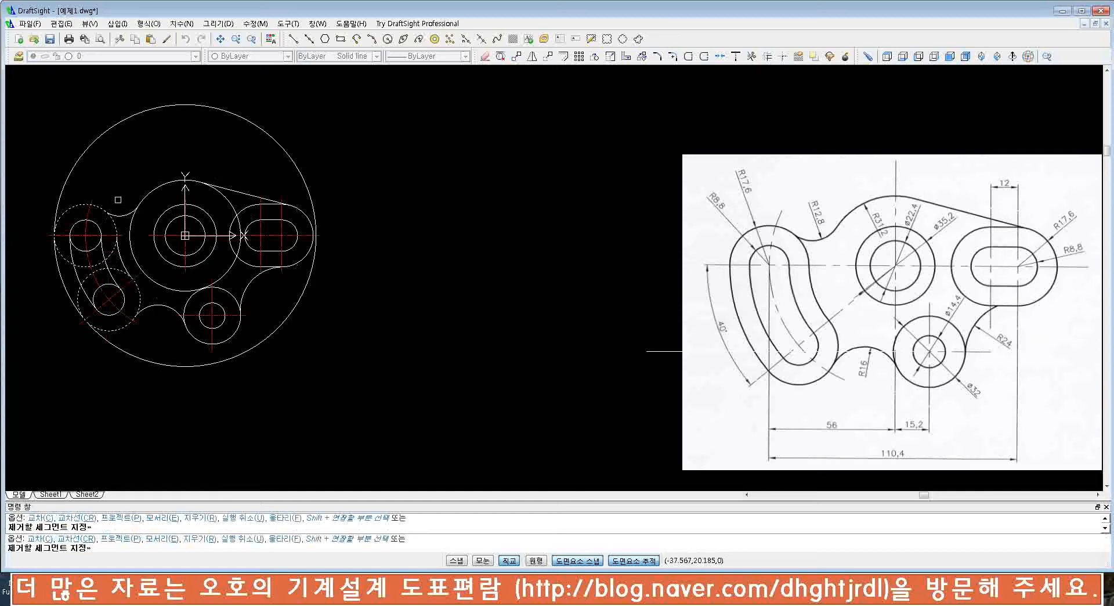
click(71, 171)
key(Escape)
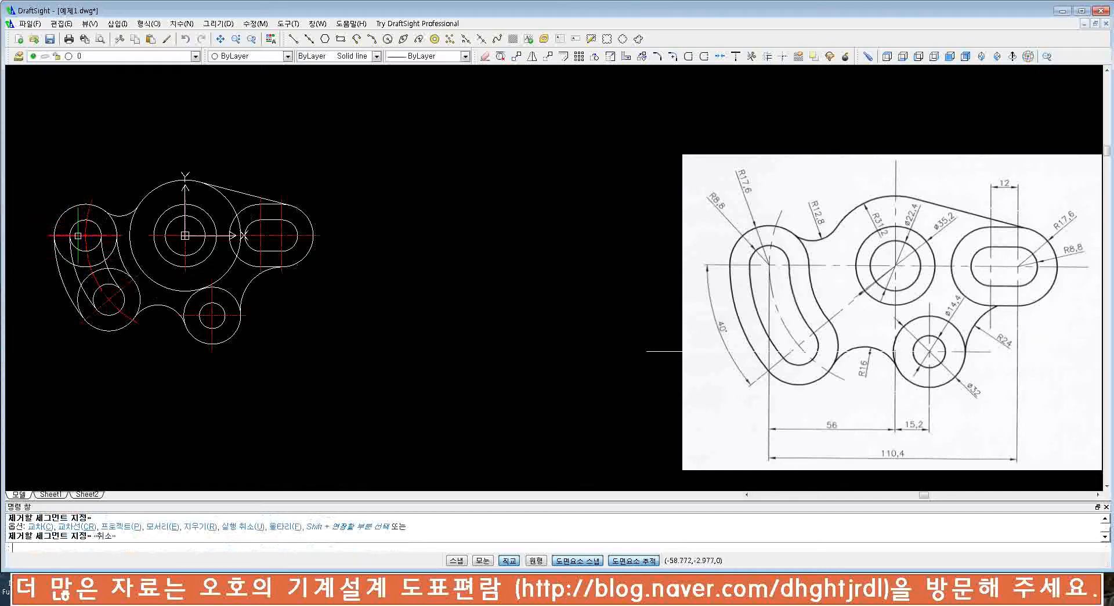
- Trim away the inner part of the upper-left large circle, using the curved slot's connecting arcs as cutting edges
scroll(73, 284, up, 3)
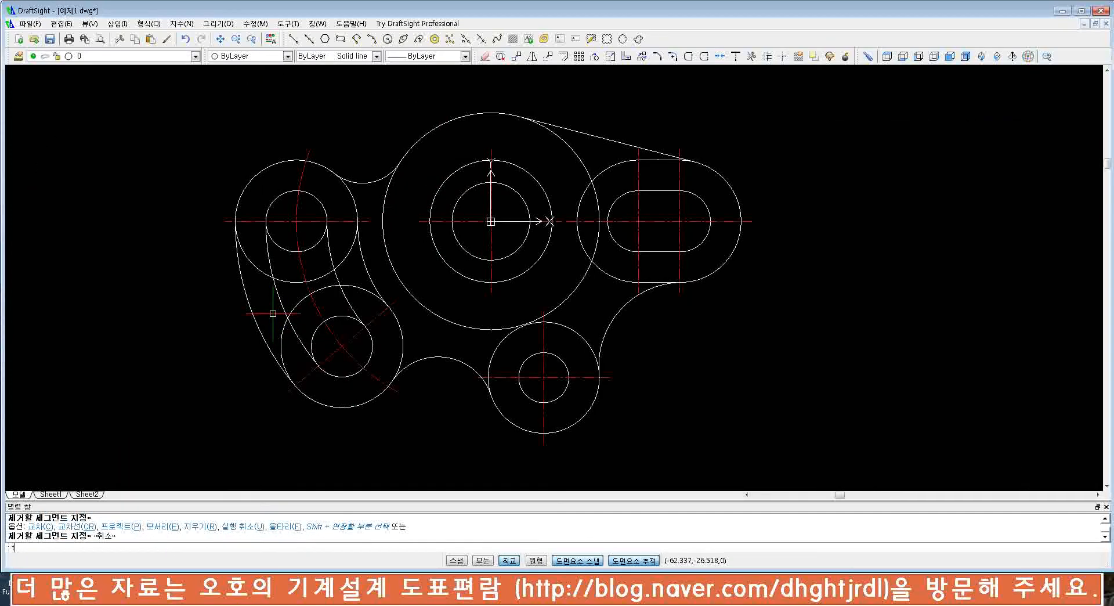
key(Return)
click(272, 263)
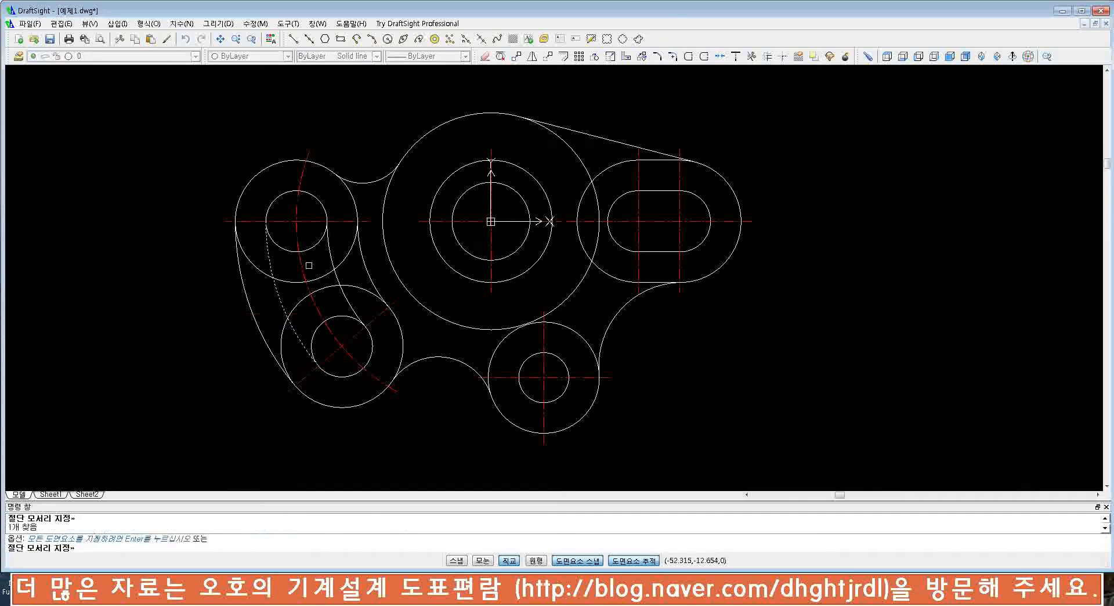
click(333, 259)
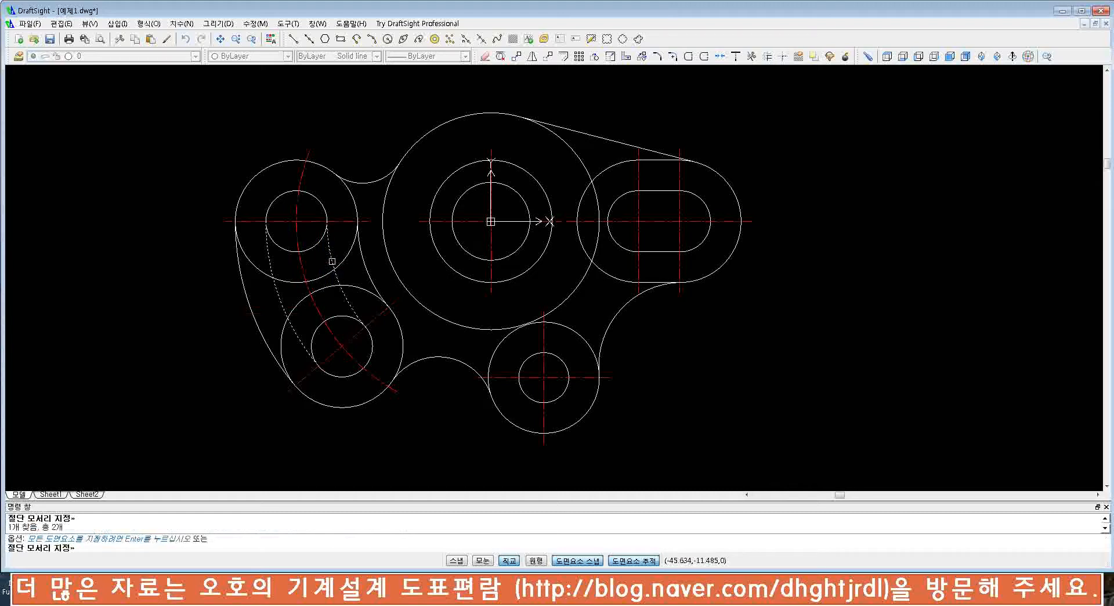
click(363, 264)
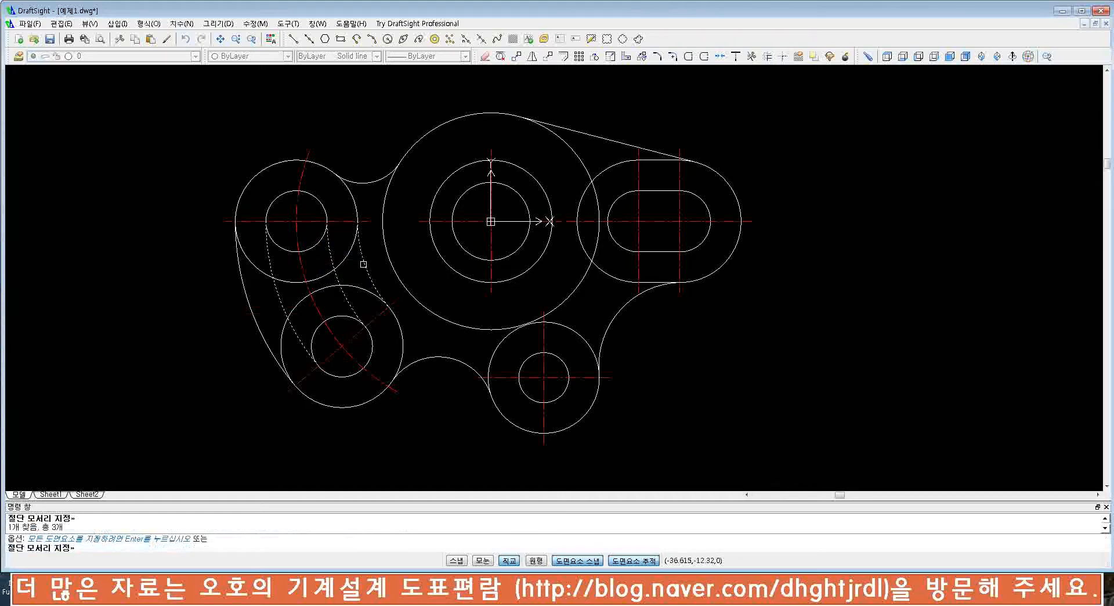
click(249, 308)
click(280, 278)
key(Return)
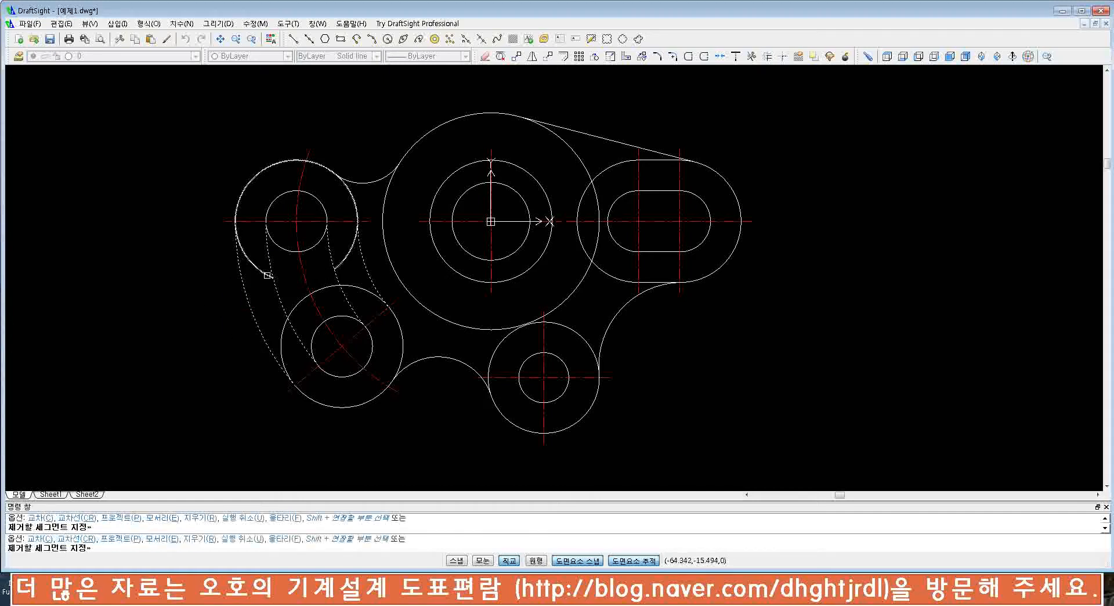
click(266, 274)
click(340, 259)
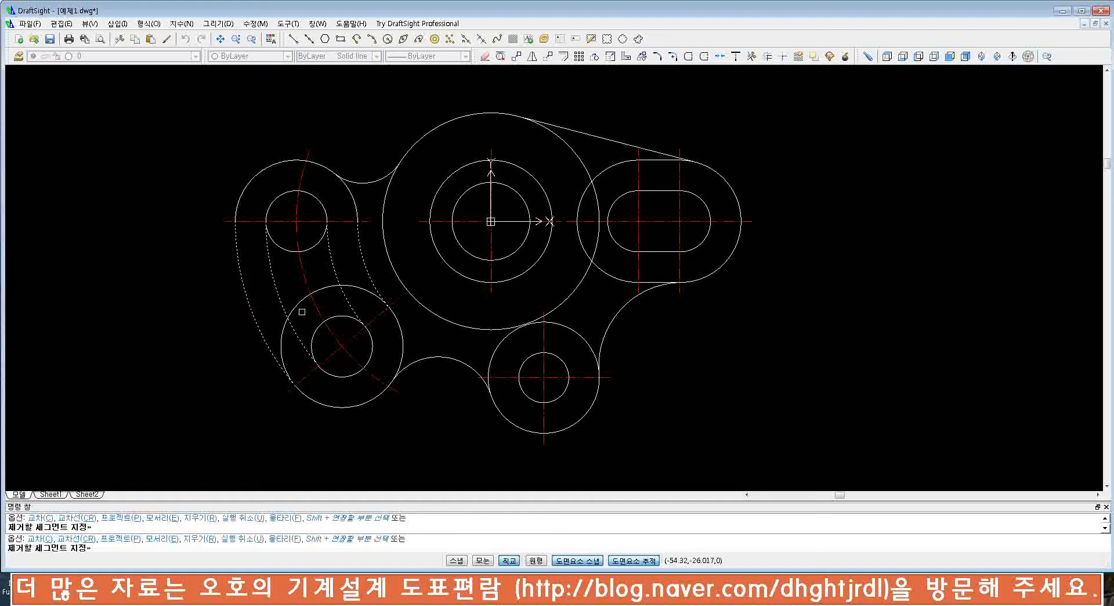
key(Escape)
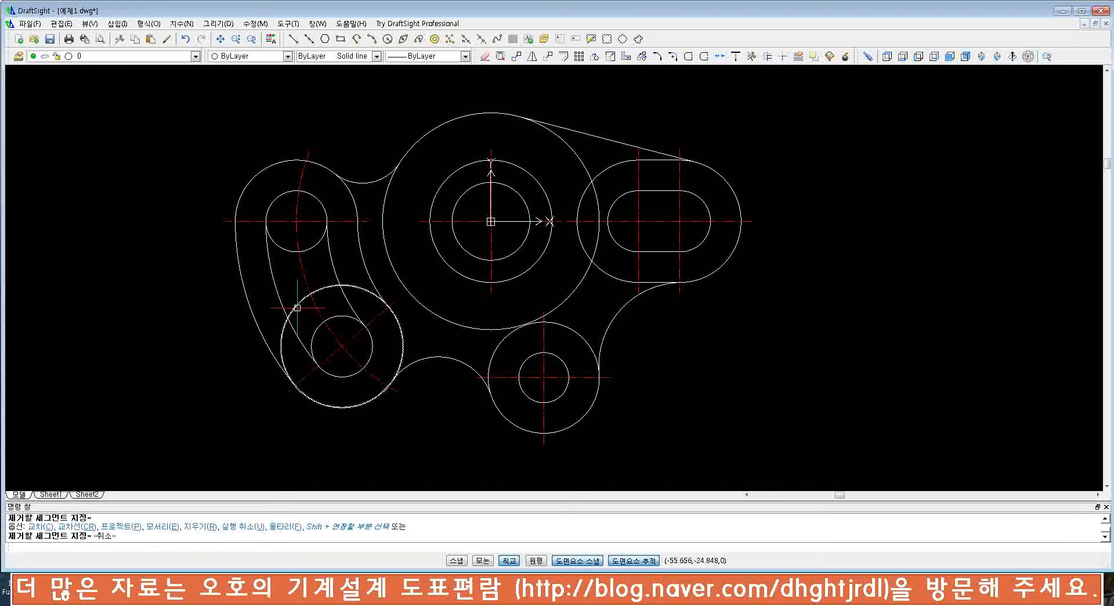
- Undo the last trim on the upper-left large circle
text(u)
key(Return)
text(re)
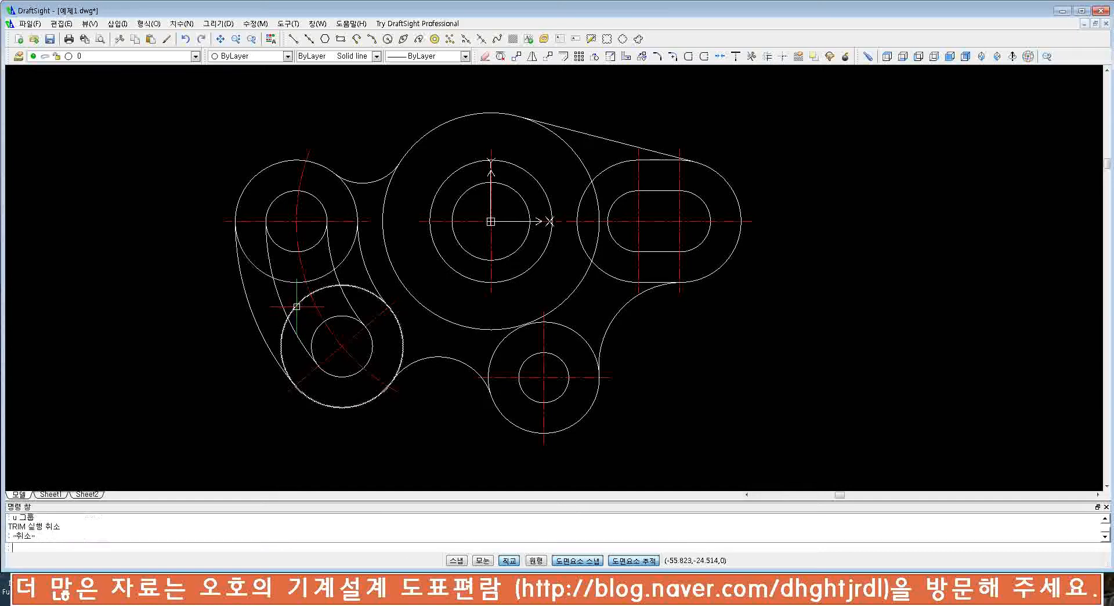
key(Return)
key(Escape)
- Trim the two small left circles against the inner pair of connecting arcs, leaving only the rounded ends of the curved slot
text(tr)
key(Return)
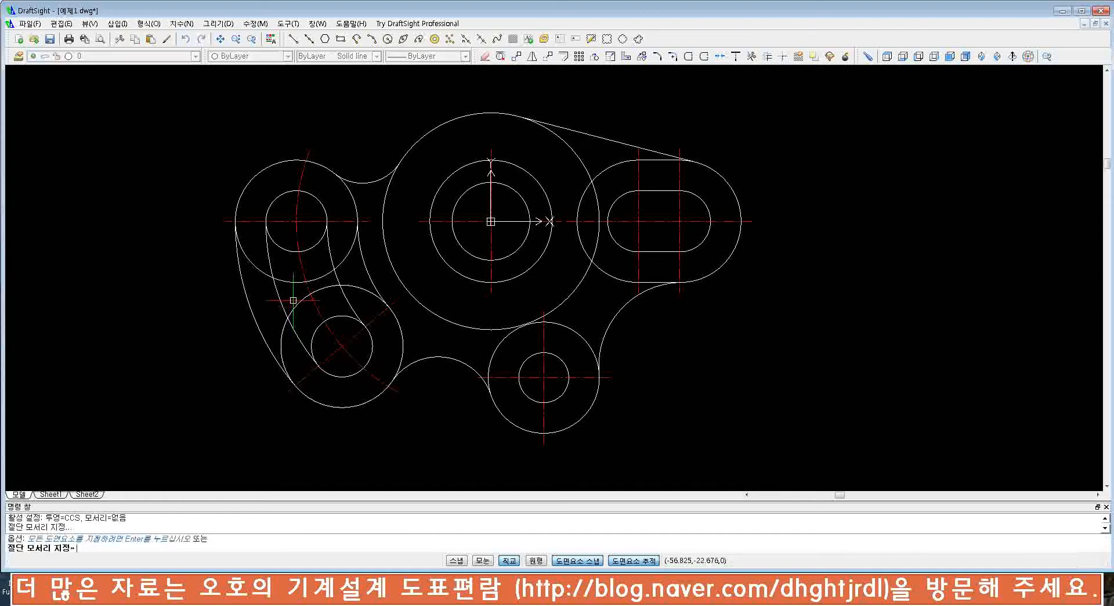
click(281, 298)
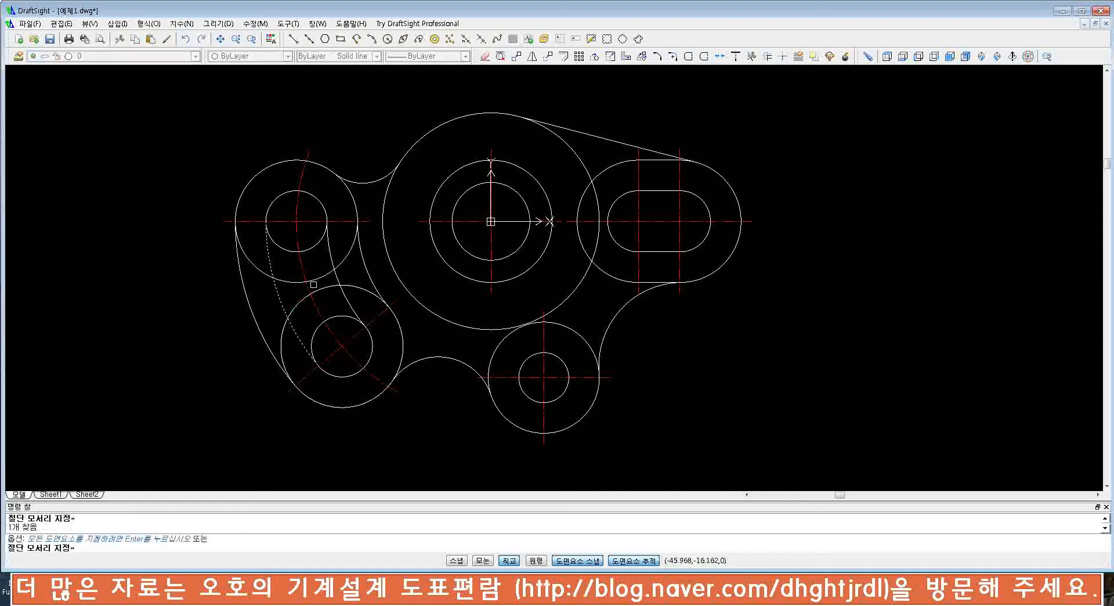
click(334, 260)
key(Return)
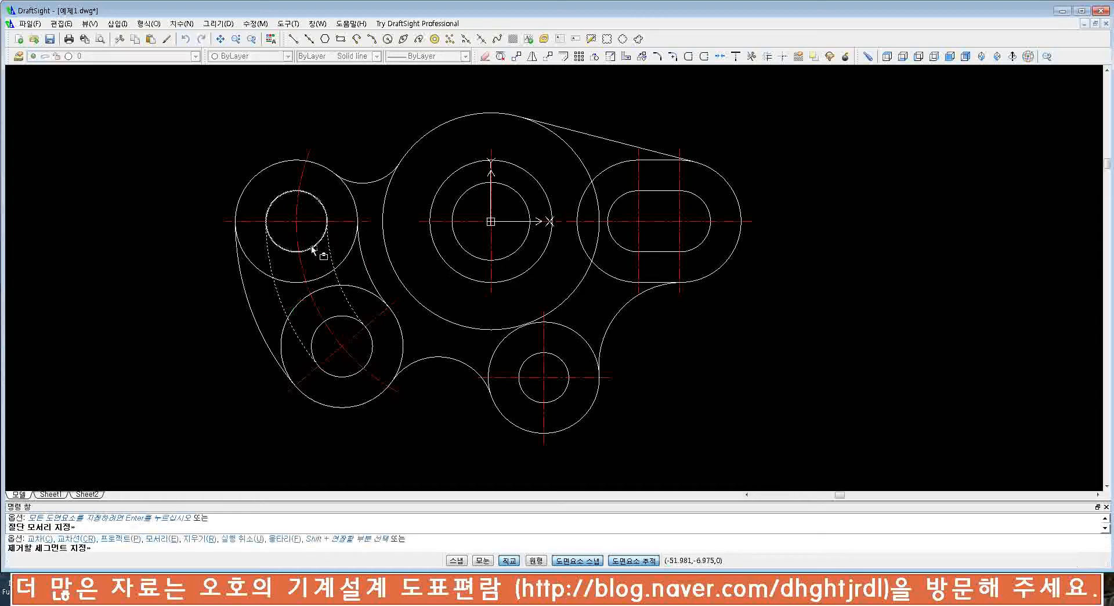
click(317, 250)
click(348, 330)
key(Return)
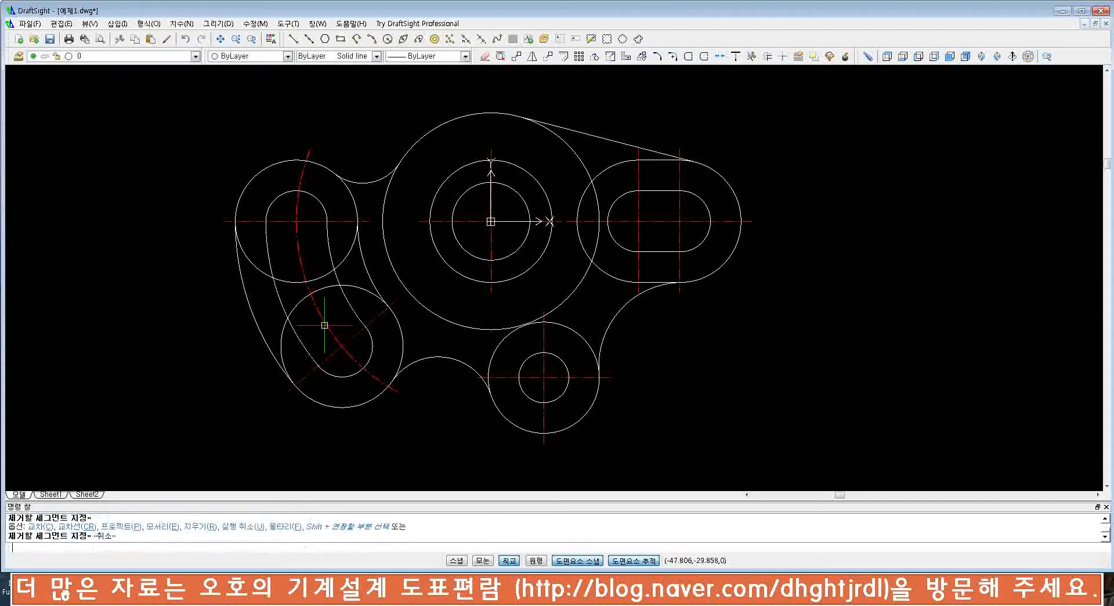
- Trim the two large left circles against the outer pair of connecting arcs to form the curved slot's surrounding outline
key(Return)
click(365, 268)
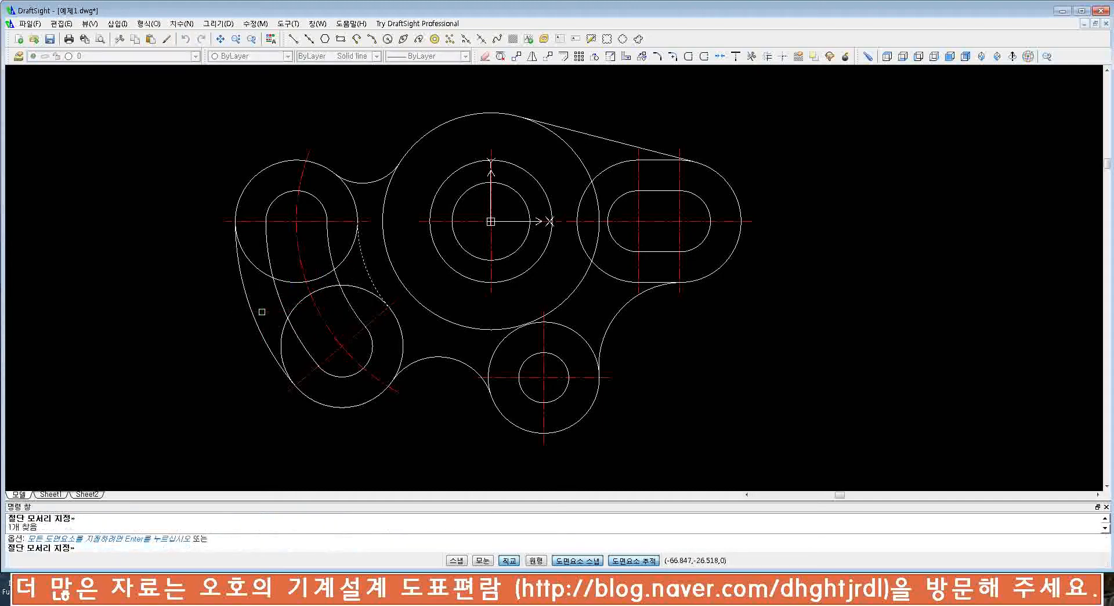
click(255, 317)
key(Return)
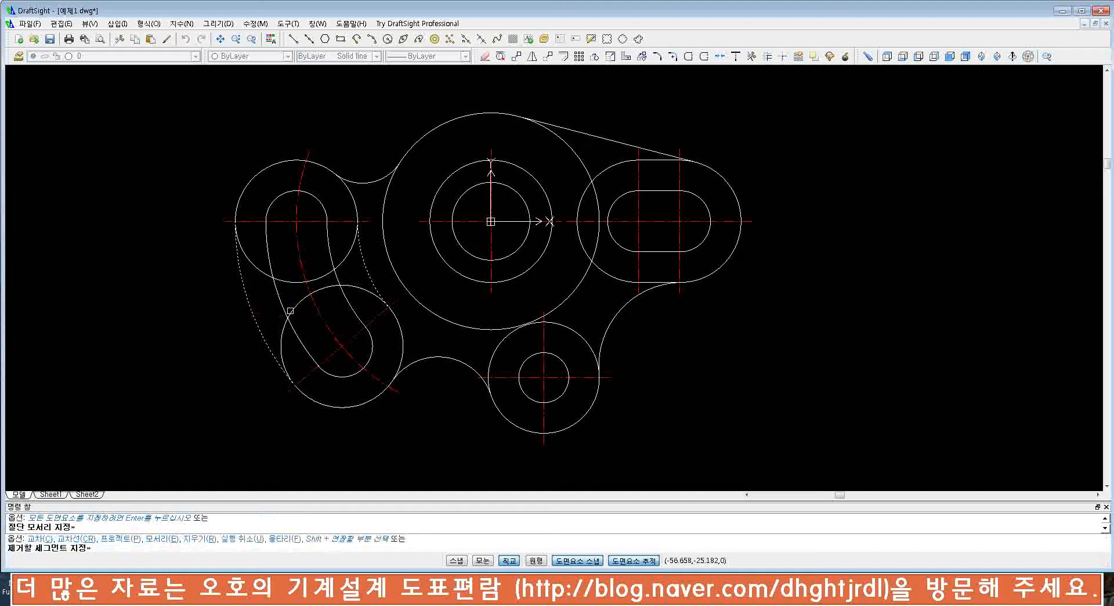
click(301, 308)
click(292, 280)
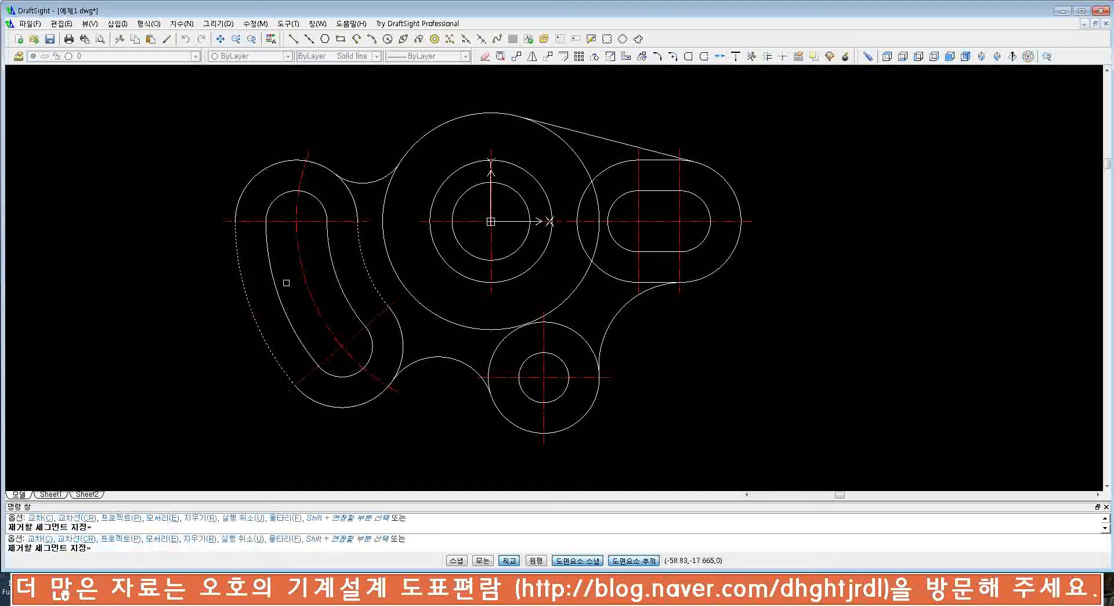
key(Escape)
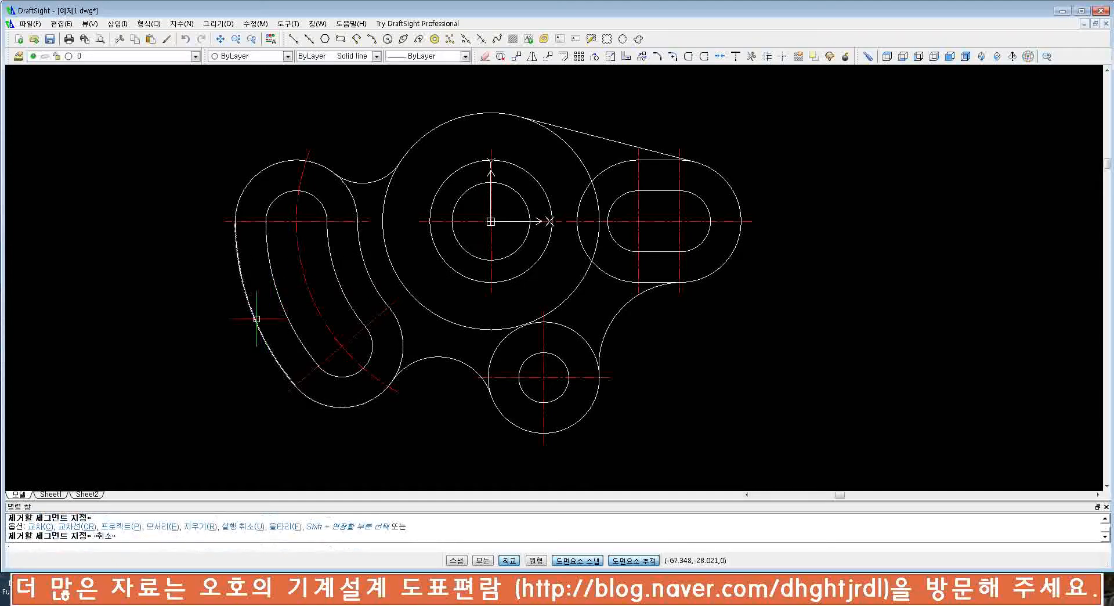
- Trim away the lower portion of the R31.2 circle, using the upper tangent line and the R12.8 arc as cutting edges
scroll(318, 290, down, 2)
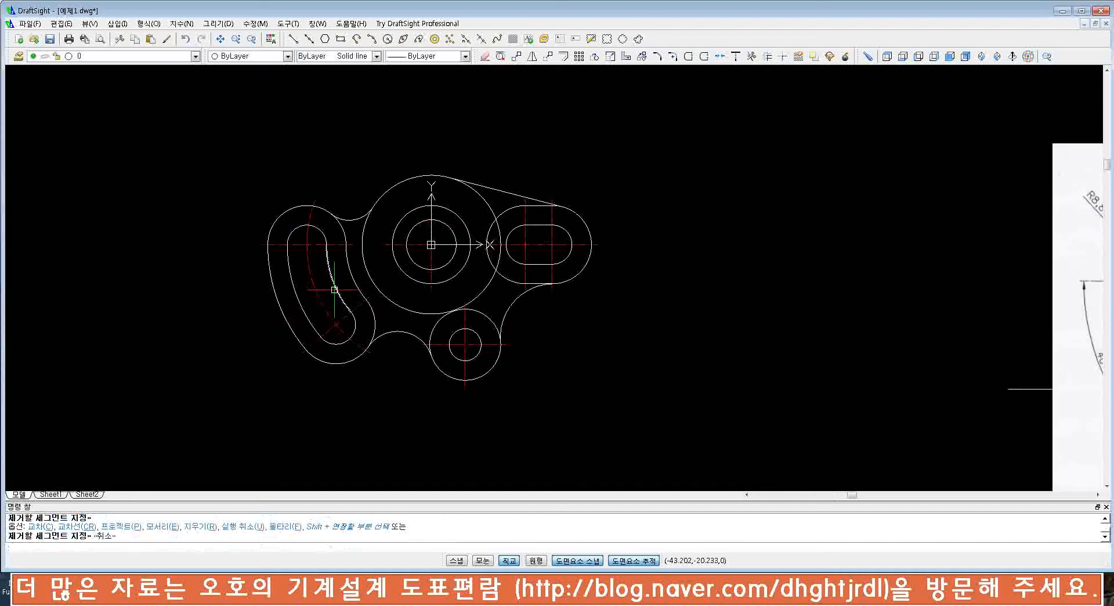
mouse_move(521, 272)
middle_down()
mouse_move(385, 326)
mouse_move(375, 315)
middle_up()
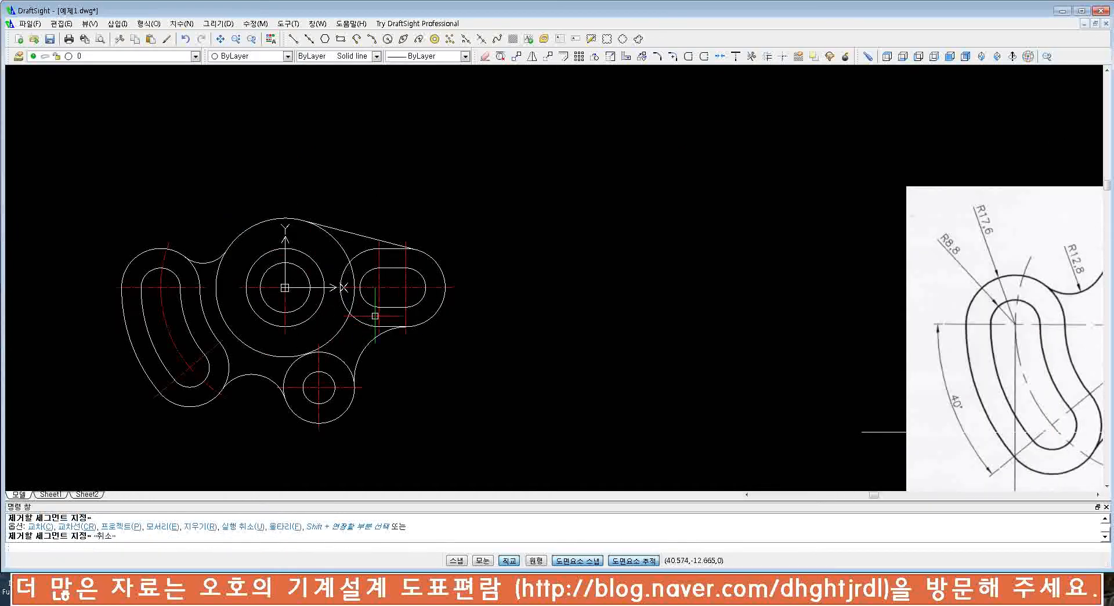
middle_drag(604, 316, 510, 308)
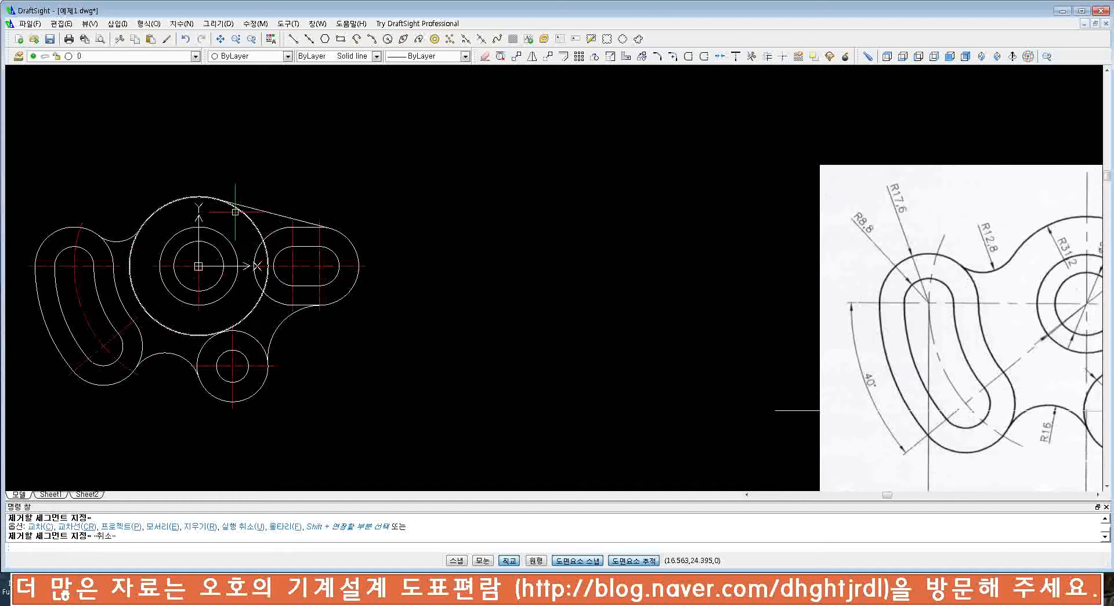
key(Return)
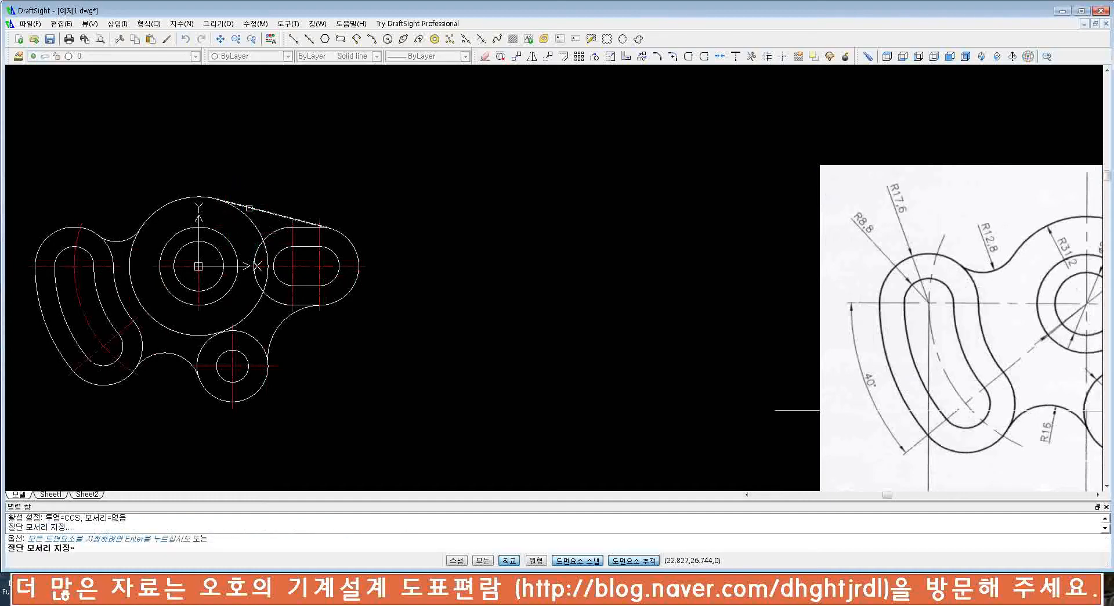
click(243, 209)
click(133, 241)
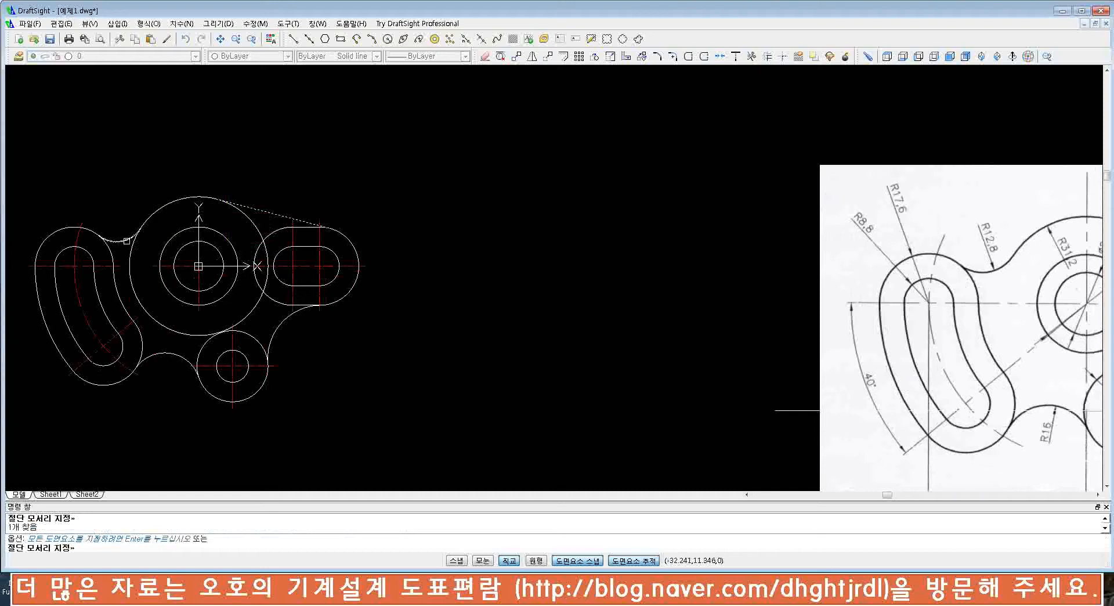
key(Return)
click(130, 250)
key(Escape)
scroll(255, 271, down, 2)
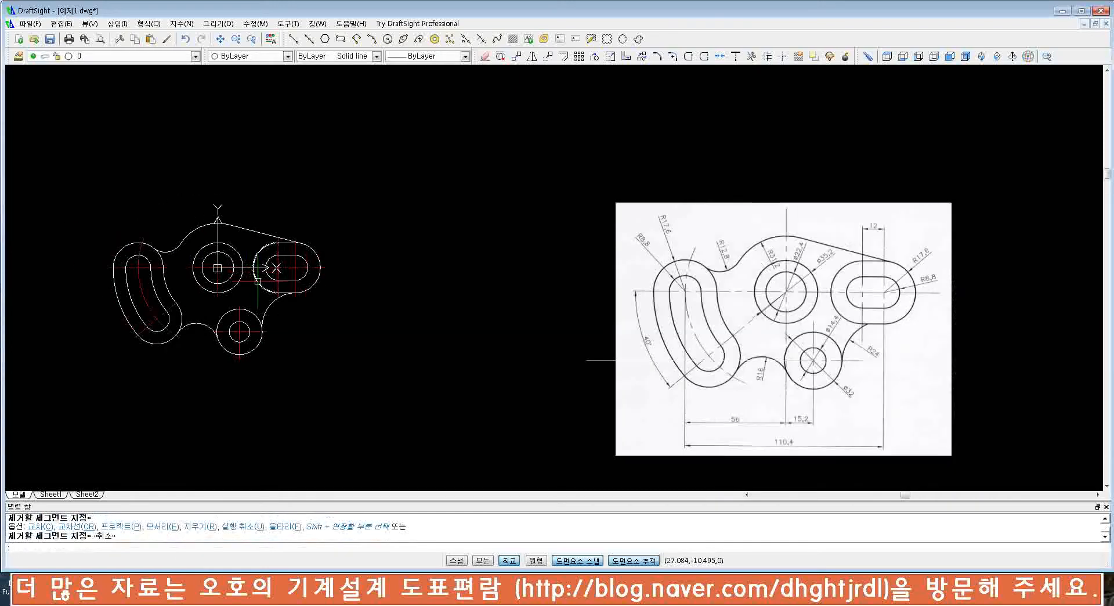
- Delete the stray horizontal line extending beside the reference image
middle_drag(304, 300, 323, 293)
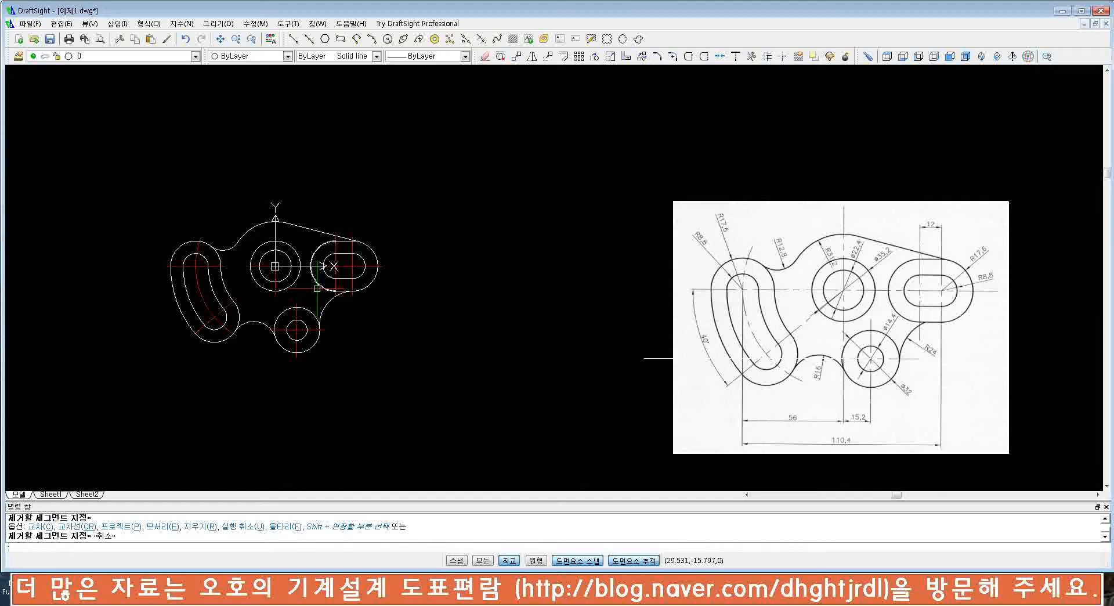
click(644, 358)
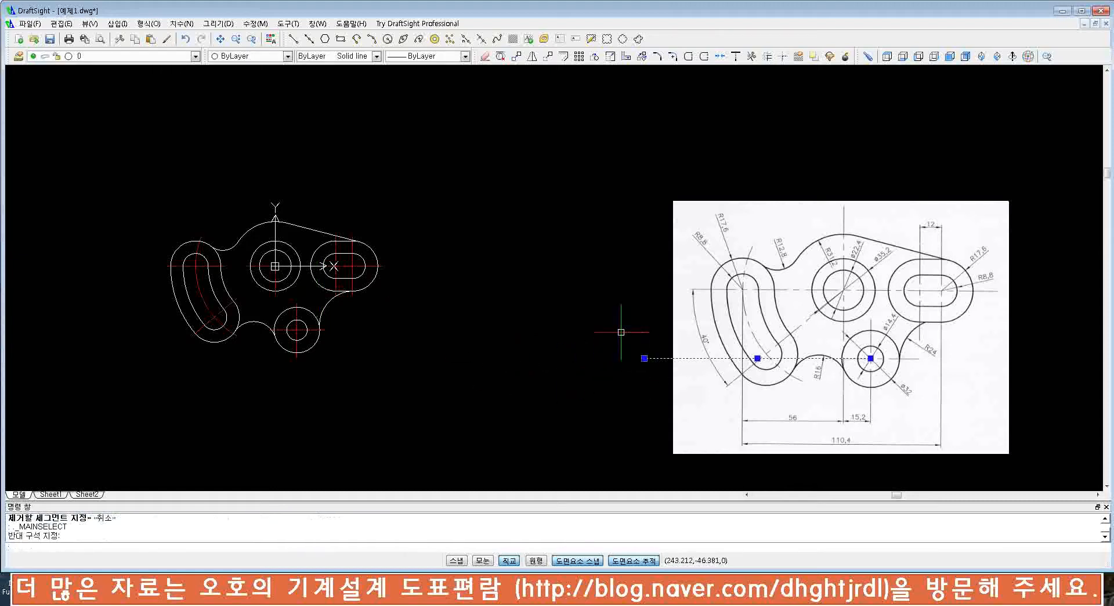
text(e)
key(Return)
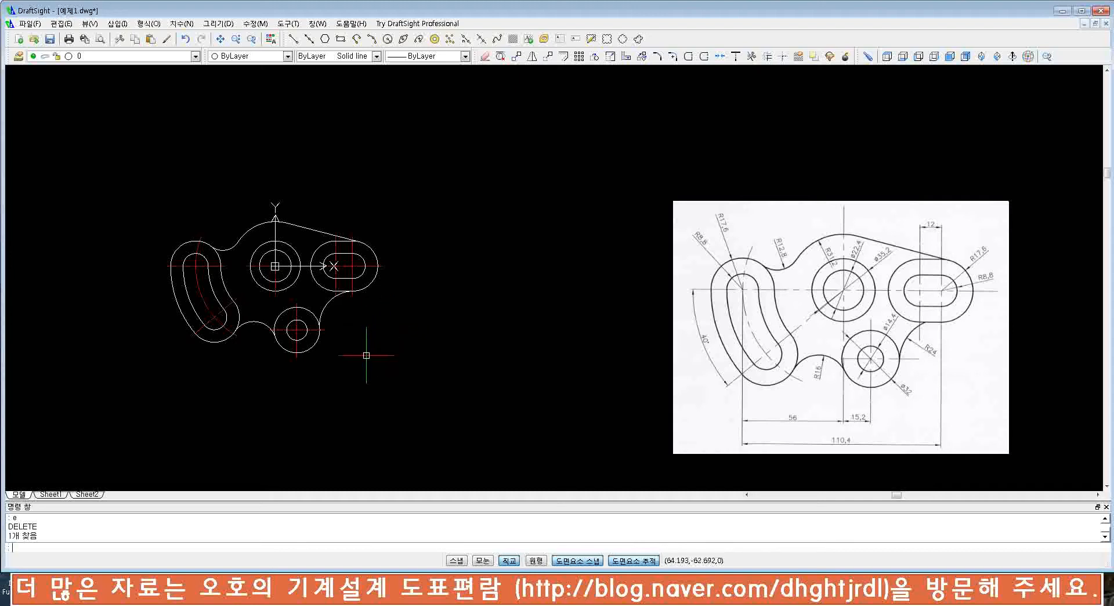
- Open the object properties display
text(h)
key(Return)
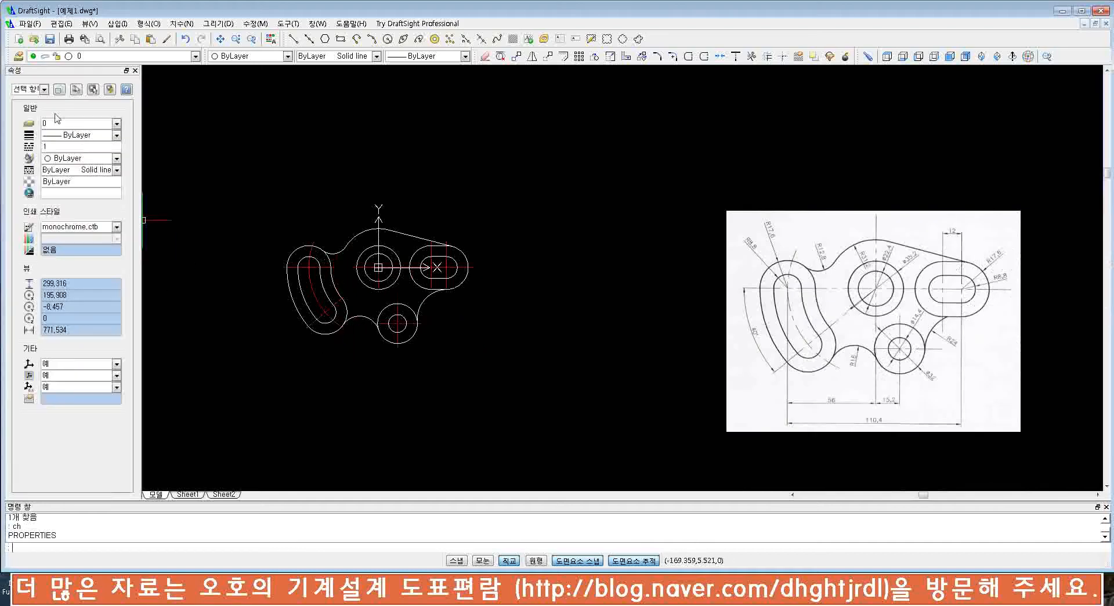
click(135, 70)
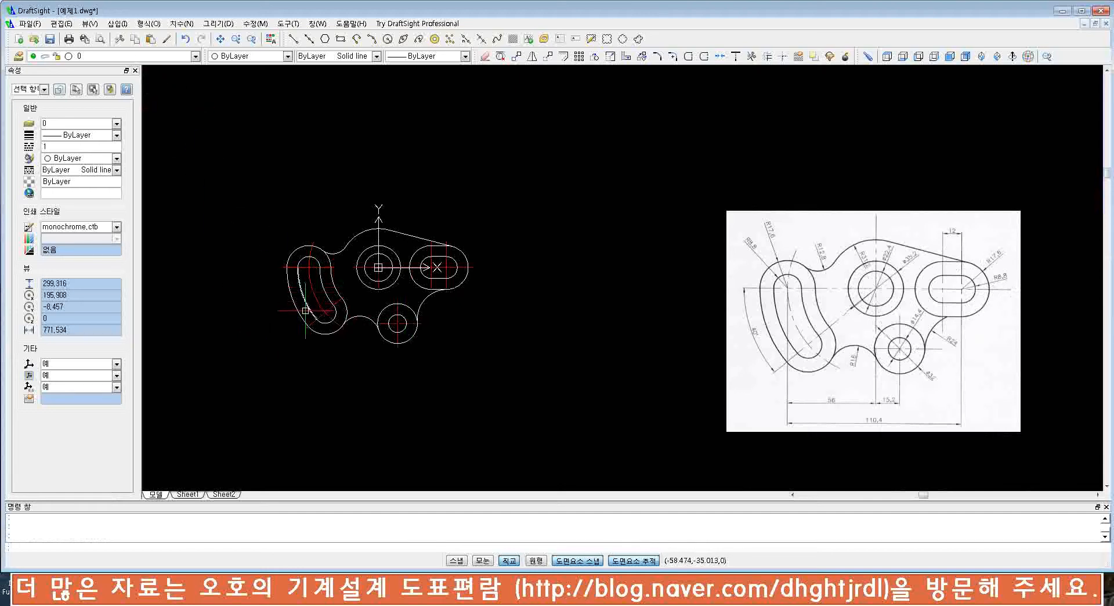
- Move the reference image closer to the drawn plate with orthogonal constraint turned off
text(m)
key(Return)
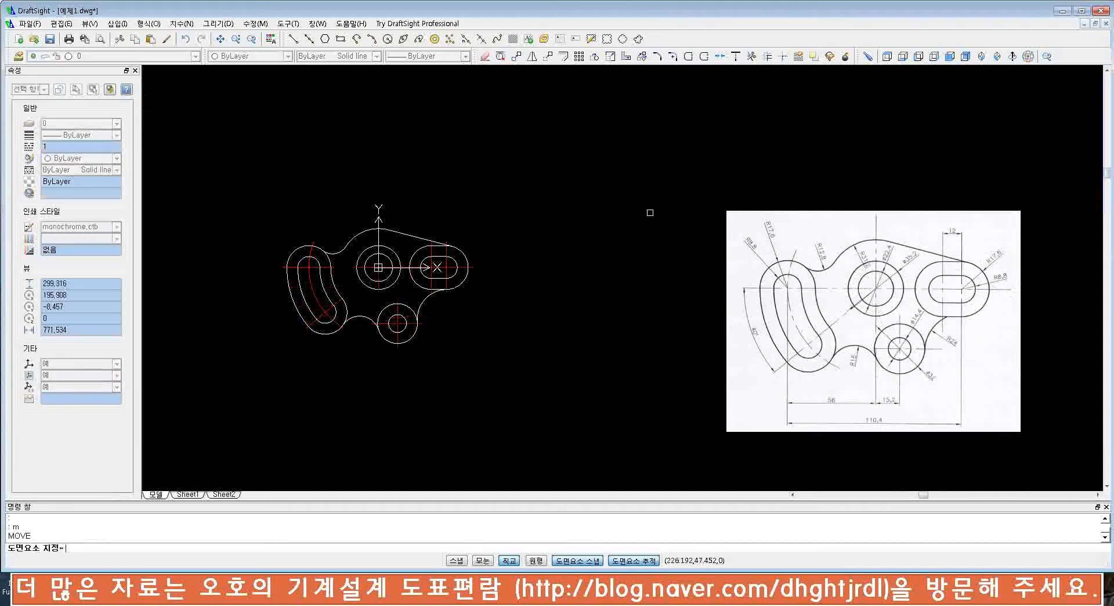
click(725, 224)
key(Return)
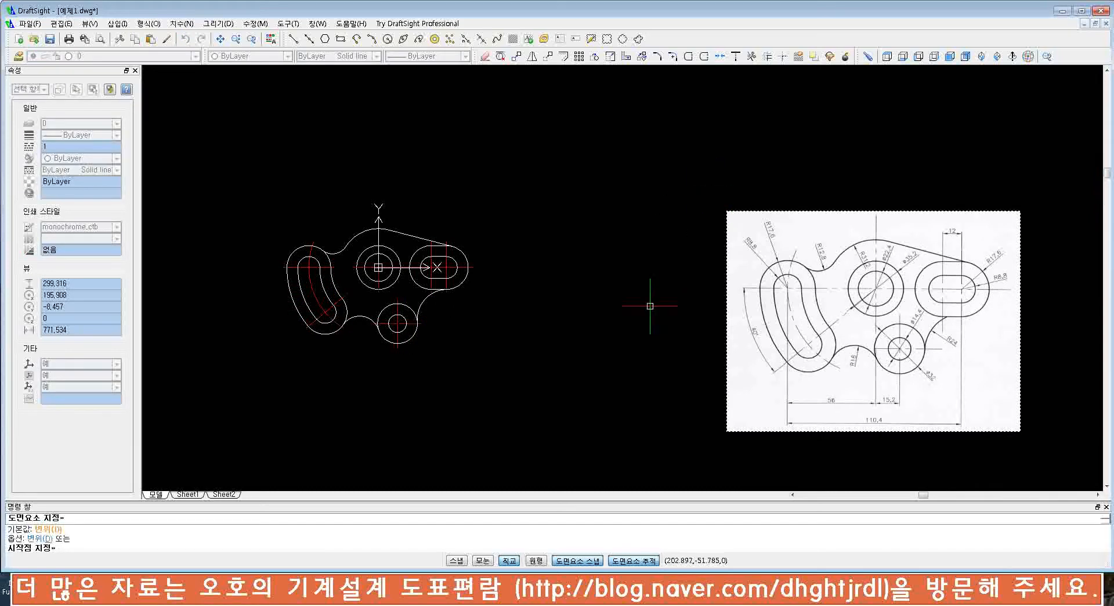
click(576, 398)
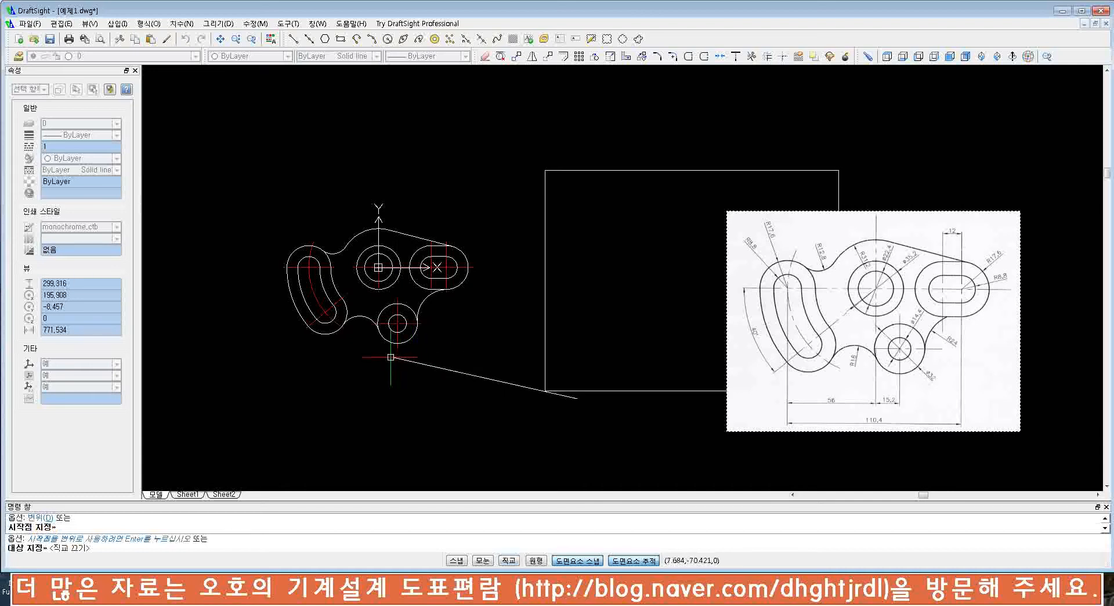
click(354, 345)
scroll(355, 324, up, 1)
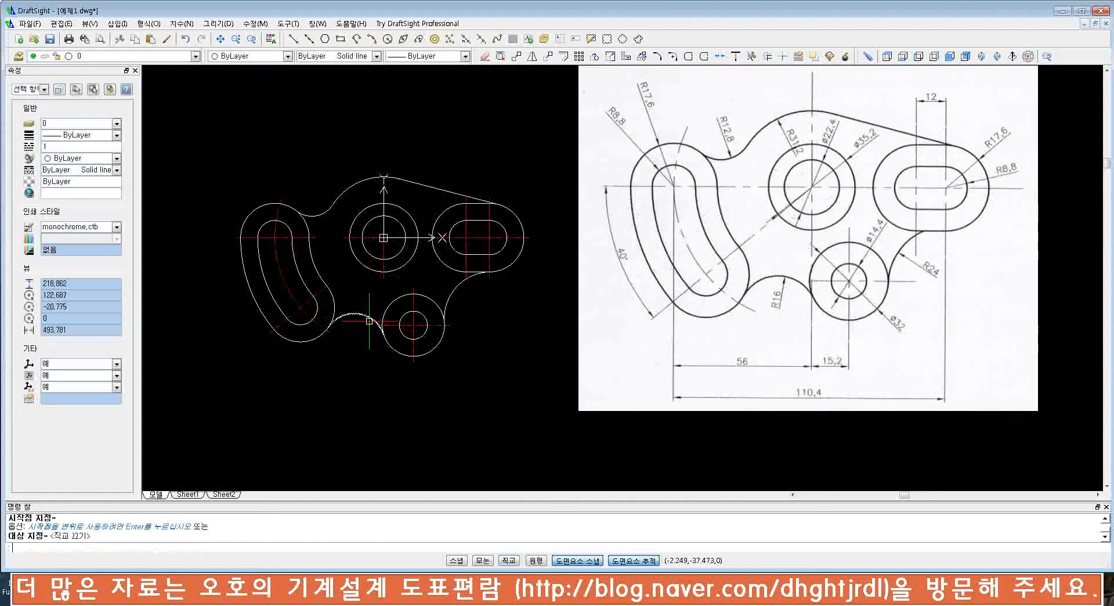
- Inspect the properties of the innermost circle at the origin against the reference drawing, then clear the selection
middle_drag(403, 274, 409, 325)
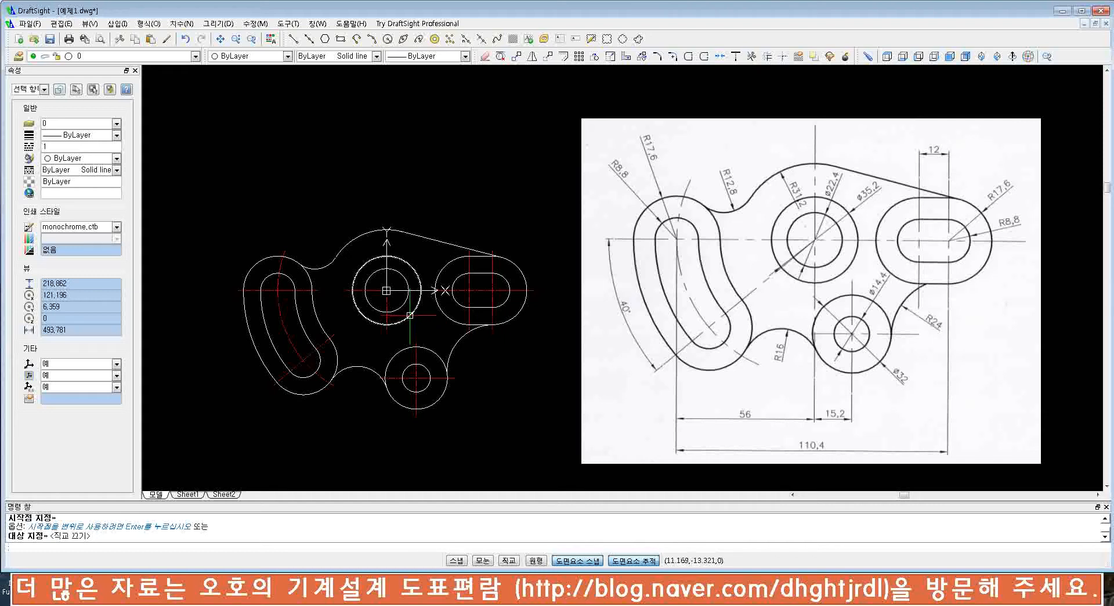
key(Escape)
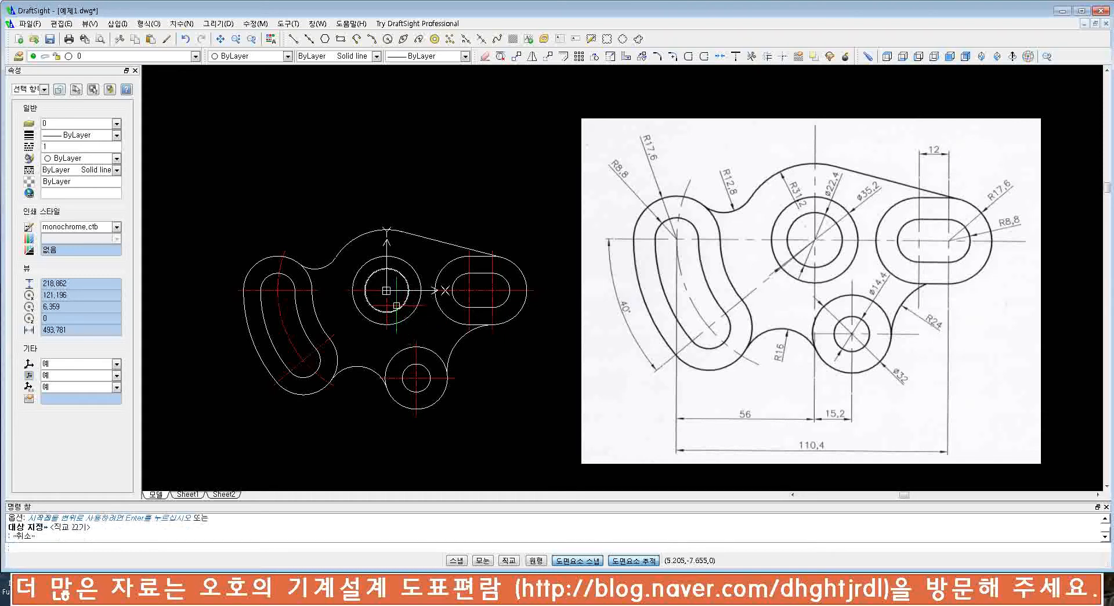
click(396, 305)
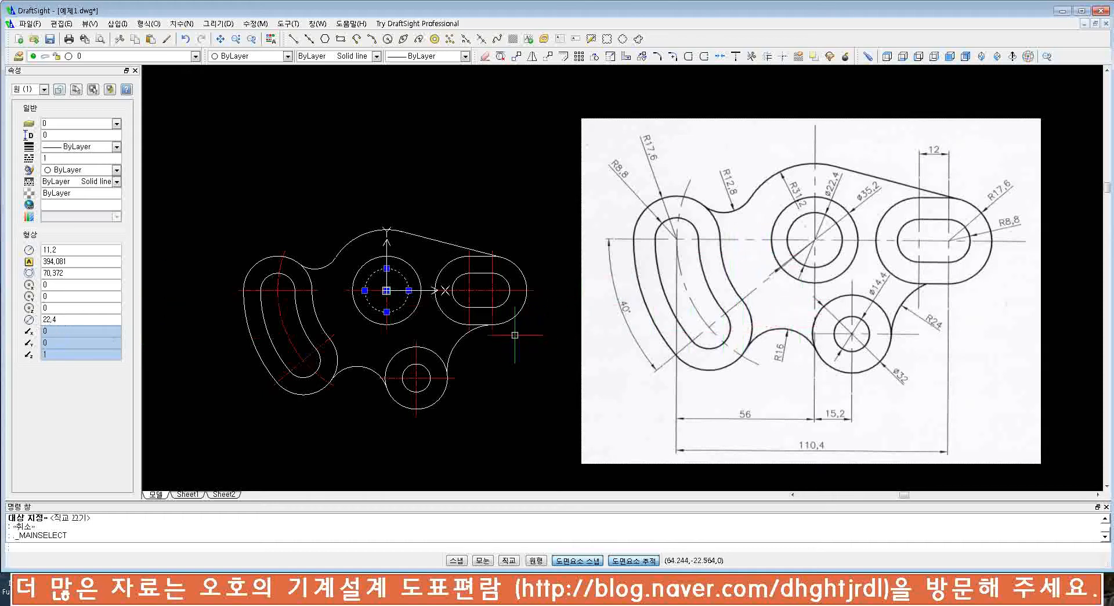
key(Escape)
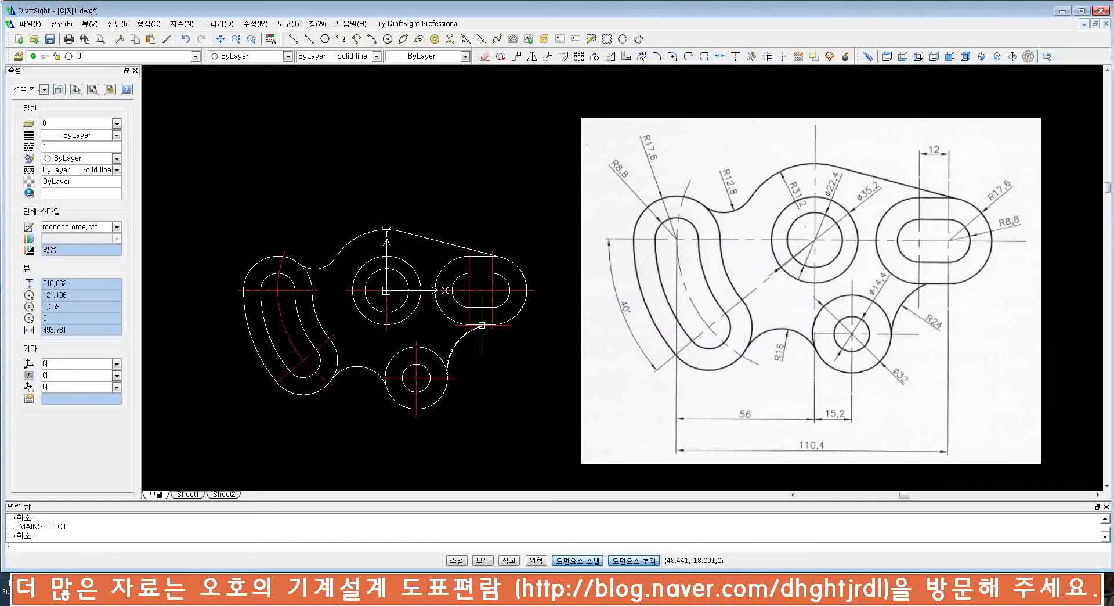
- Inspect the properties of the outer circle at the origin, followed by the inner end arcs of the straight and curved slots
click(403, 321)
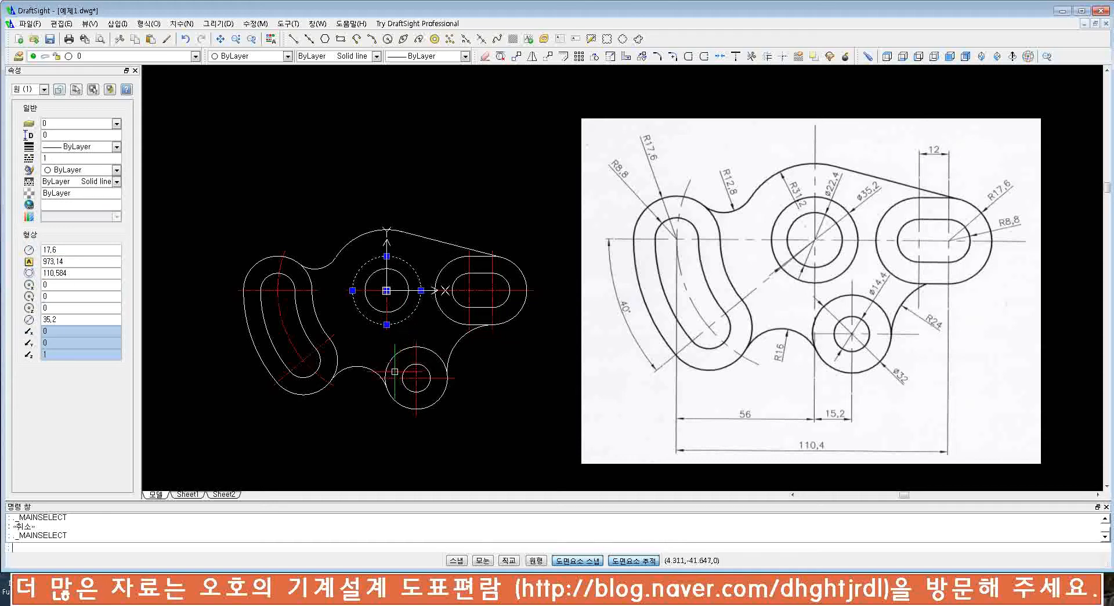
key(Escape)
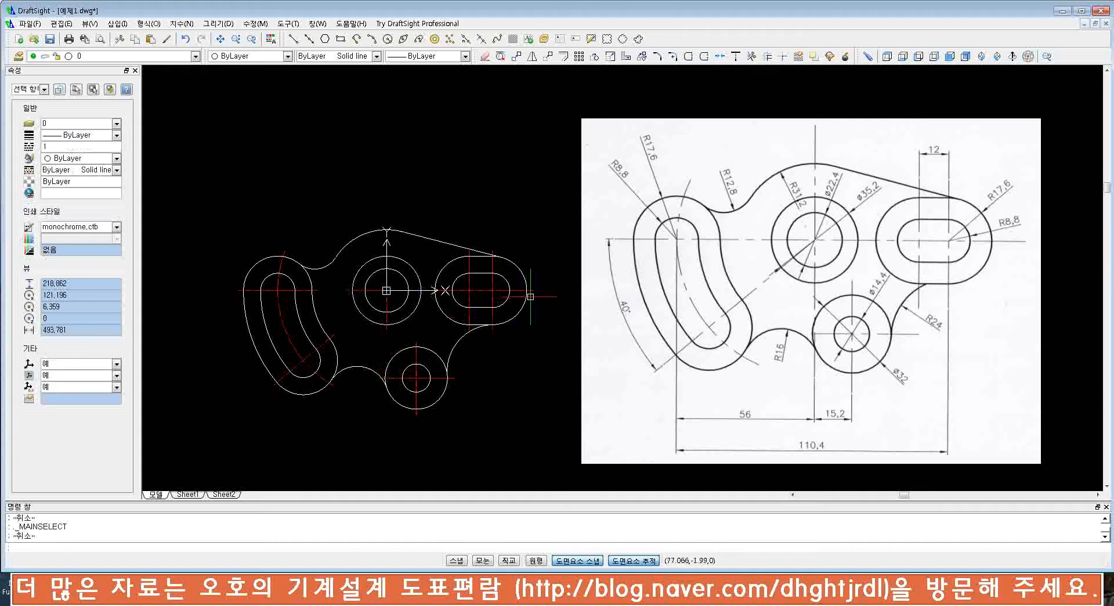
click(510, 285)
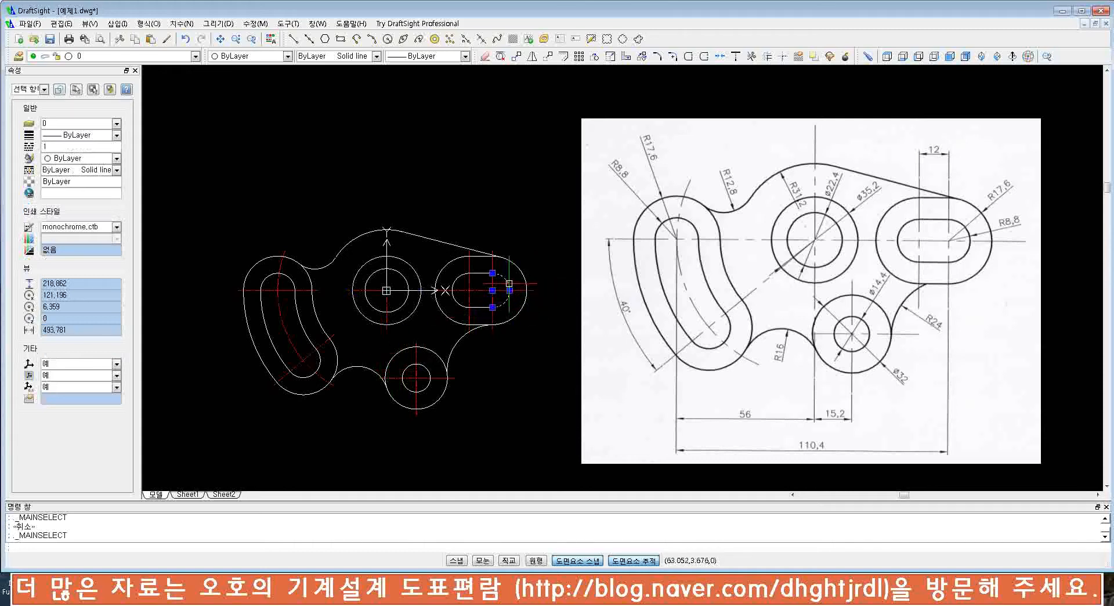
click(453, 287)
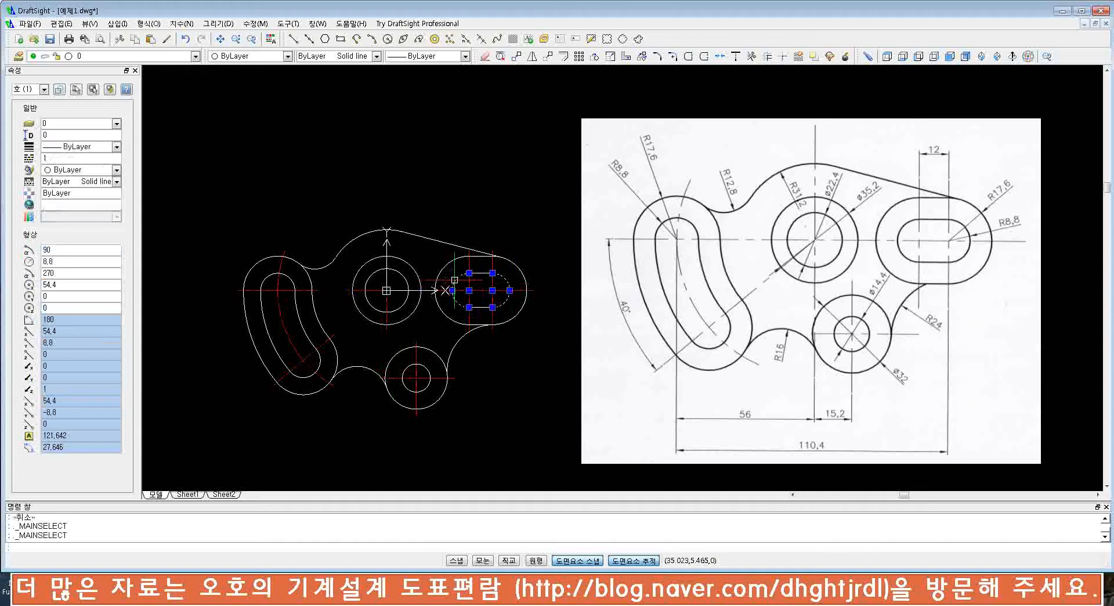
click(290, 278)
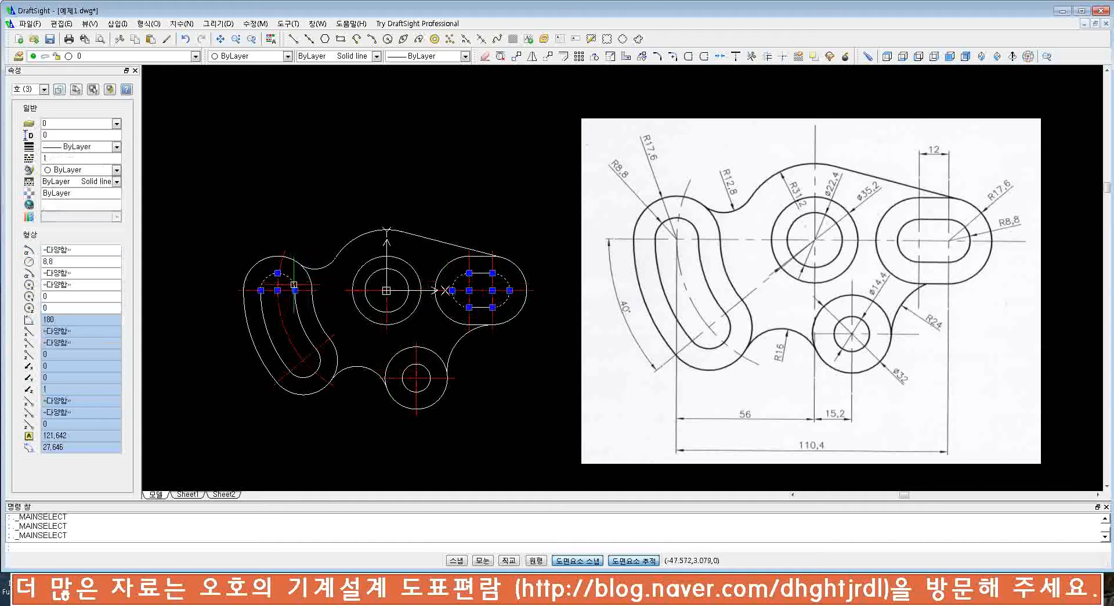
click(305, 377)
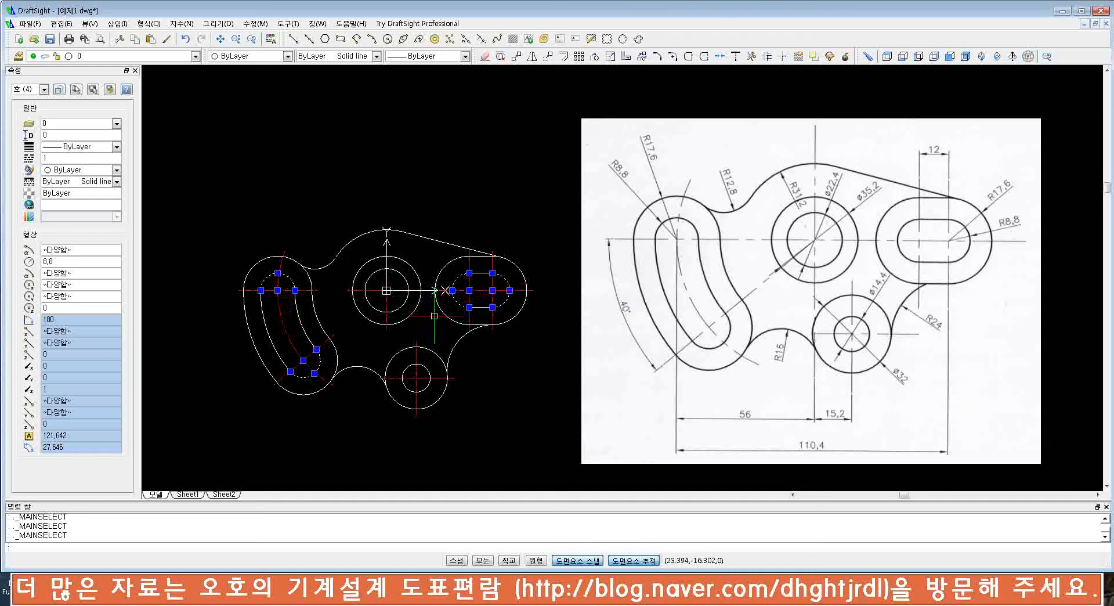
key(F8)
shift+click(300, 361)
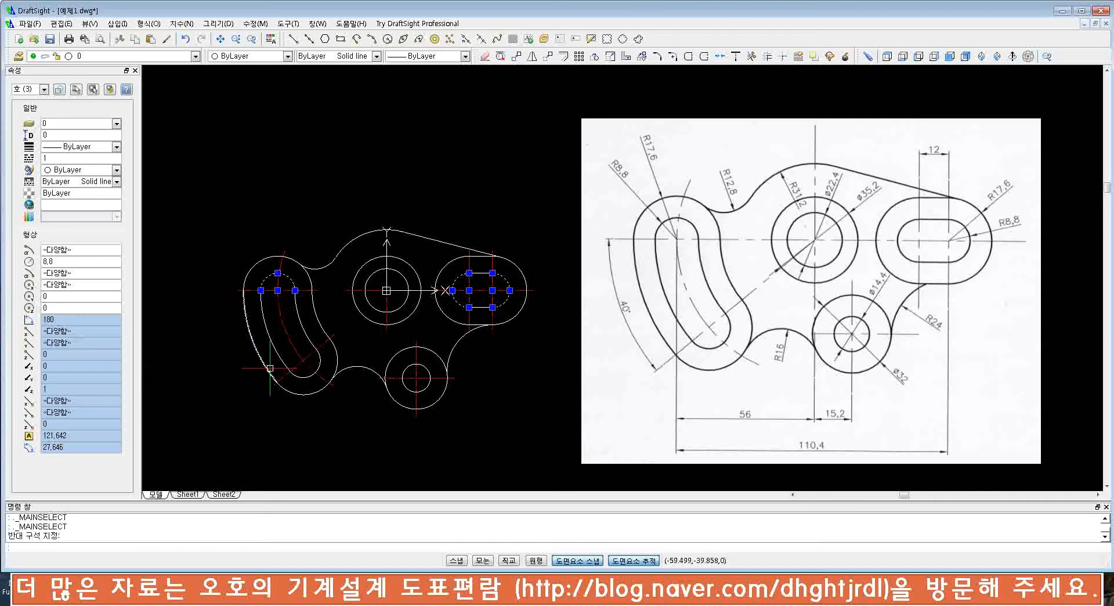
click(303, 380)
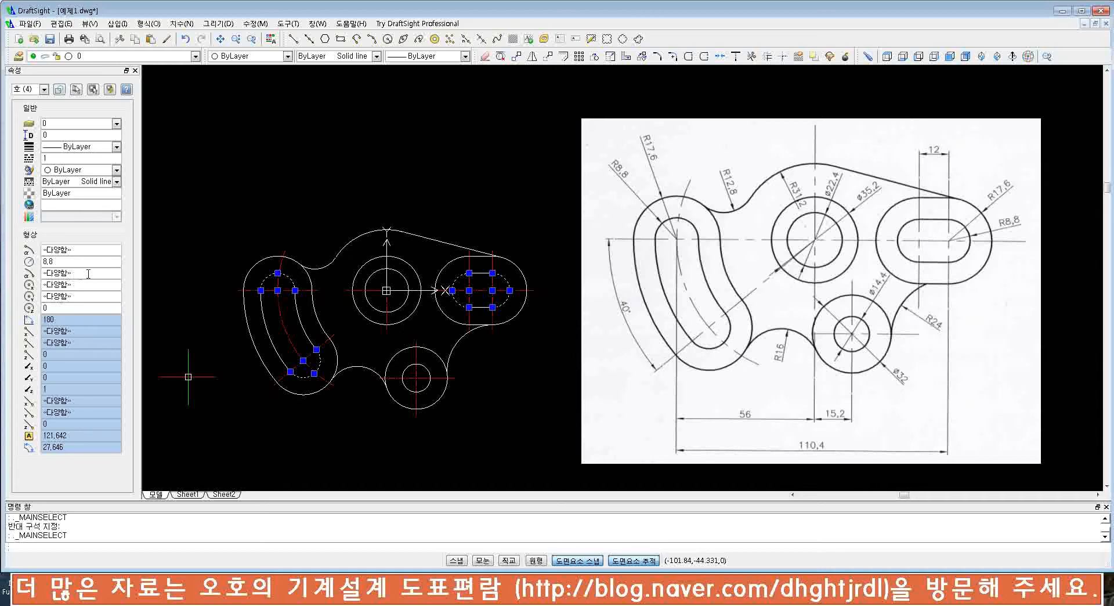
key(Escape)
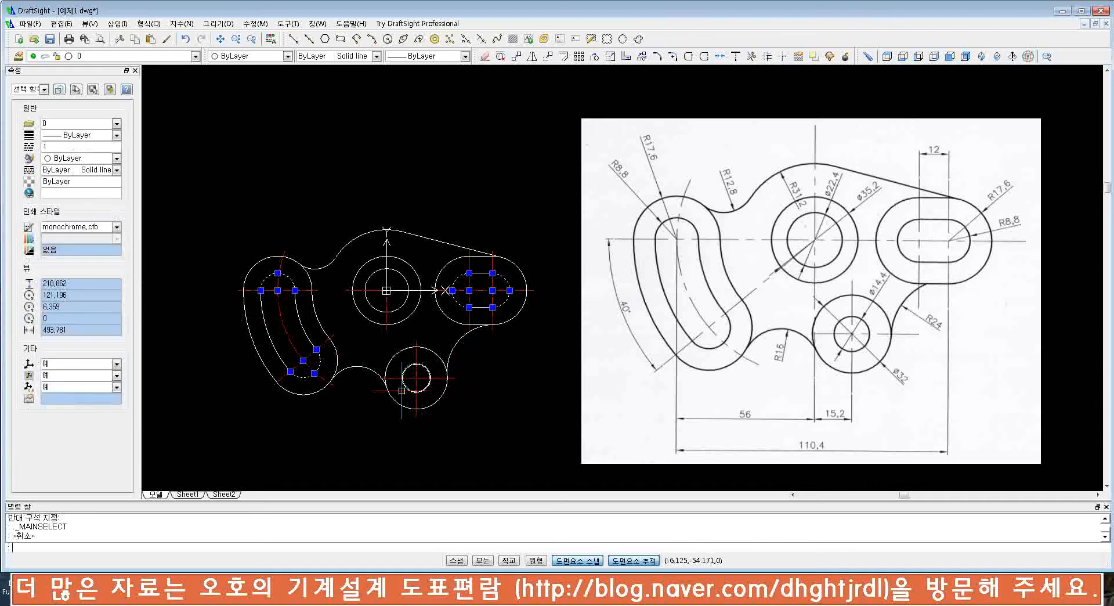
- Inspect the shared properties of the outer end arcs around the curved slot and the straight slot, then clear the selection
click(308, 396)
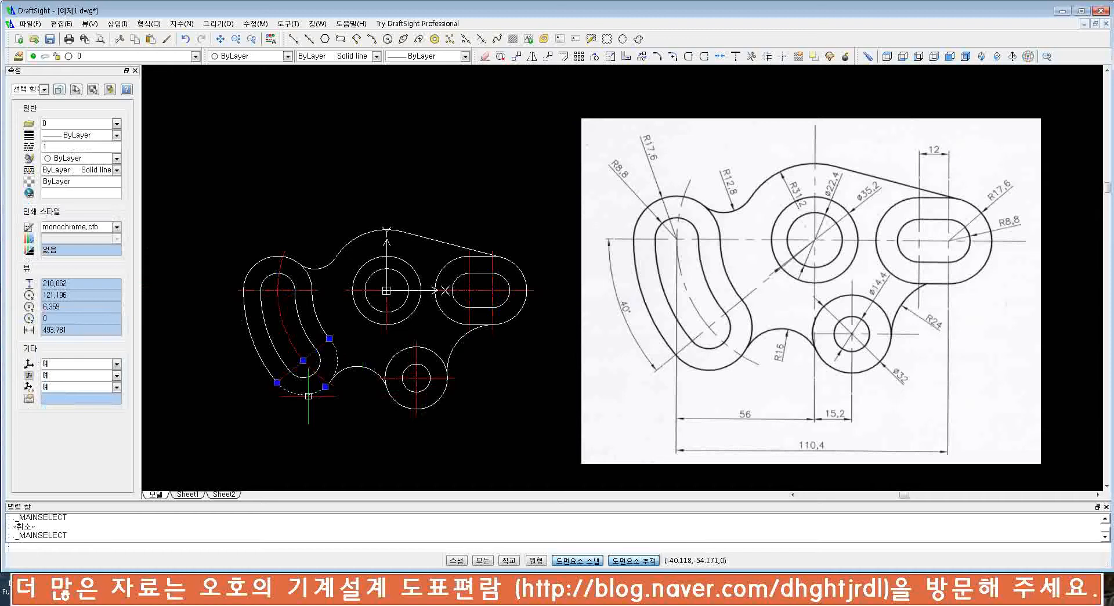
click(274, 255)
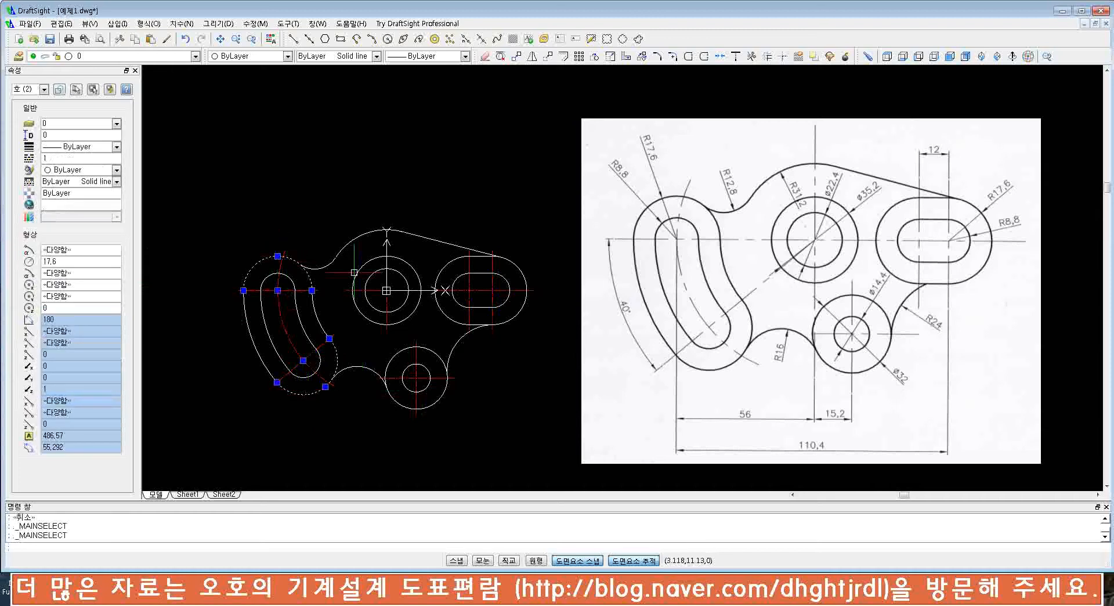
click(450, 262)
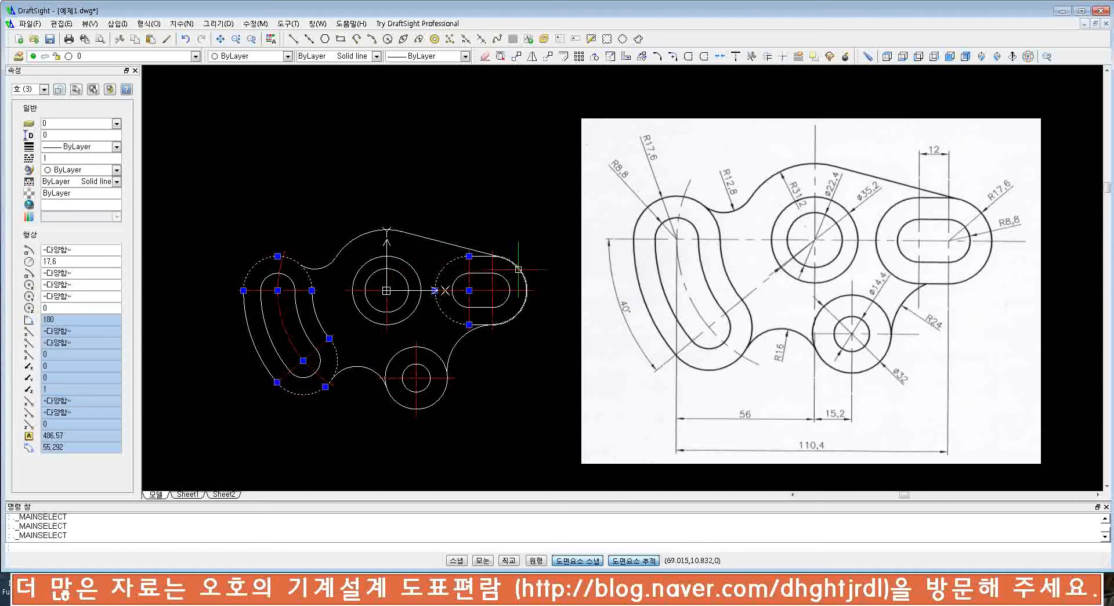
click(523, 274)
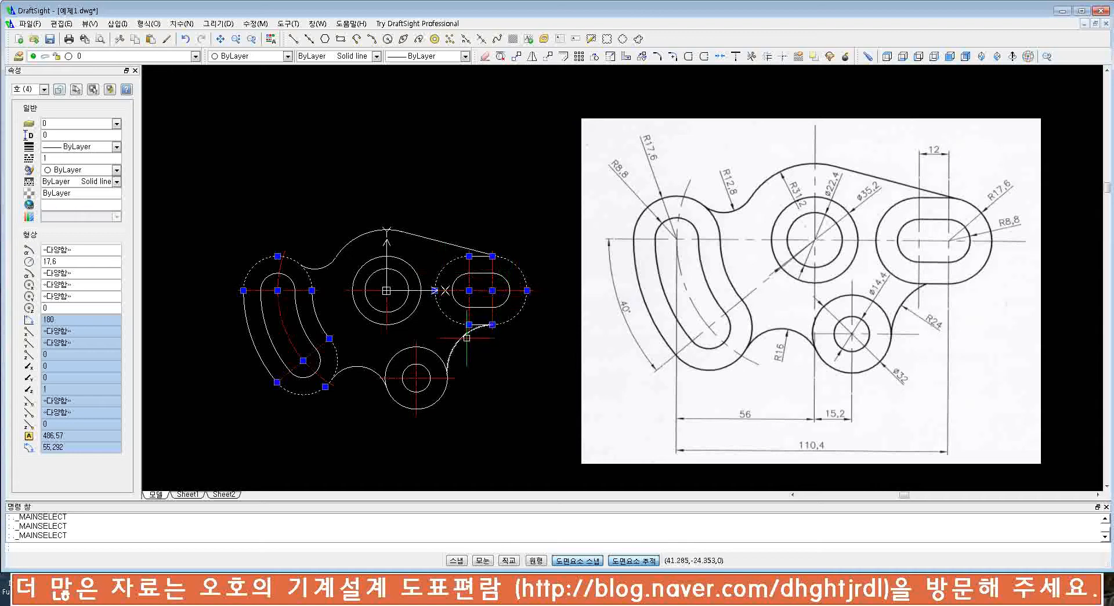
key(Escape)
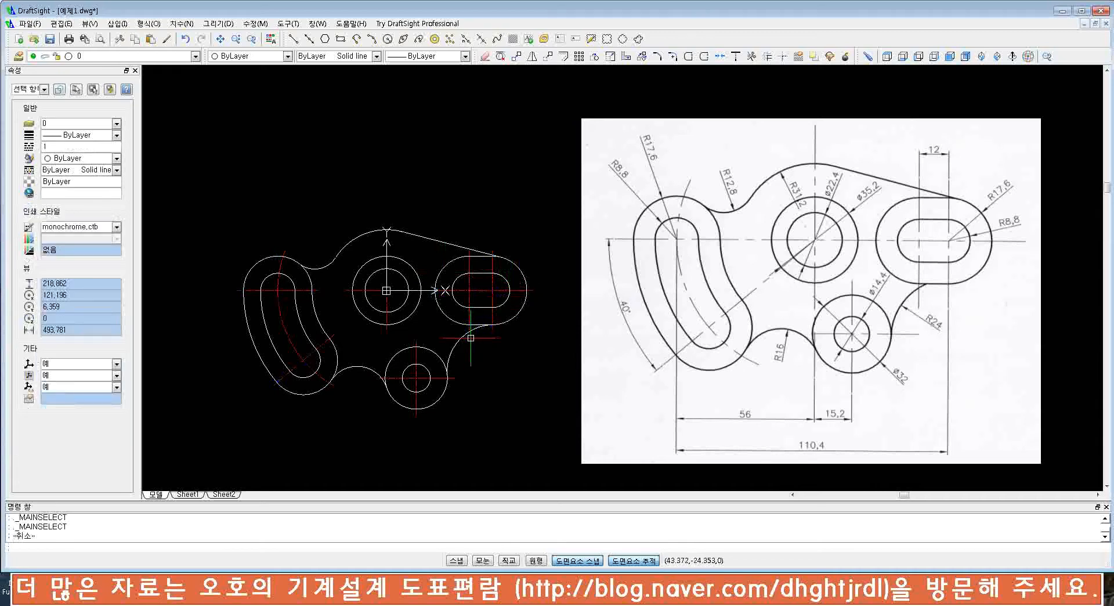
- Inspect the properties of the large outline arc above the origin and of the two concentric circles of the lower hole
click(345, 246)
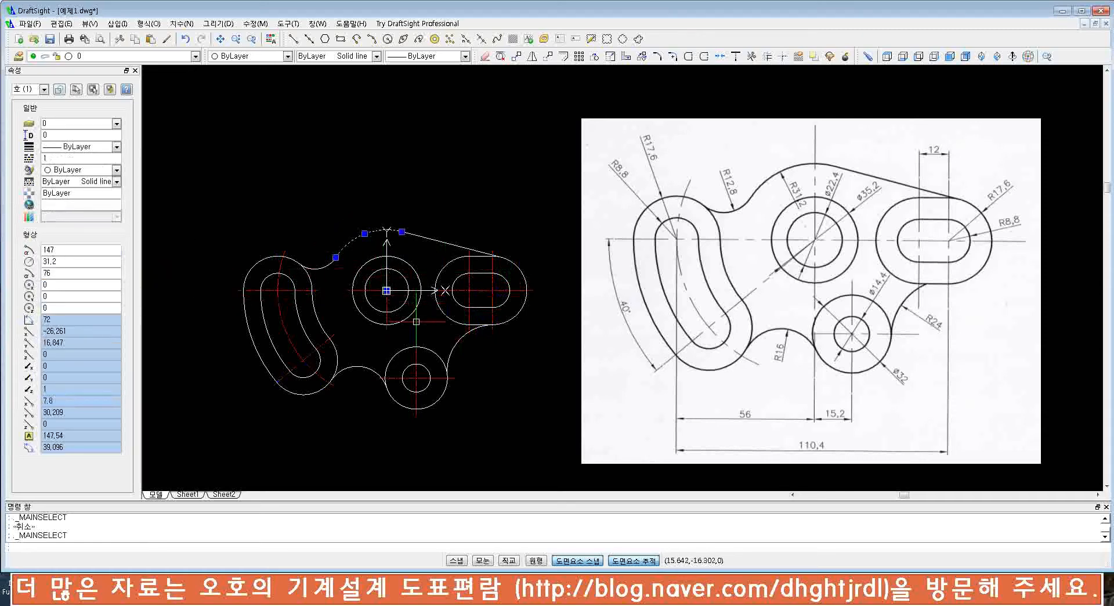
key(Escape)
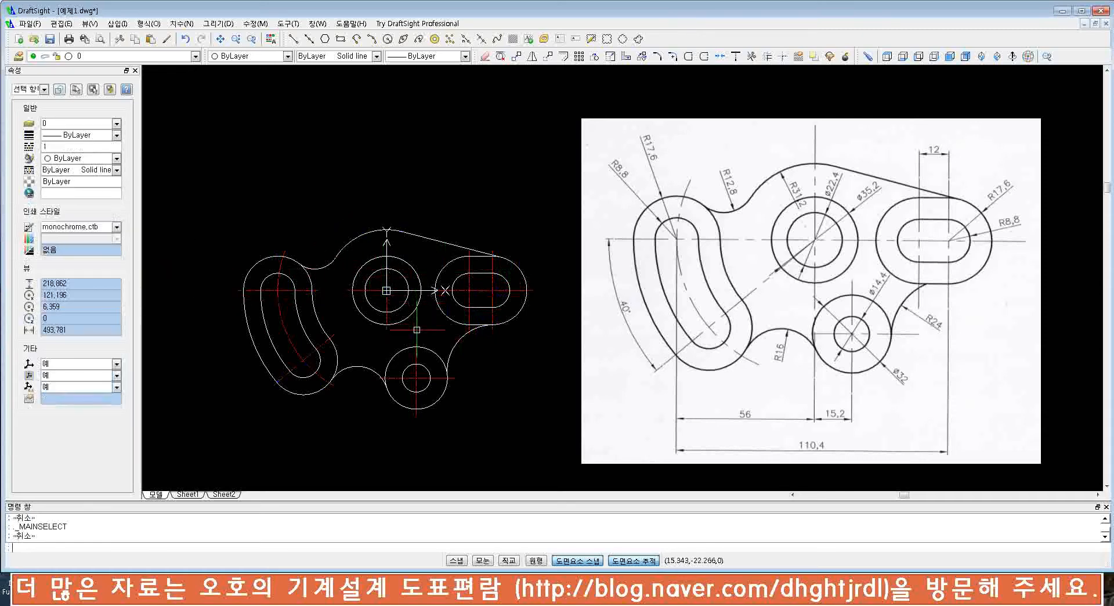
click(402, 366)
key(Escape)
click(397, 352)
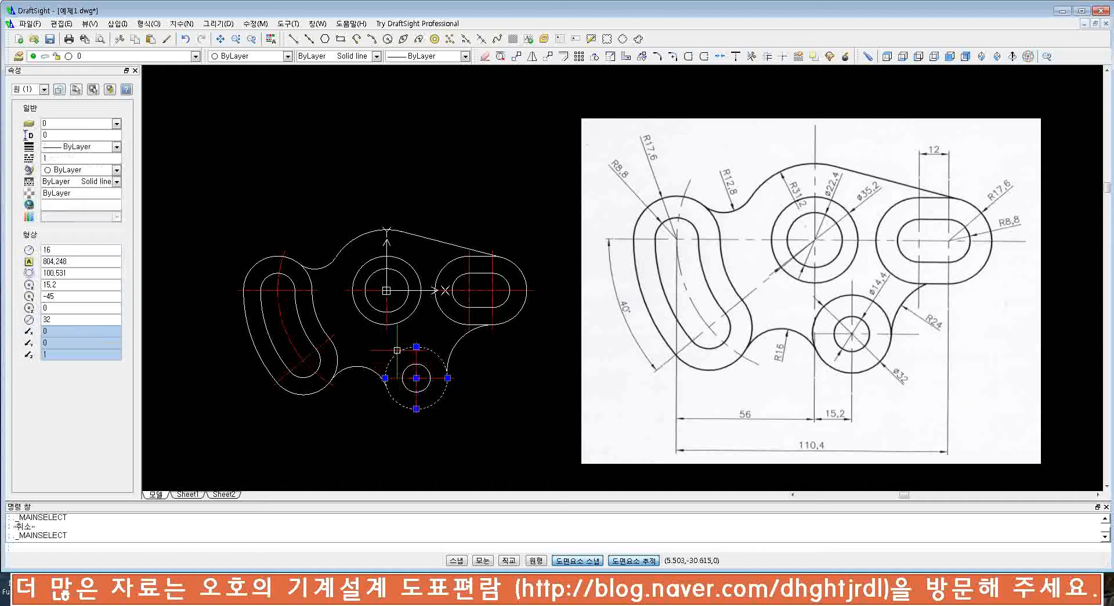
key(Escape)
- Inspect the properties of the three concave outline arcs joining the plate's lobes, one at a time, against the reference drawing
click(361, 367)
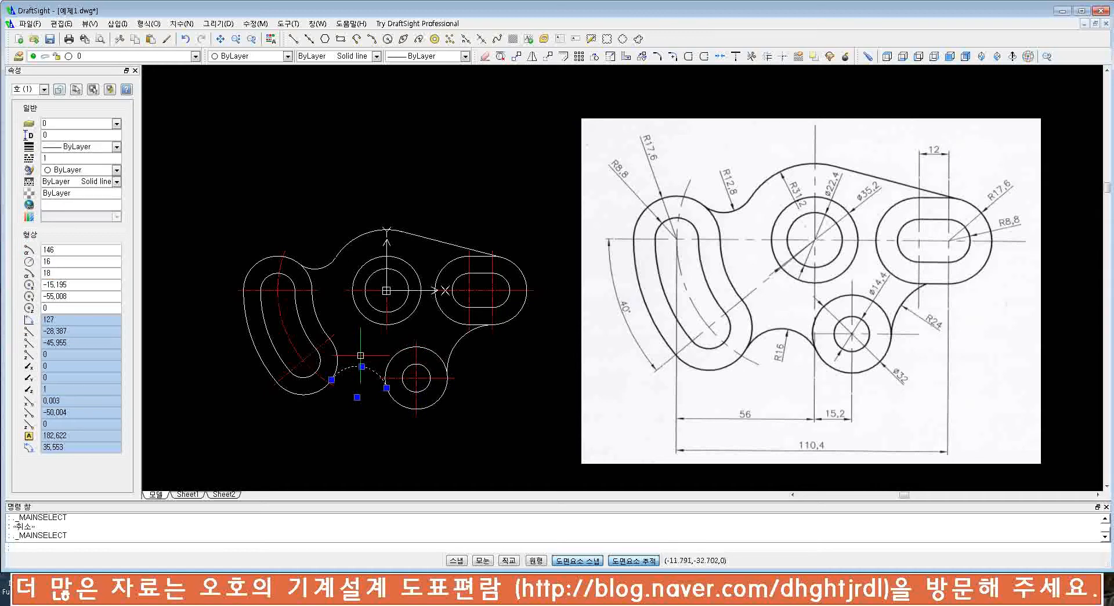
key(Escape)
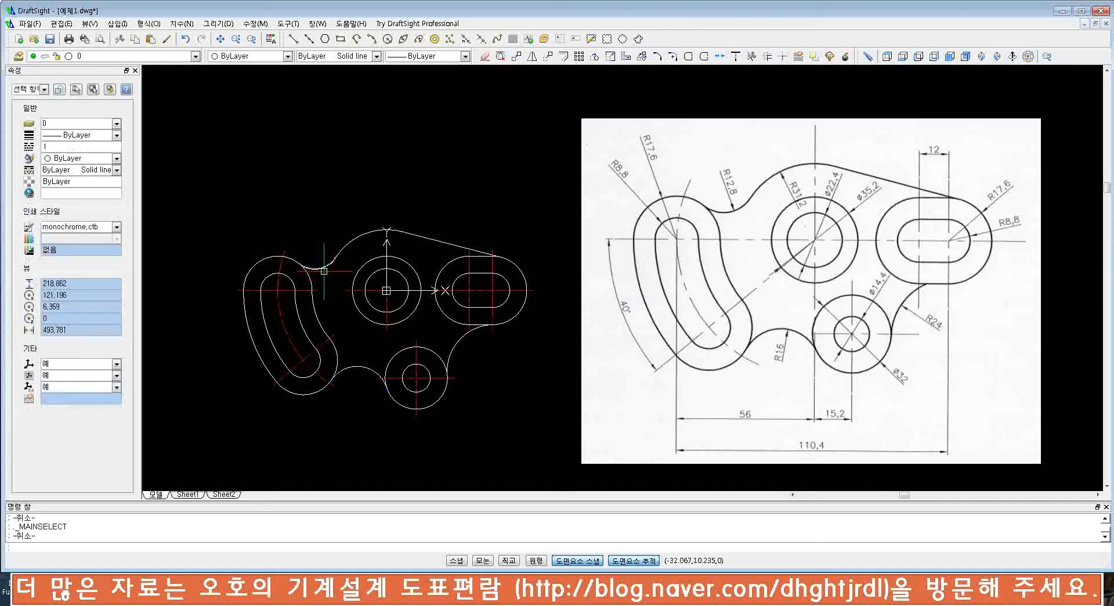
click(320, 269)
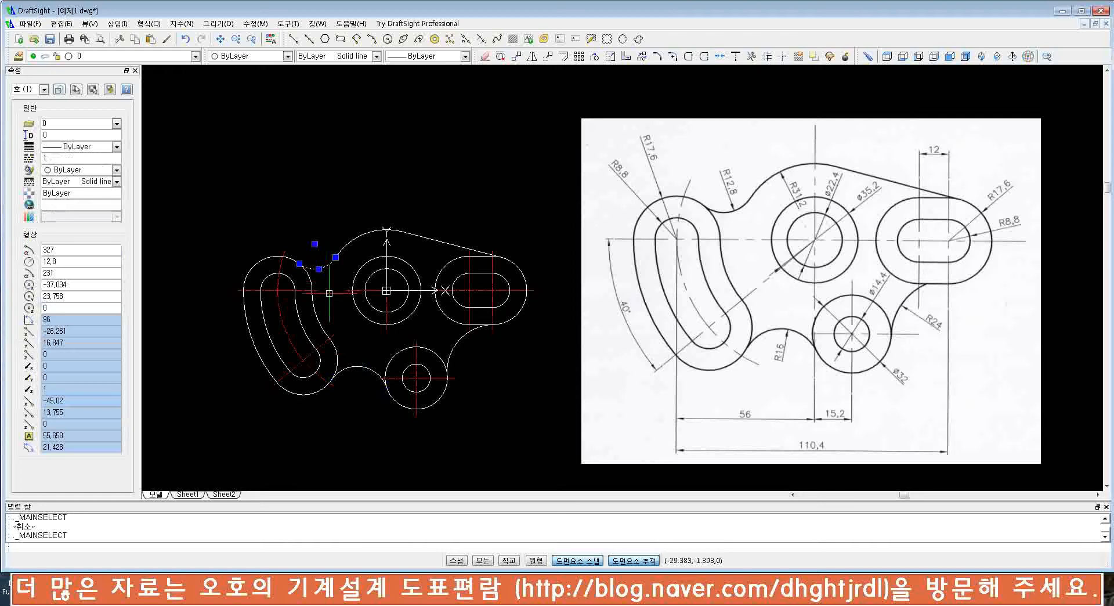
key(Escape)
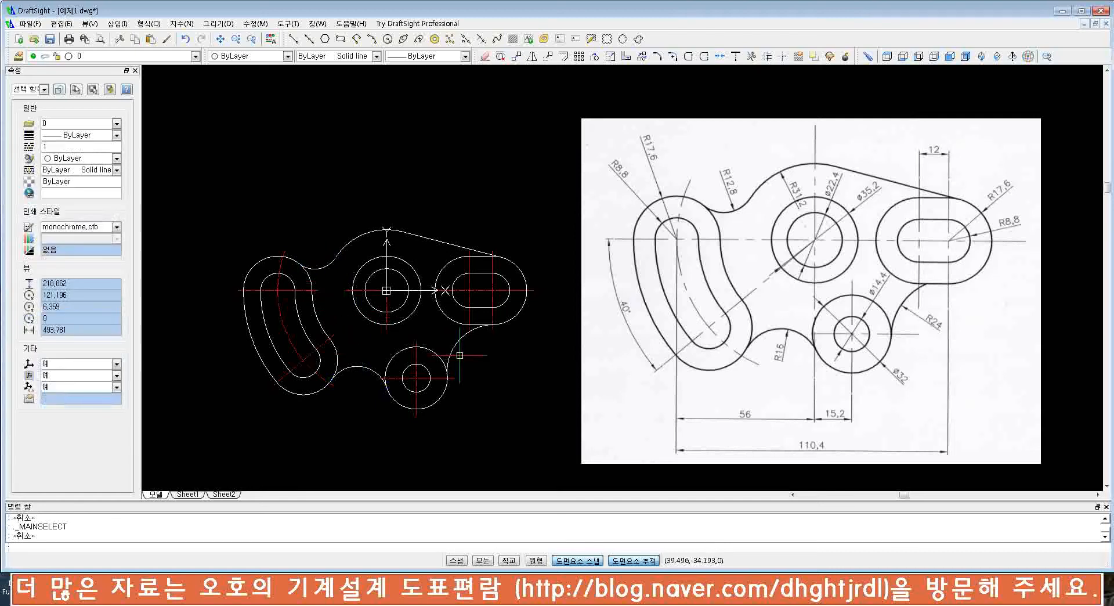
click(452, 352)
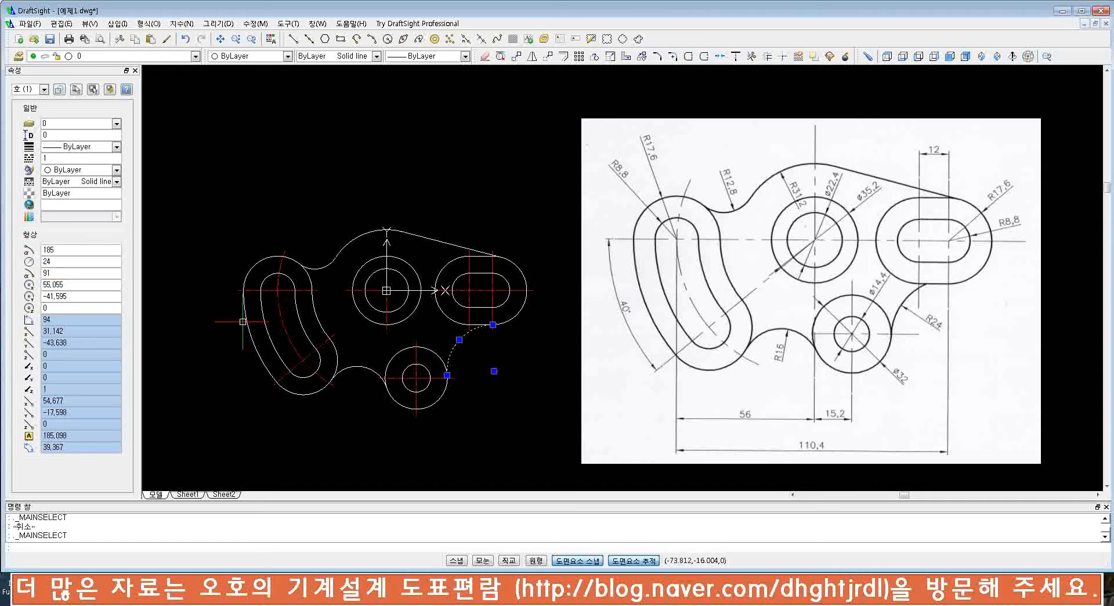
key(Escape)
key(Escape)
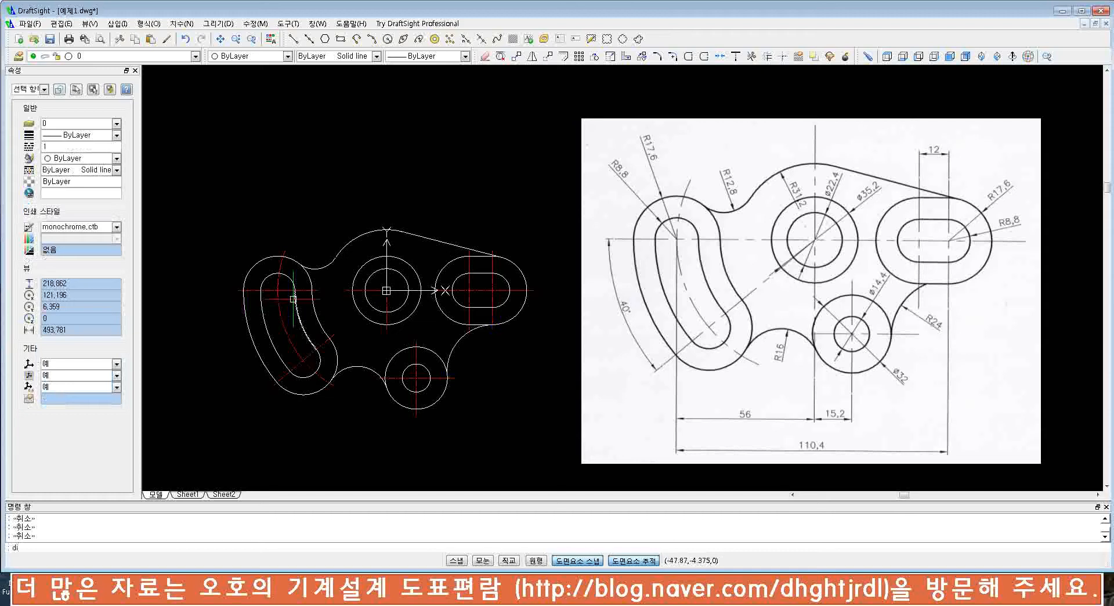
- Measure the distance between the two arc centres of the straight slot
text(di)
key(Return)
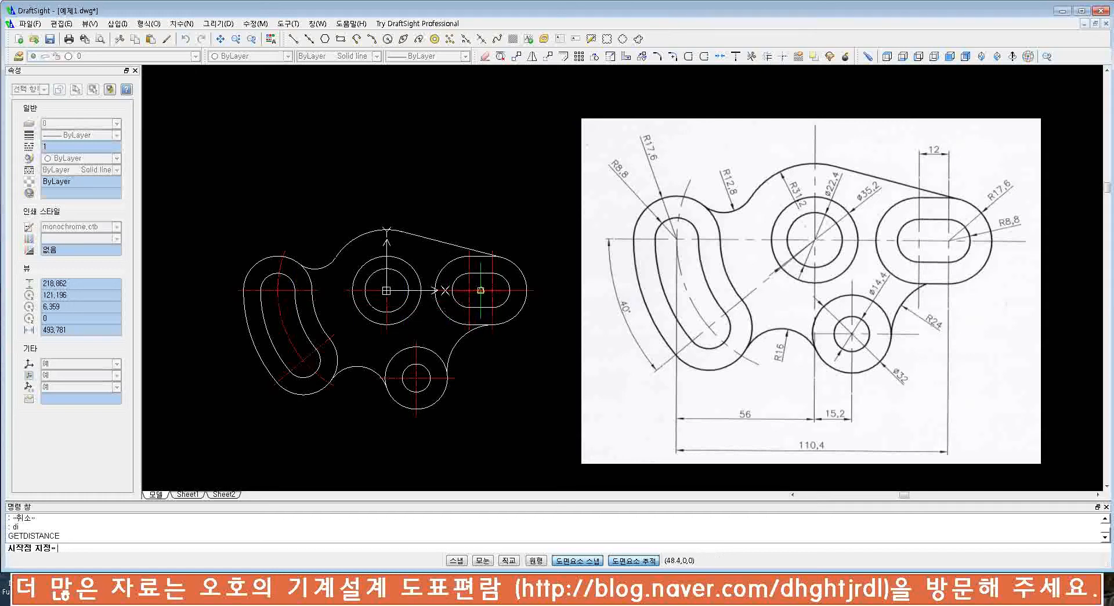
click(469, 290)
click(492, 290)
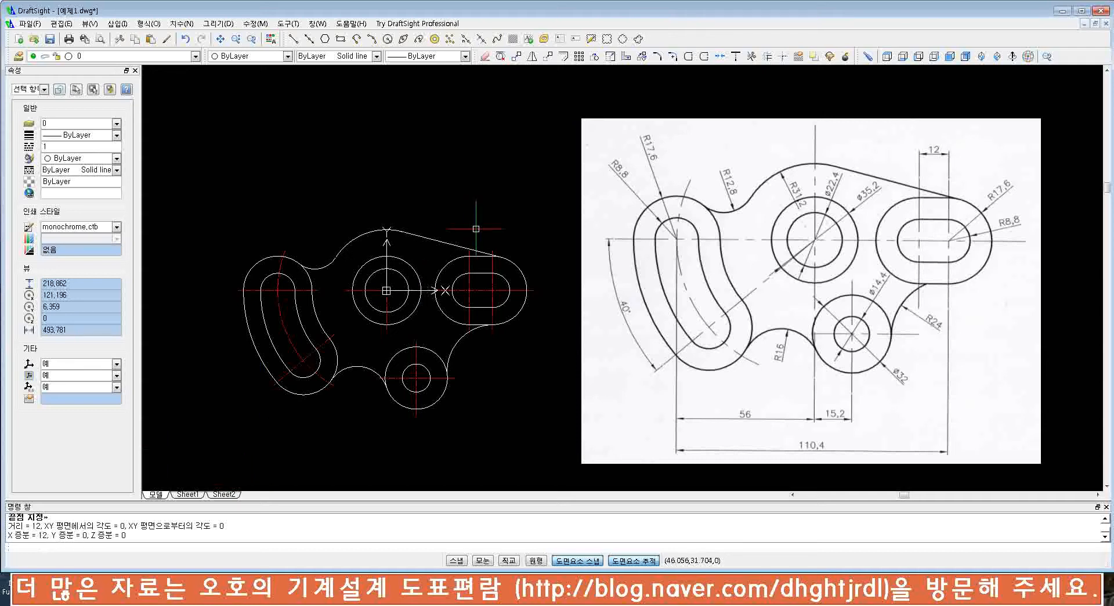
- Measure the slanted tangent line's length from the large upper arc to the outer arc around the straight slot
key(Return)
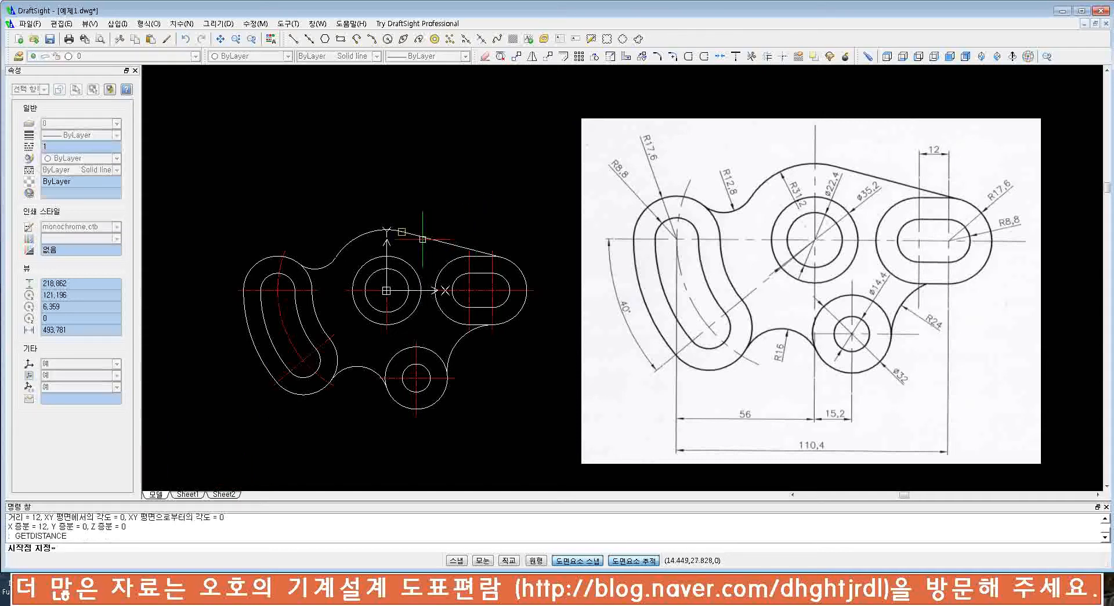
click(387, 231)
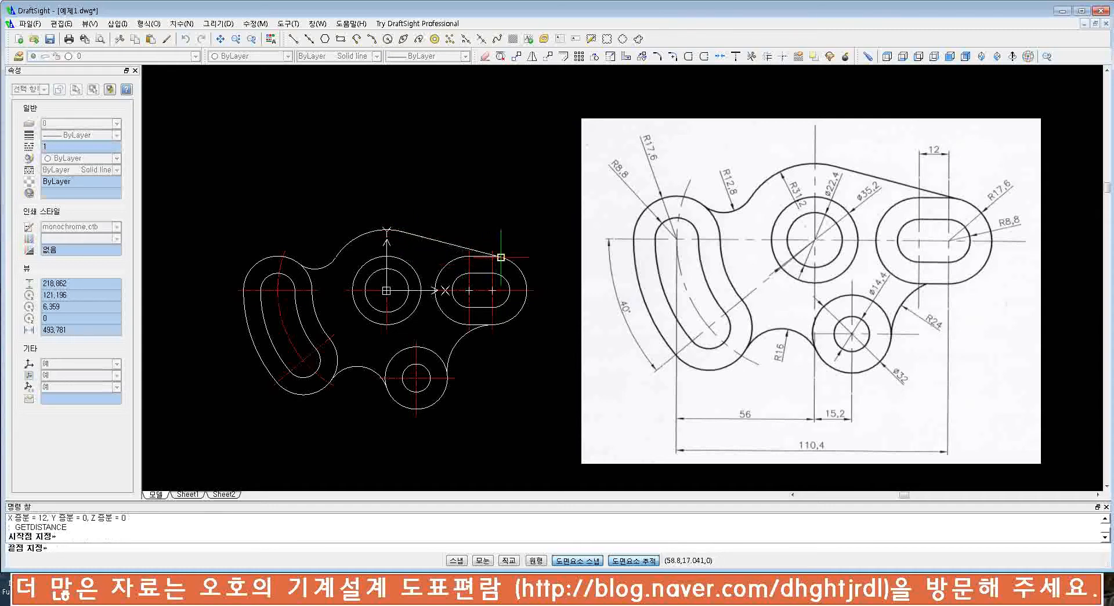
scroll(500, 261, up, 3)
scroll(501, 260, up, 4)
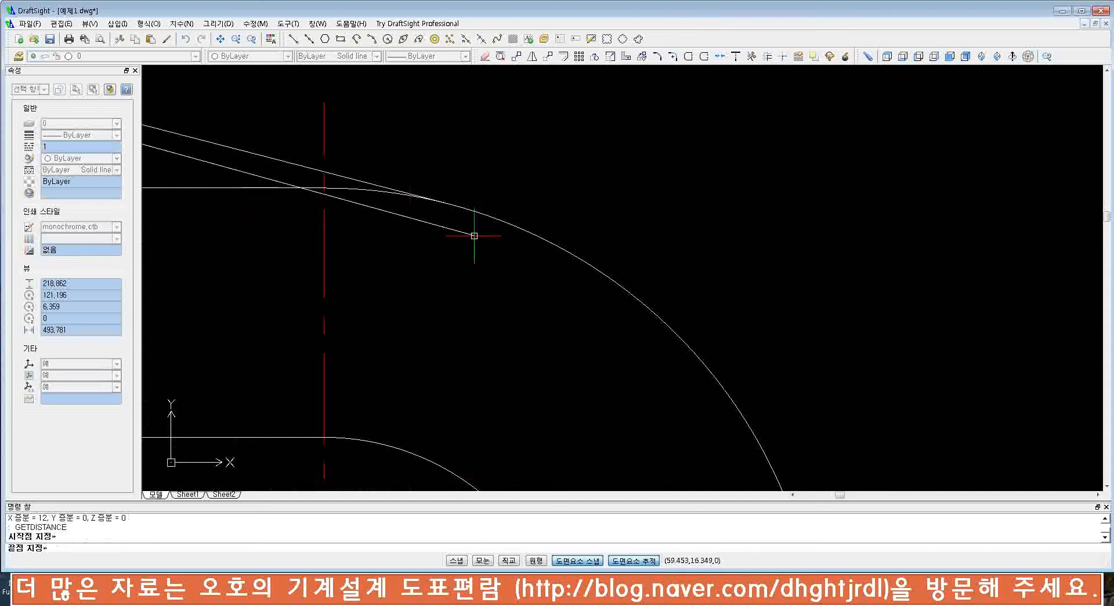
click(439, 203)
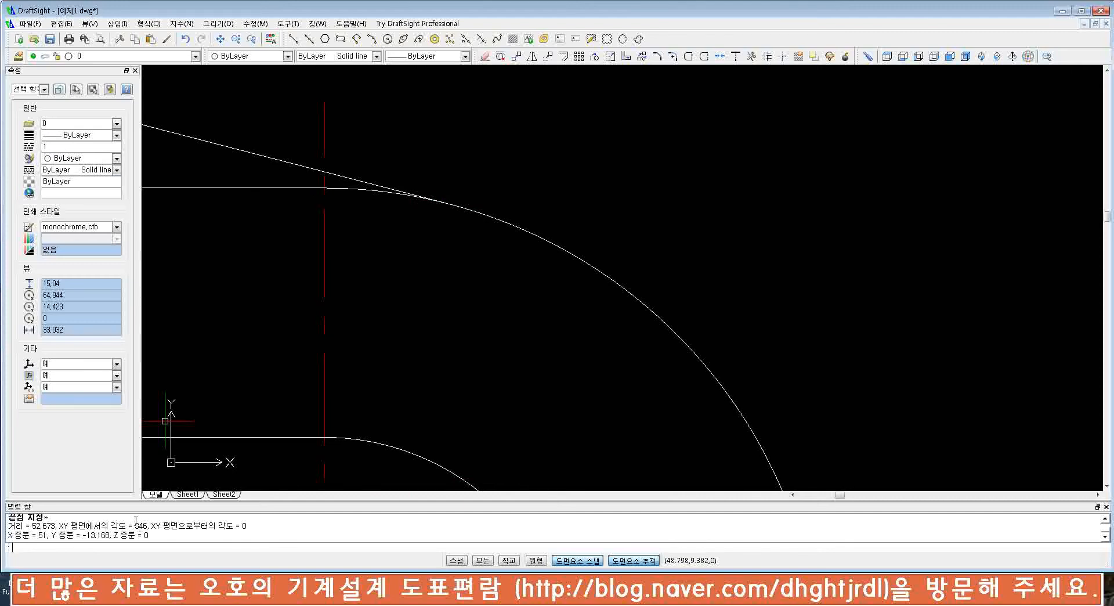
- Measure the distance from the central hole's centre at the origin to the upper arc centre of the curved slot
scroll(413, 277, down, 8)
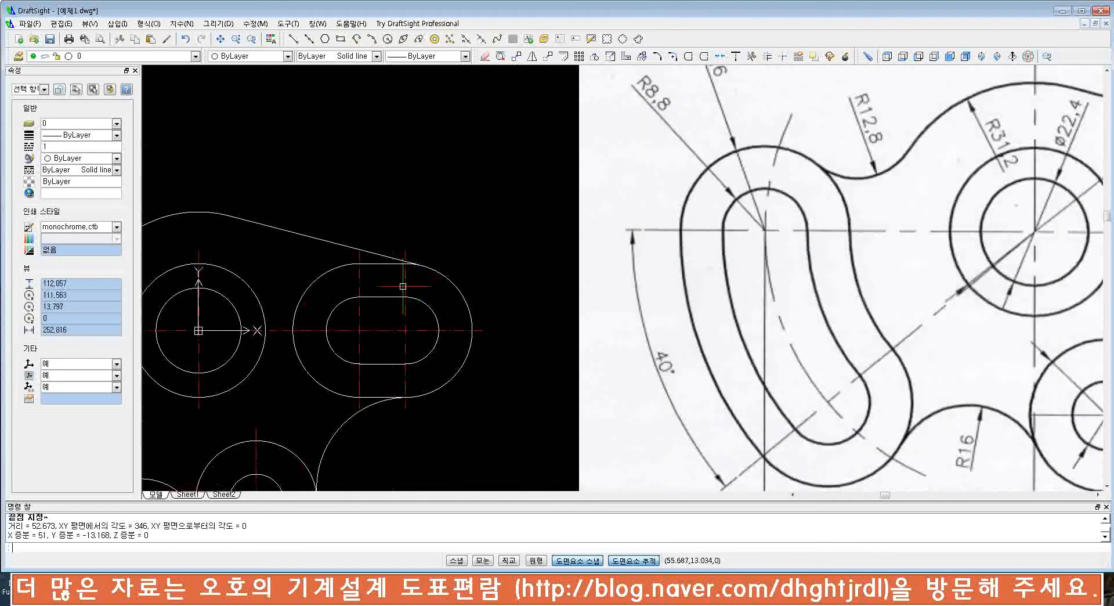
middle_drag(346, 330, 457, 292)
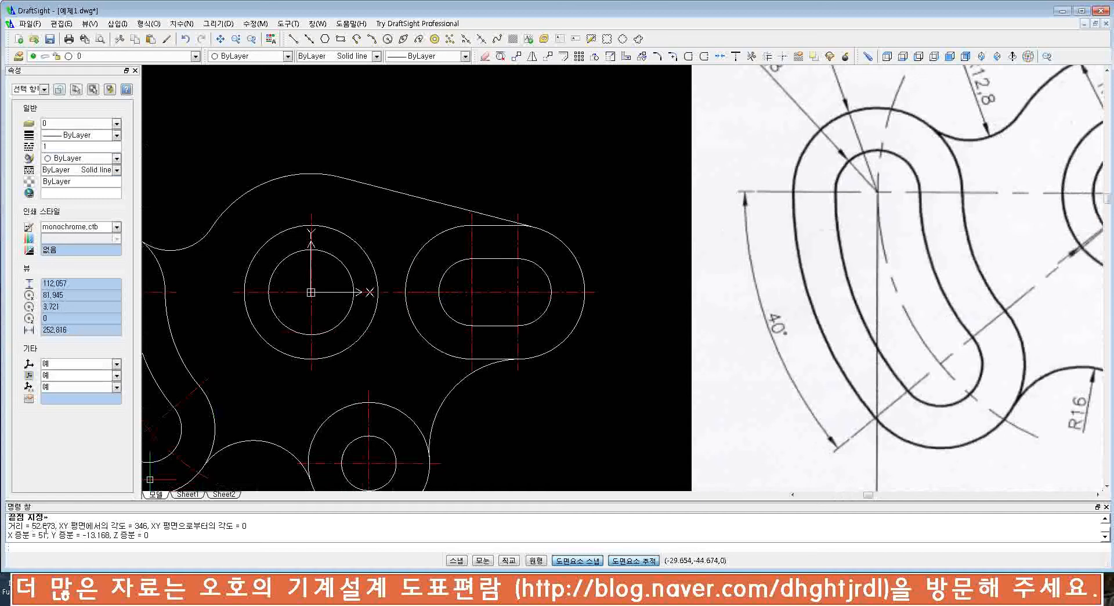
middle_drag(260, 325, 410, 293)
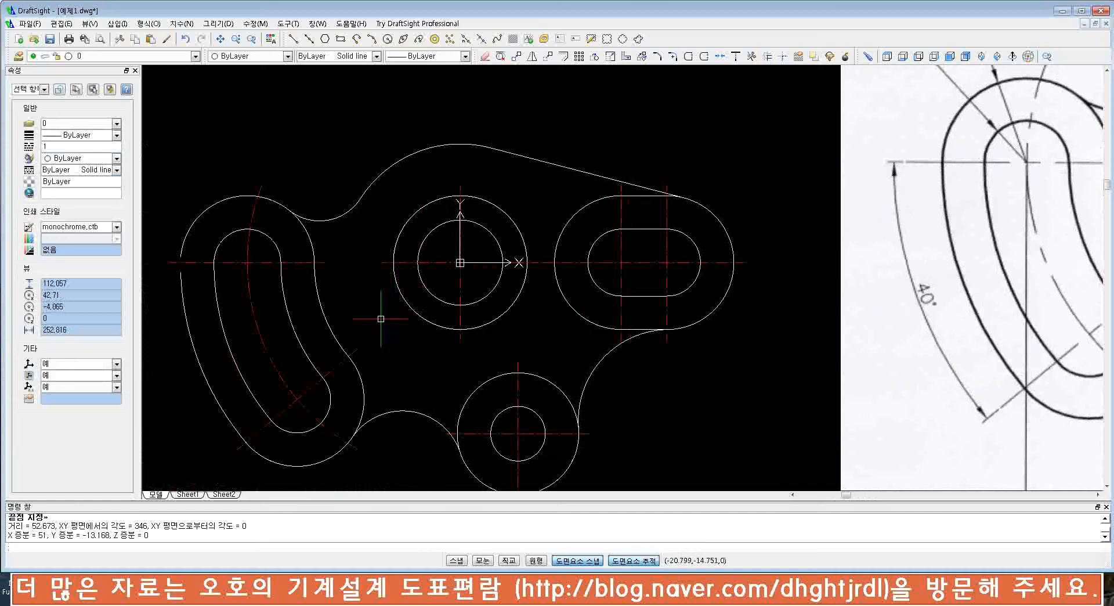
scroll(383, 316, down, 2)
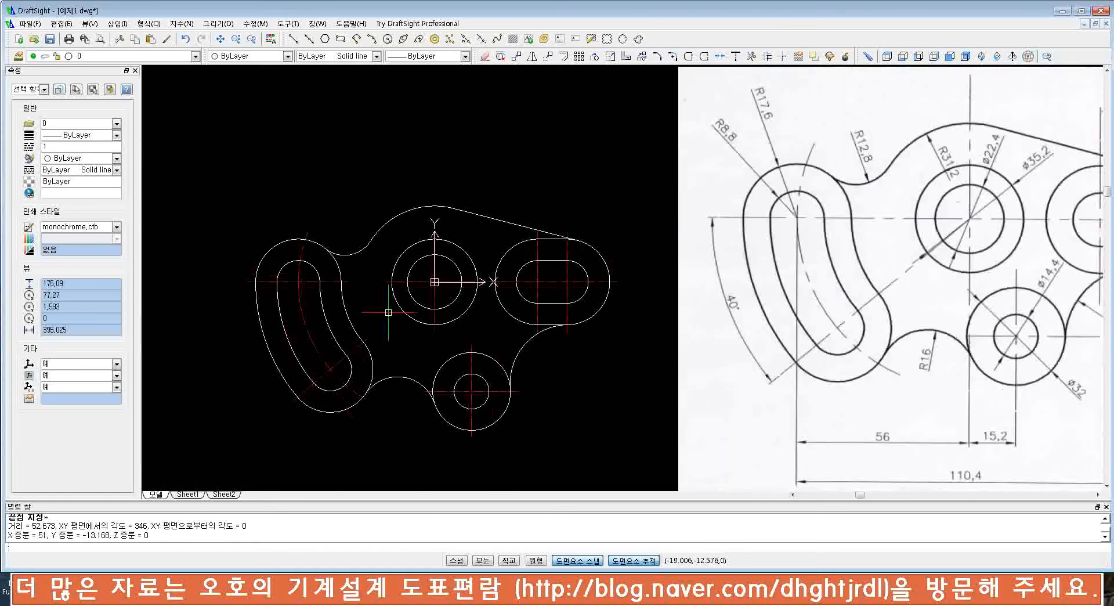
middle_drag(478, 311, 411, 313)
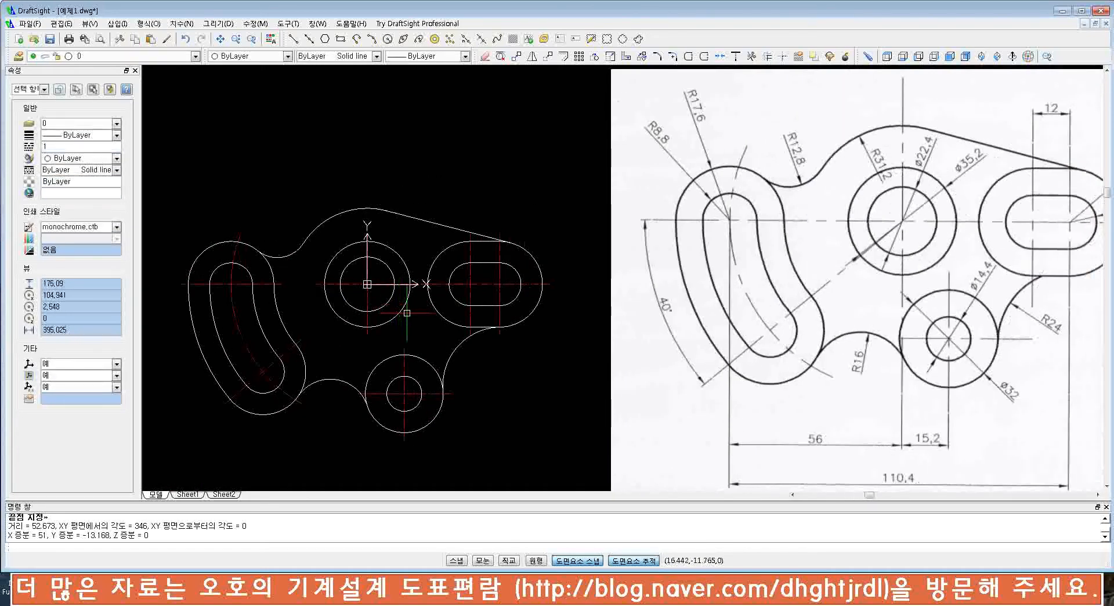
middle_drag(542, 331, 502, 338)
key(Escape)
key(Return)
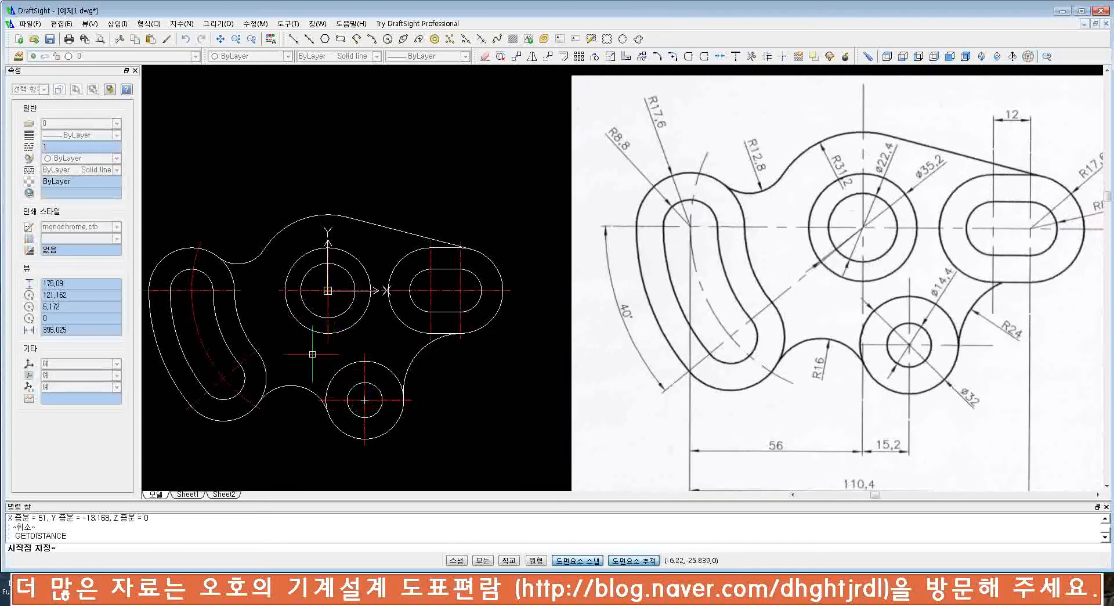
click(327, 290)
click(191, 290)
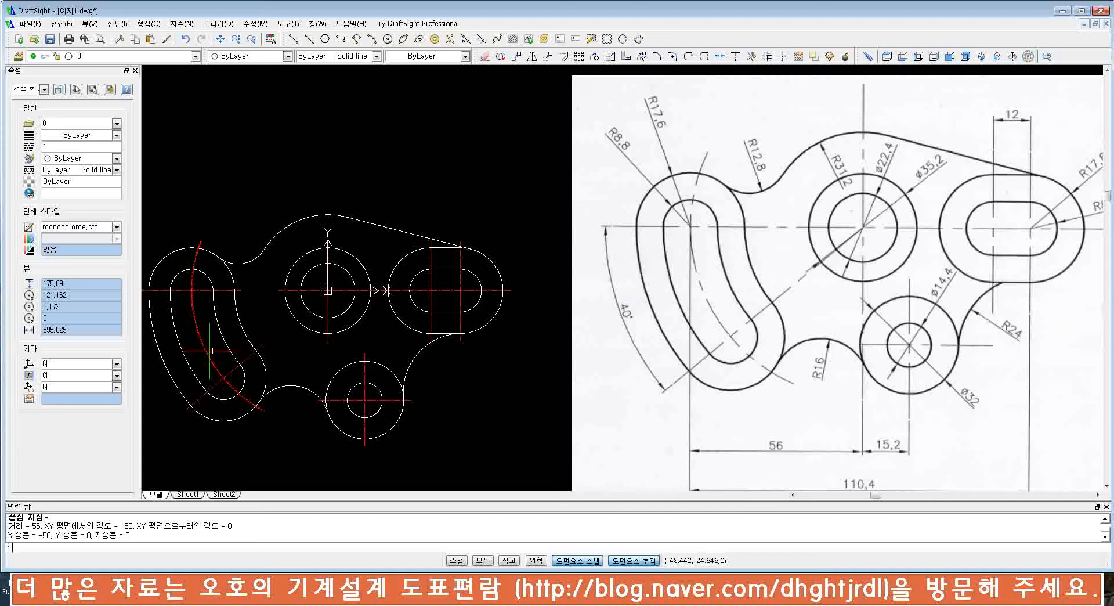
- Measure the distance from the origin (0,0) to the centre of the lower hole
key(Return)
text(0,0)
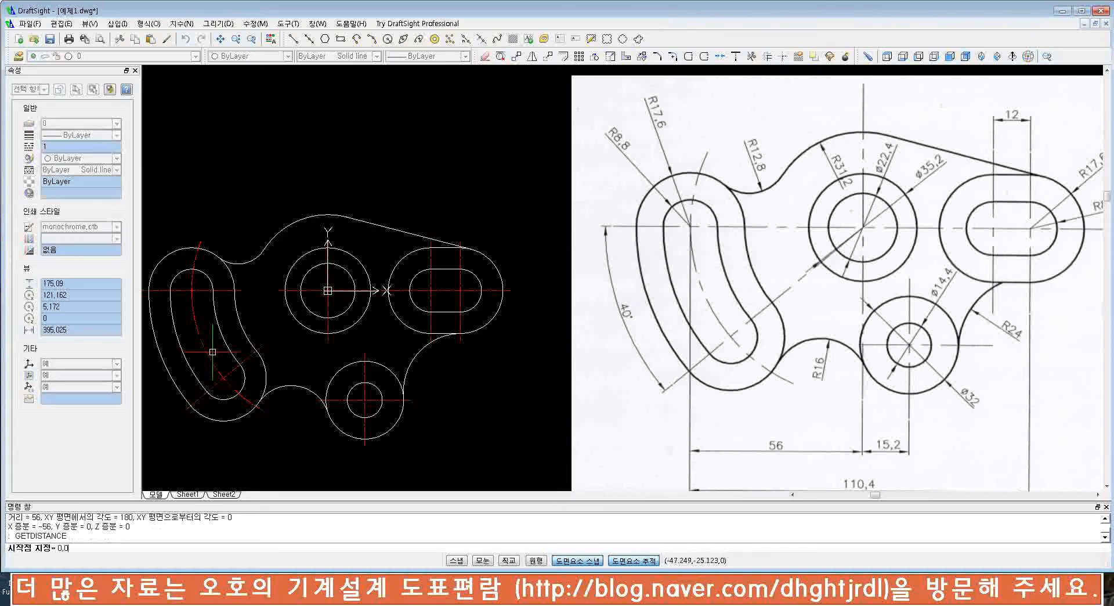
key(Return)
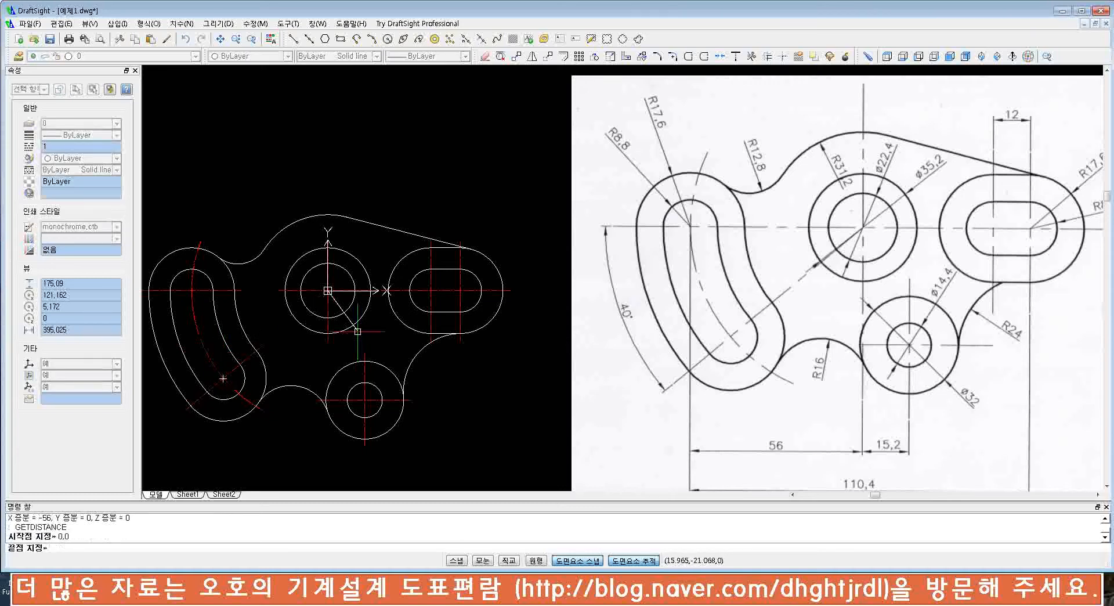
click(365, 400)
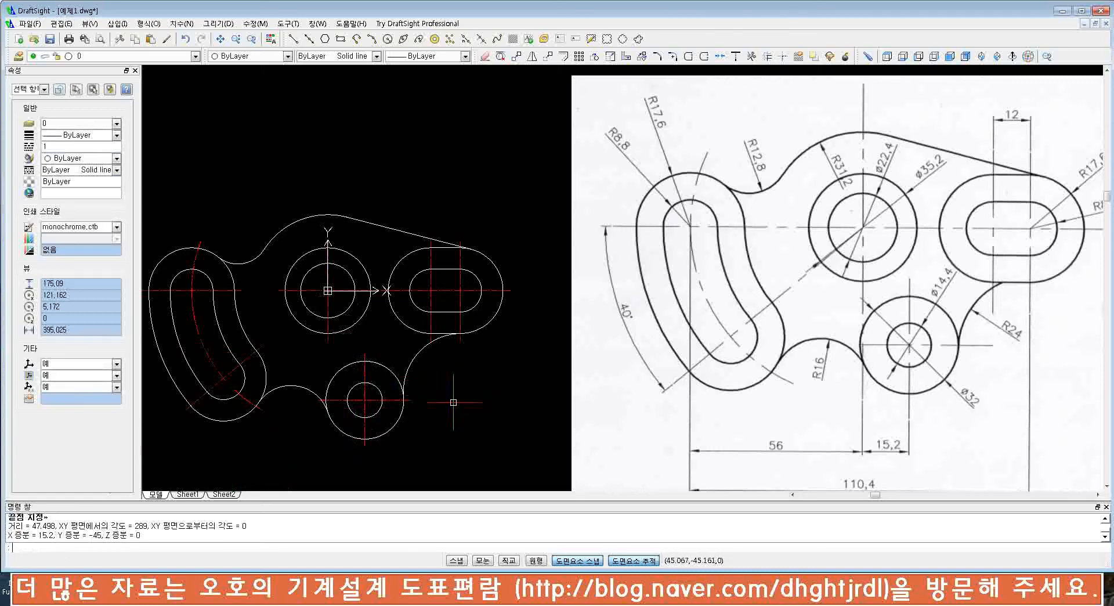
- Inspect the horizontal centre lines of the lower hole and the straight slot, and review the last distance measurement
click(397, 400)
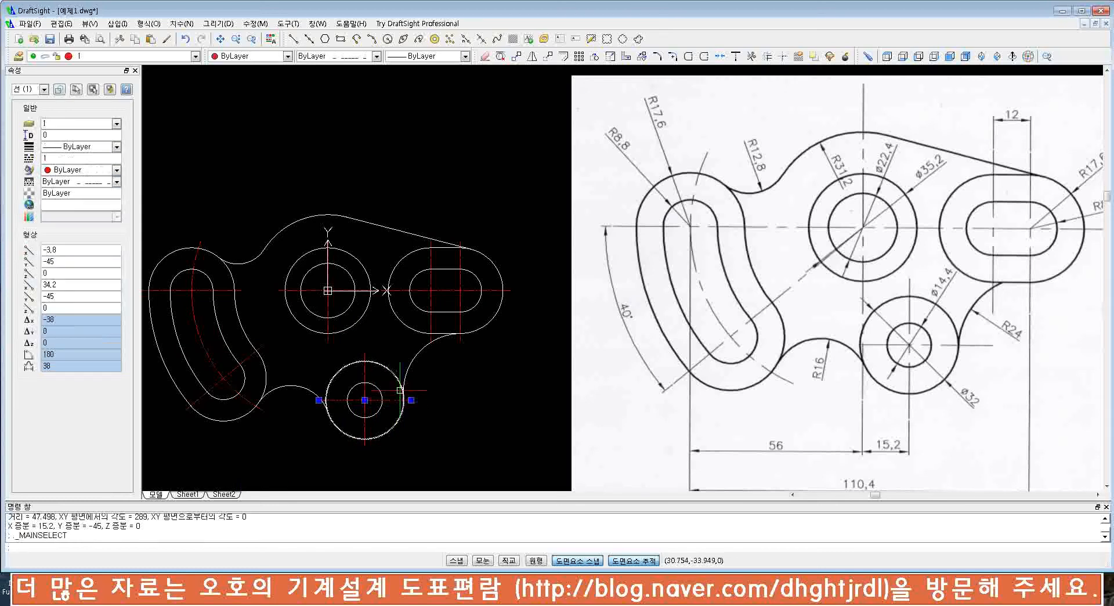
click(415, 290)
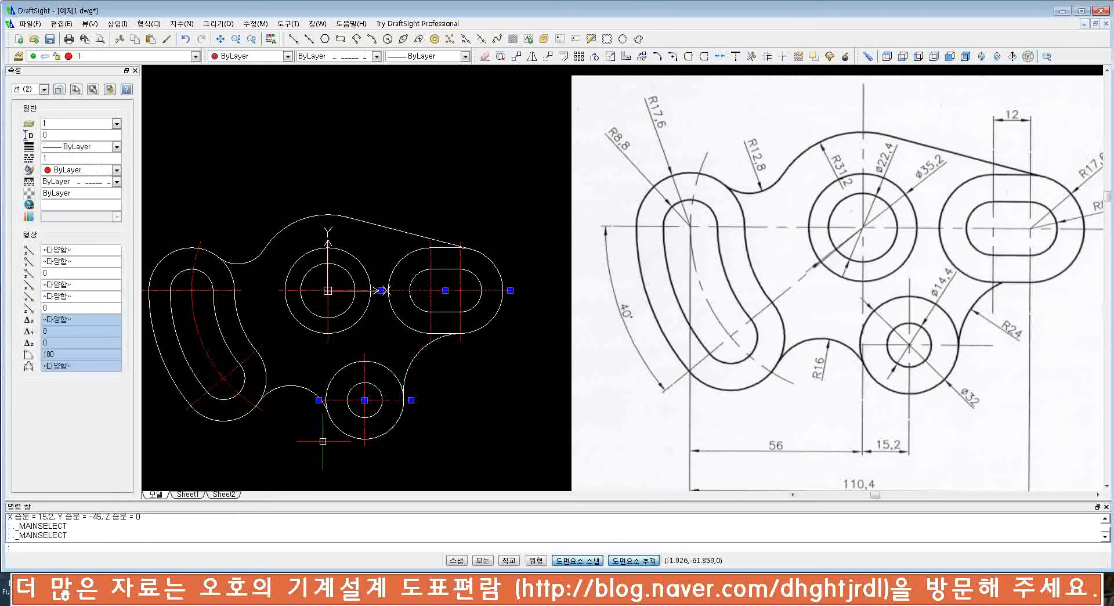
key(Escape)
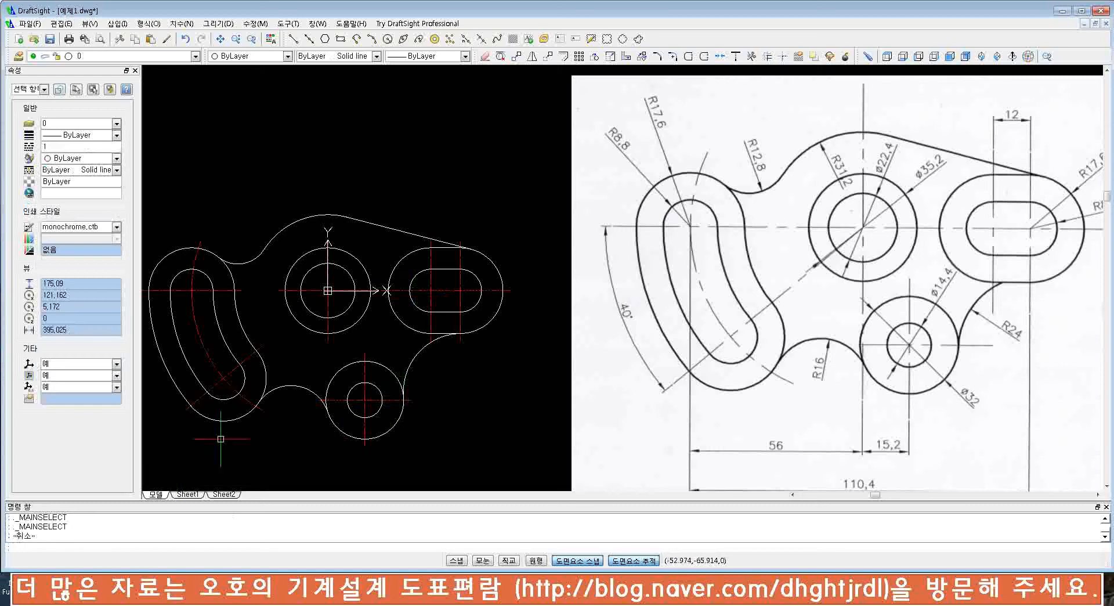
scroll(153, 520, up, 4)
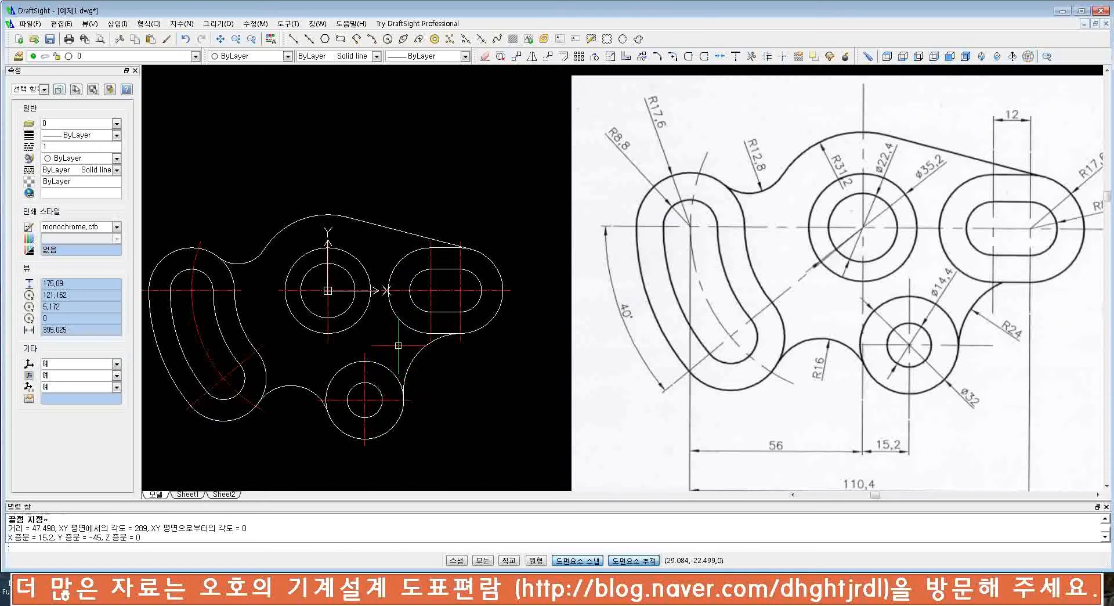
key(Escape)
key(Escape)
- Measure the distance from the curved slot's upper arc centre to the farther arc centre of the straight slot
text(d)
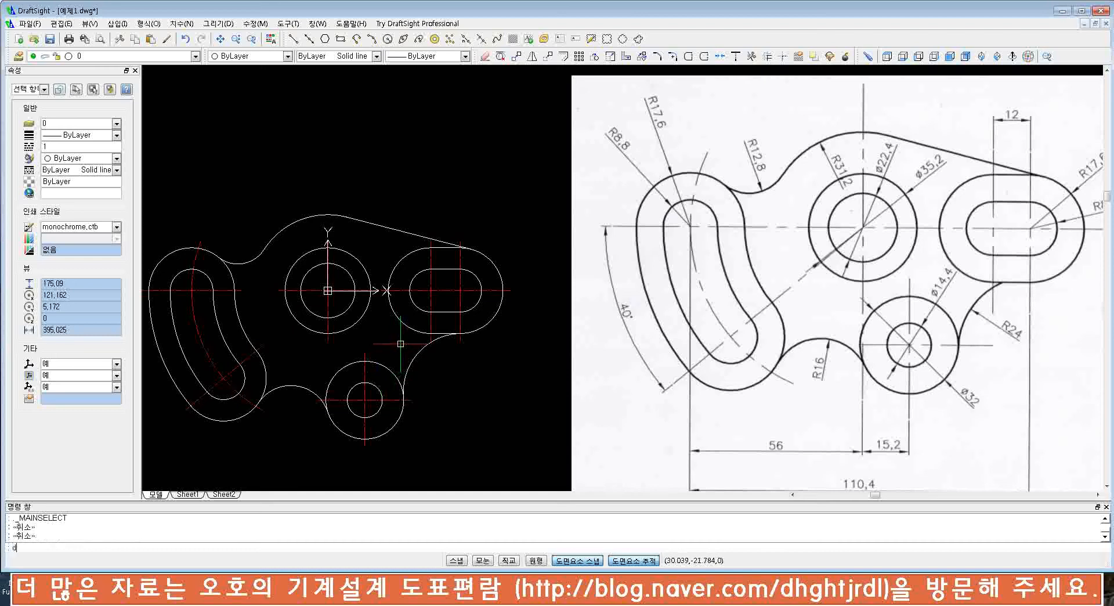
text(i)
key(Return)
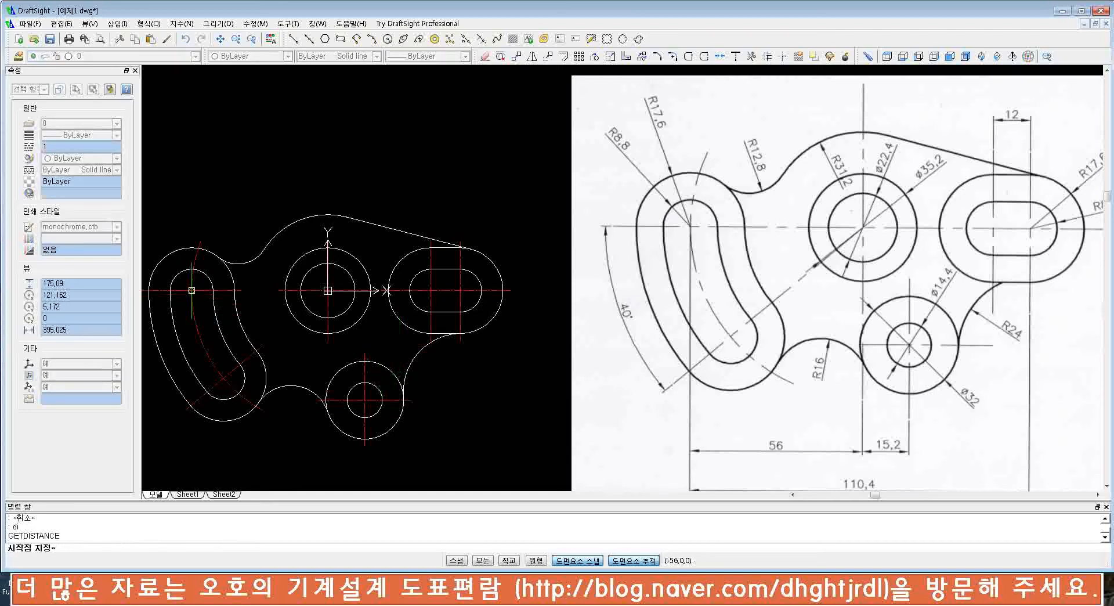
click(191, 290)
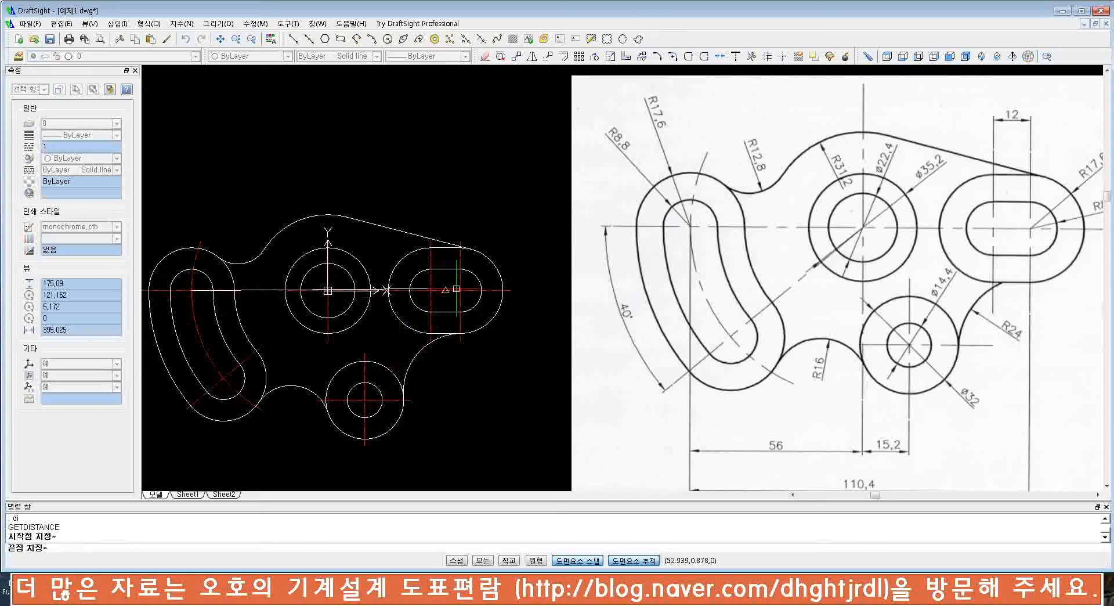
click(460, 290)
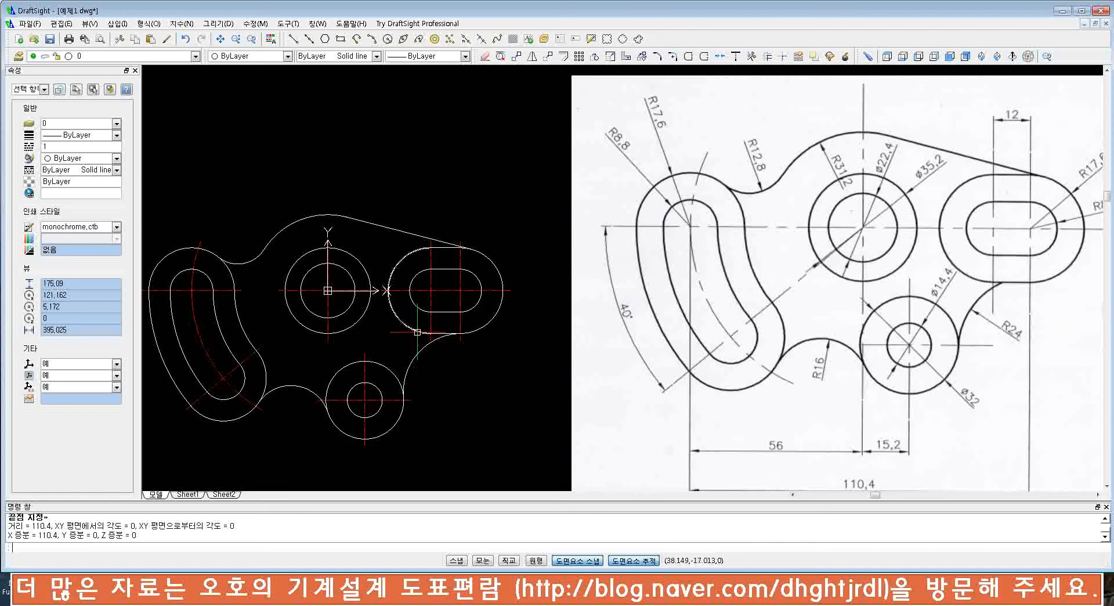
scroll(439, 343, down, 2)
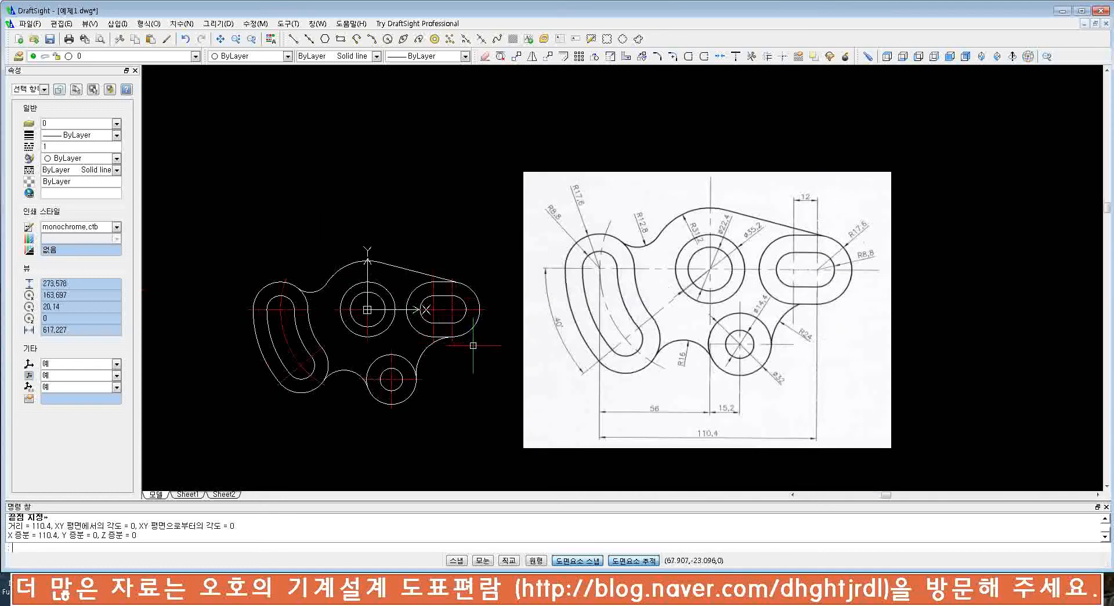